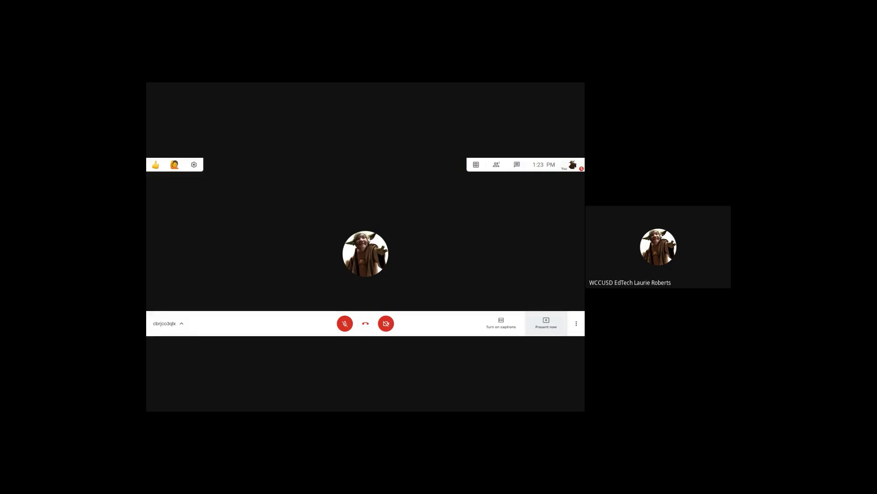
- Present your entire screen to the call via Present now
{"action": "left_click", "coordinate": [546, 324]}
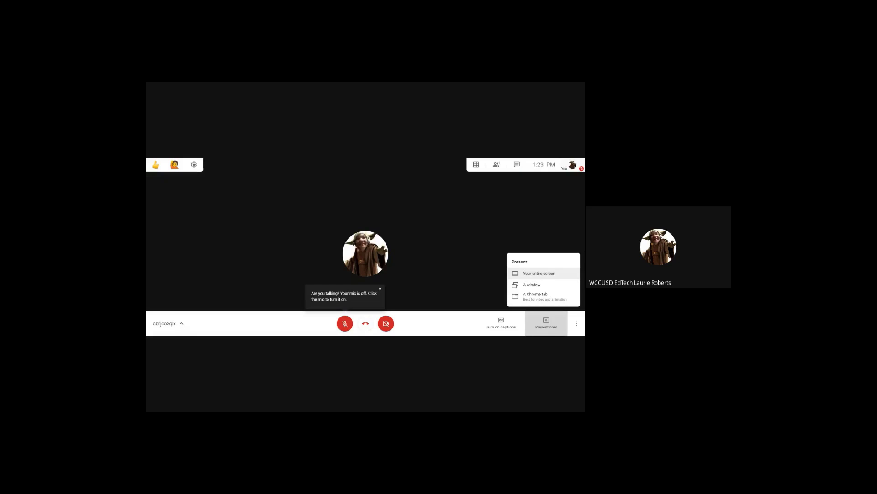
{"action": "left_click", "coordinate": [563, 273]}
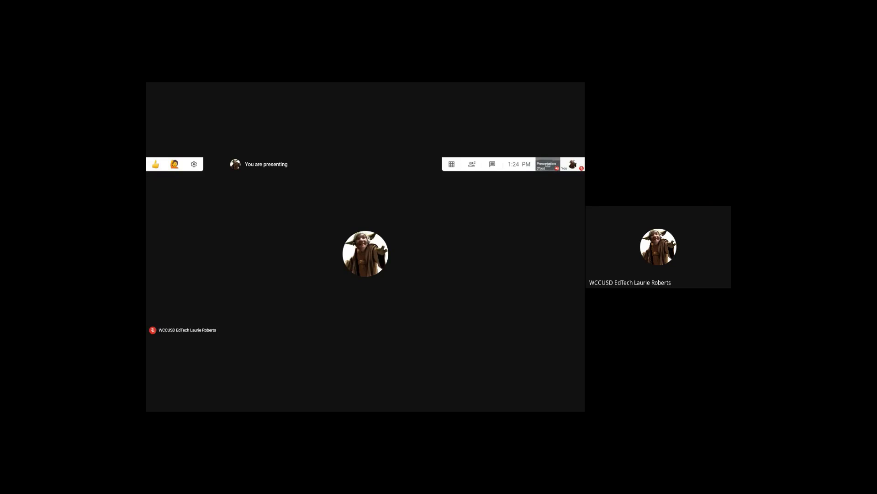
- Bring up the You are presenting options from the bottom bar
{"action": "mouse_move", "coordinate": [414, 228]}
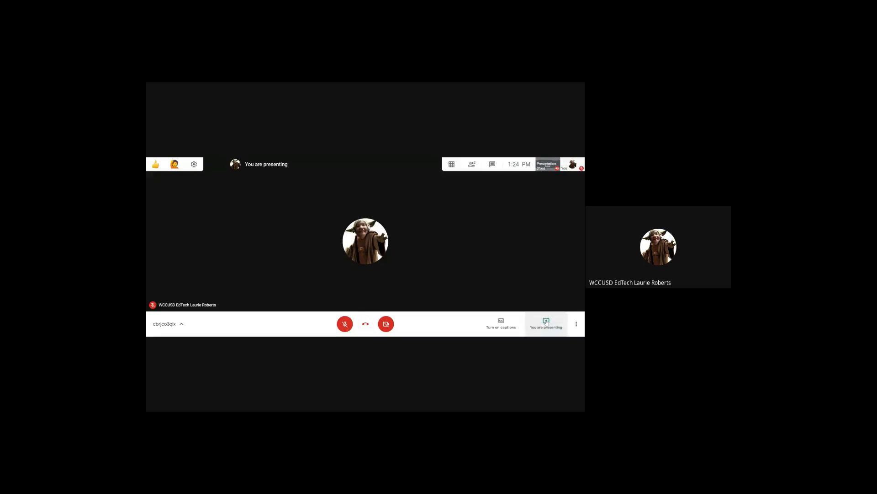
{"action": "left_click", "coordinate": [547, 322]}
- Stop presenting, then start a single-window share from Present now and cancel it
{"action": "left_click", "coordinate": [546, 298]}
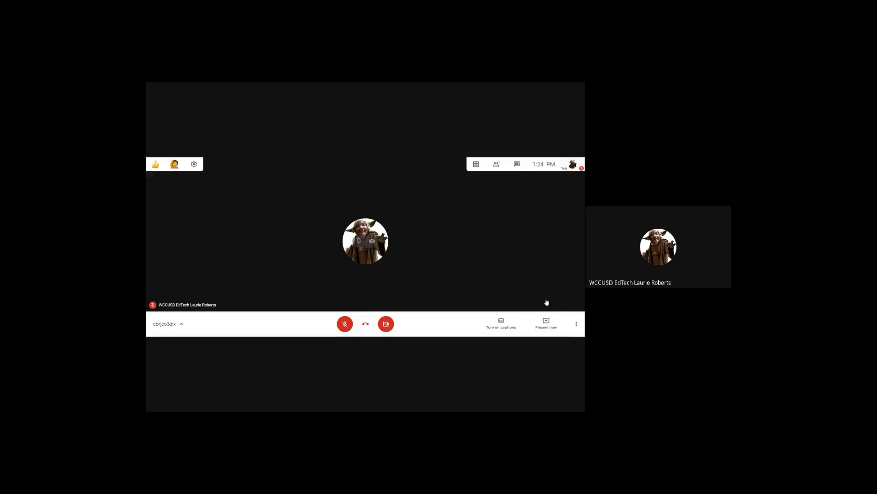
{"action": "left_click", "coordinate": [546, 323]}
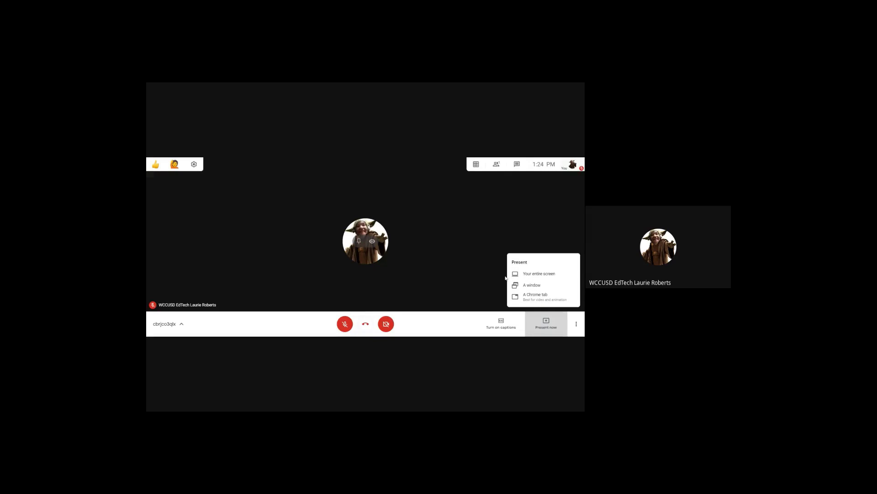
{"action": "left_click", "coordinate": [516, 286]}
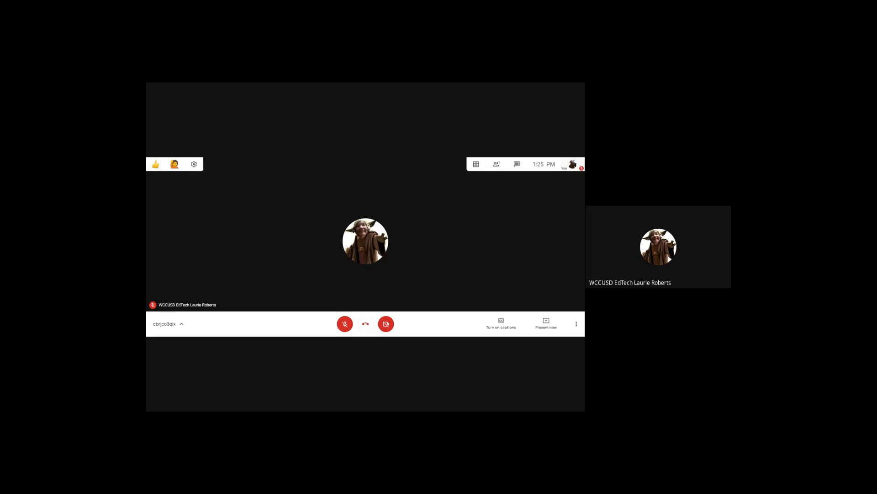
{"action": "left_click", "coordinate": [544, 325]}
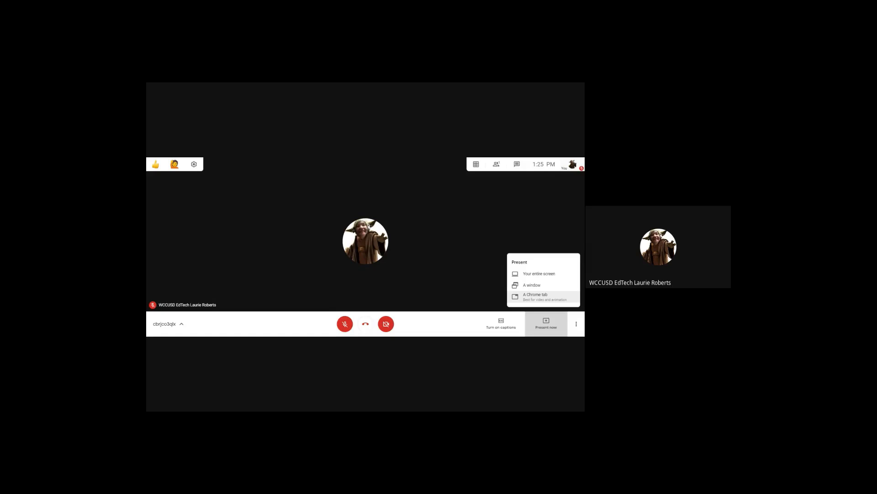
{"action": "left_click", "coordinate": [457, 248]}
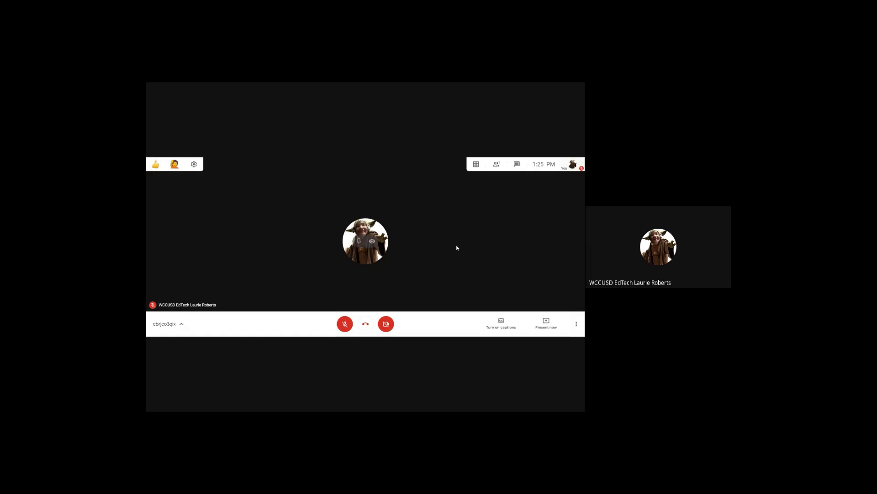
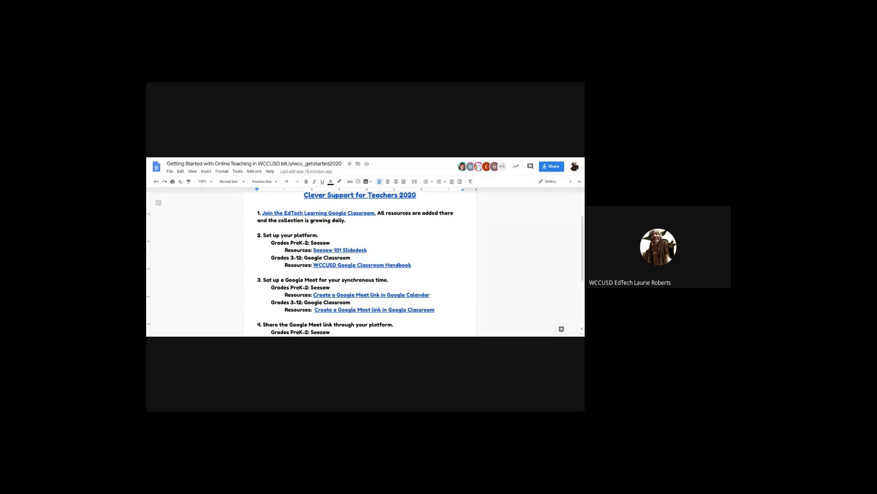
- Switch the presented tab from the getting-started document to the Google Calendar week of August 17–23, 2020
{"action": "key", "text": "ctrl+Tab"}
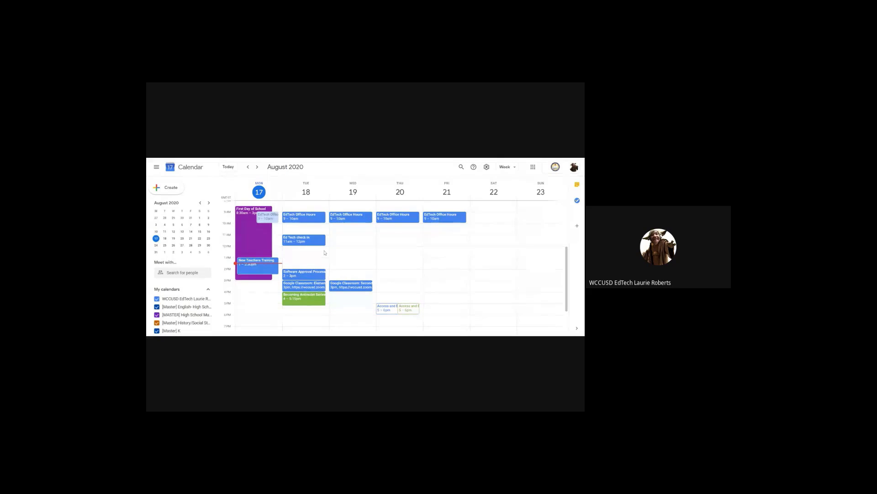
- Create an 'Example' event on Tuesday, August 18, 12:00–1:00pm, and attach Google Meet conferencing
{"action": "left_click", "coordinate": [324, 252]}
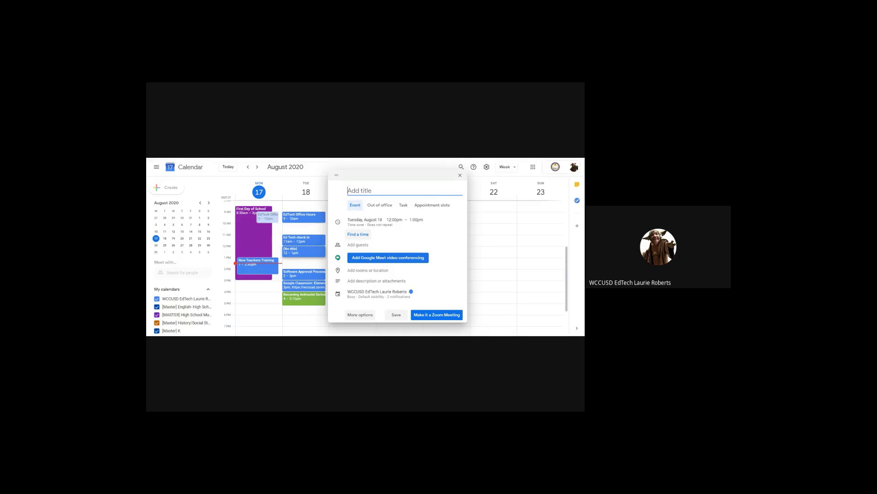
{"action": "type", "text": "Example"}
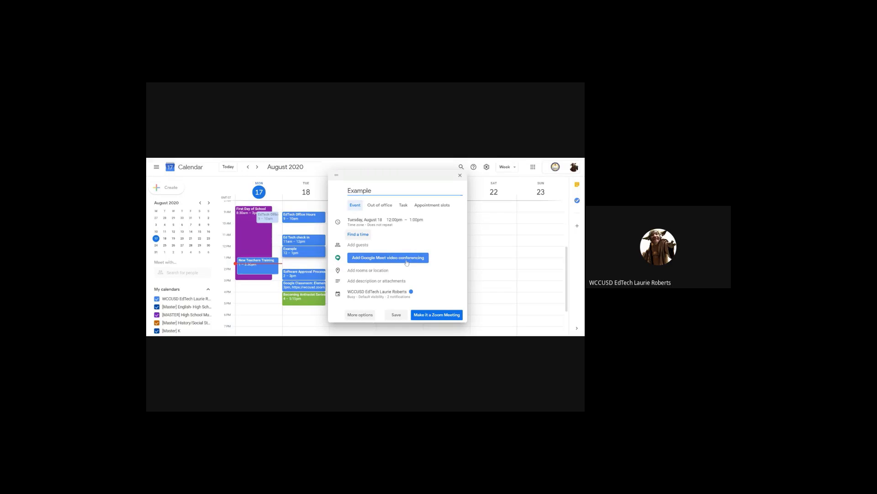
{"action": "left_click", "coordinate": [407, 263]}
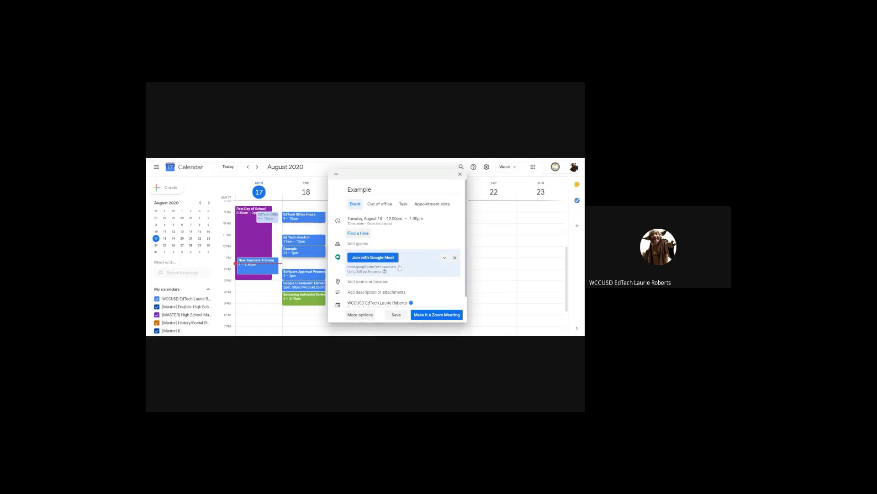
- Save the Example event with its Meet link to Tuesday, August 18, 12–1pm
{"action": "left_click", "coordinate": [396, 315]}
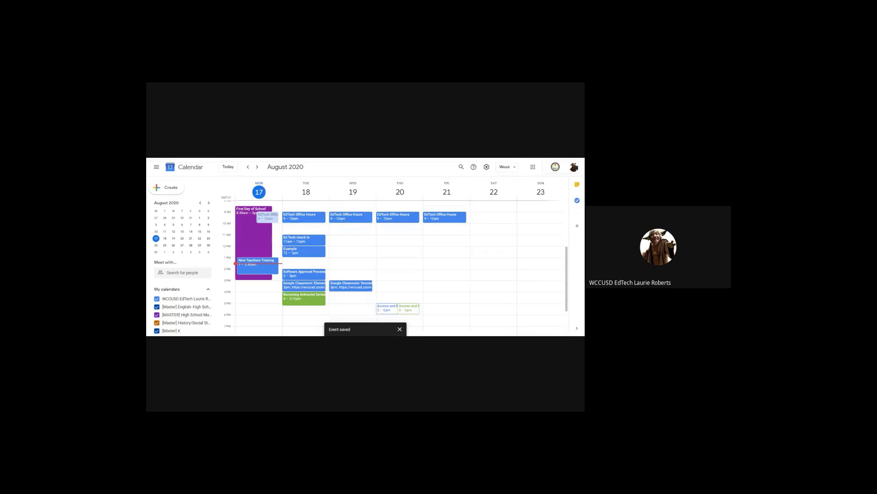
- Copy the Example event's Google Meet conference link to the clipboard from its event details
{"action": "left_click", "coordinate": [307, 255]}
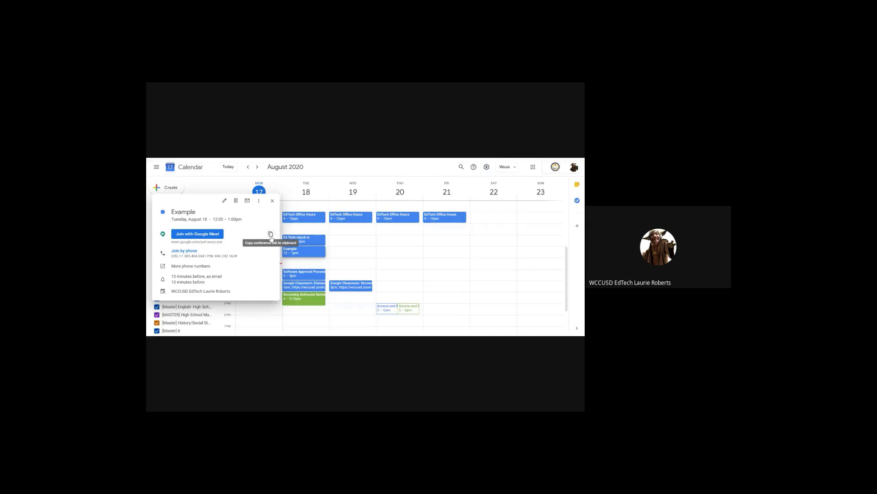
{"action": "left_click", "coordinate": [271, 238]}
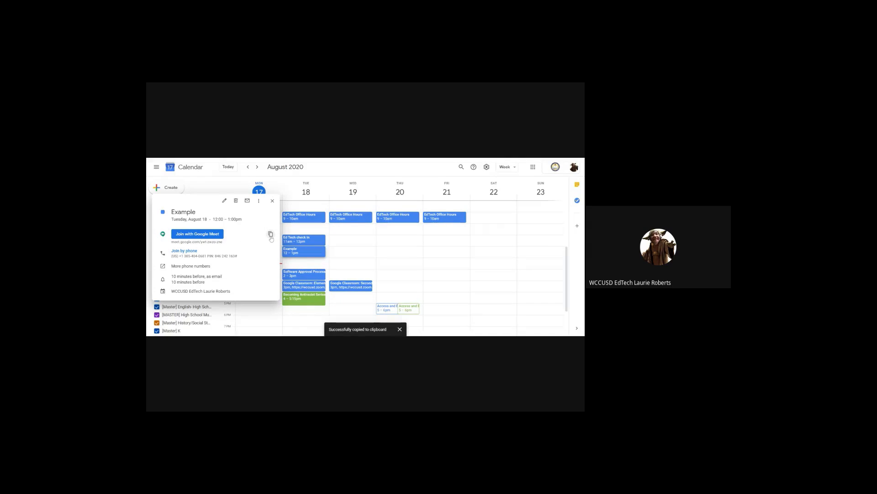
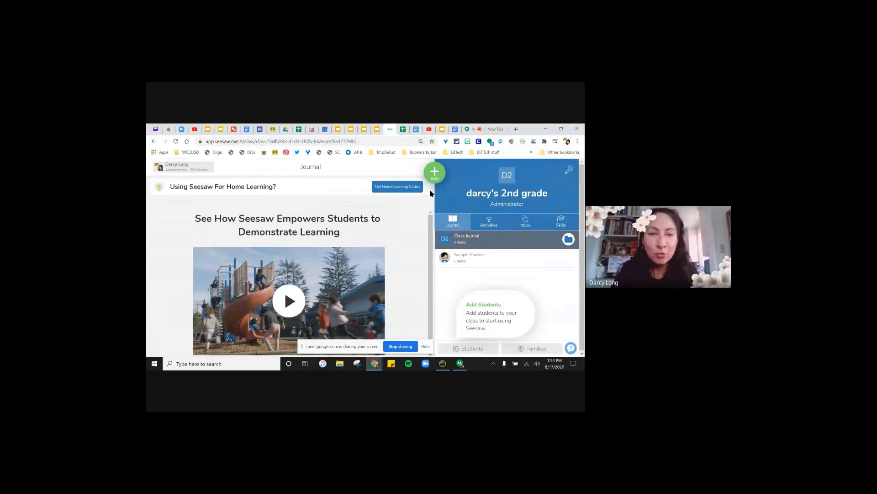
- Switch the Seesaw session to the teacher account
{"action": "left_click", "coordinate": [176, 170]}
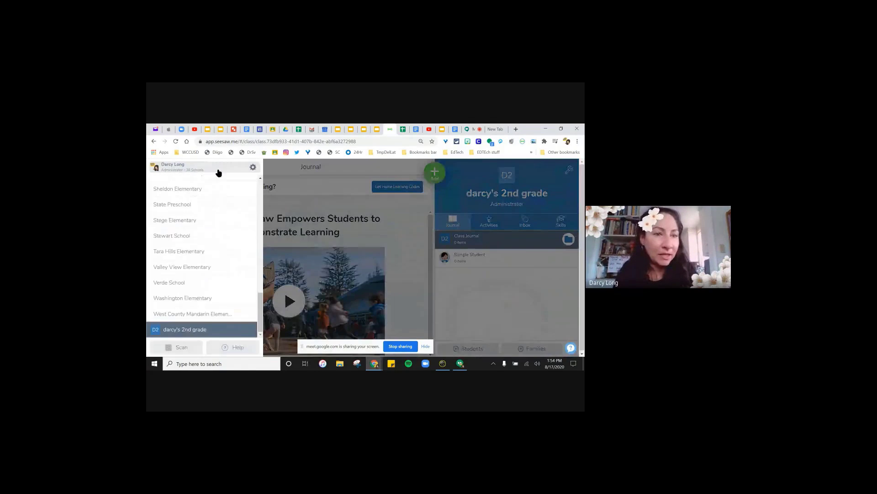
{"action": "left_click", "coordinate": [253, 167]}
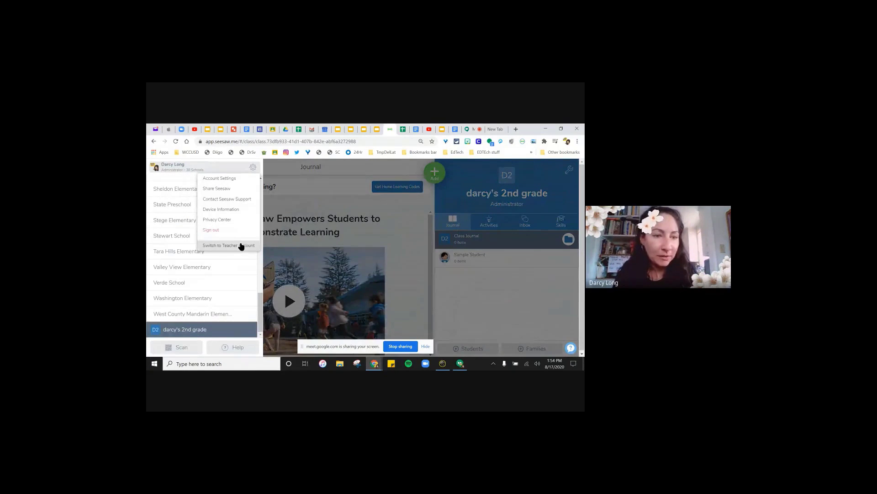
{"action": "left_click", "coordinate": [241, 245]}
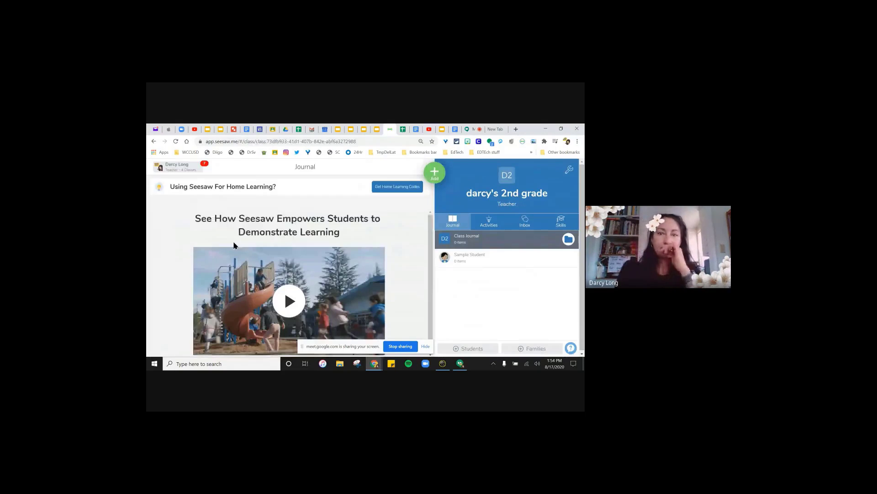
- Open the TEST class journal and scroll through its 17 posts
{"action": "left_click", "coordinate": [175, 168]}
{"action": "left_click", "coordinate": [185, 215]}
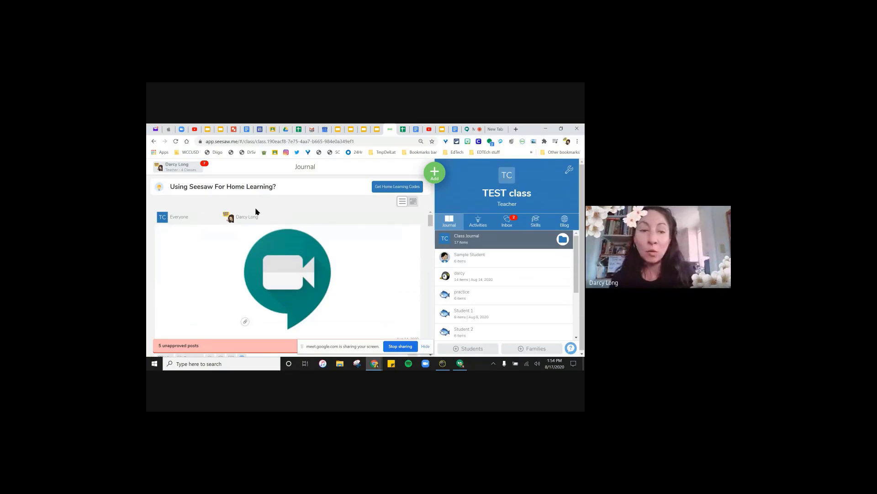
{"action": "scroll", "coordinate": [297, 274], "scroll_direction": "down", "scroll_amount": 2}
{"action": "scroll", "coordinate": [310, 274], "scroll_direction": "up", "scroll_amount": 2}
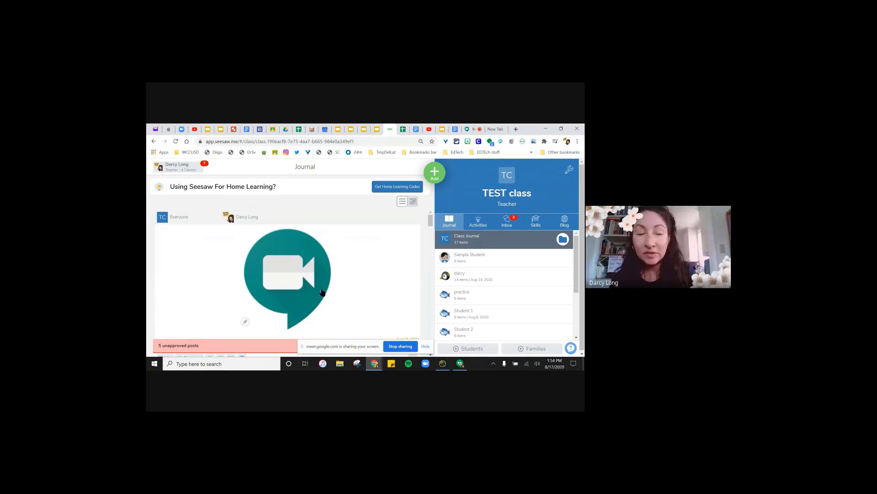
{"action": "scroll", "coordinate": [329, 276], "scroll_direction": "down", "scroll_amount": 1}
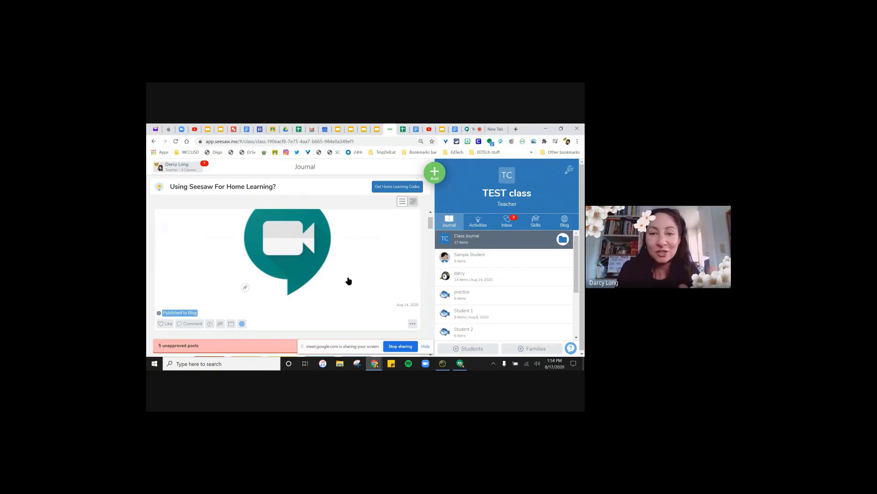
{"action": "scroll", "coordinate": [349, 280], "scroll_direction": "up", "scroll_amount": 1}
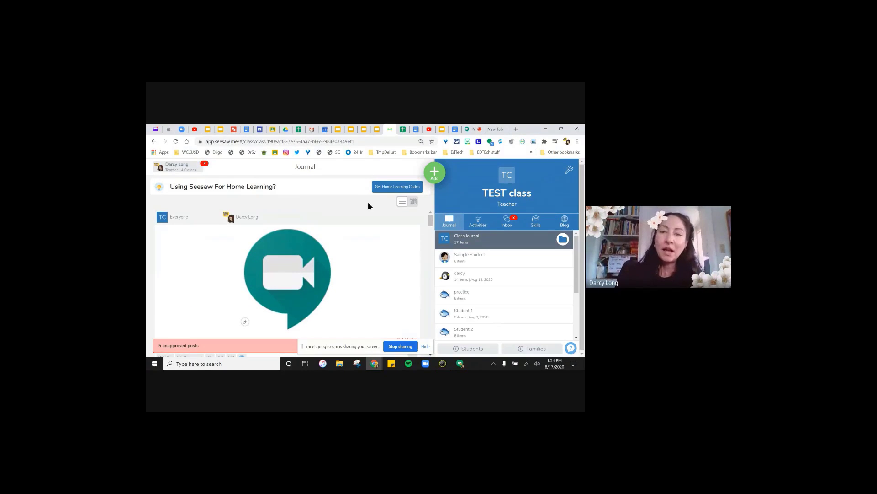
- Review the TEST class settings and its Manage teachers page, then return to Class Settings
{"action": "left_click", "coordinate": [569, 173]}
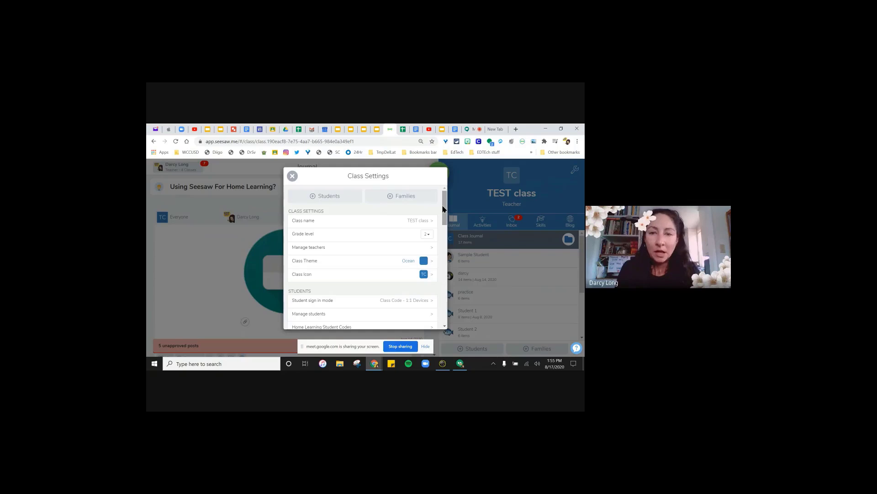
{"action": "left_click", "coordinate": [436, 250]}
{"action": "left_click", "coordinate": [376, 202]}
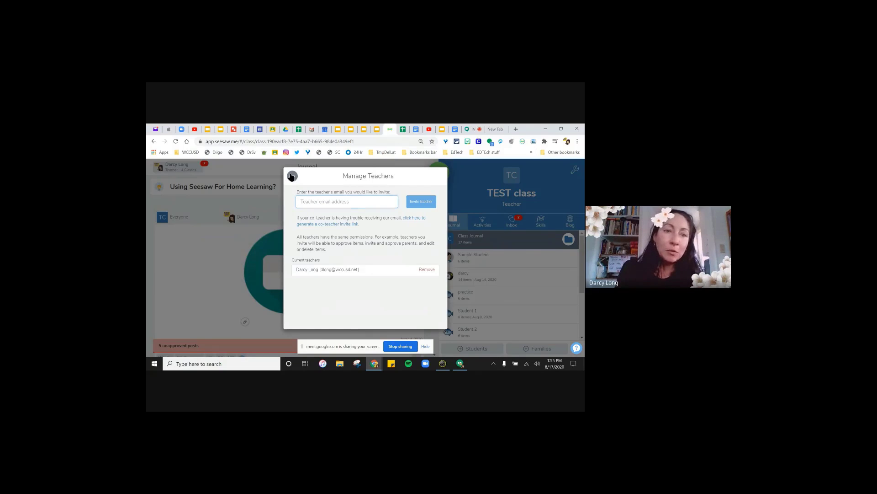
{"action": "left_click", "coordinate": [292, 176]}
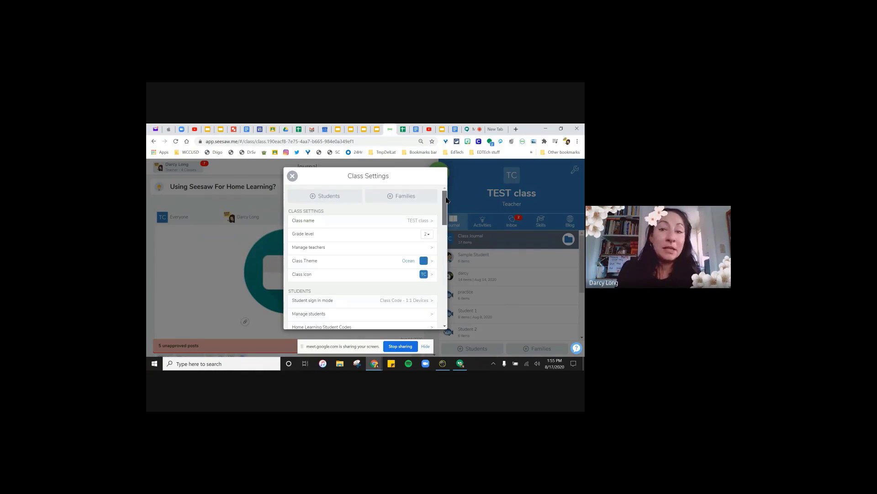
{"action": "left_click_drag", "start_coordinate": [445, 200], "coordinate": [448, 225]}
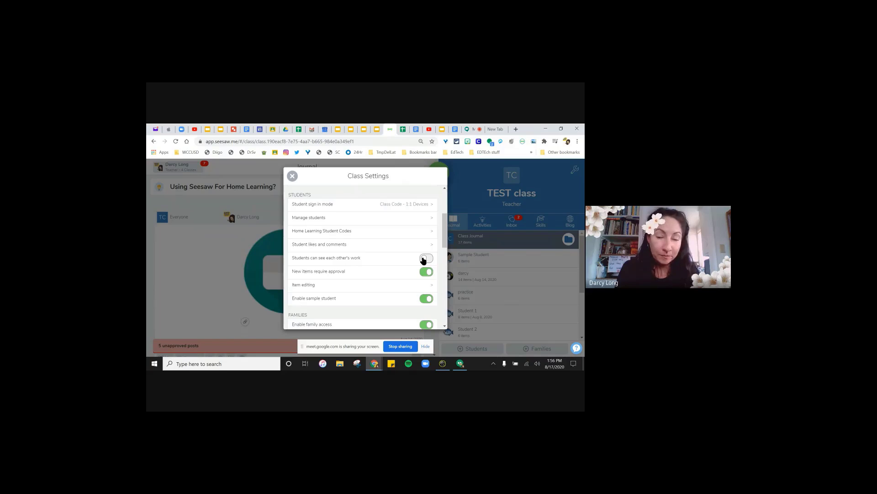
{"action": "left_click", "coordinate": [433, 248]}
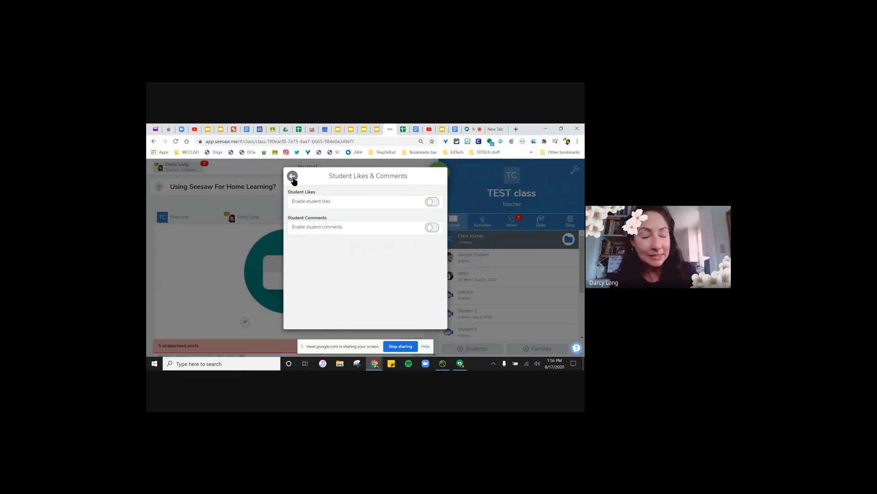
{"action": "left_click", "coordinate": [293, 178]}
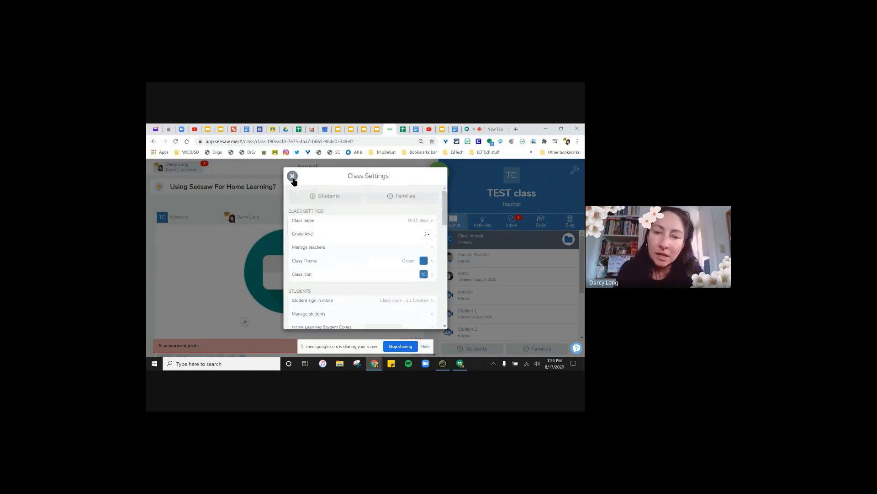
{"action": "left_click_drag", "start_coordinate": [444, 208], "coordinate": [453, 230]}
{"action": "scroll", "coordinate": [453, 232], "scroll_direction": "down", "scroll_amount": 1}
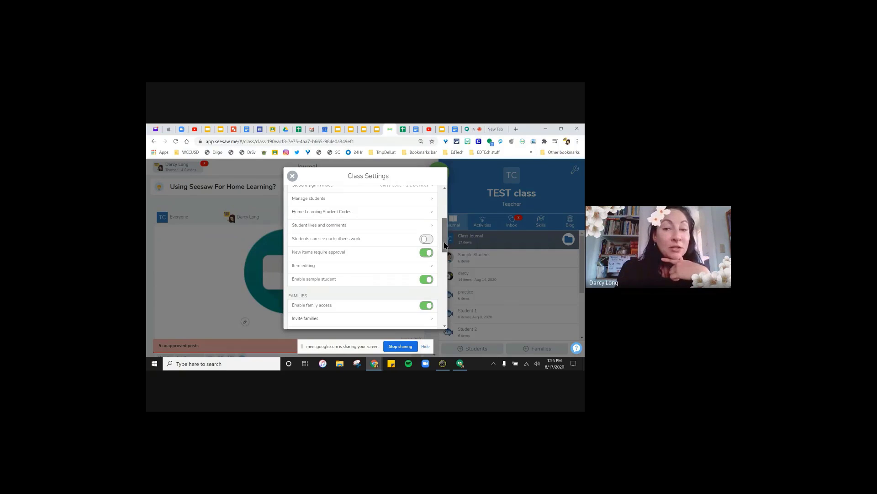
{"action": "left_click_drag", "start_coordinate": [445, 245], "coordinate": [447, 248]}
{"action": "scroll", "coordinate": [408, 216], "scroll_direction": "down", "scroll_amount": 1}
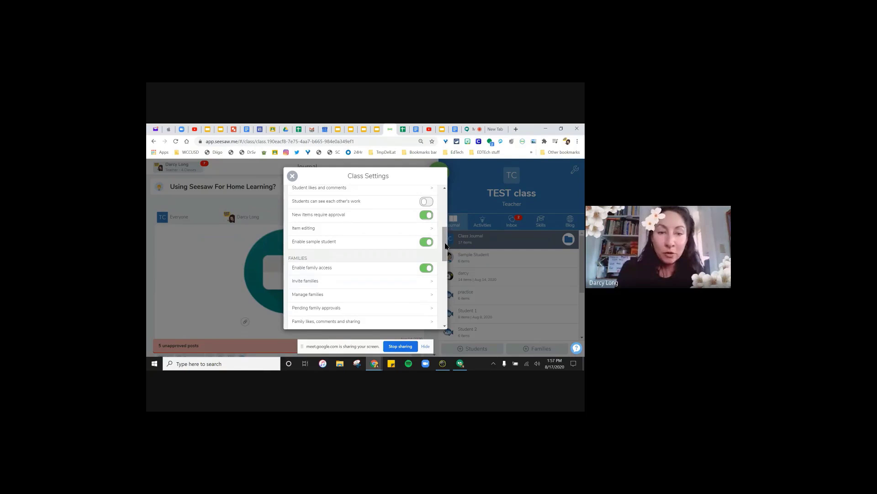
{"action": "left_click_drag", "start_coordinate": [445, 246], "coordinate": [446, 254]}
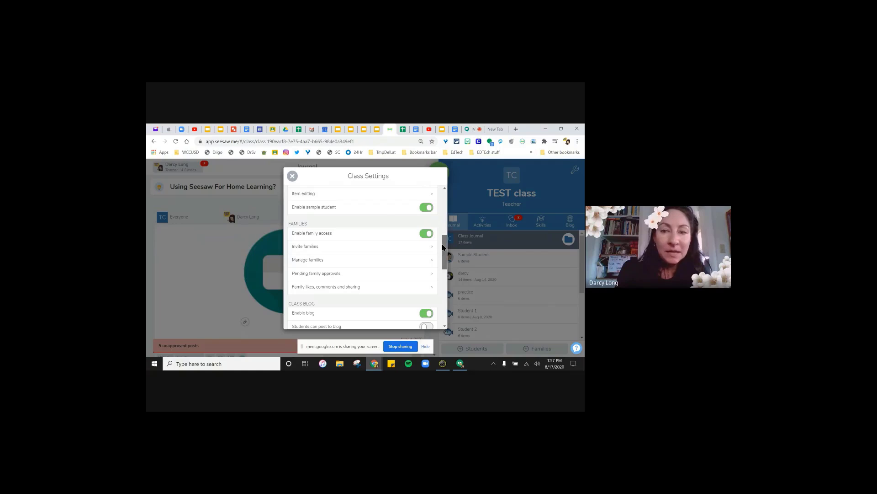
{"action": "scroll", "coordinate": [442, 247], "scroll_direction": "down", "scroll_amount": 1}
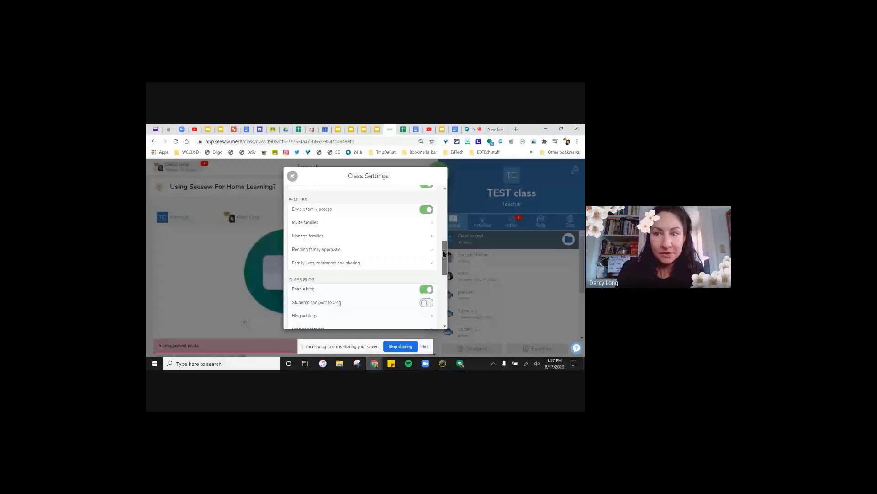
{"action": "scroll", "coordinate": [443, 254], "scroll_direction": "down", "scroll_amount": 2}
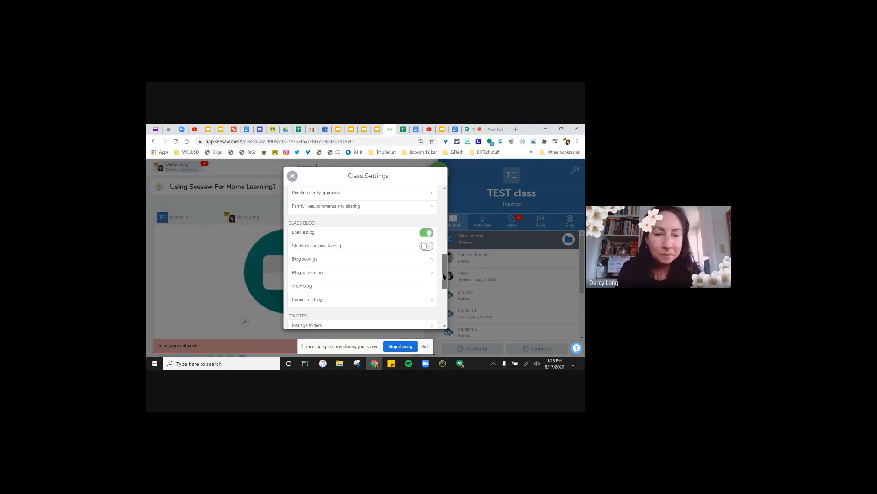
{"action": "left_click_drag", "start_coordinate": [443, 276], "coordinate": [448, 297]}
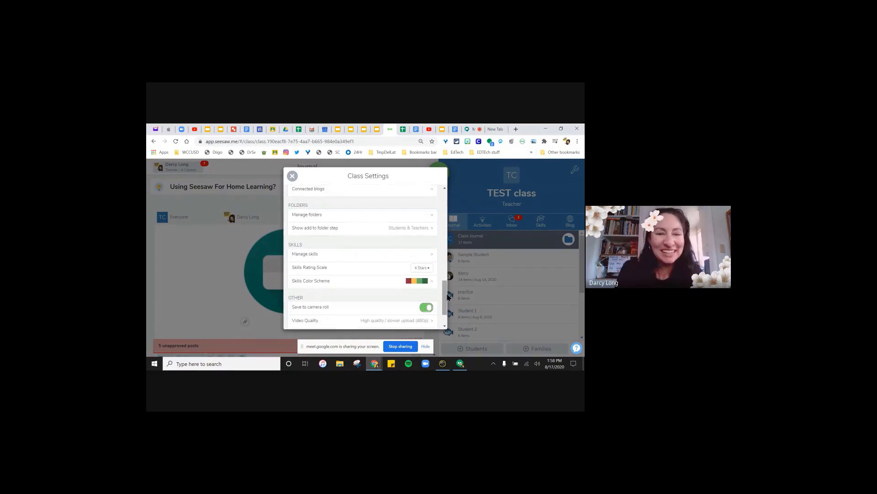
{"action": "left_click", "coordinate": [432, 219]}
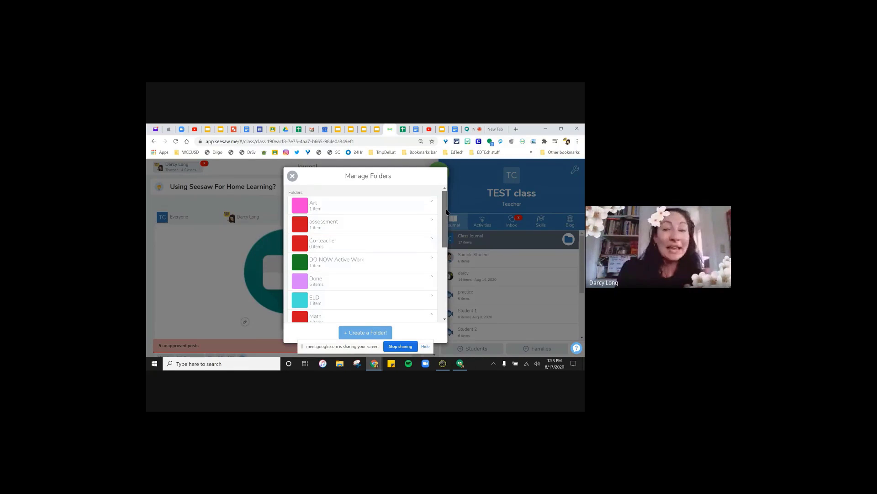
{"action": "scroll", "coordinate": [443, 217], "scroll_direction": "down", "scroll_amount": 3}
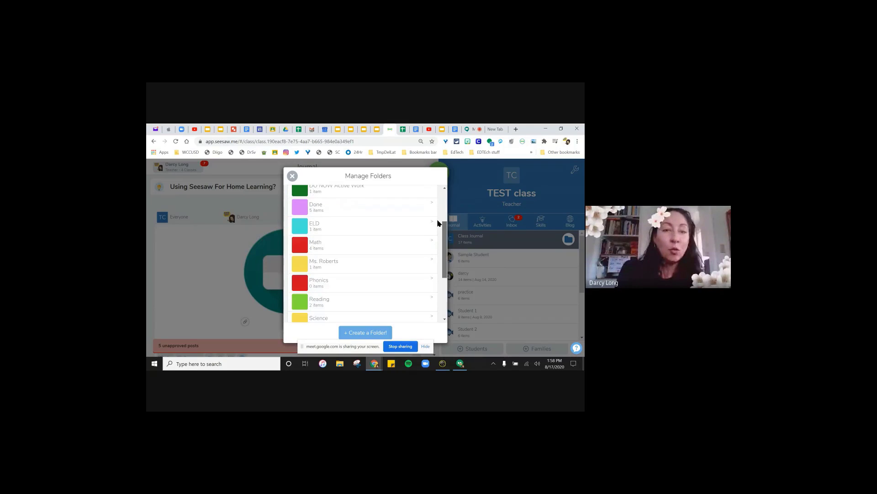
{"action": "scroll", "coordinate": [437, 212], "scroll_direction": "up", "scroll_amount": 3}
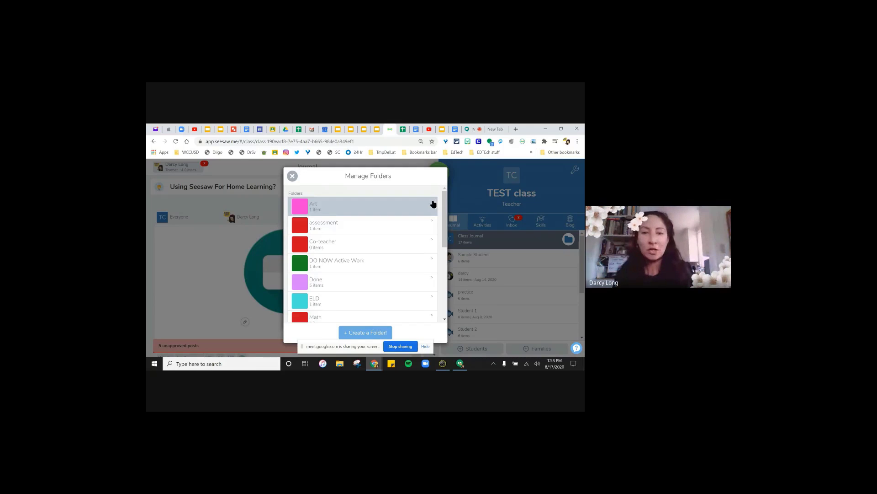
{"action": "left_click_drag", "start_coordinate": [445, 205], "coordinate": [448, 233]}
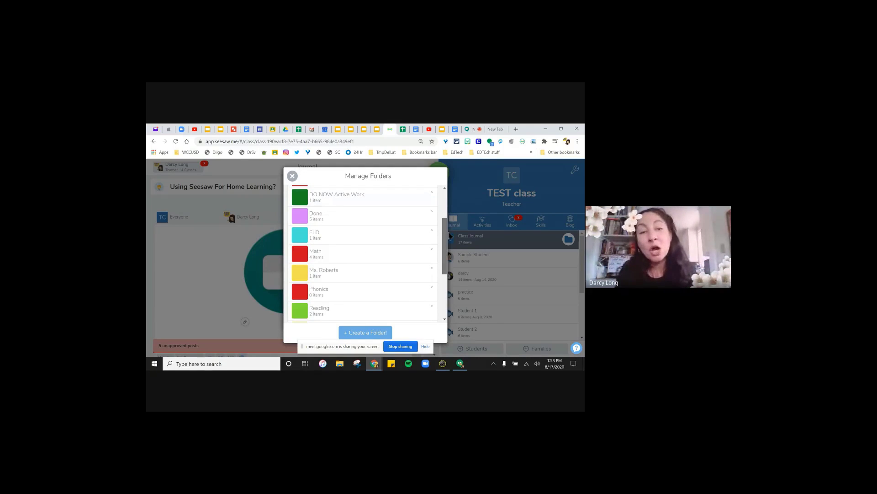
{"action": "scroll", "coordinate": [338, 235], "scroll_direction": "down", "scroll_amount": 1}
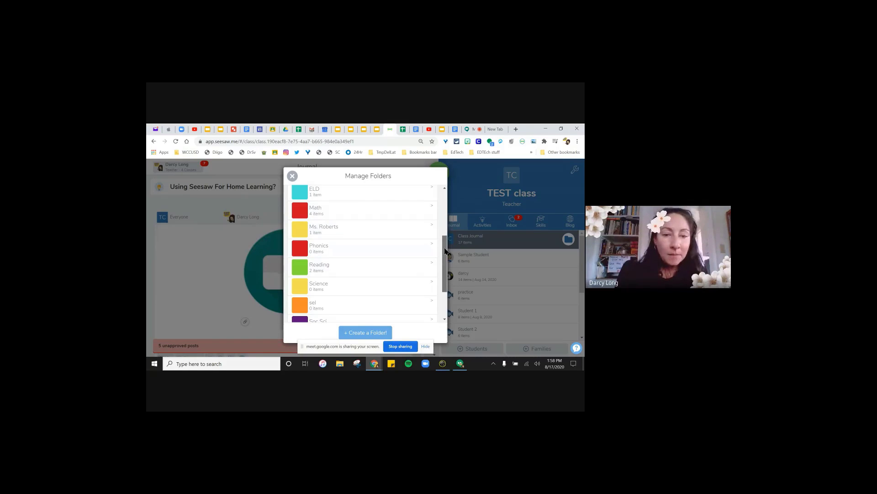
{"action": "scroll", "coordinate": [446, 251], "scroll_direction": "down", "scroll_amount": 1}
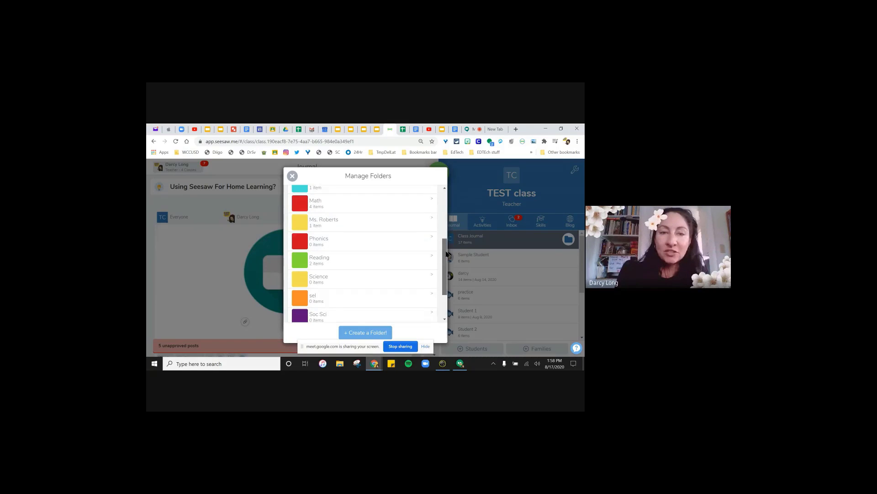
- Create a yellow folder named 'test folder 2', renaming it after the Folder Exists alert
{"action": "left_click", "coordinate": [371, 335]}
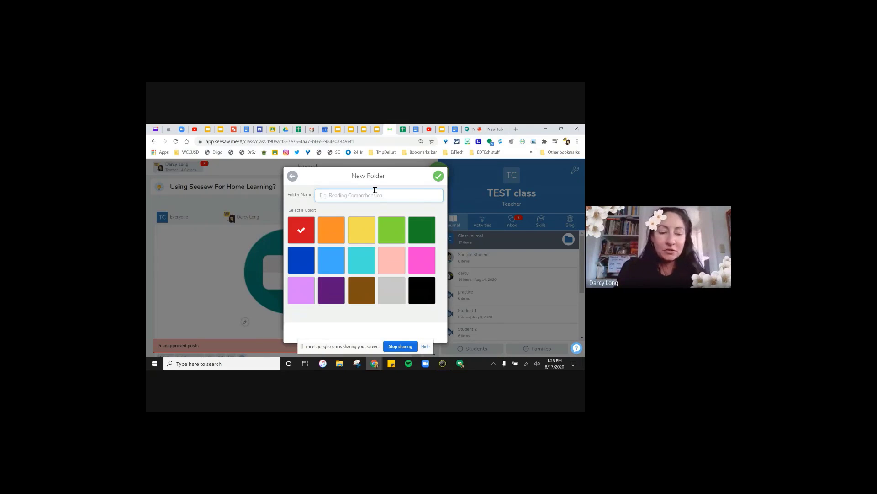
{"action": "type", "text": "test folder"}
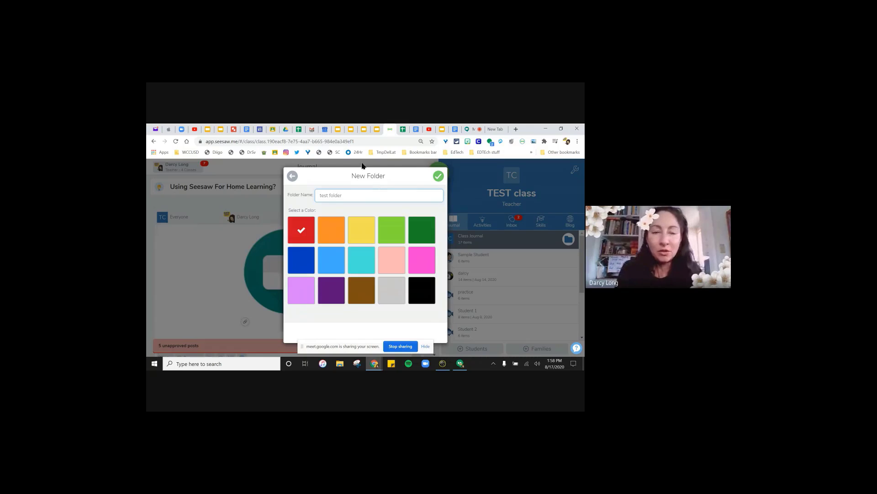
{"action": "left_click", "coordinate": [360, 230]}
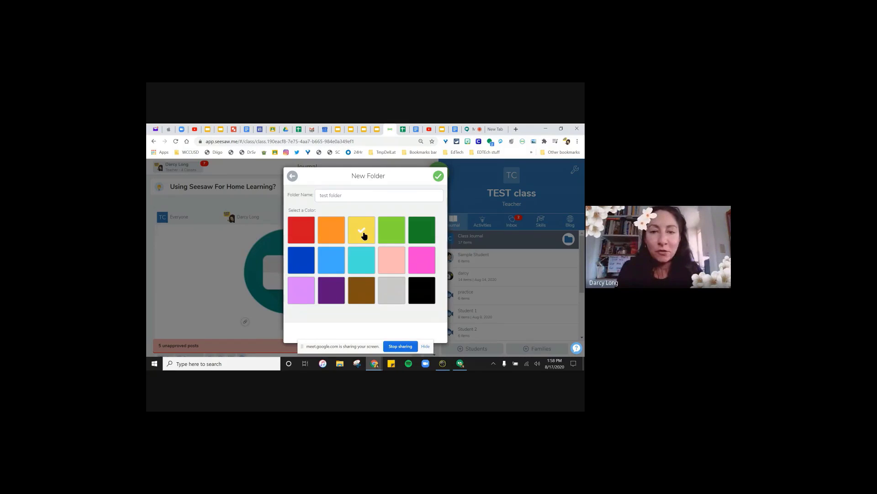
{"action": "left_click", "coordinate": [438, 178]}
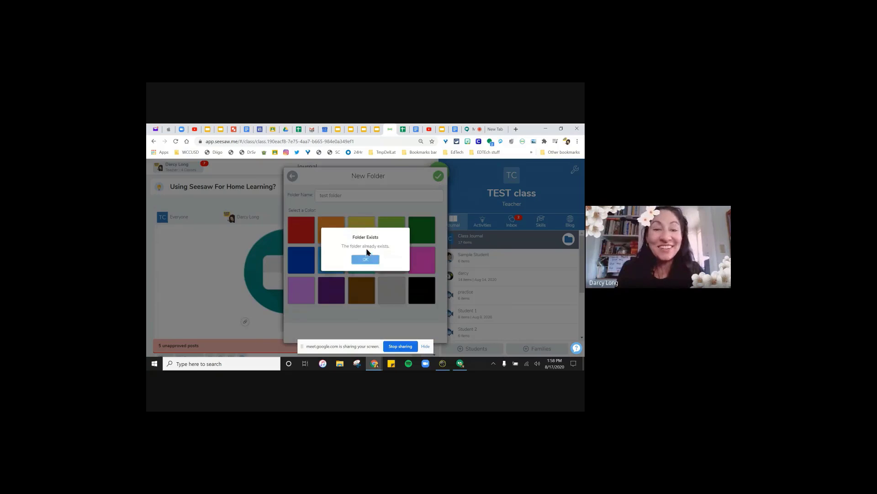
{"action": "left_click", "coordinate": [365, 259]}
{"action": "left_click", "coordinate": [356, 195]}
{"action": "type", "text": "2"}
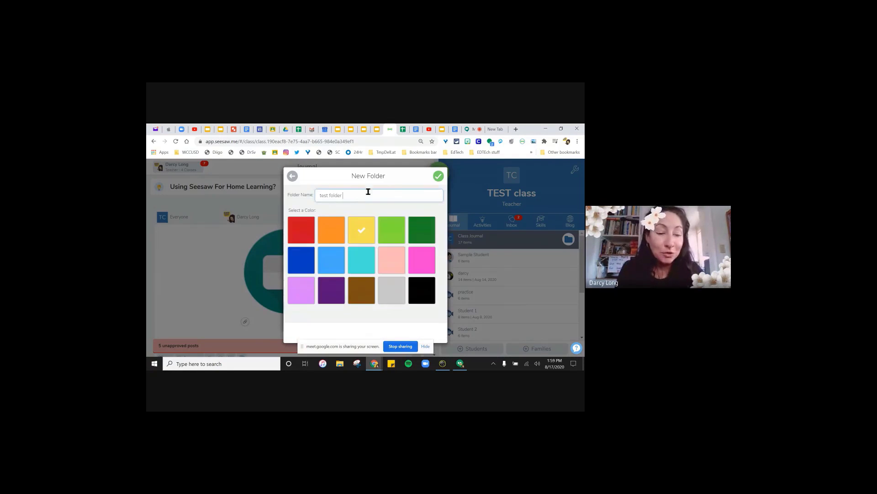
{"action": "left_click", "coordinate": [437, 178]}
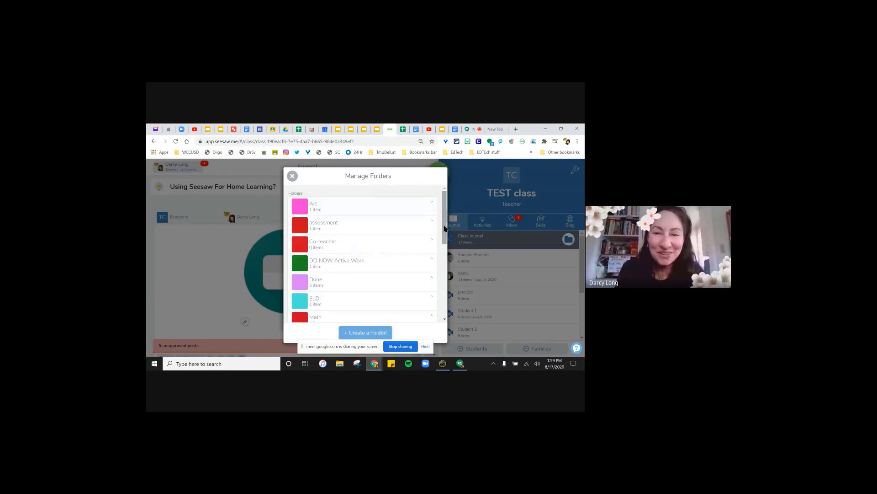
- Close Manage Folders and Class Settings to return to the TEST class journal
{"action": "scroll", "coordinate": [445, 228], "scroll_direction": "down", "scroll_amount": 1}
{"action": "left_click_drag", "start_coordinate": [445, 226], "coordinate": [451, 297]}
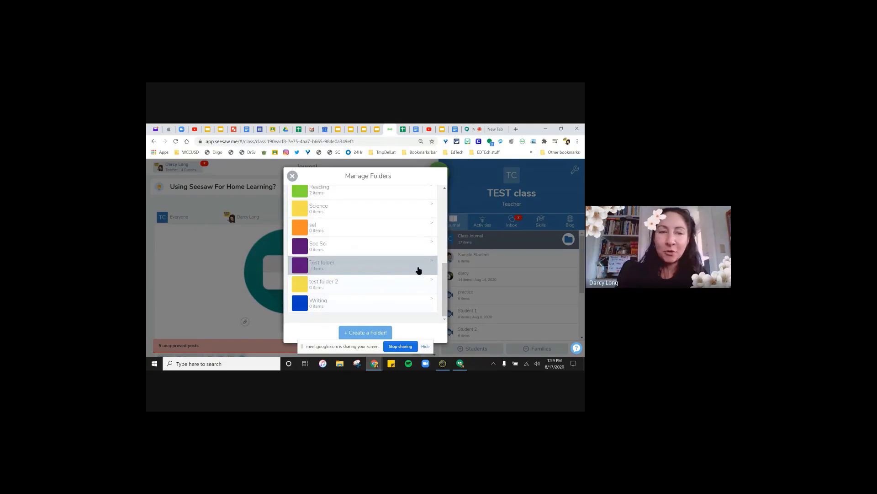
{"action": "left_click", "coordinate": [293, 176]}
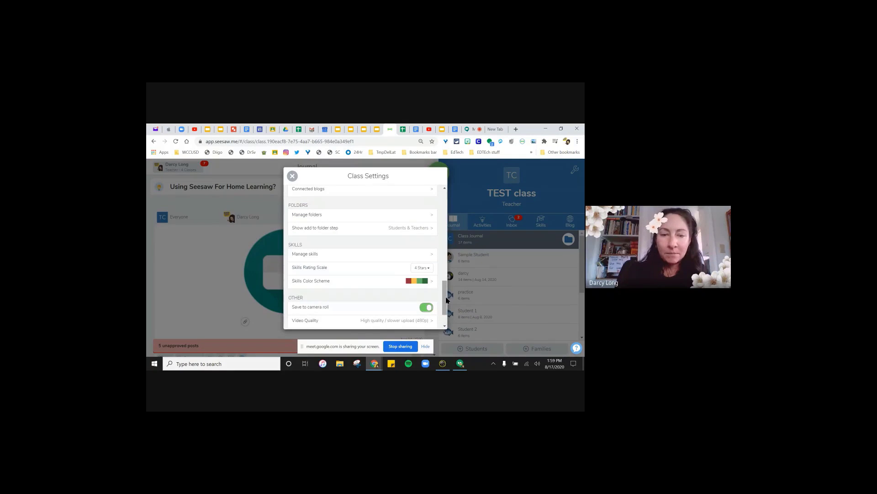
{"action": "scroll", "coordinate": [447, 300], "scroll_direction": "down", "scroll_amount": 1}
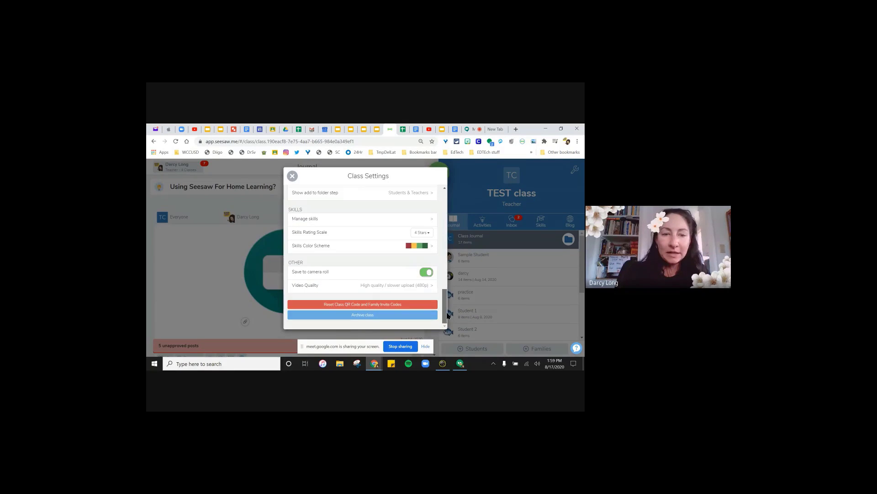
{"action": "left_click", "coordinate": [289, 178]}
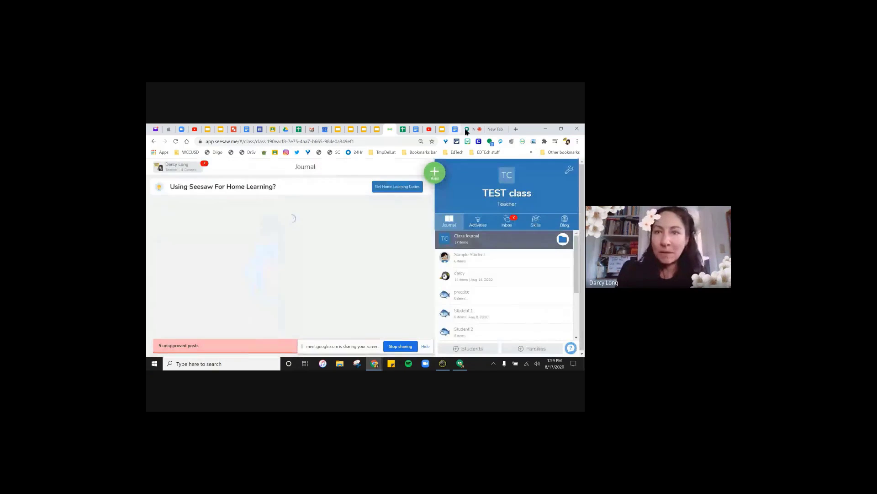
- Return to the New Teachers Training Google Meet call
{"action": "left_click", "coordinate": [466, 129]}
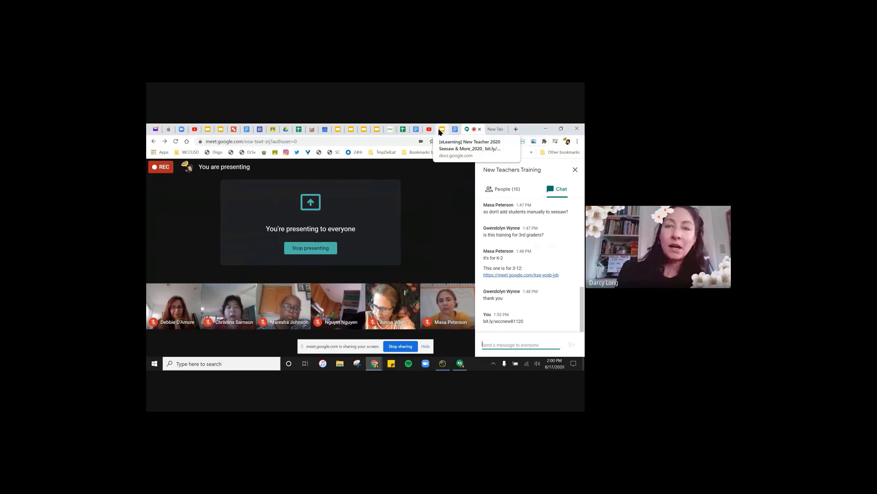
- Back in the Seesaw TEST class, open the Activity Library to assign an activity
{"action": "left_click", "coordinate": [391, 131]}
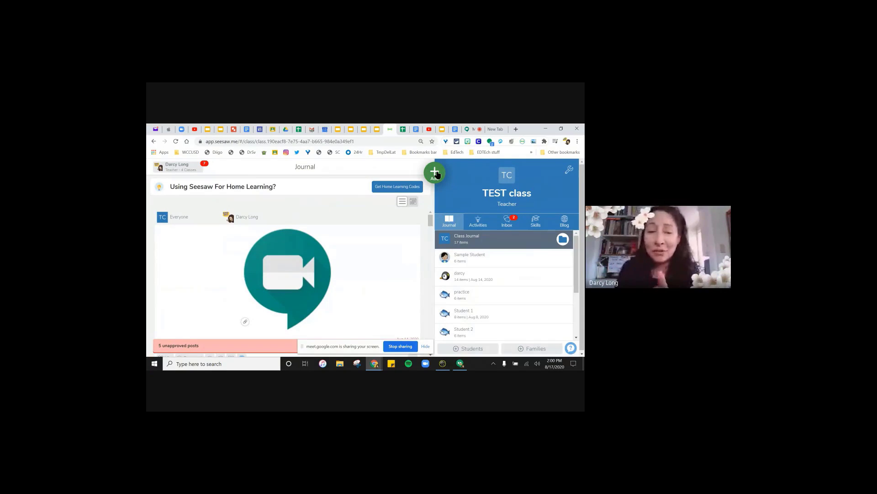
{"action": "left_click", "coordinate": [436, 174]}
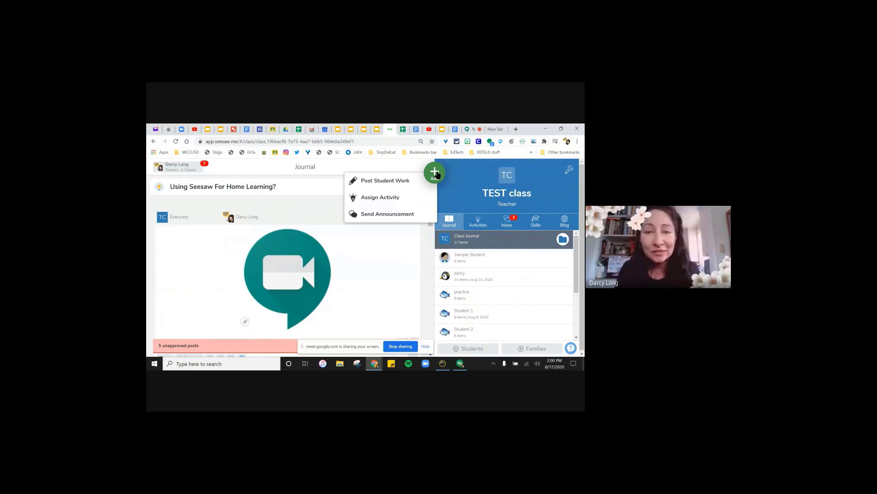
{"action": "left_click", "coordinate": [390, 199]}
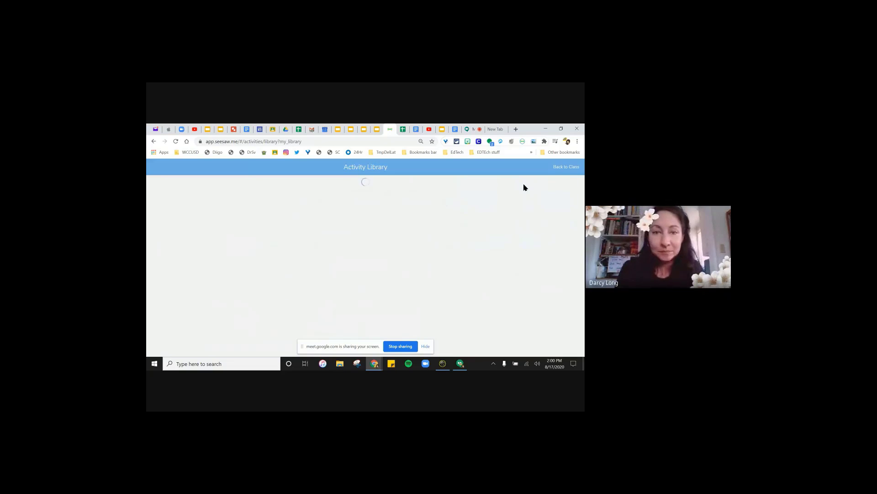
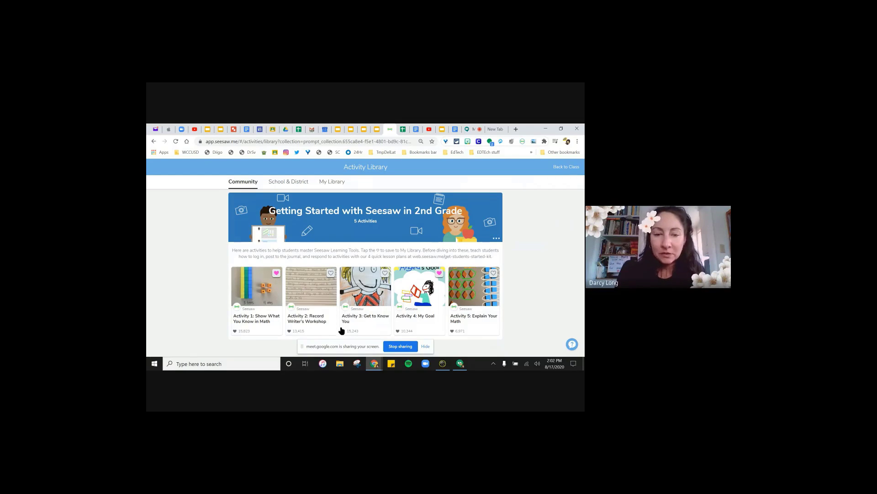
- Heart the Activity 3: Get to Know You card and view the My Library tab
{"action": "left_click", "coordinate": [385, 273]}
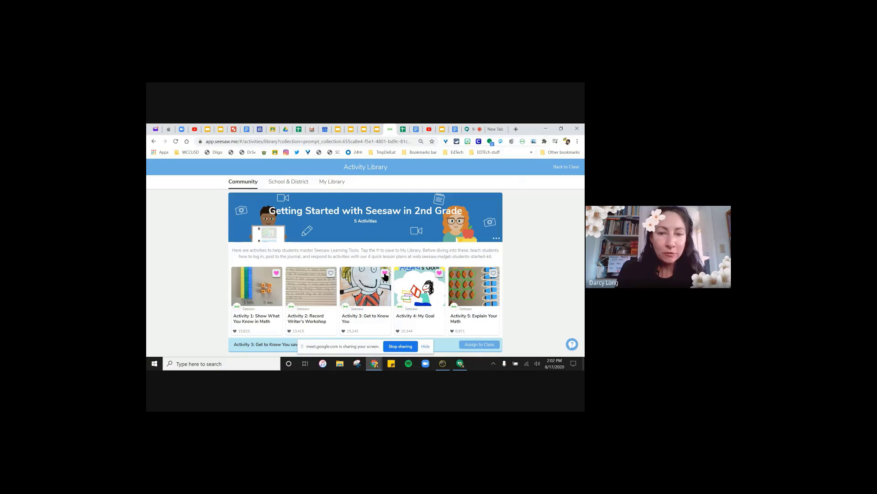
{"action": "left_click", "coordinate": [337, 184]}
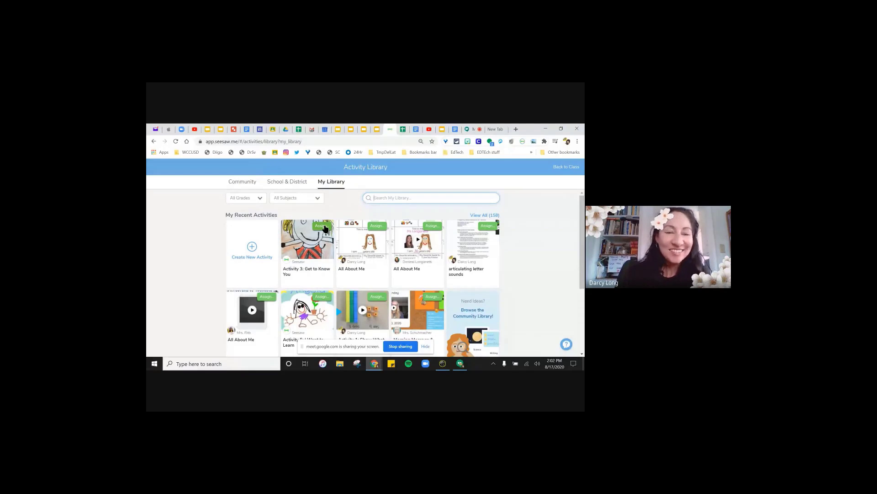
- Open Activity 3: Get to Know You and make an editable copy with Copy and Edit Activity
{"action": "left_click", "coordinate": [314, 255]}
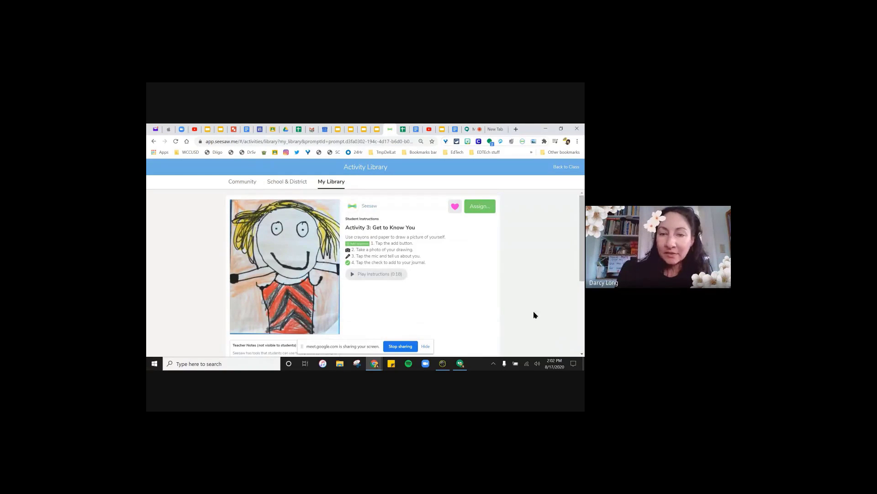
{"action": "left_click_drag", "start_coordinate": [582, 225], "coordinate": [575, 306]}
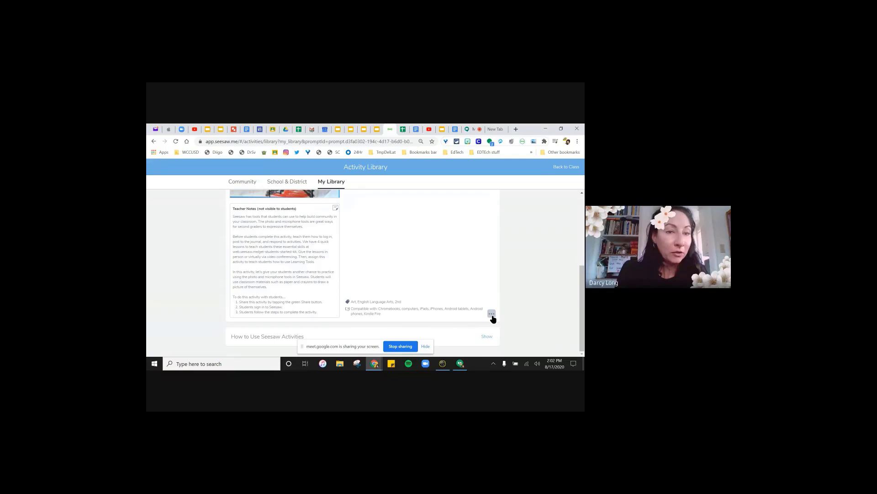
{"action": "left_click", "coordinate": [492, 315]}
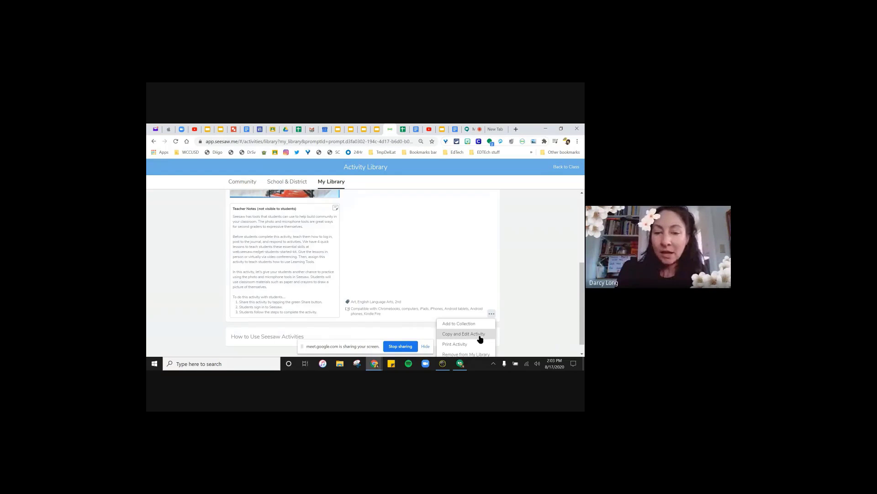
{"action": "left_click", "coordinate": [480, 339]}
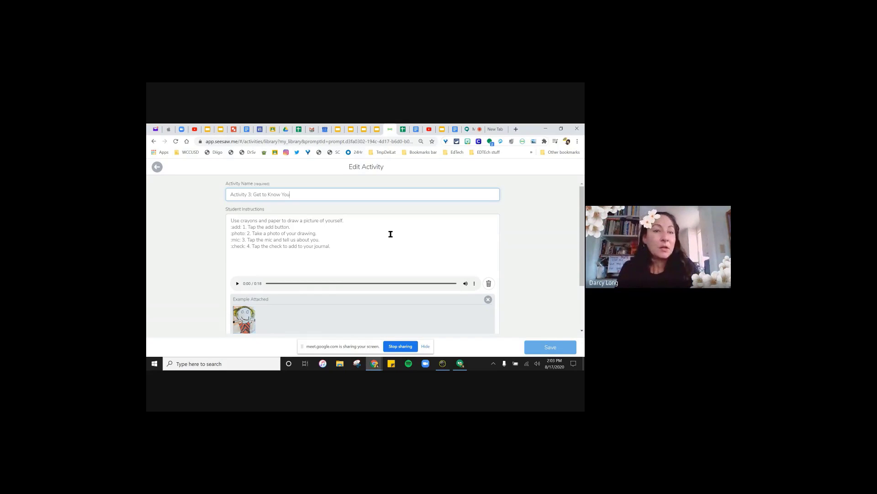
- Delete the 'Activity 3: ' prefix so the copied activity is named 'Get to Know You'
{"action": "left_click_drag", "start_coordinate": [253, 195], "coordinate": [218, 197]}
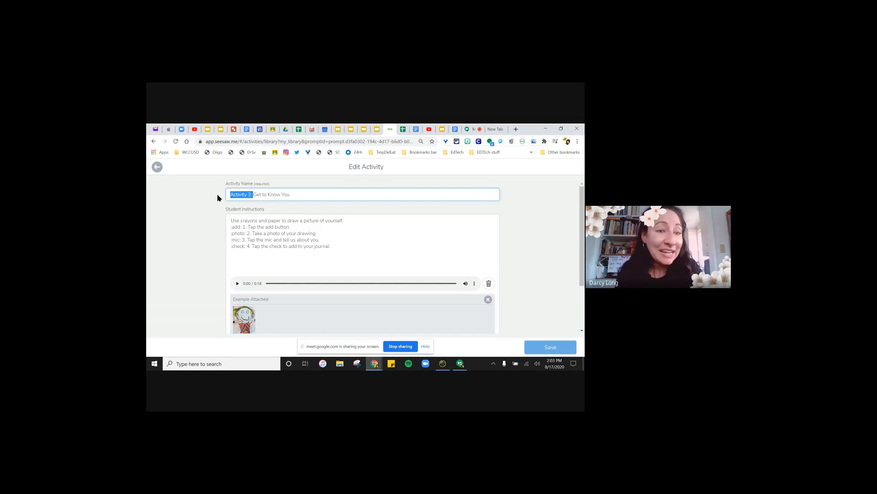
{"action": "key", "text": "BackSpace"}
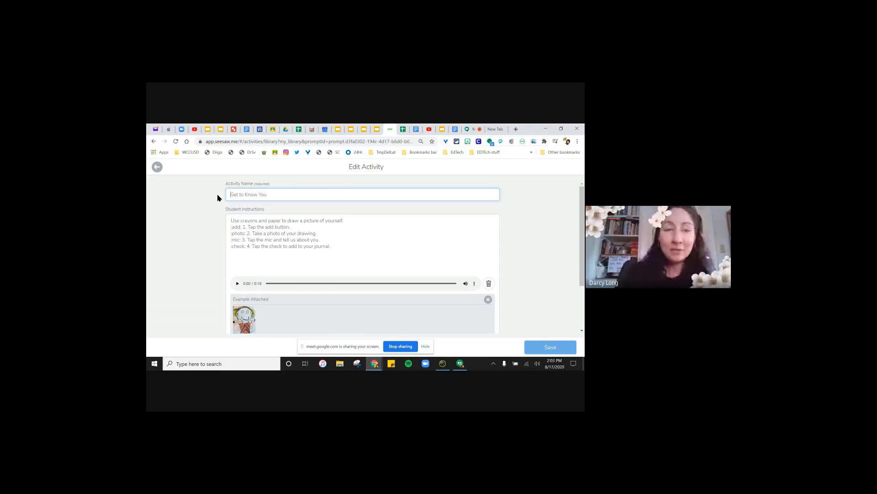
{"action": "left_click", "coordinate": [302, 194]}
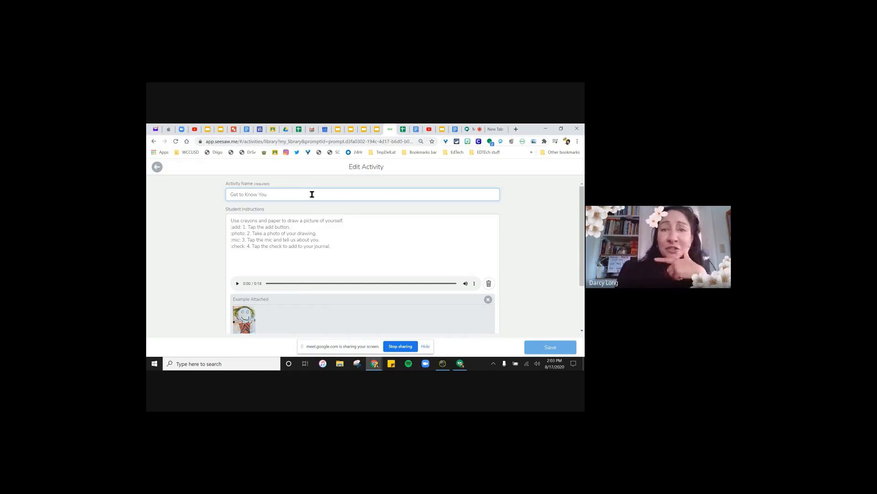
{"action": "double_click", "coordinate": [265, 194]}
{"action": "left_click_drag", "start_coordinate": [253, 194], "coordinate": [226, 193]}
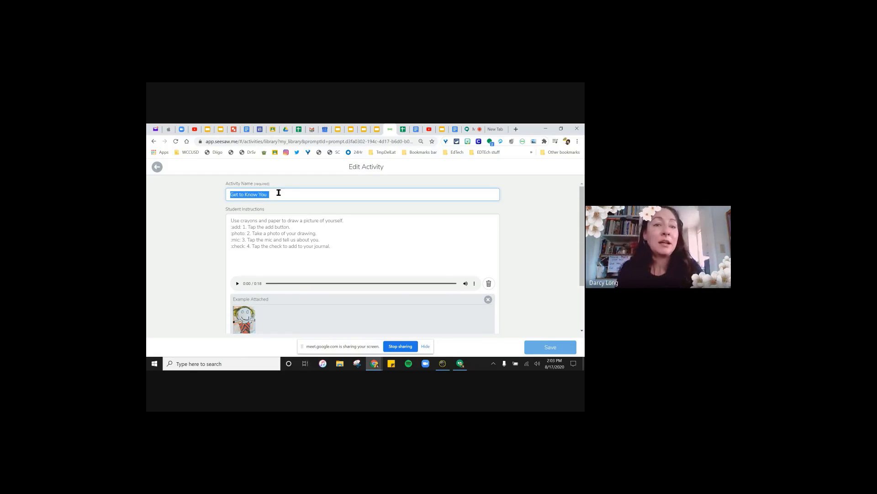
{"action": "left_click", "coordinate": [299, 195]}
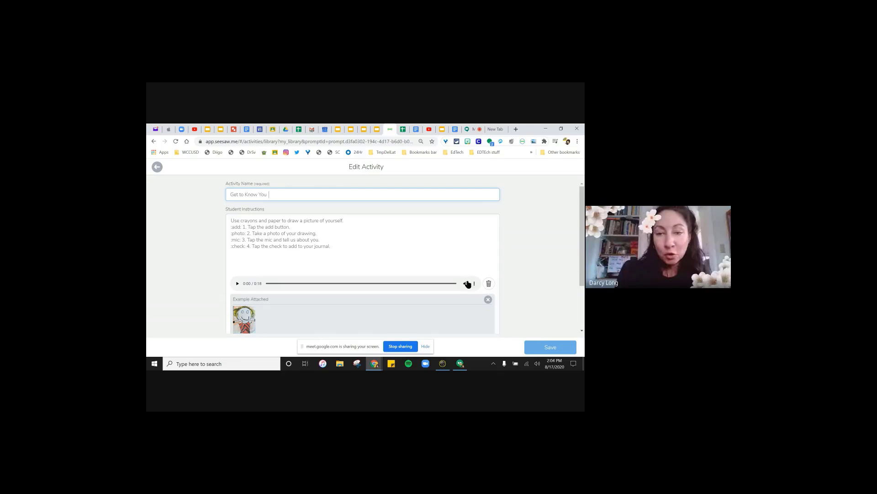
- Delete the recorded voice instructions and start adding new voice instructions
{"action": "left_click", "coordinate": [489, 284]}
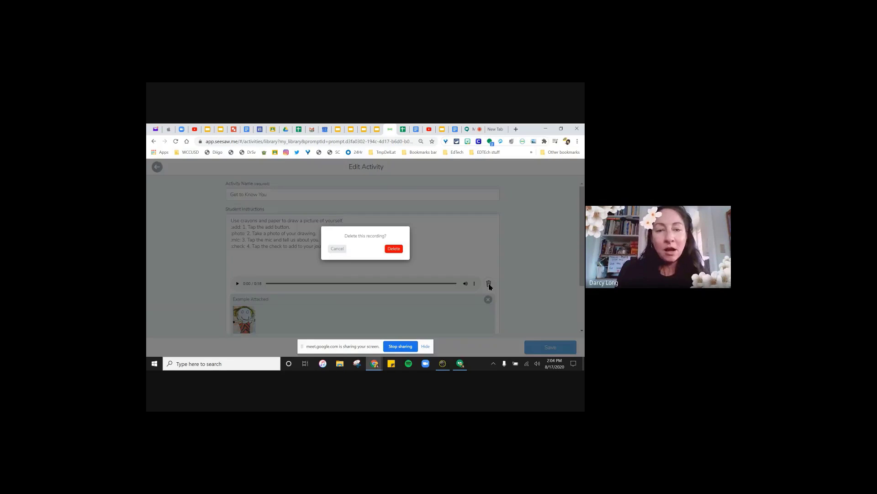
{"action": "left_click", "coordinate": [394, 248]}
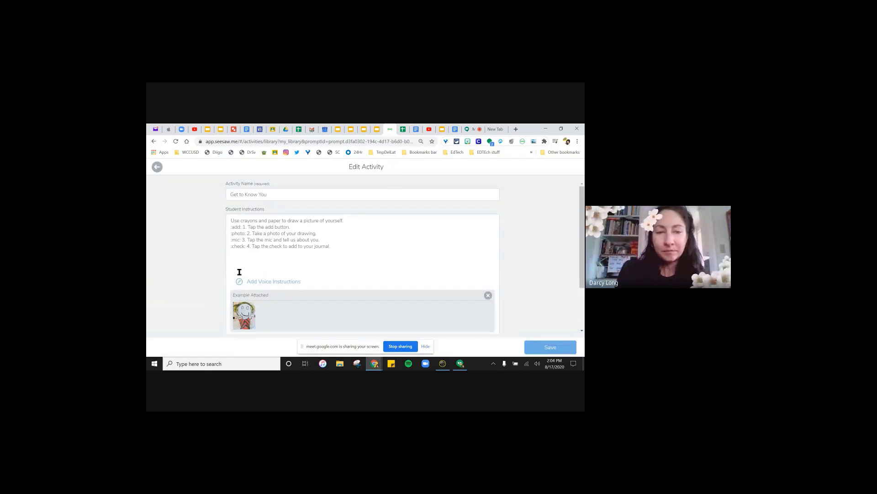
{"action": "left_click", "coordinate": [245, 283]}
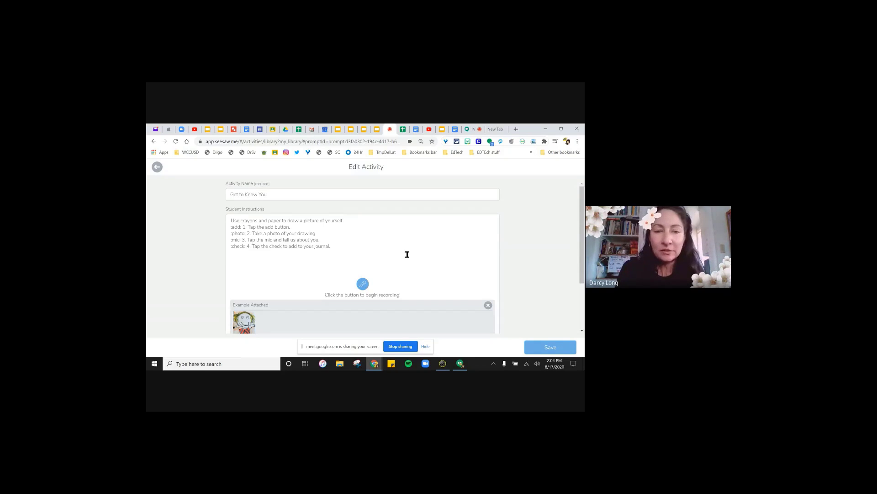
- Open the attached example drawing in the drawing editor
{"action": "scroll", "coordinate": [414, 254], "scroll_direction": "down", "scroll_amount": 1}
{"action": "scroll", "coordinate": [414, 255], "scroll_direction": "down", "scroll_amount": 2}
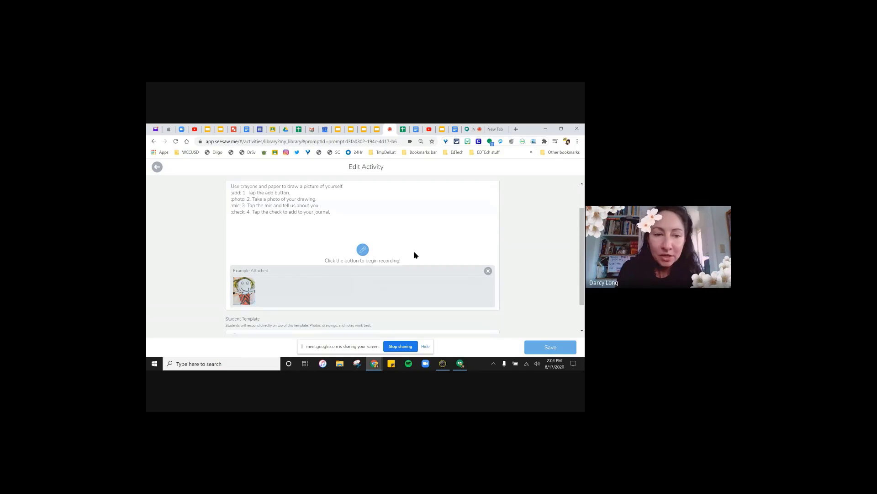
{"action": "scroll", "coordinate": [414, 255], "scroll_direction": "down", "scroll_amount": 2}
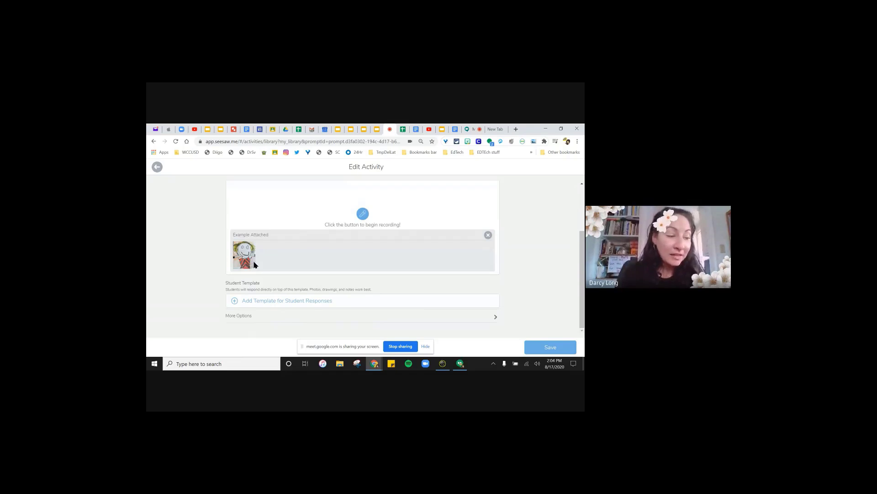
{"action": "left_click", "coordinate": [249, 264]}
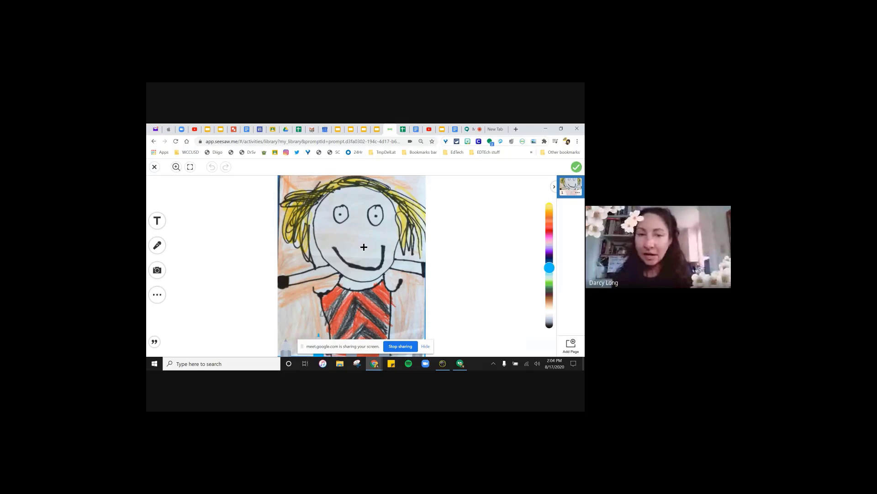
- Try the text, voice and video tools on the drawing, dismissing the camera-in-use warning
{"action": "left_click", "coordinate": [156, 221]}
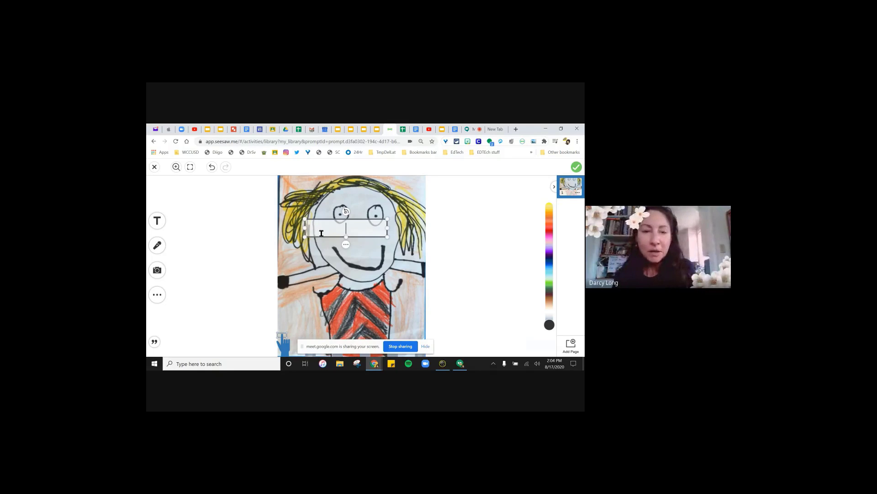
{"action": "left_click", "coordinate": [346, 244]}
{"action": "left_click", "coordinate": [359, 237]}
{"action": "left_click", "coordinate": [157, 245]}
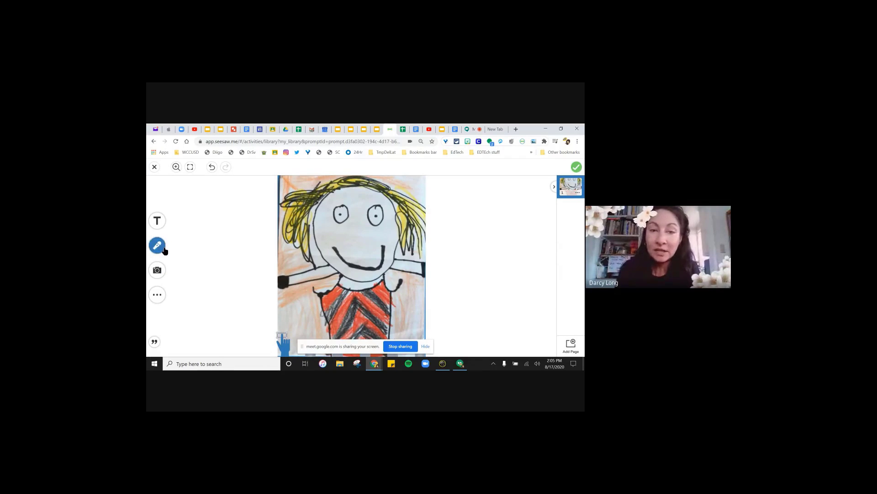
{"action": "left_click", "coordinate": [159, 271]}
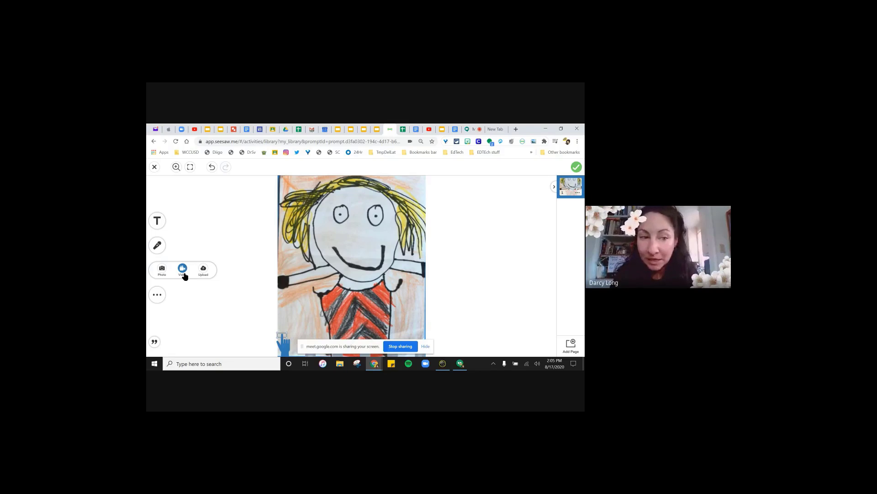
{"action": "left_click", "coordinate": [183, 270]}
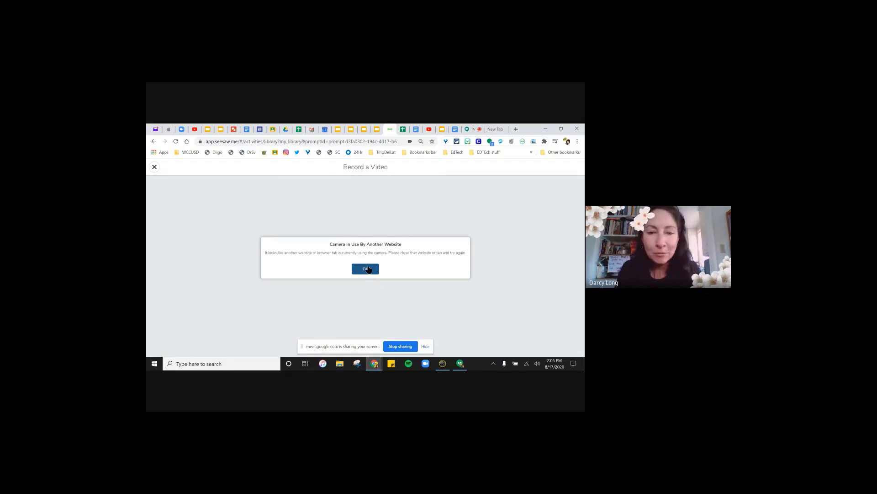
{"action": "left_click", "coordinate": [366, 269]}
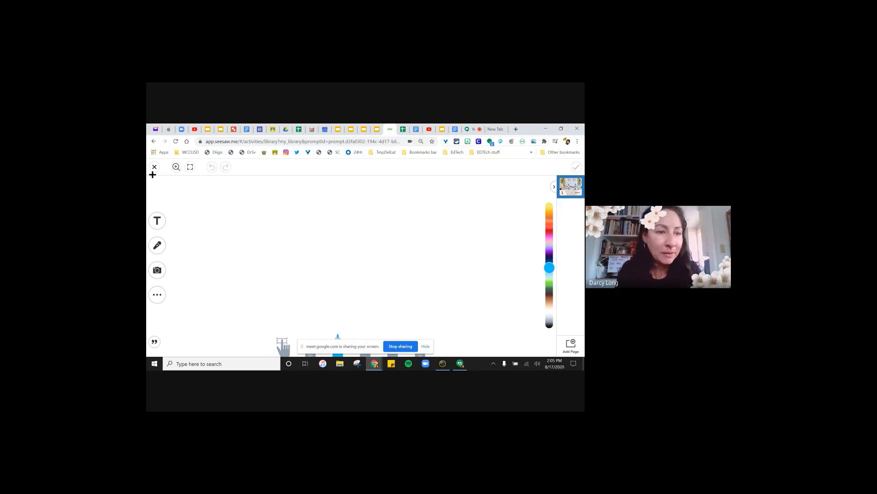
- Choose Link from the other additions to get the website URL entry box
{"action": "left_click", "coordinate": [157, 269]}
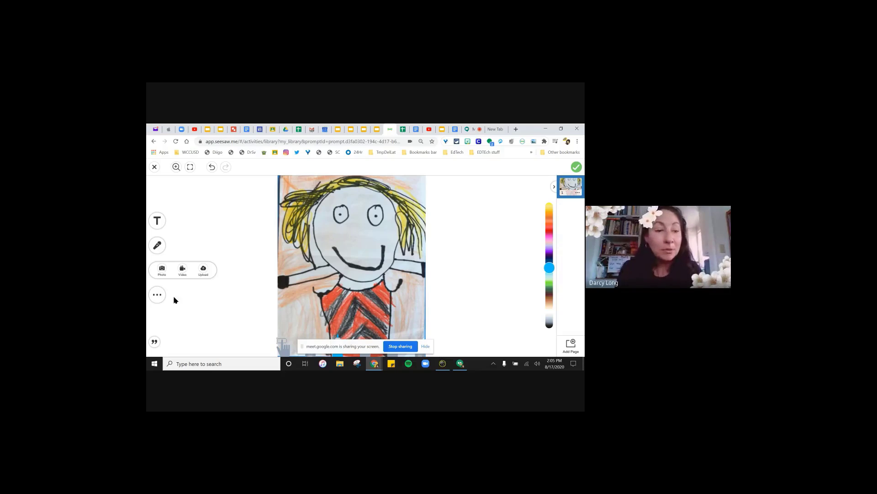
{"action": "left_click", "coordinate": [158, 297]}
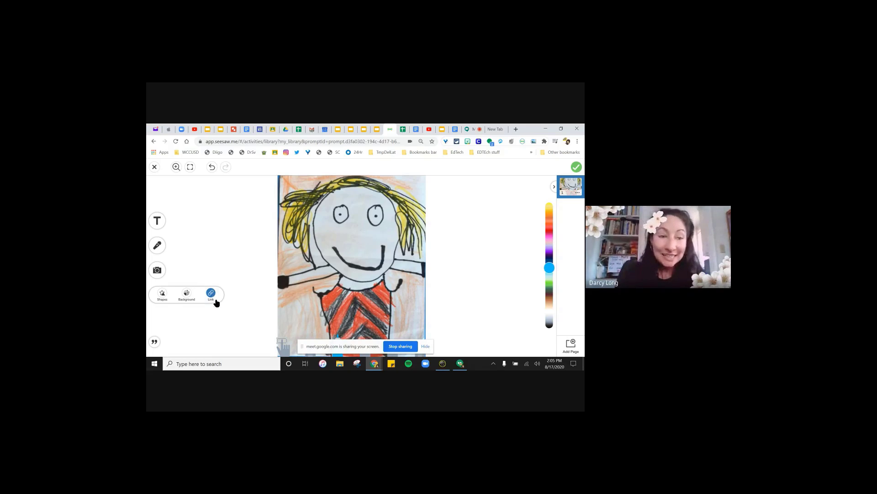
{"action": "left_click", "coordinate": [213, 298]}
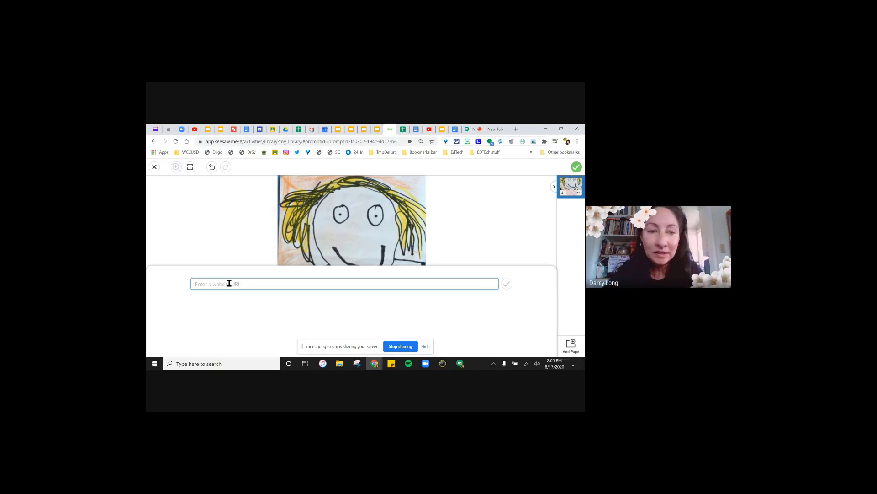
- Search 'youtube go noodle', copy the Clap It Out video URL, and return to Seesaw
{"action": "left_click", "coordinate": [498, 130]}
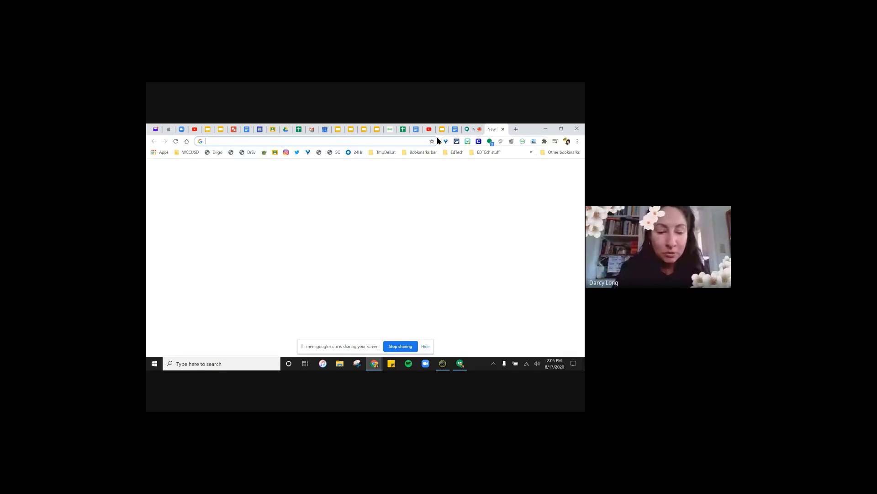
{"action": "type", "text": "youtube go noodle"}
{"action": "key", "text": "Return"}
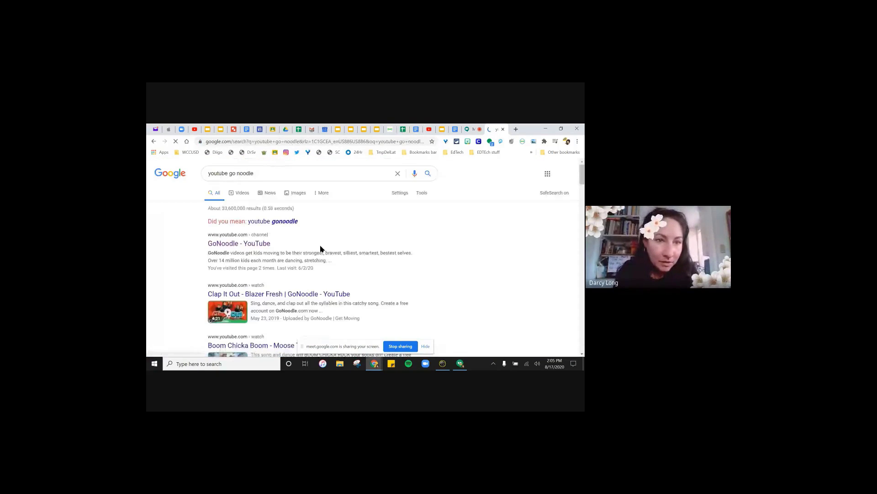
{"action": "left_click", "coordinate": [255, 294]}
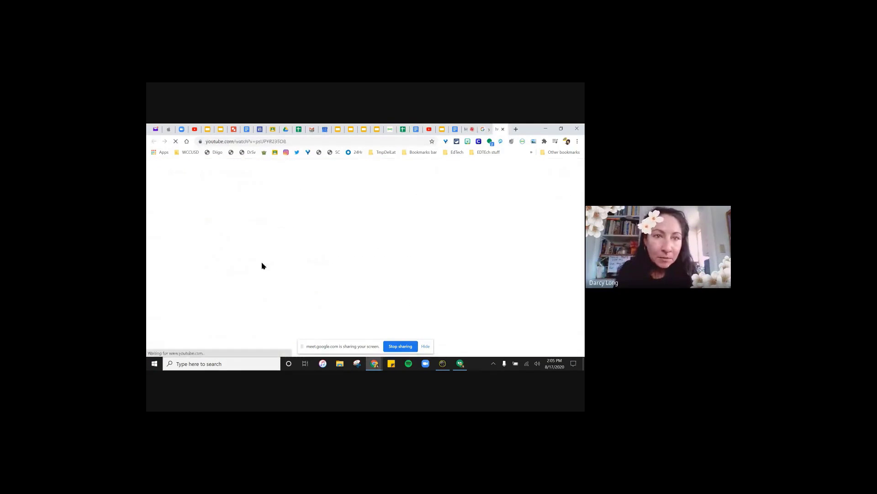
{"action": "left_click", "coordinate": [288, 141]}
{"action": "key", "text": "ctrl+c"}
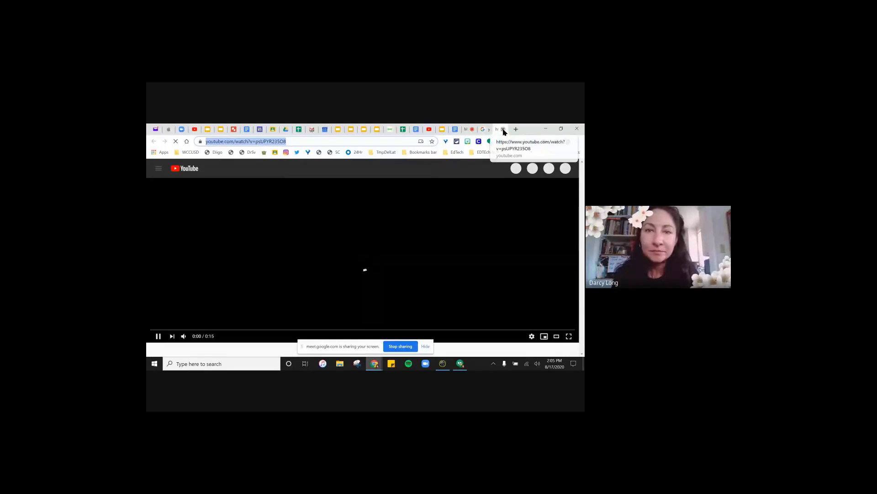
{"action": "left_click", "coordinate": [503, 130]}
{"action": "left_click", "coordinate": [390, 131]}
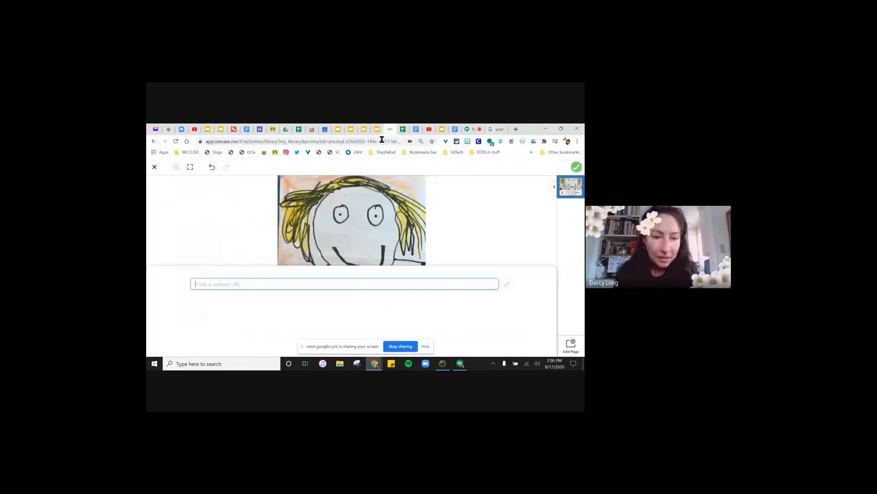
- Paste the Clap It Out link, place its card right of the drawing, and save the example
{"action": "key", "text": "ctrl+v"}
{"action": "left_click", "coordinate": [507, 284]}
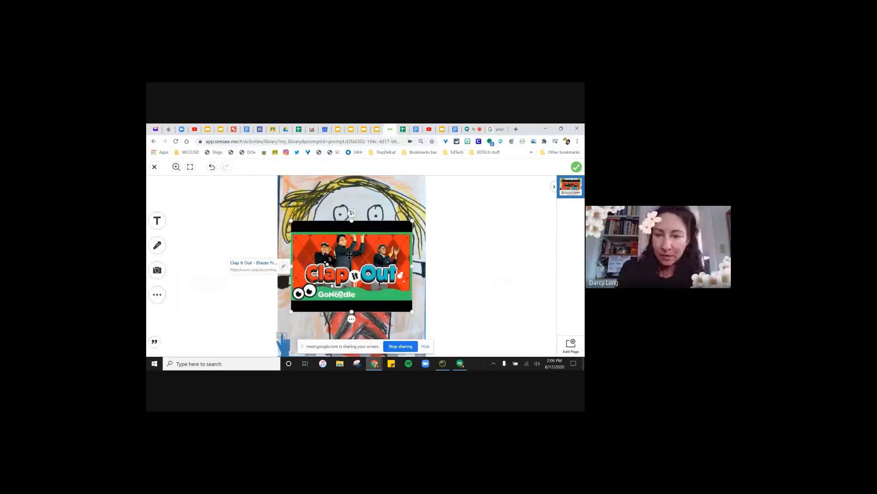
{"action": "mouse_move", "coordinate": [350, 255]}
{"action": "left_mouse_down"}
{"action": "mouse_move", "coordinate": [486, 211]}
{"action": "mouse_move", "coordinate": [490, 217]}
{"action": "left_mouse_up"}
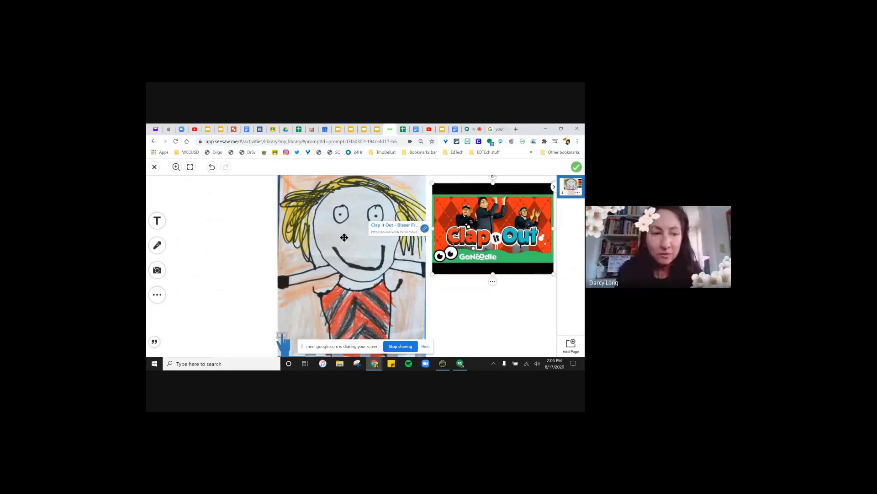
{"action": "left_click", "coordinate": [576, 170]}
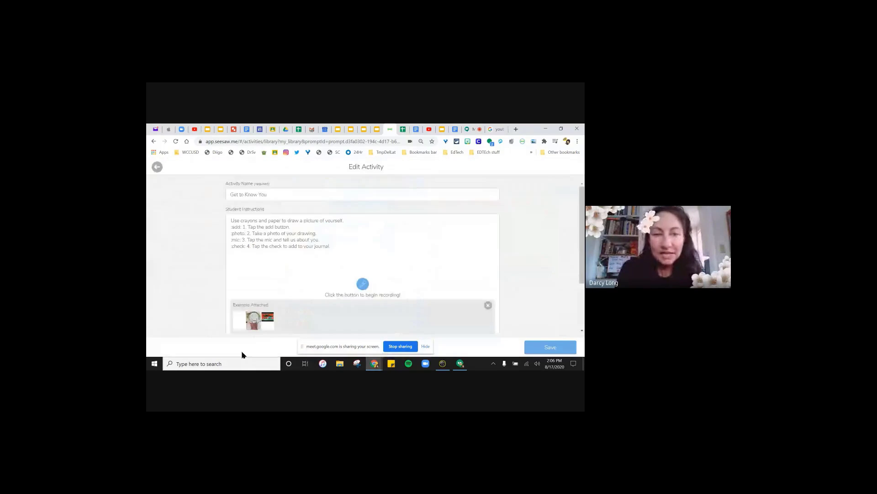
- Scroll down the Edit Activity page and choose Add Template for Student Responses
{"action": "scroll", "coordinate": [298, 256], "scroll_direction": "down", "scroll_amount": 3}
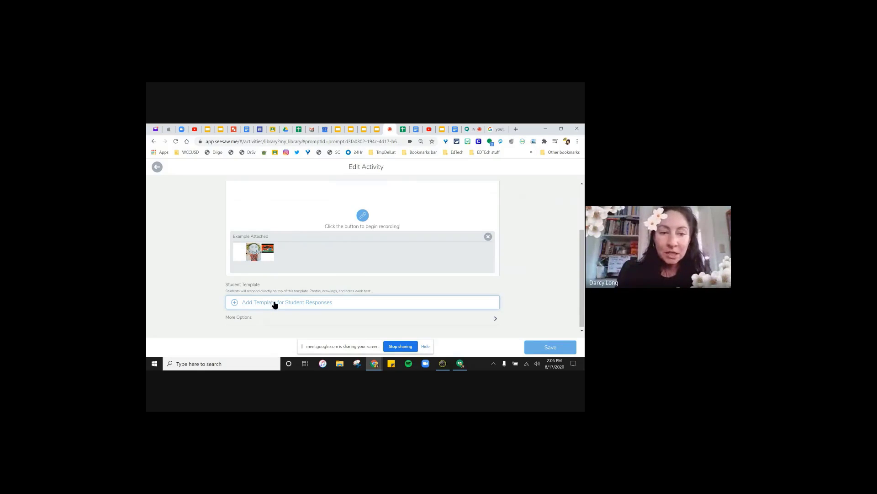
{"action": "left_click", "coordinate": [276, 305]}
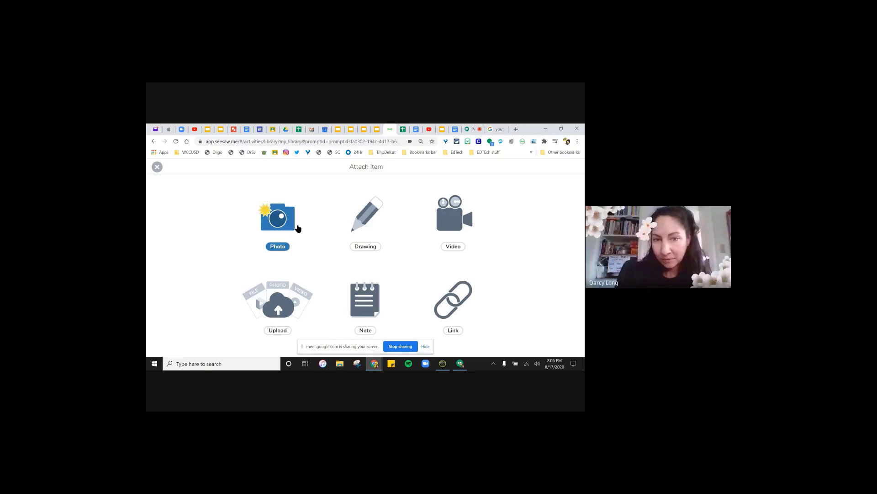
- Start a drawing template and sketch a blue stick figure with eyes, smile, body, arms and legs
{"action": "left_click", "coordinate": [366, 219]}
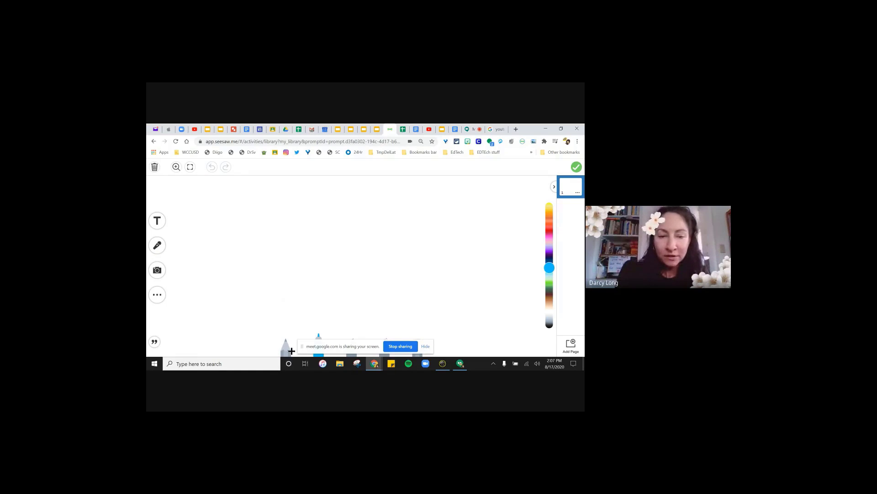
{"action": "mouse_move", "coordinate": [329, 198]}
{"action": "left_mouse_down"}
{"action": "mouse_move", "coordinate": [308, 204]}
{"action": "mouse_move", "coordinate": [330, 197]}
{"action": "left_mouse_up"}
{"action": "left_click", "coordinate": [345, 217]}
{"action": "left_click", "coordinate": [321, 225]}
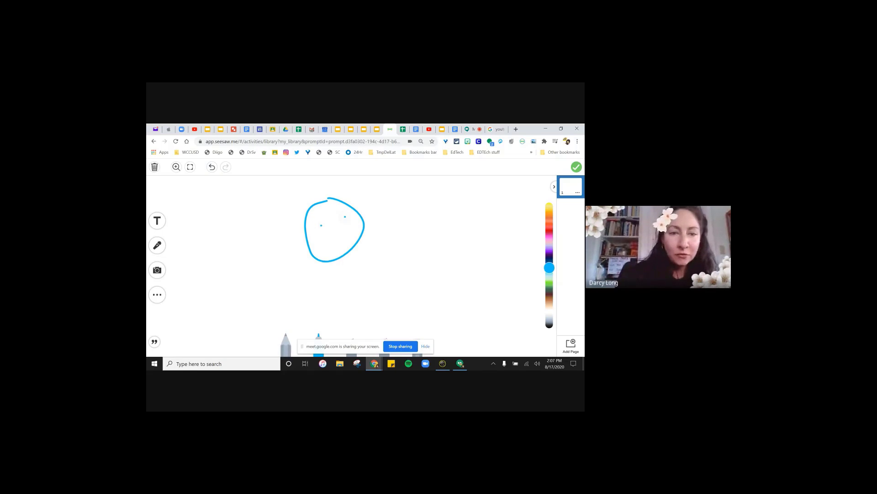
{"action": "left_click_drag", "start_coordinate": [321, 236], "coordinate": [350, 227]}
{"action": "mouse_move", "coordinate": [338, 256]}
{"action": "left_mouse_down"}
{"action": "mouse_move", "coordinate": [346, 285]}
{"action": "mouse_move", "coordinate": [363, 268]}
{"action": "mouse_move", "coordinate": [329, 323]}
{"action": "left_mouse_up"}
{"action": "left_click_drag", "start_coordinate": [345, 289], "coordinate": [383, 322]}
{"action": "left_click_drag", "start_coordinate": [549, 268], "coordinate": [550, 241]}
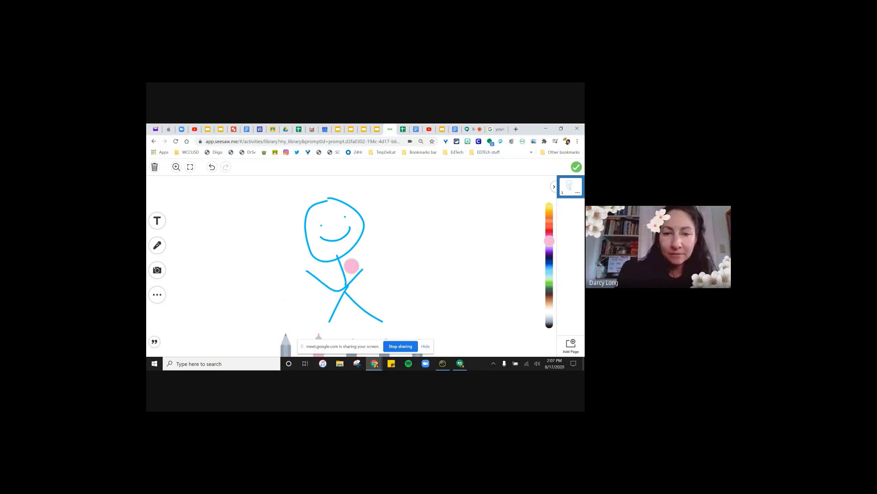
- Add the pink crown and attach the drawing as the student template
{"action": "mouse_move", "coordinate": [289, 214]}
{"action": "left_mouse_down"}
{"action": "mouse_move", "coordinate": [309, 197]}
{"action": "mouse_move", "coordinate": [382, 230]}
{"action": "left_mouse_up"}
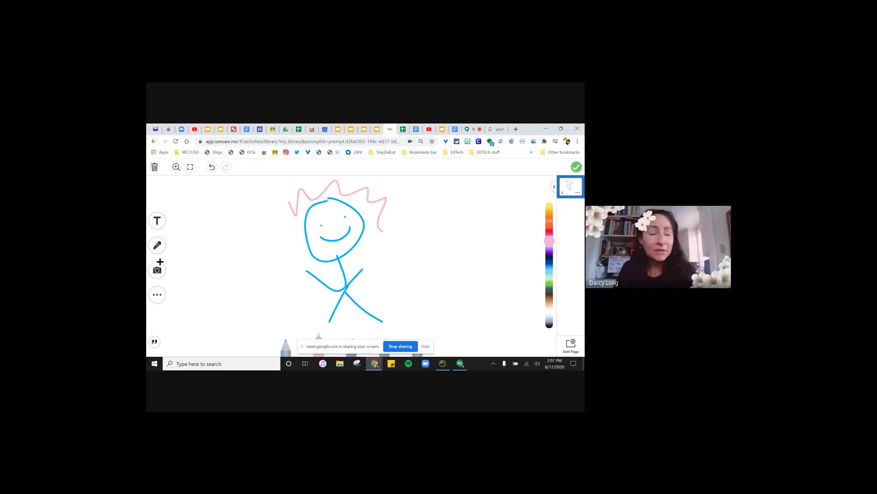
{"action": "left_click", "coordinate": [155, 275]}
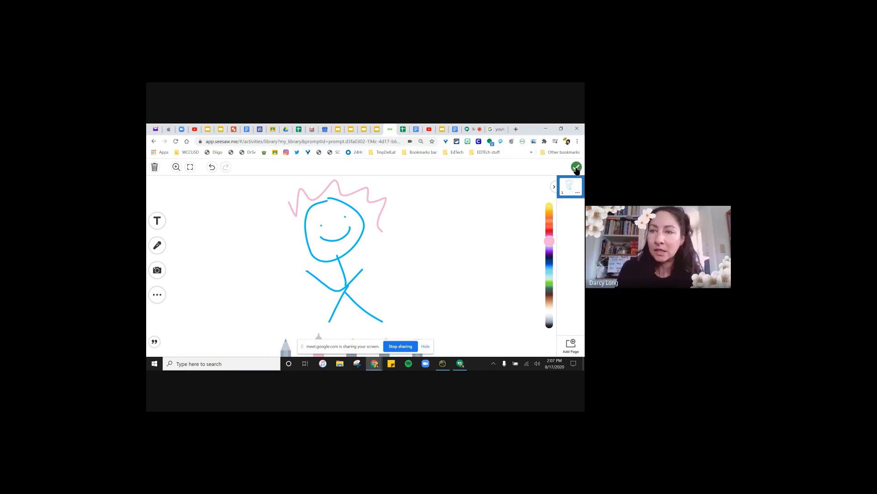
{"action": "left_click", "coordinate": [578, 167]}
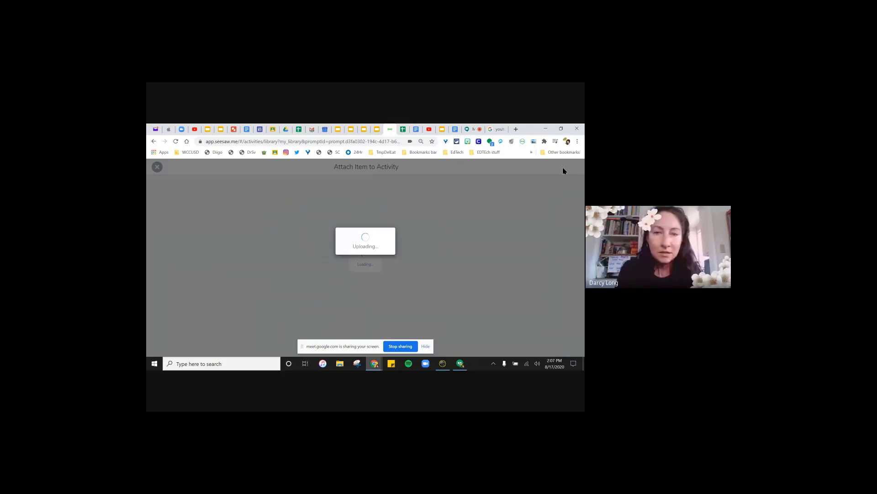
- Go to the New Teachers Training Meet and admit the waiting guest
{"action": "left_click", "coordinate": [475, 131]}
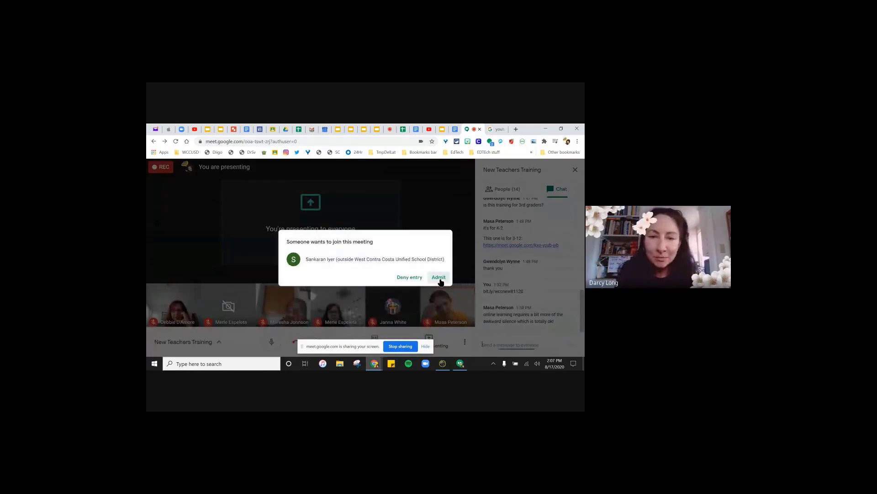
{"action": "left_click", "coordinate": [439, 277]}
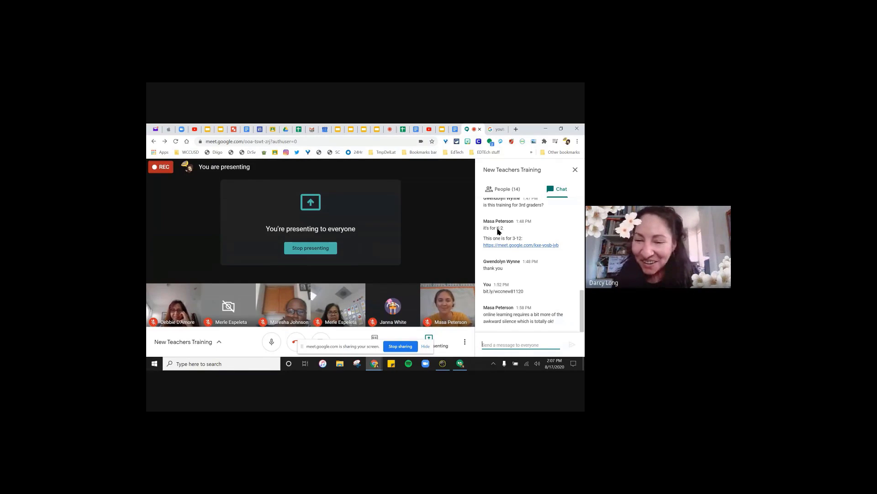
- Go back to the Edit Activity page and expand More Options to view the filled-in Teacher Notes
{"action": "left_click", "coordinate": [384, 130]}
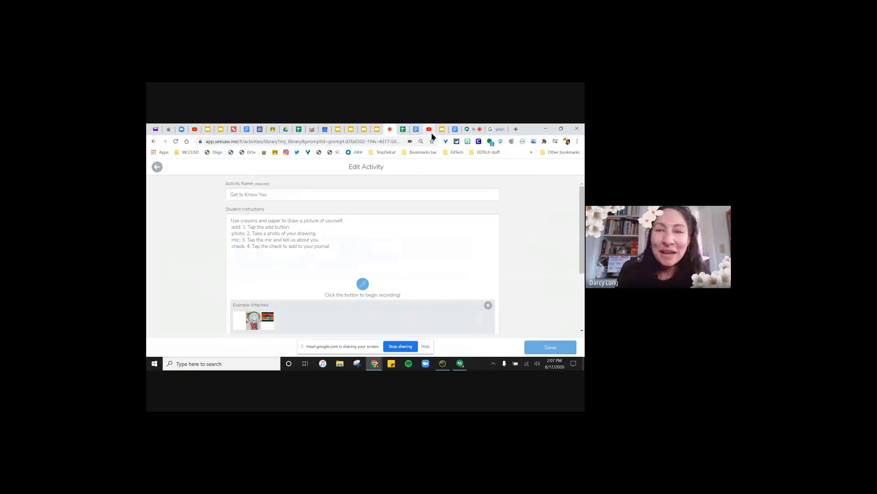
{"action": "scroll", "coordinate": [402, 283], "scroll_direction": "down", "scroll_amount": 3}
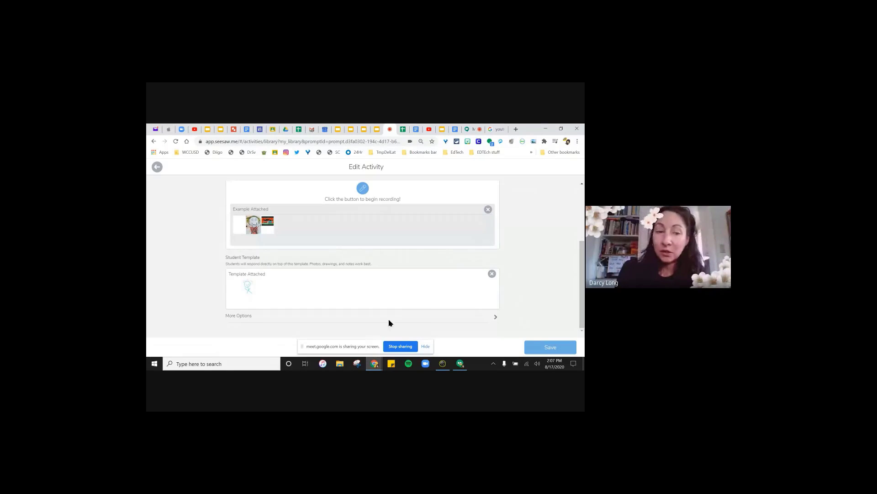
{"action": "left_click", "coordinate": [497, 321]}
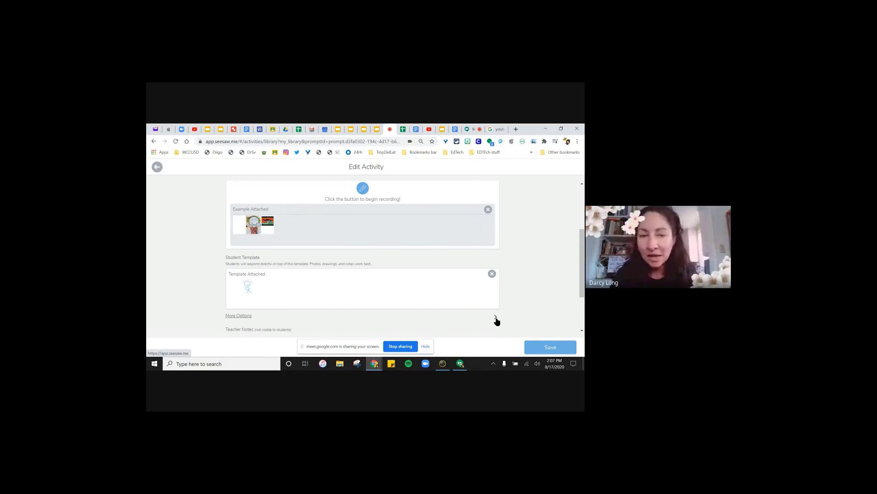
{"action": "left_click", "coordinate": [496, 317]}
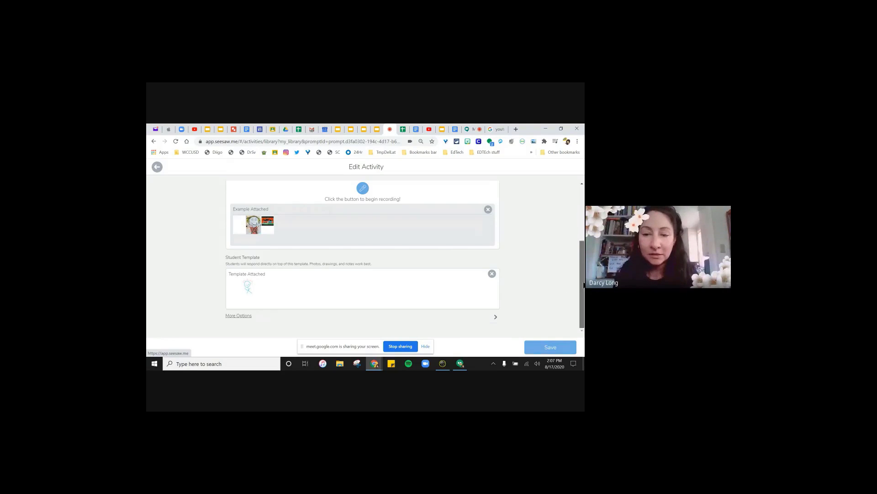
{"action": "left_click", "coordinate": [496, 317]}
{"action": "scroll", "coordinate": [402, 269], "scroll_direction": "down", "scroll_amount": 3}
{"action": "scroll", "coordinate": [335, 284], "scroll_direction": "down", "scroll_amount": 5}
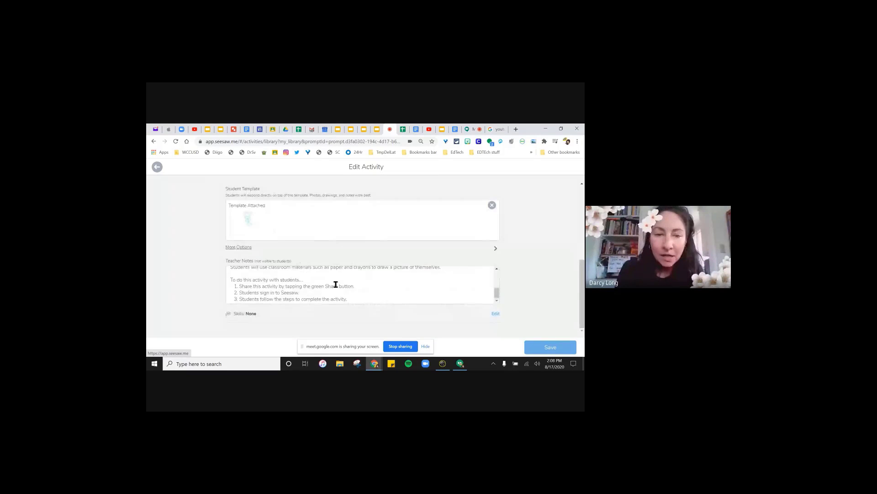
{"action": "scroll", "coordinate": [335, 285], "scroll_direction": "up", "scroll_amount": 5}
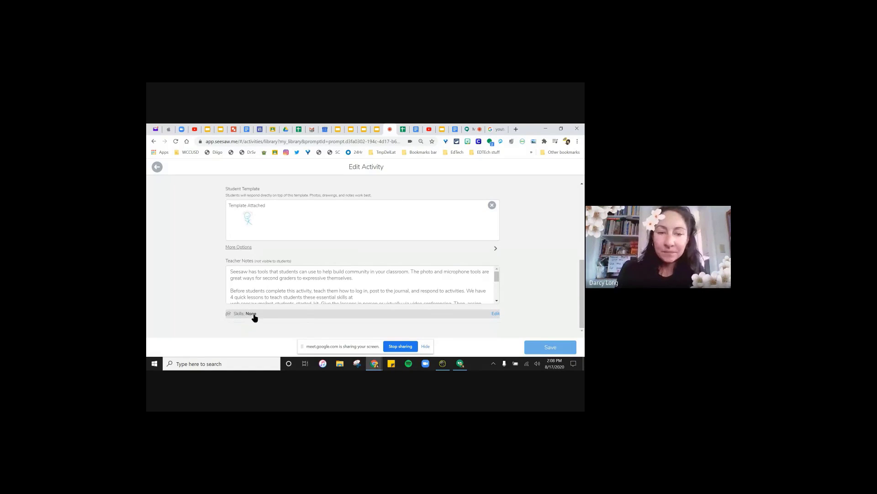
- Tag the activity with the recent CCSS.ELA-LITERACY.CCRA.SL.5 digital media and visual displays skill
{"action": "left_click", "coordinate": [496, 314]}
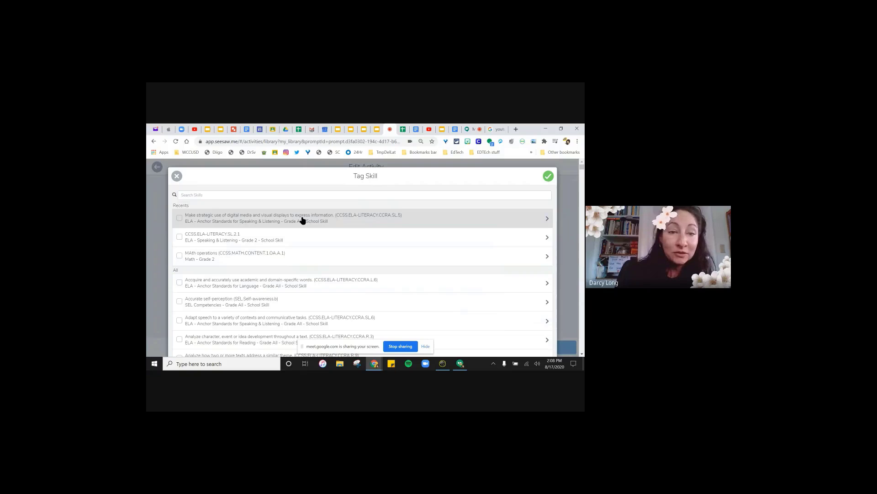
{"action": "left_click", "coordinate": [179, 218]}
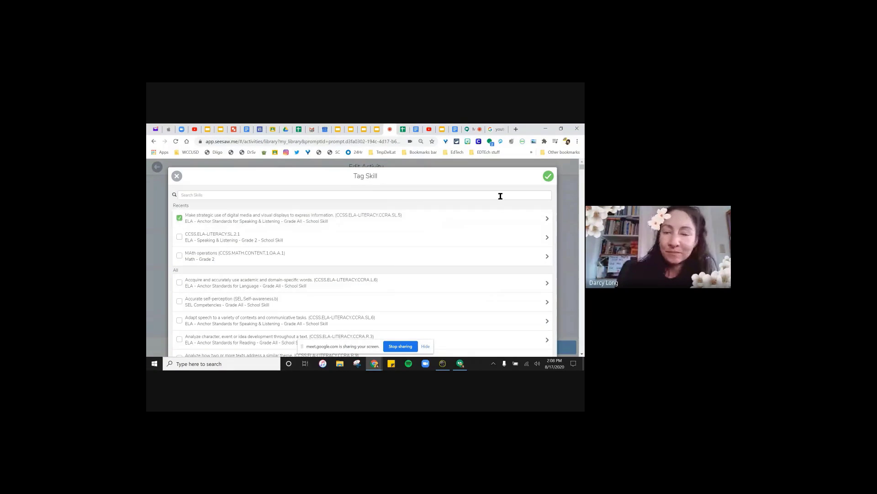
{"action": "left_click", "coordinate": [548, 176]}
{"action": "scroll", "coordinate": [259, 299], "scroll_direction": "down", "scroll_amount": 2}
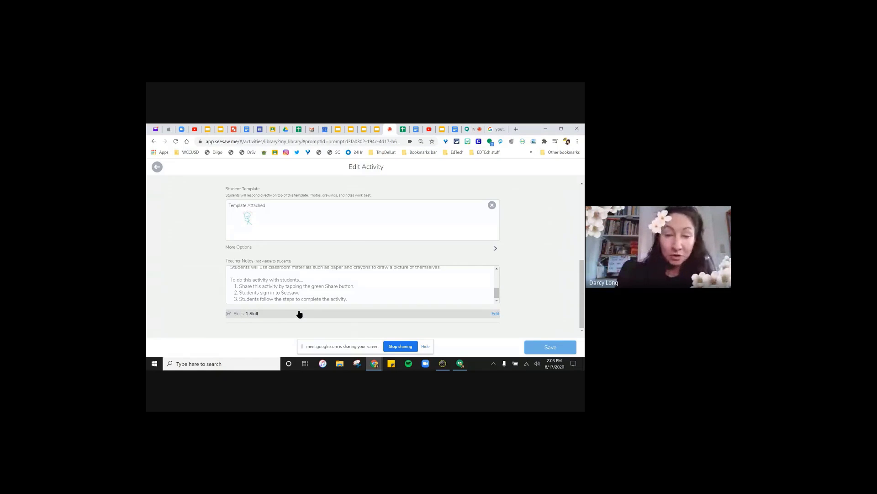
- Save the Get to Know You edits and open its Assign Activity class list
{"action": "left_click_drag", "start_coordinate": [584, 296], "coordinate": [574, 193]}
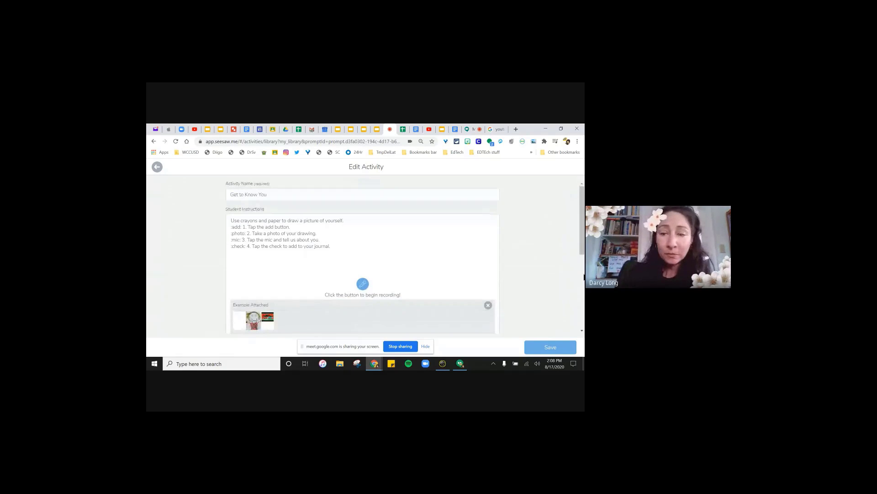
{"action": "scroll", "coordinate": [584, 276], "scroll_direction": "down", "scroll_amount": 1}
{"action": "left_click", "coordinate": [551, 348]}
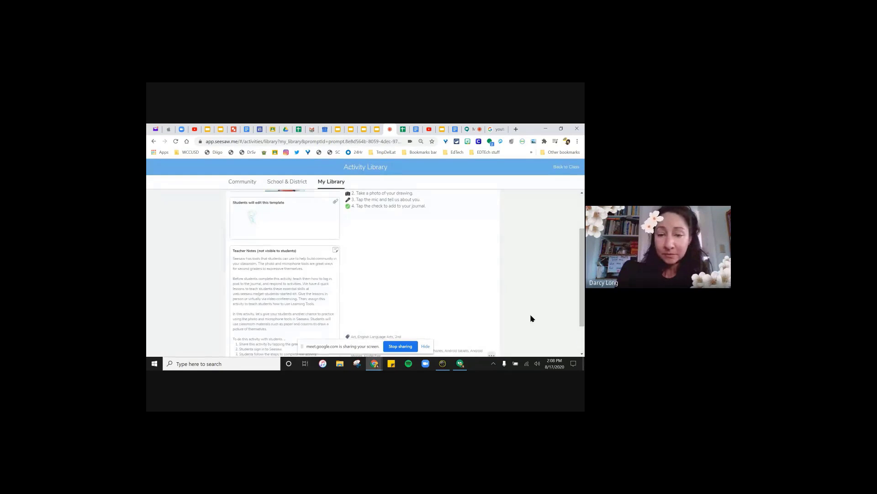
{"action": "left_click_drag", "start_coordinate": [582, 258], "coordinate": [580, 212]}
{"action": "left_click", "coordinate": [488, 208]}
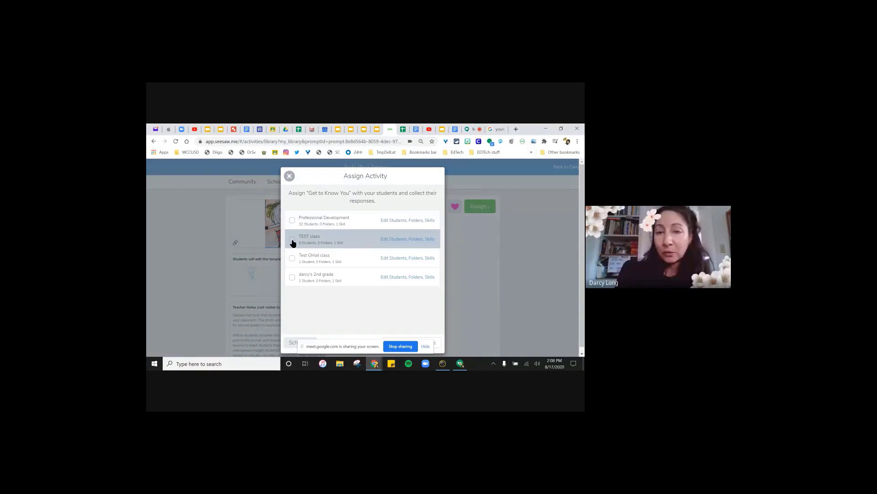
- Choose TEST class and select All Students as recipients
{"action": "left_click", "coordinate": [292, 243]}
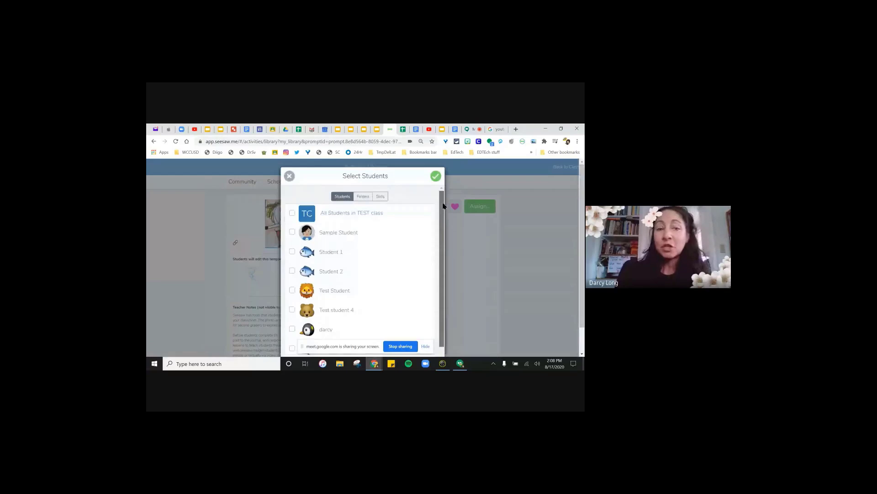
{"action": "scroll", "coordinate": [441, 247], "scroll_direction": "down", "scroll_amount": 1}
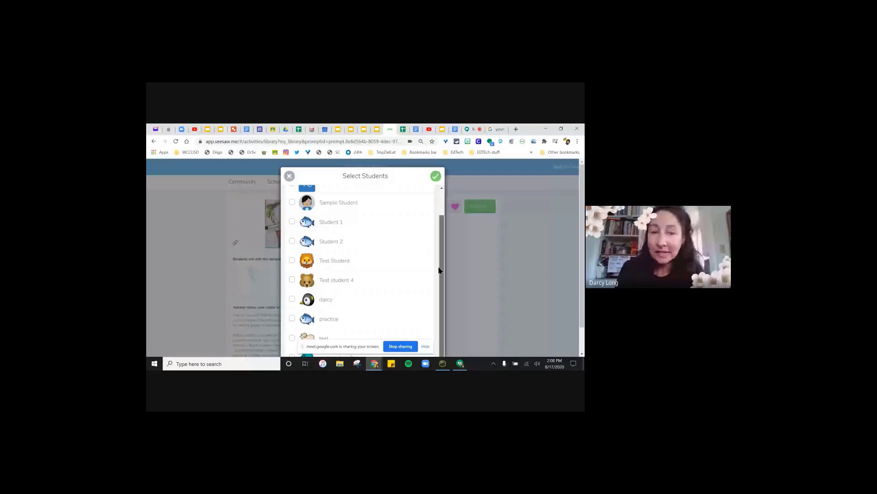
{"action": "scroll", "coordinate": [439, 270], "scroll_direction": "up", "scroll_amount": 1}
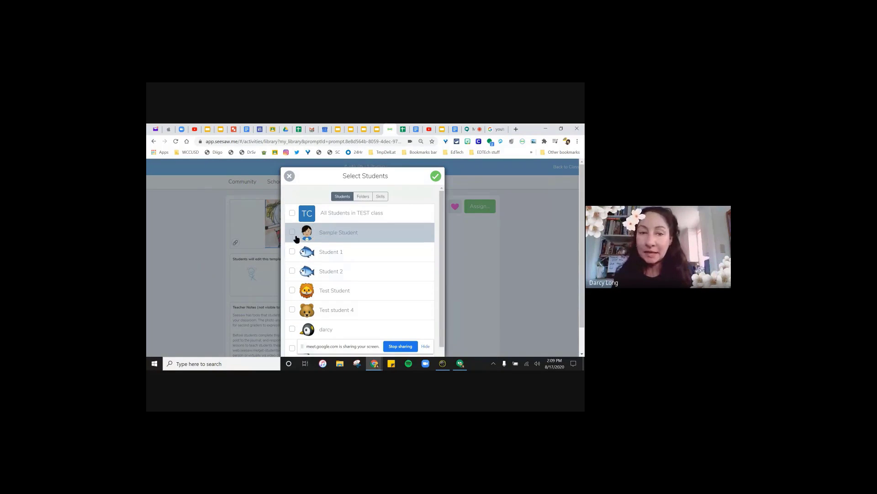
{"action": "left_click", "coordinate": [292, 214]}
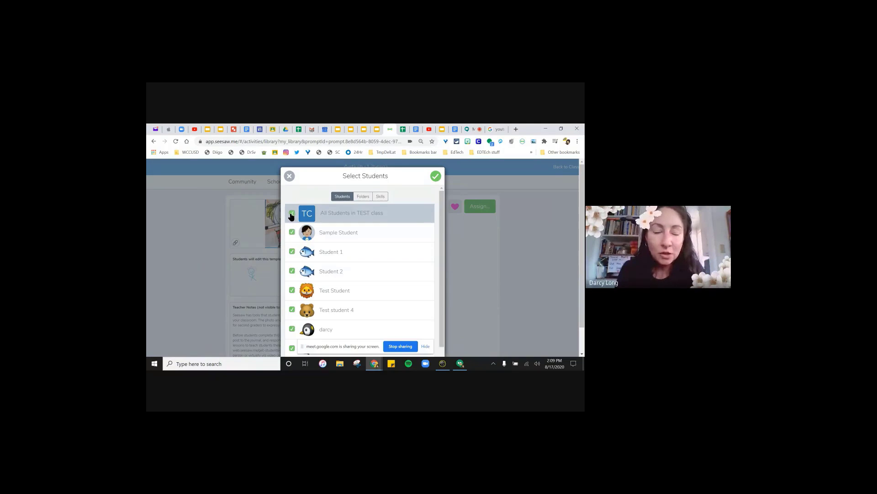
- File the assignment in the Art and sel folders, confirm, and assign it
{"action": "left_click", "coordinate": [361, 198]}
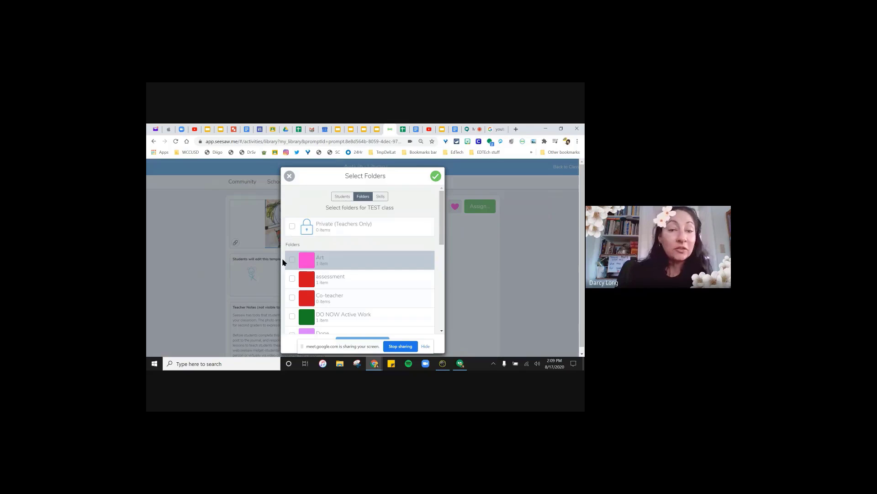
{"action": "left_click", "coordinate": [291, 259]}
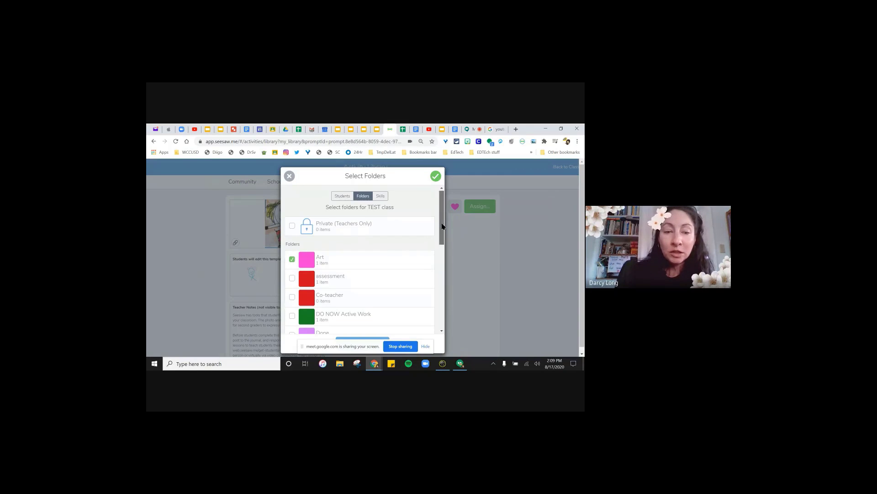
{"action": "left_click_drag", "start_coordinate": [442, 226], "coordinate": [448, 301]}
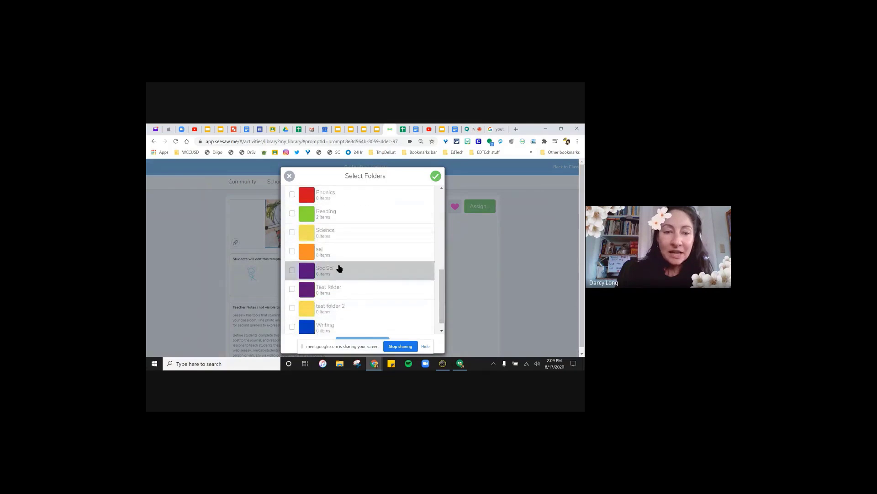
{"action": "left_click", "coordinate": [293, 252]}
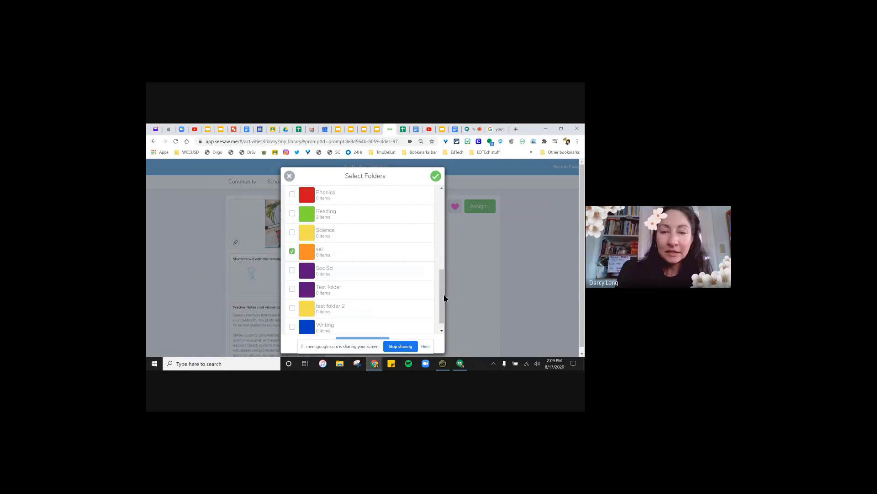
{"action": "left_click_drag", "start_coordinate": [444, 296], "coordinate": [444, 262]}
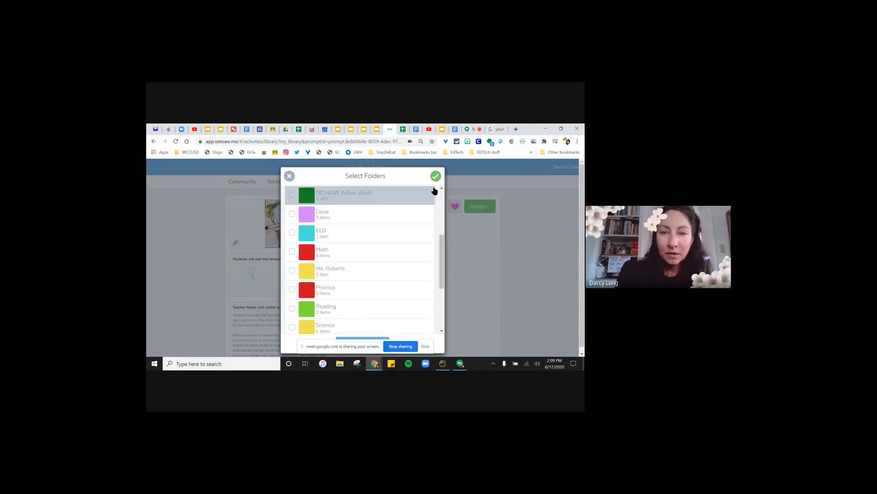
{"action": "left_click", "coordinate": [435, 175]}
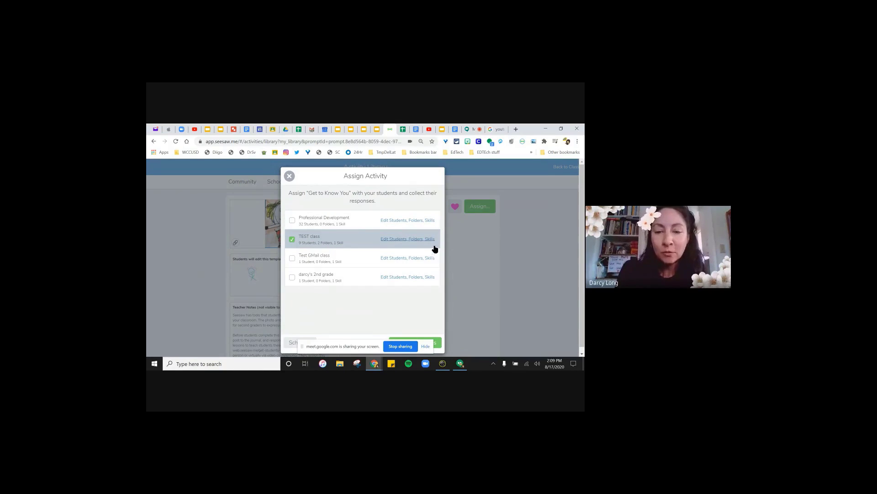
{"action": "left_click", "coordinate": [439, 346]}
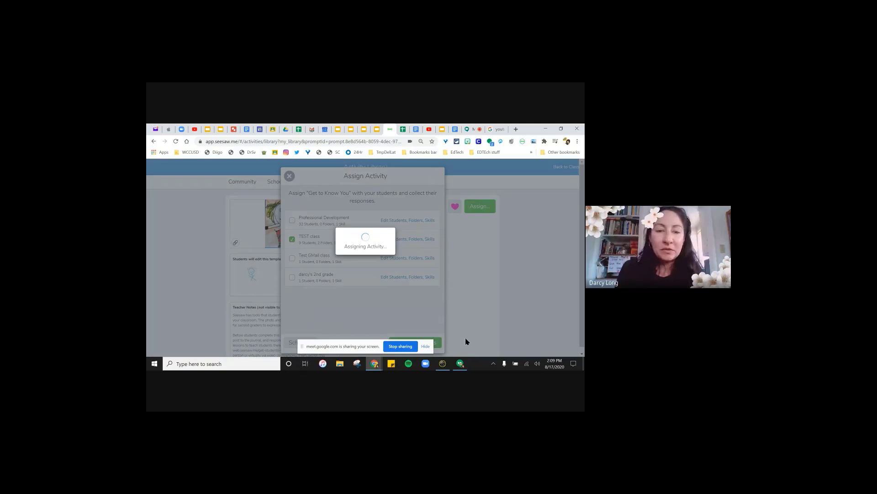
- Open TEST class from the confirmation and check its Journal and Activities, where Get to Know You appears
{"action": "left_click", "coordinate": [360, 310]}
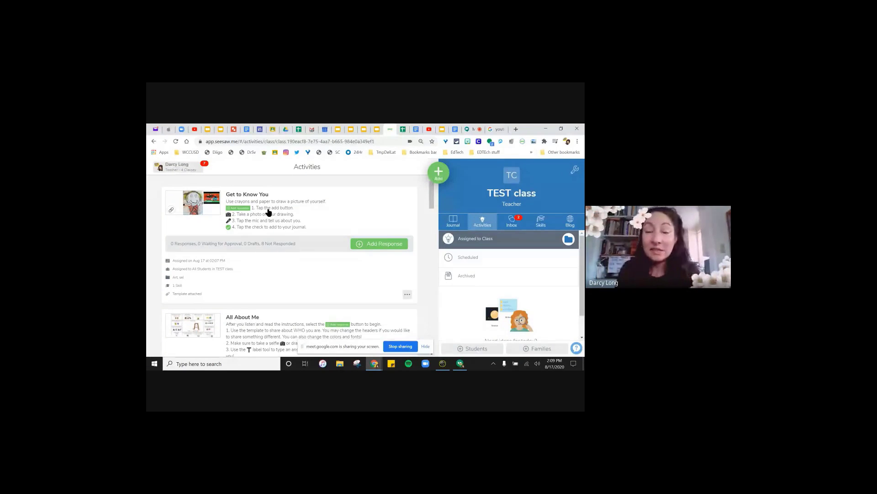
{"action": "left_click", "coordinate": [452, 220]}
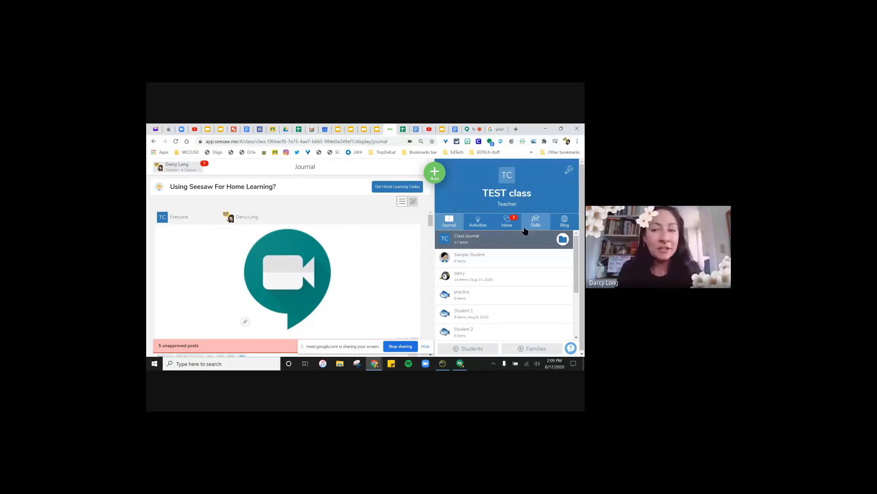
{"action": "left_click", "coordinate": [478, 221]}
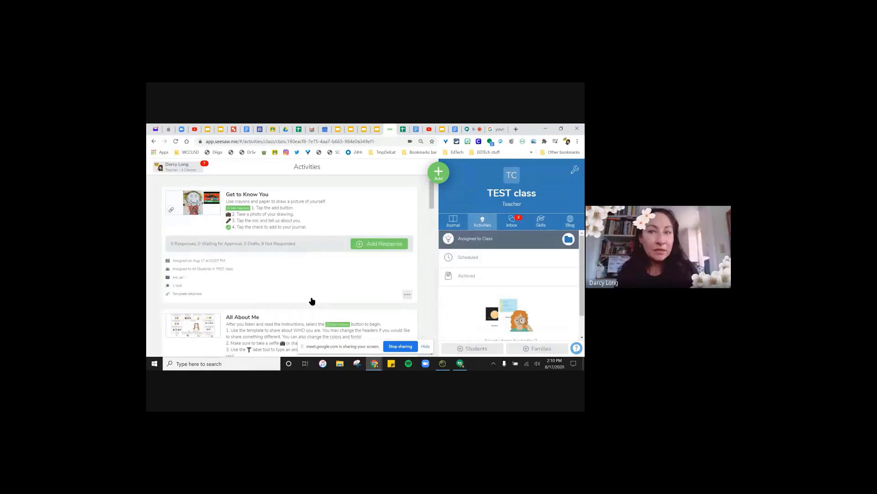
{"action": "left_click", "coordinate": [470, 130]}
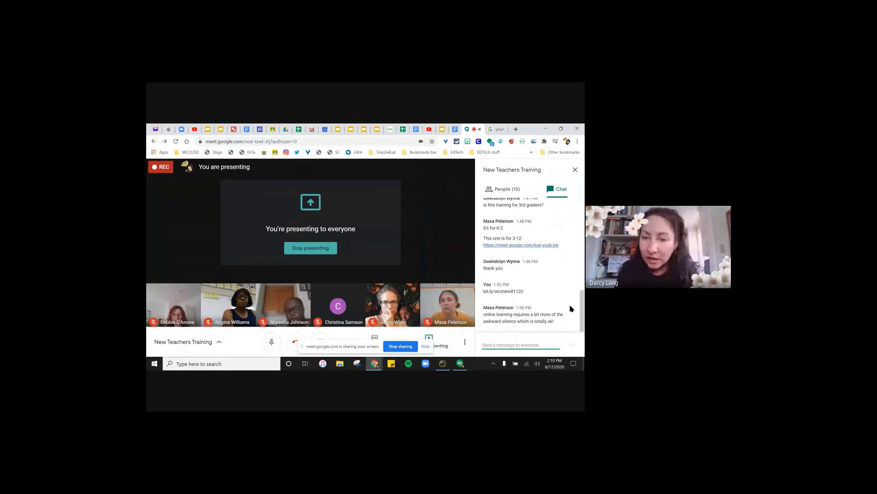
- Scroll through the Google Meet chat, then return to Seesaw's TEST class Activities page
{"action": "scroll", "coordinate": [536, 300], "scroll_direction": "up", "scroll_amount": 3}
{"action": "scroll", "coordinate": [554, 283], "scroll_direction": "down", "scroll_amount": 3}
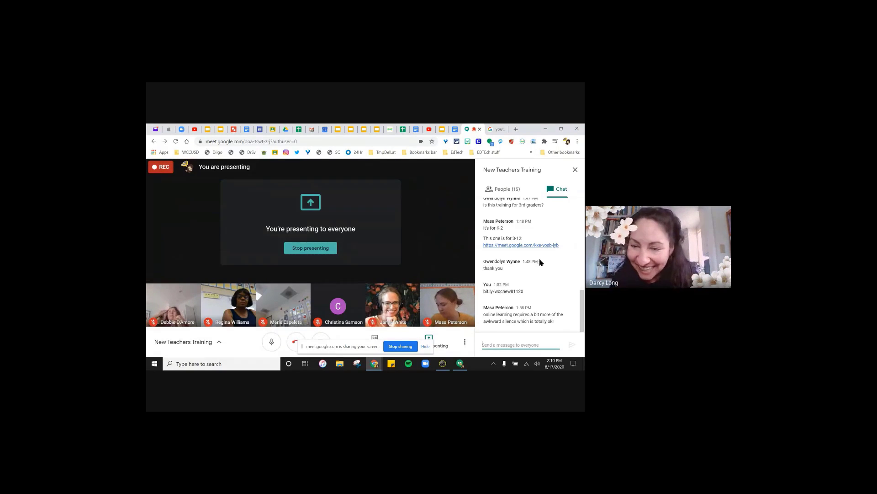
{"action": "scroll", "coordinate": [539, 256], "scroll_direction": "up", "scroll_amount": 3}
{"action": "scroll", "coordinate": [537, 242], "scroll_direction": "up", "scroll_amount": 5}
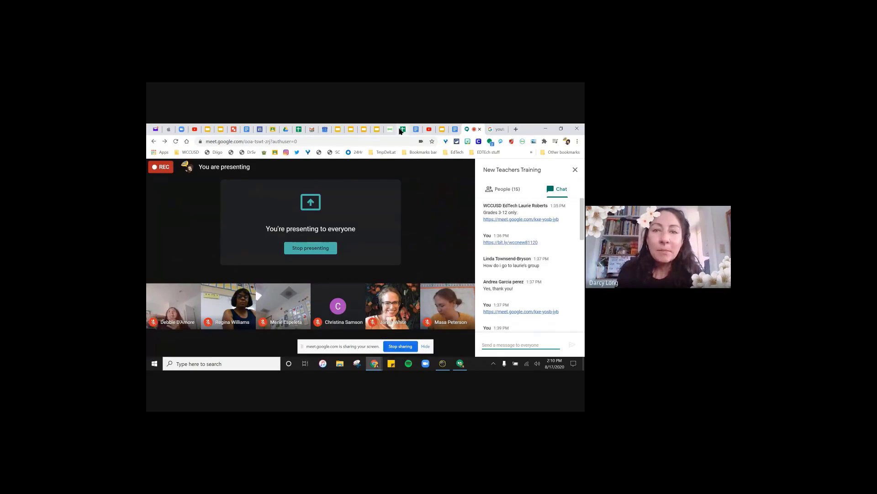
{"action": "left_click", "coordinate": [391, 131]}
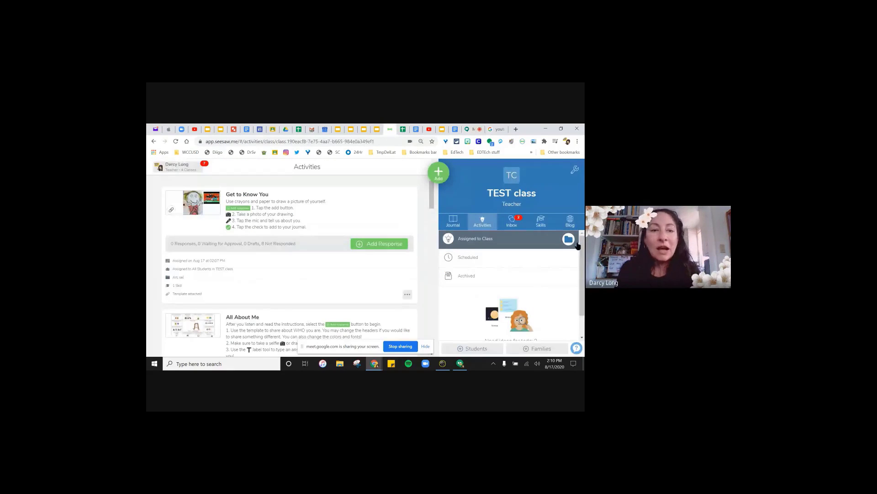
- Start a new activity from TEST class's add options, then back out of the blank form to My Library
{"action": "left_click", "coordinate": [438, 173]}
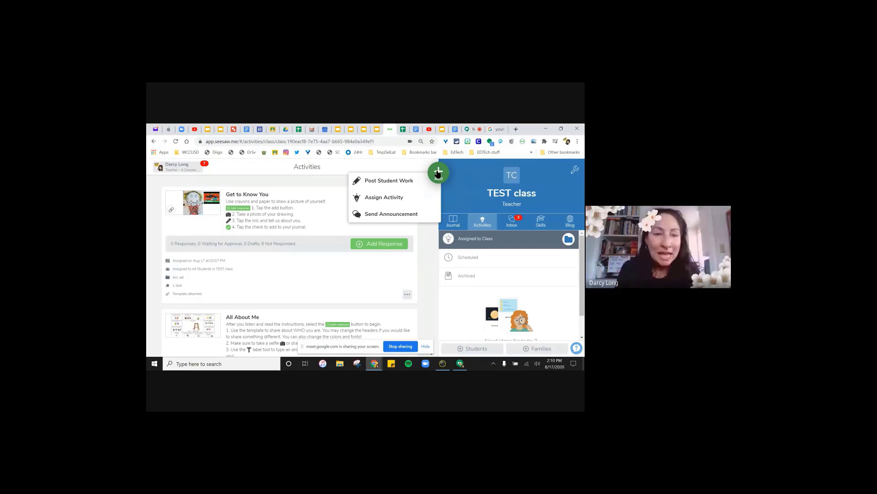
{"action": "left_click", "coordinate": [382, 198]}
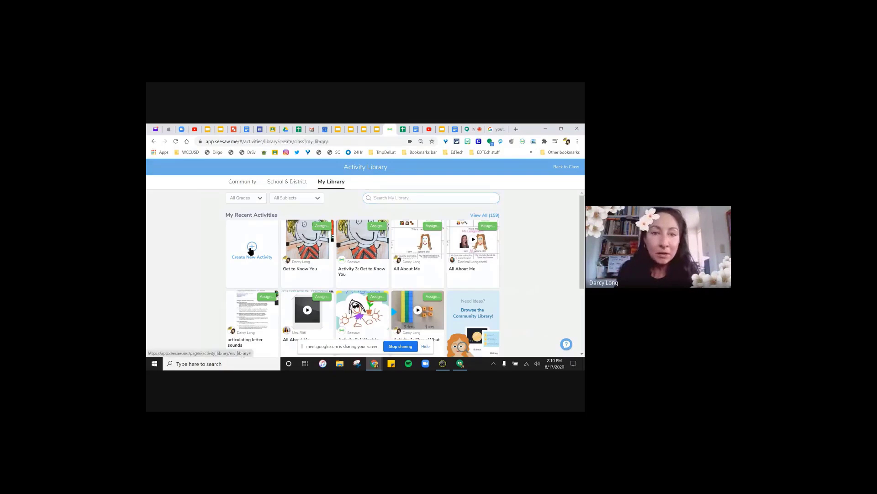
{"action": "left_click", "coordinate": [250, 251]}
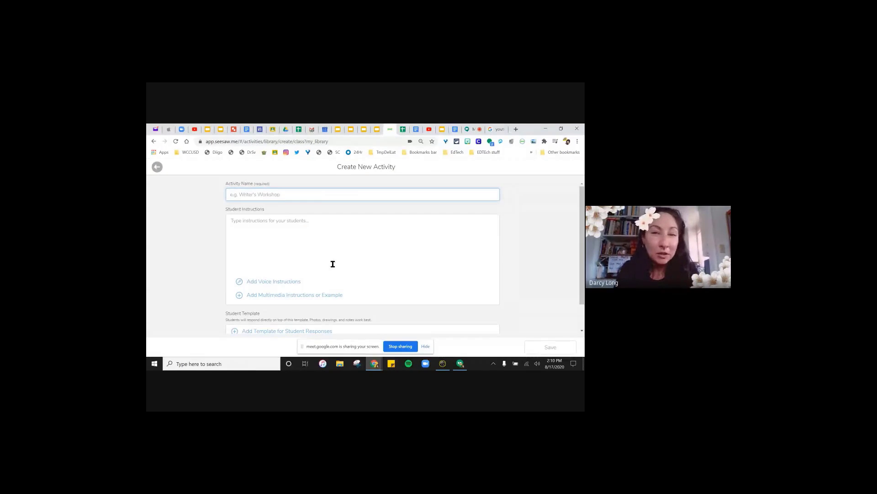
{"action": "scroll", "coordinate": [333, 264], "scroll_direction": "down", "scroll_amount": 1}
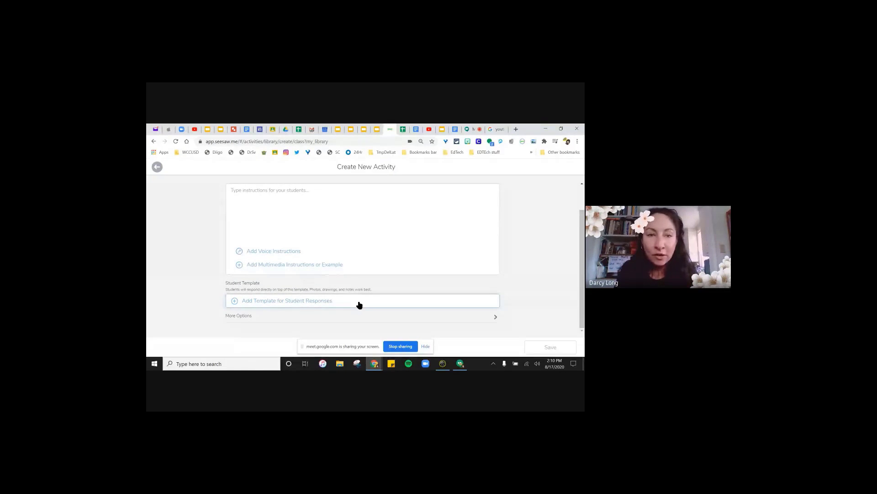
{"action": "scroll", "coordinate": [352, 290], "scroll_direction": "up", "scroll_amount": 1}
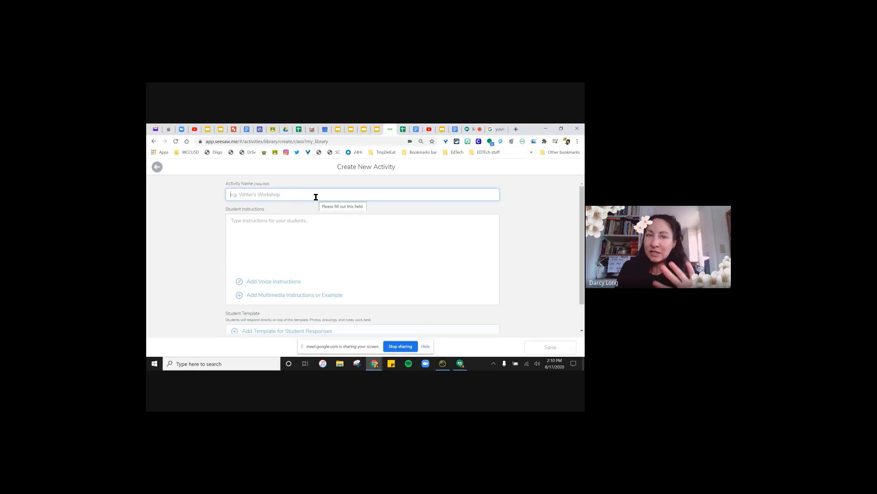
{"action": "scroll", "coordinate": [383, 239], "scroll_direction": "down", "scroll_amount": 1}
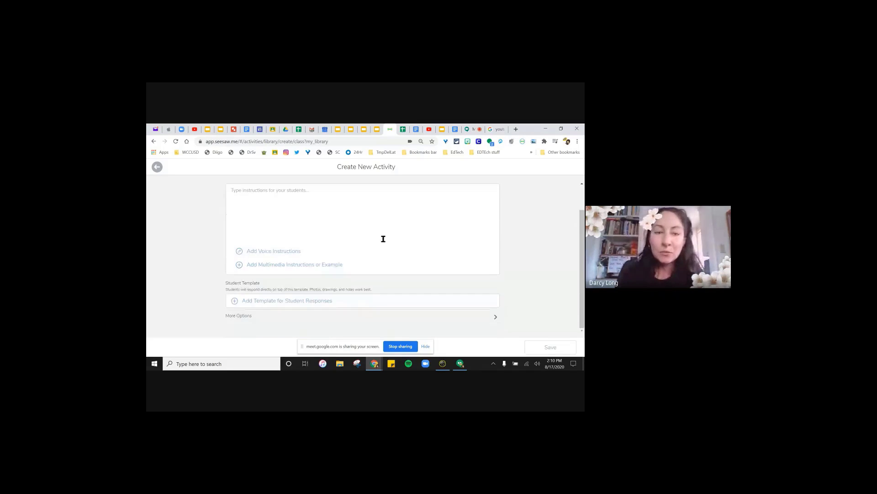
{"action": "scroll", "coordinate": [385, 239], "scroll_direction": "up", "scroll_amount": 1}
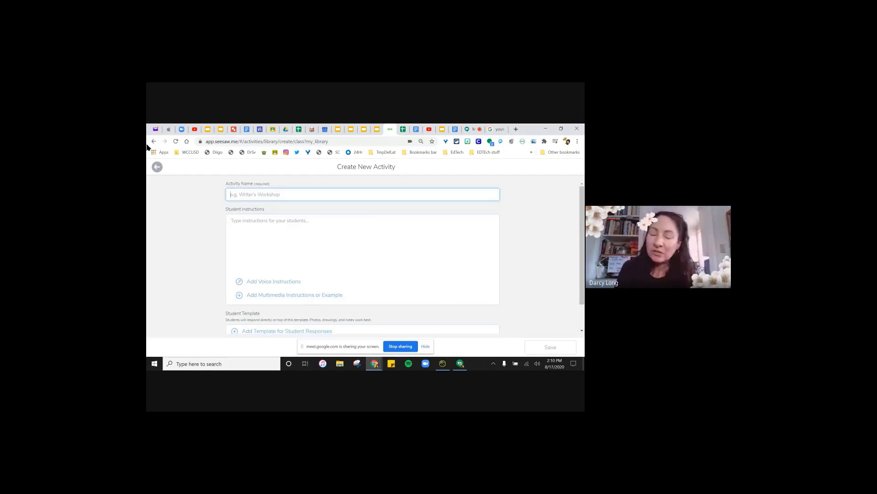
{"action": "left_click", "coordinate": [158, 167]}
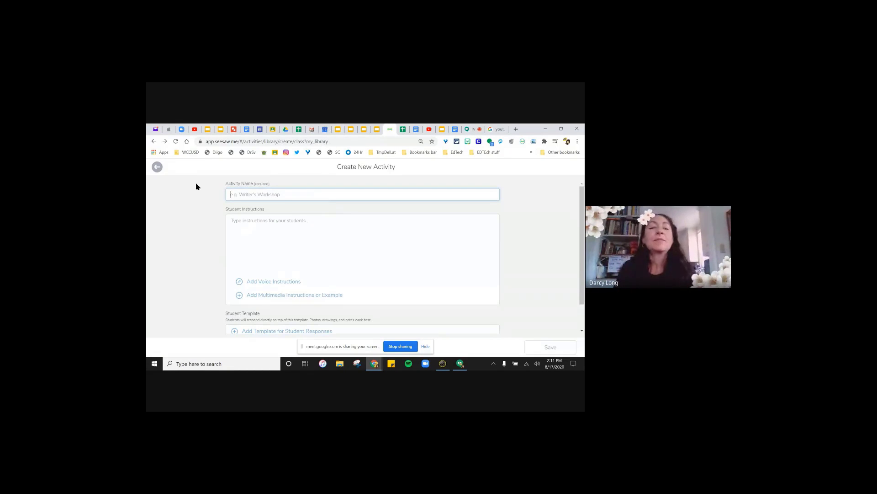
{"action": "left_click", "coordinate": [157, 168]}
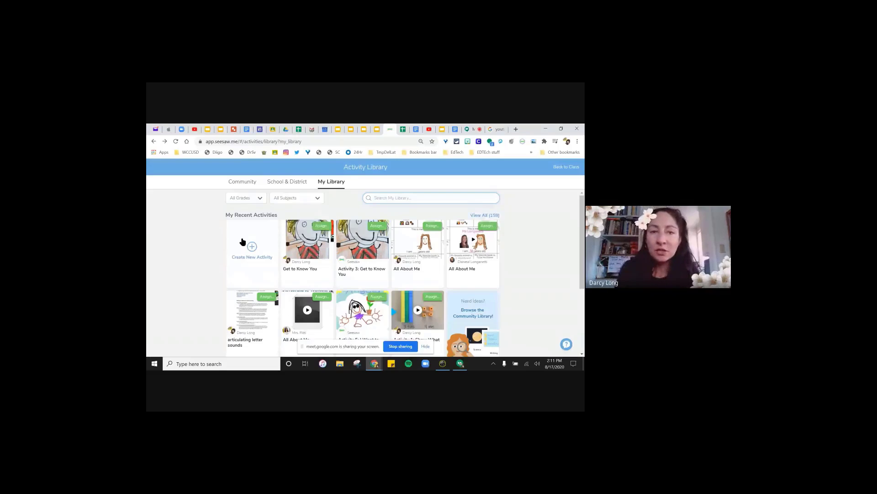
- Switch to the School & District library and scroll through 2nd Grade activities like Running Records and HFW lists
{"action": "left_click", "coordinate": [297, 183]}
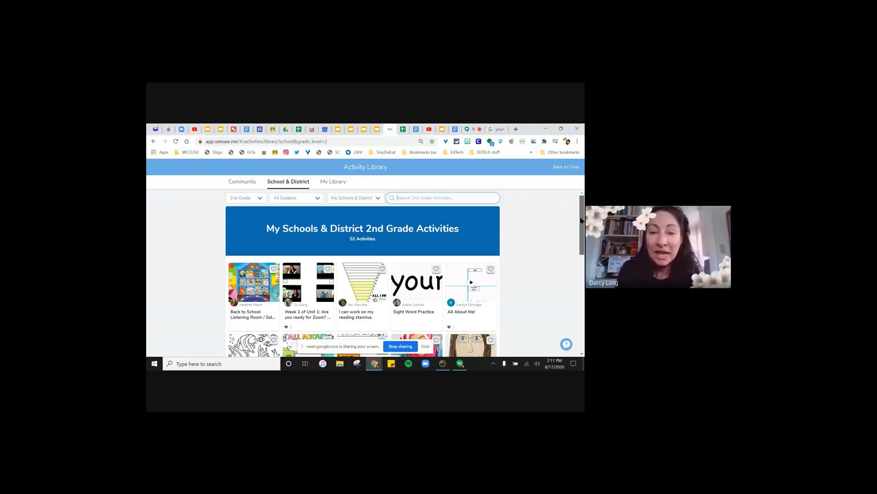
{"action": "left_click_drag", "start_coordinate": [581, 220], "coordinate": [580, 293]}
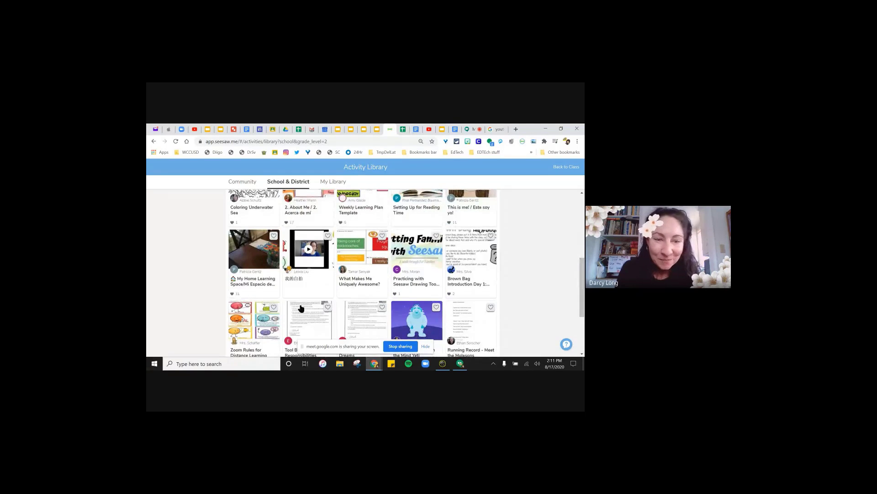
{"action": "scroll", "coordinate": [296, 292], "scroll_direction": "down", "scroll_amount": 3}
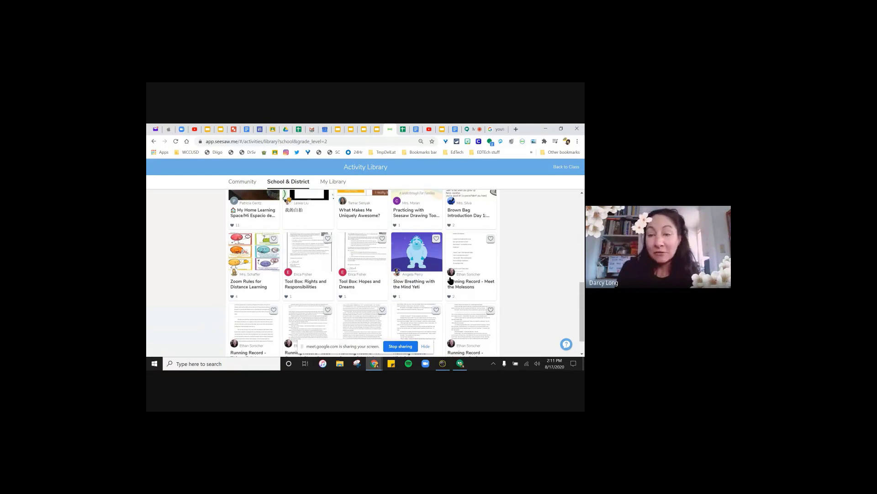
{"action": "scroll", "coordinate": [397, 234], "scroll_direction": "down", "scroll_amount": 2}
{"action": "scroll", "coordinate": [396, 233], "scroll_direction": "down", "scroll_amount": 3}
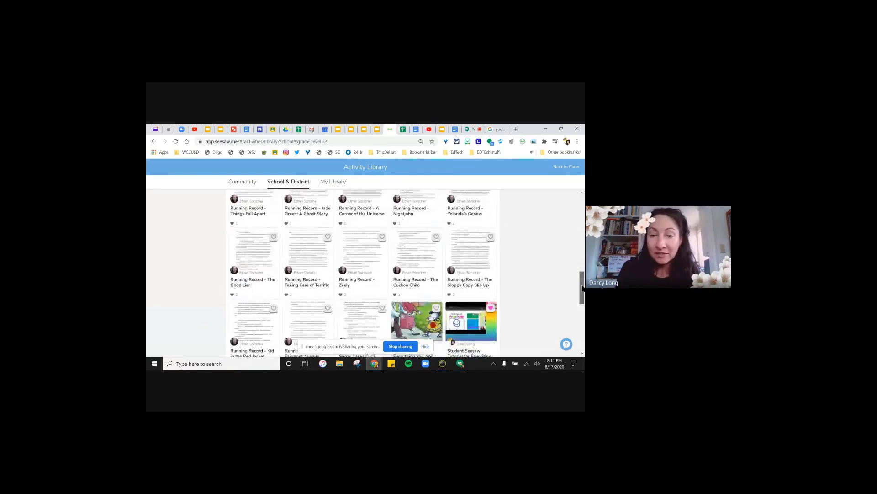
{"action": "left_click_drag", "start_coordinate": [583, 289], "coordinate": [584, 321]}
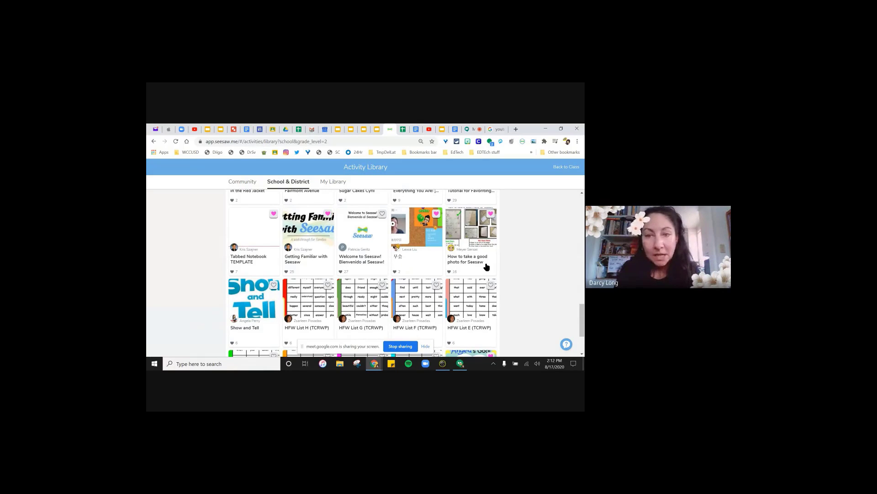
- Open Getting Familiar with Seesaw and page through its student template preview to page 5/19, then close it
{"action": "left_click", "coordinate": [308, 245]}
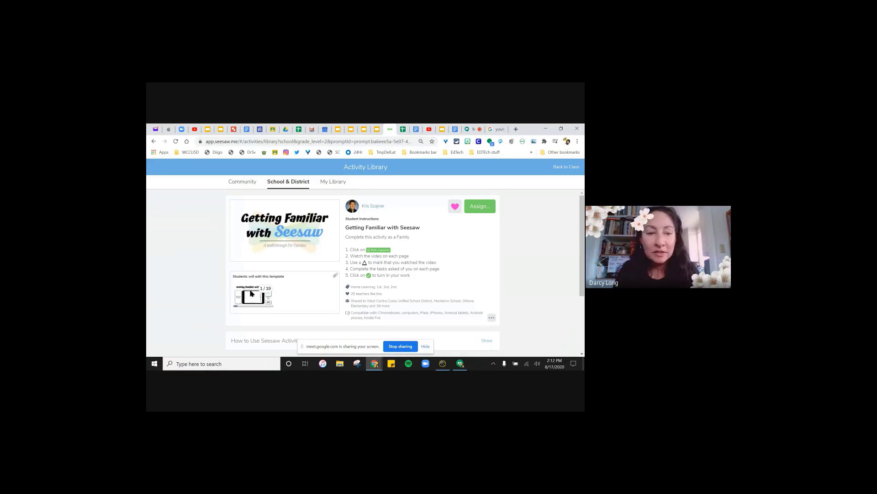
{"action": "left_click", "coordinate": [250, 299]}
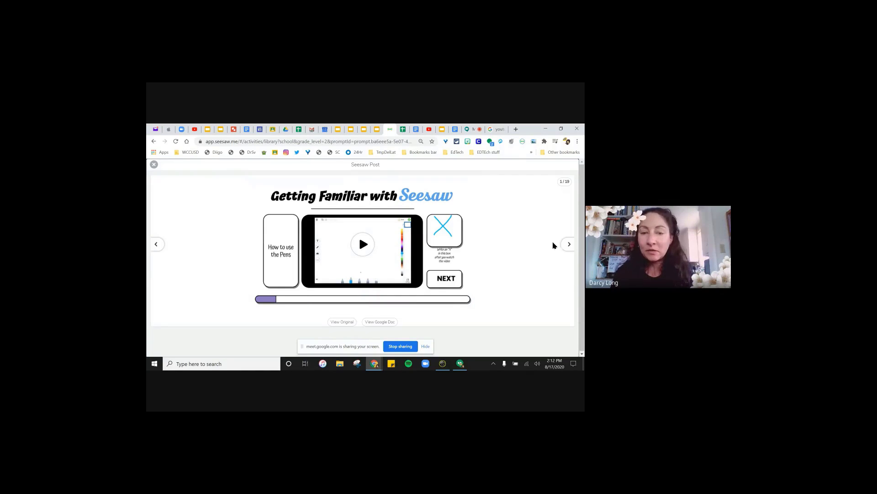
{"action": "left_click", "coordinate": [569, 245]}
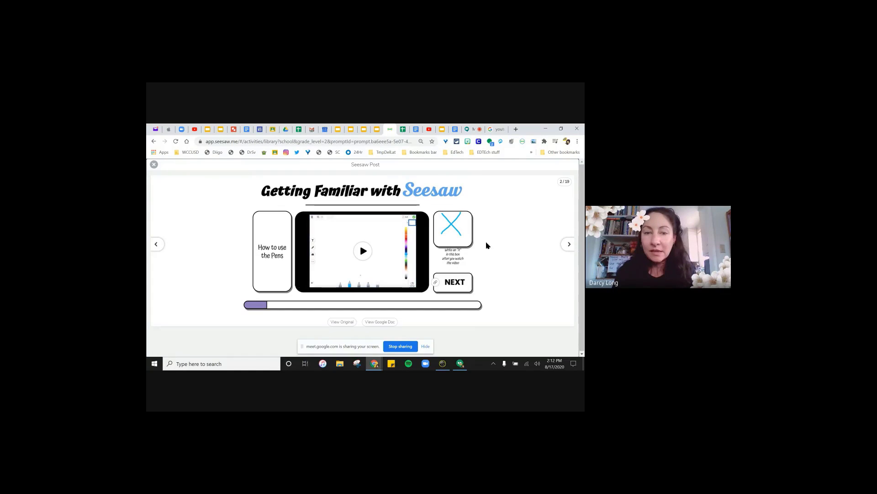
{"action": "left_click", "coordinate": [569, 243]}
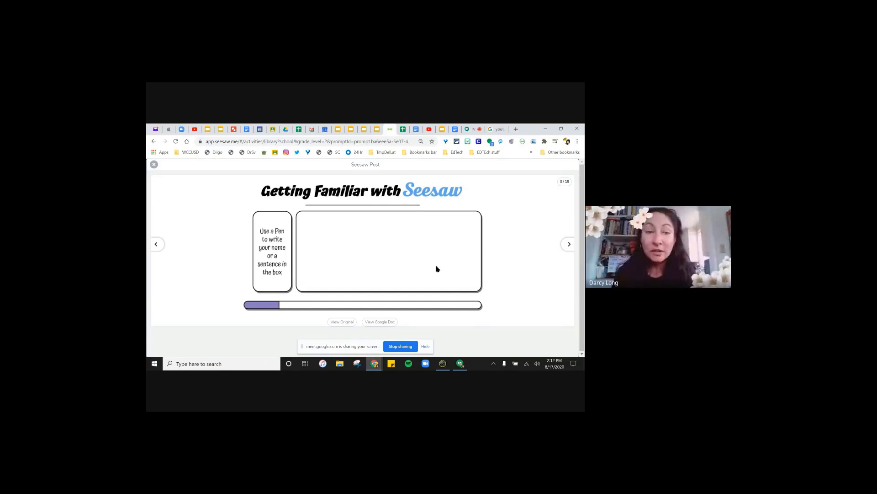
{"action": "left_click", "coordinate": [569, 245]}
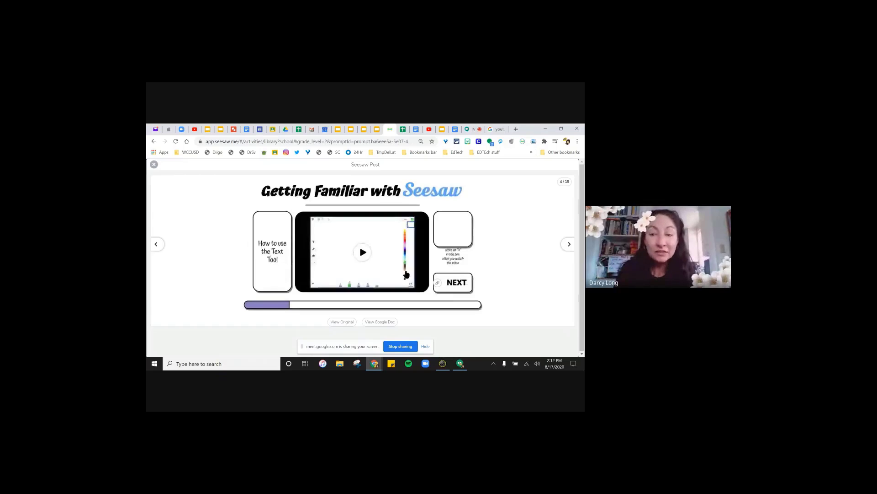
{"action": "left_click", "coordinate": [569, 245]}
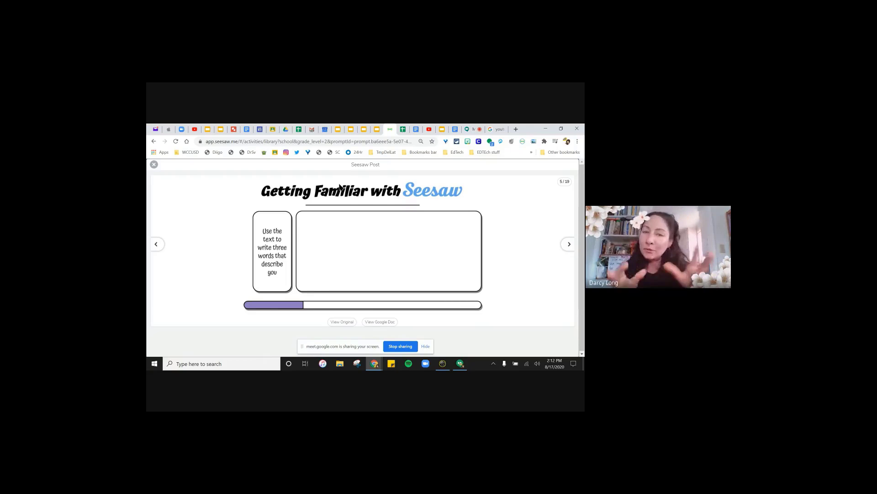
{"action": "left_click", "coordinate": [154, 165]}
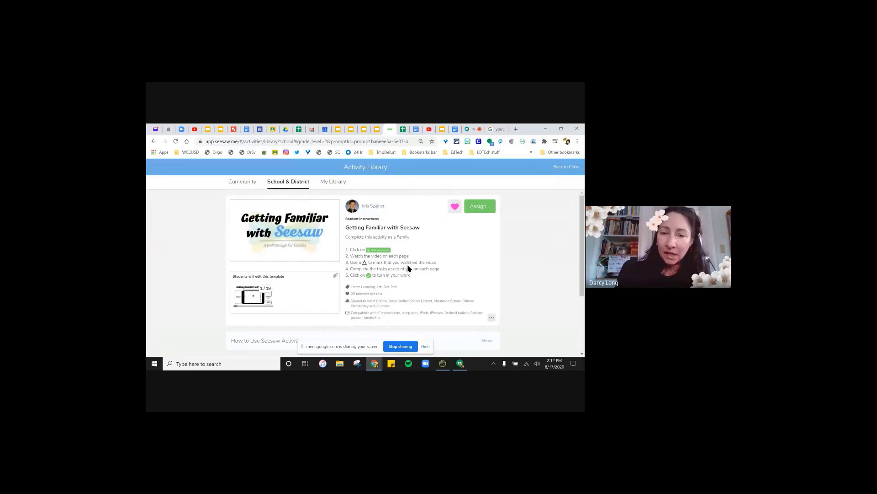
- Open an activity from My Library and choose Share Activity from its ... menu
{"action": "left_click", "coordinate": [322, 183]}
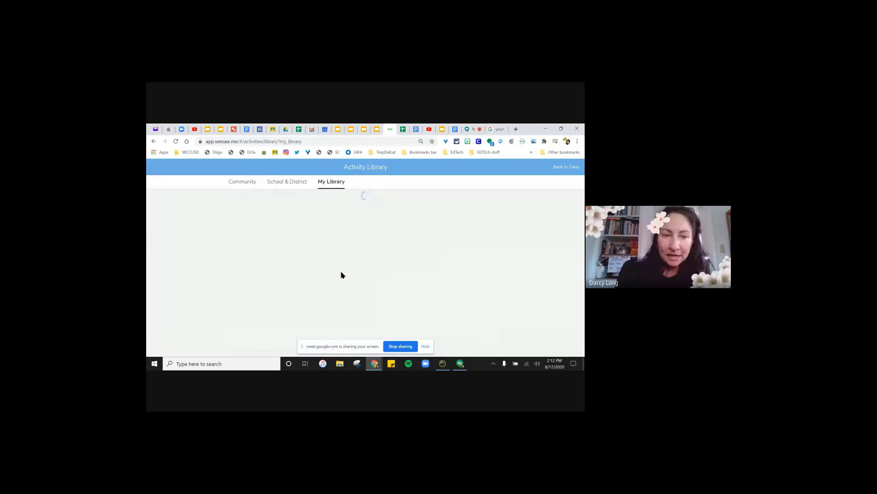
{"action": "left_click", "coordinate": [308, 247]}
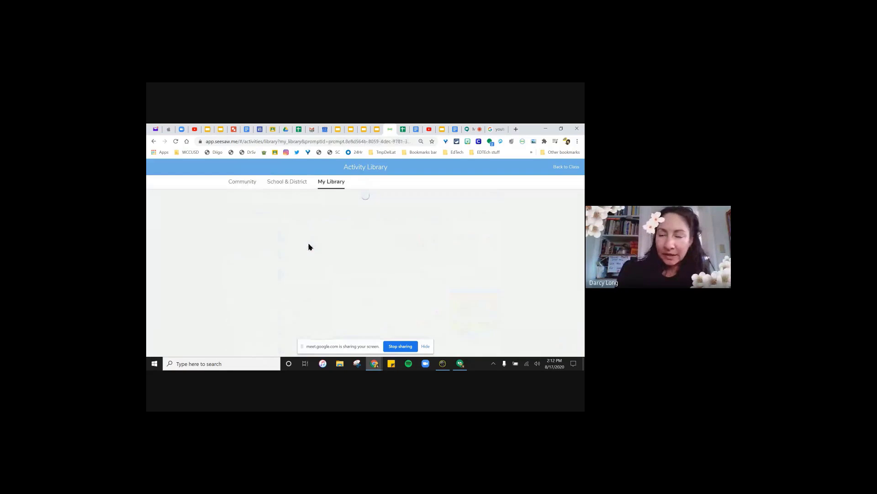
{"action": "scroll", "coordinate": [309, 247], "scroll_direction": "down", "scroll_amount": 5}
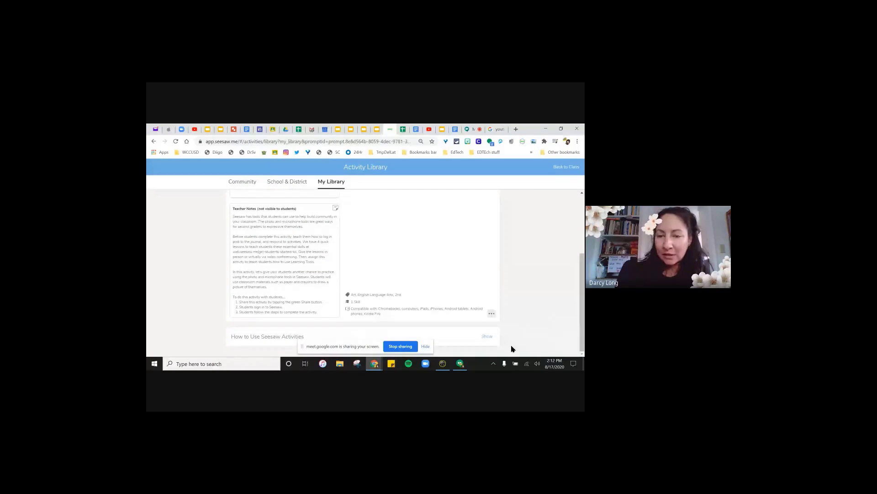
{"action": "left_click", "coordinate": [491, 314]}
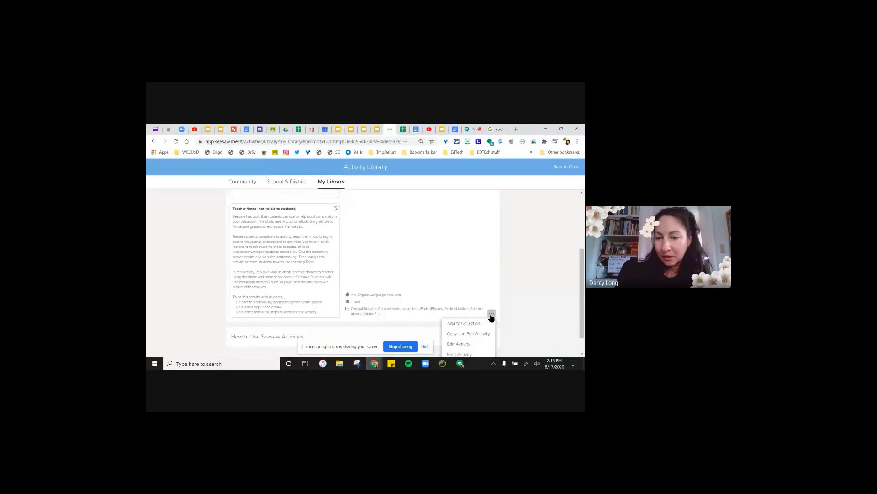
{"action": "scroll", "coordinate": [491, 317], "scroll_direction": "down", "scroll_amount": 1}
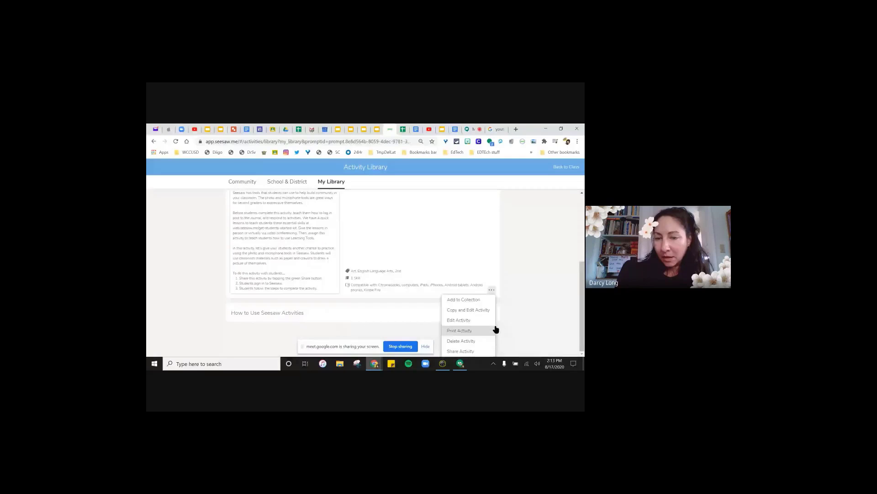
{"action": "left_click", "coordinate": [461, 351]}
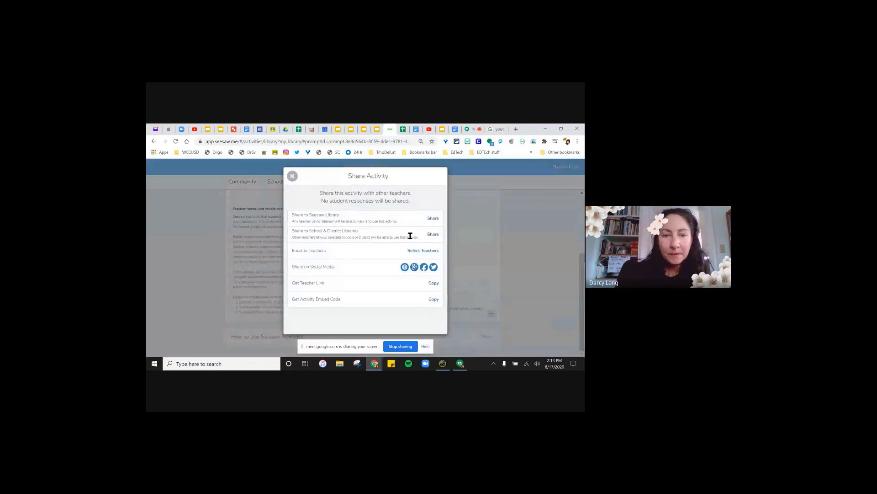
{"action": "left_click", "coordinate": [412, 253]}
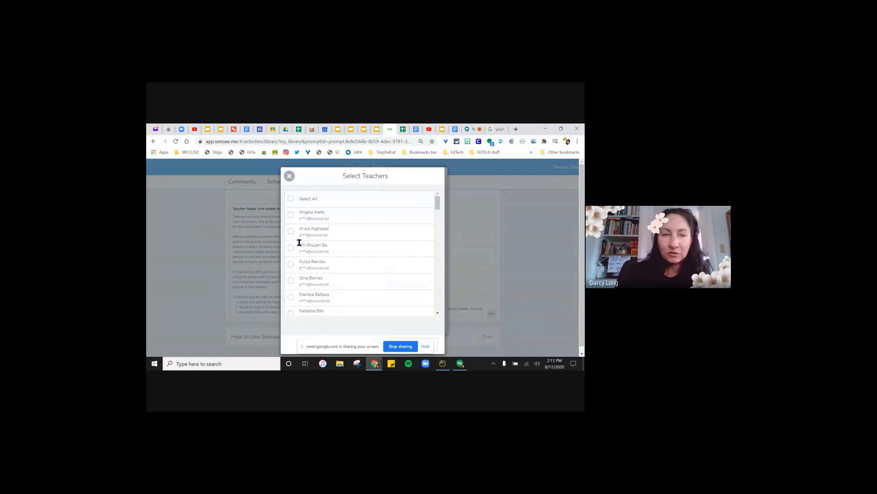
{"action": "left_click", "coordinate": [289, 176]}
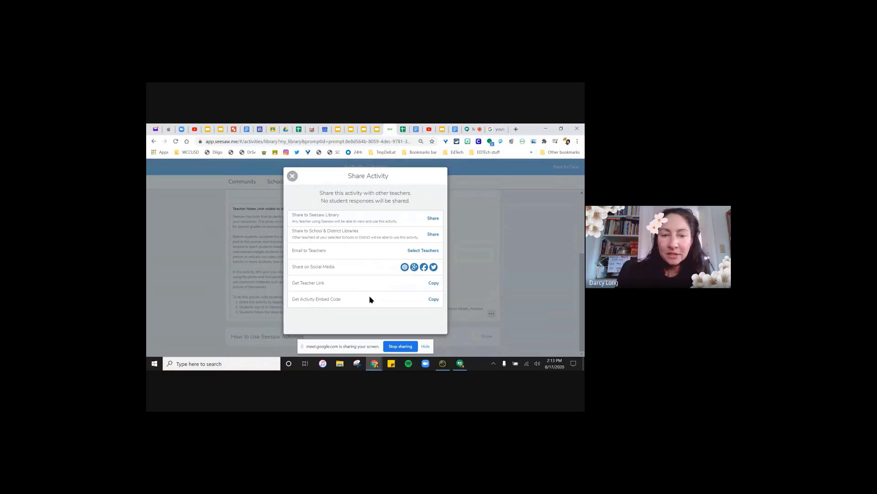
- Set up School & District sharing with Grade 2 and Art and English Language Arts subjects
{"action": "left_click", "coordinate": [433, 234]}
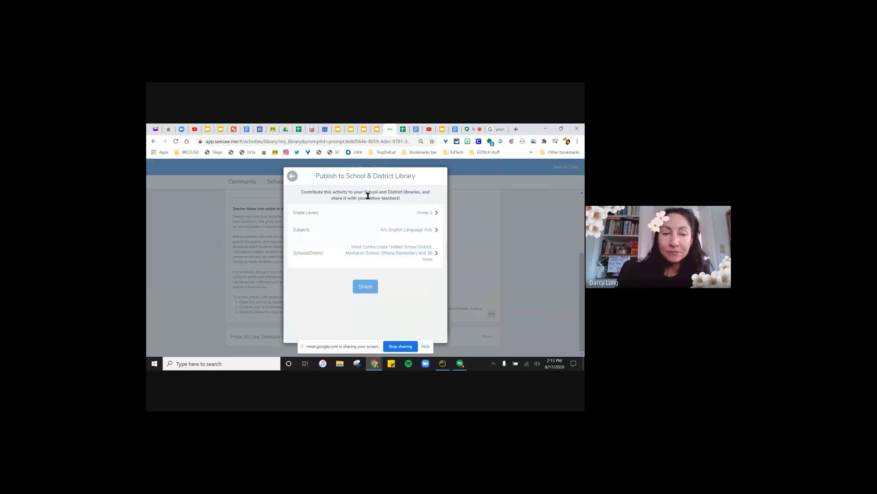
{"action": "left_click", "coordinate": [435, 253]}
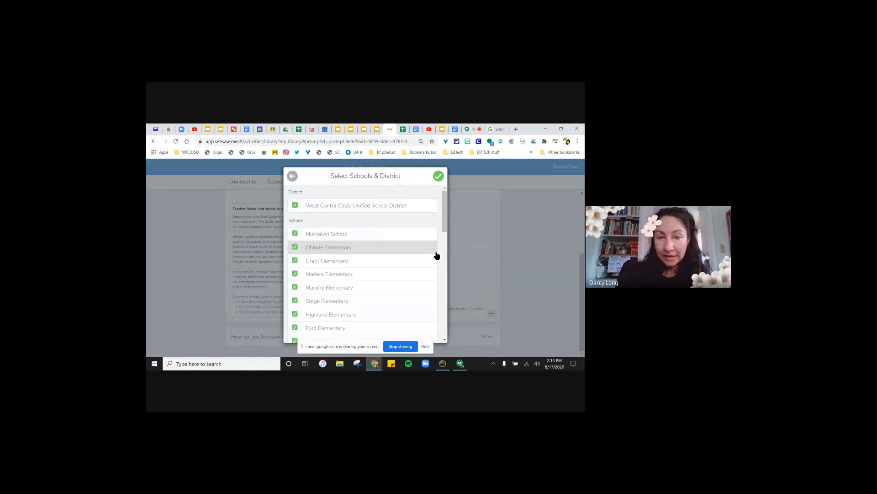
{"action": "left_click", "coordinate": [438, 177]}
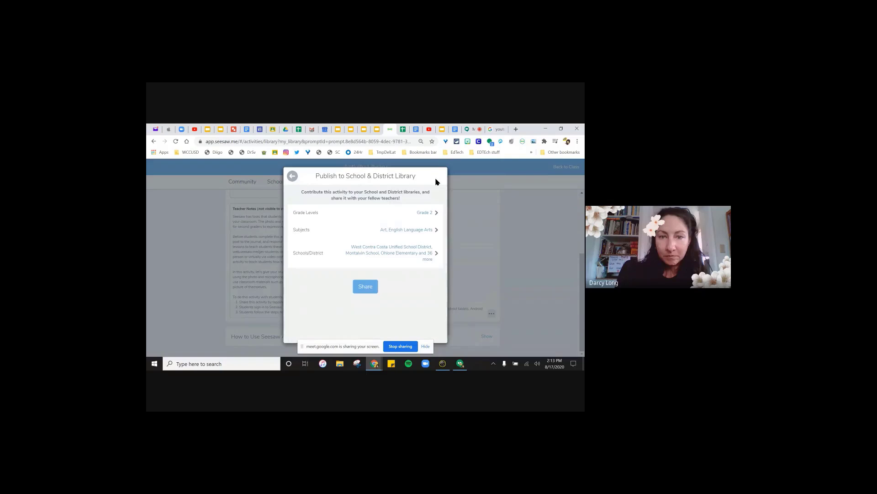
{"action": "left_click", "coordinate": [436, 213]}
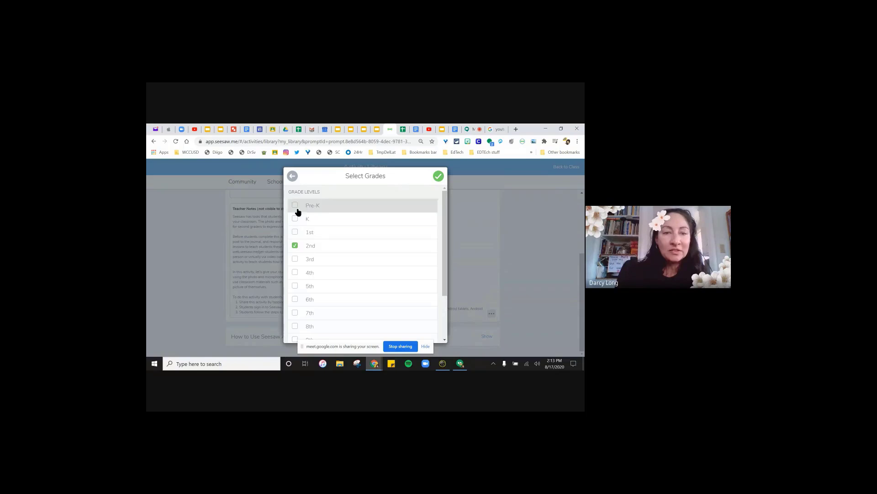
{"action": "left_click", "coordinate": [438, 178]}
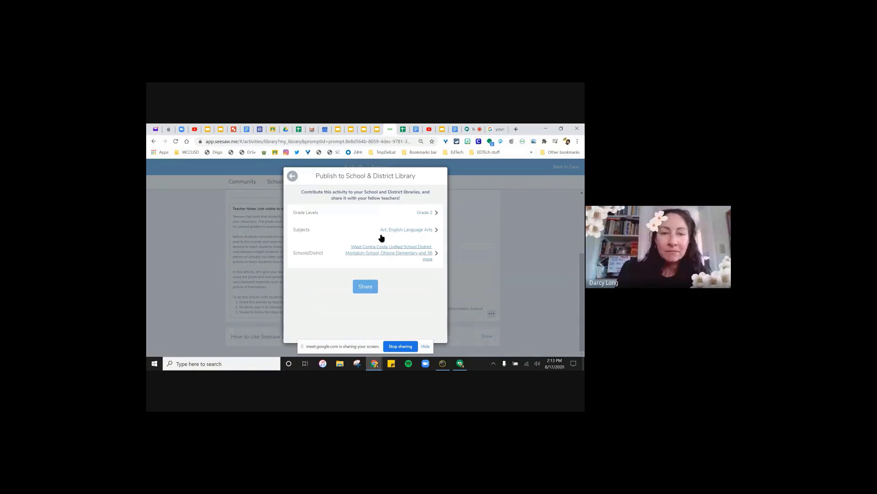
{"action": "left_click", "coordinate": [436, 232]}
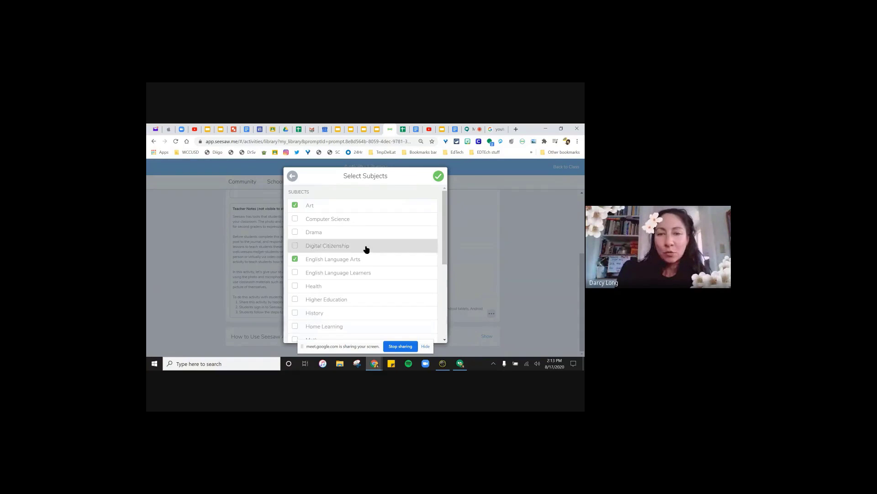
{"action": "left_click", "coordinate": [438, 177]}
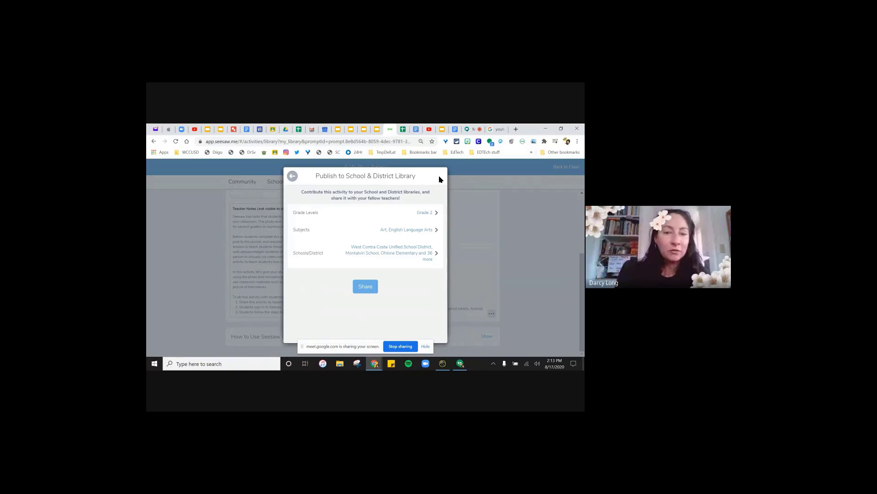
- Close the Publish and Share dialogs and switch to the Google Meet call
{"action": "left_click", "coordinate": [292, 176]}
{"action": "left_click", "coordinate": [291, 176]}
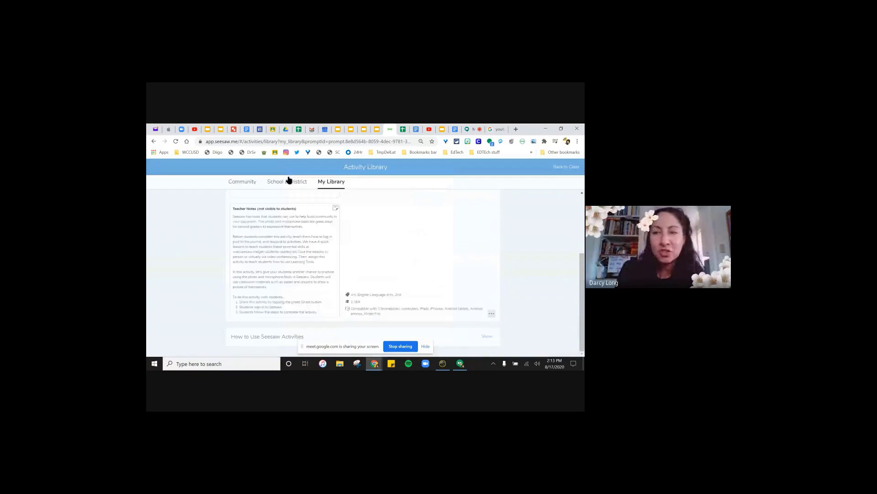
{"action": "left_click", "coordinate": [461, 130]}
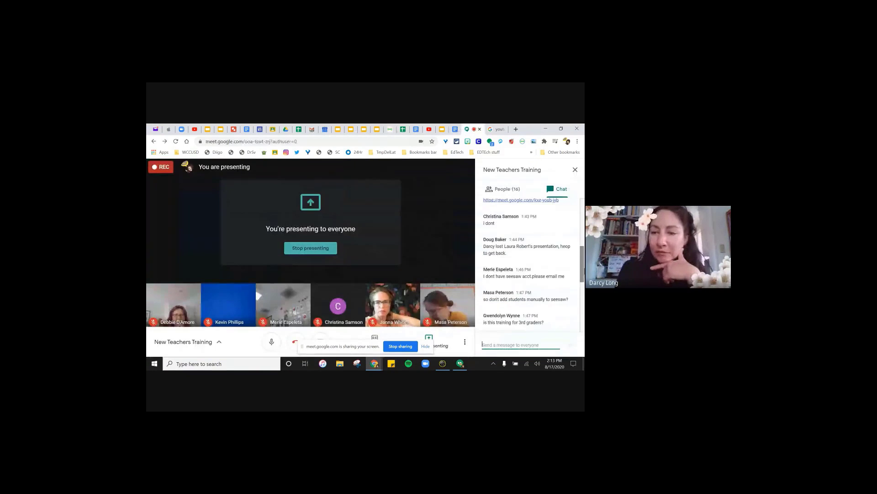
- Scroll to the newest Meet chat questions, then return to the Seesaw library tab
{"action": "scroll", "coordinate": [584, 262], "scroll_direction": "down", "scroll_amount": 5}
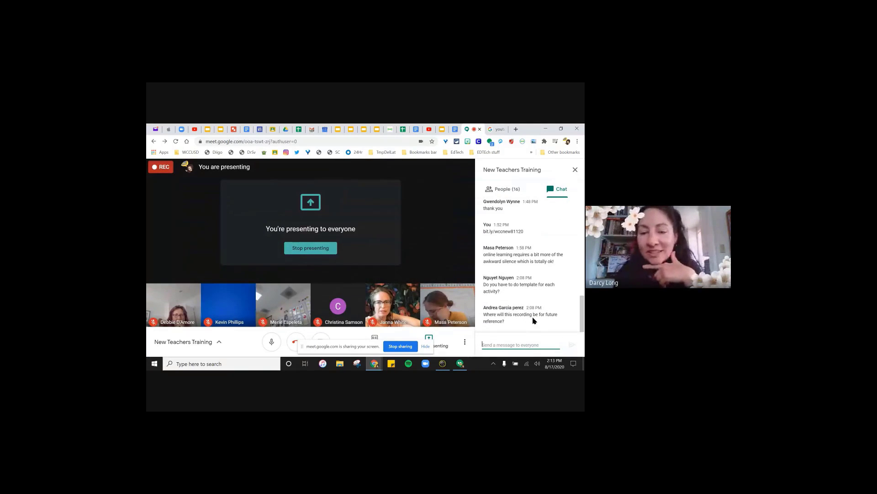
{"action": "left_click", "coordinate": [464, 342]}
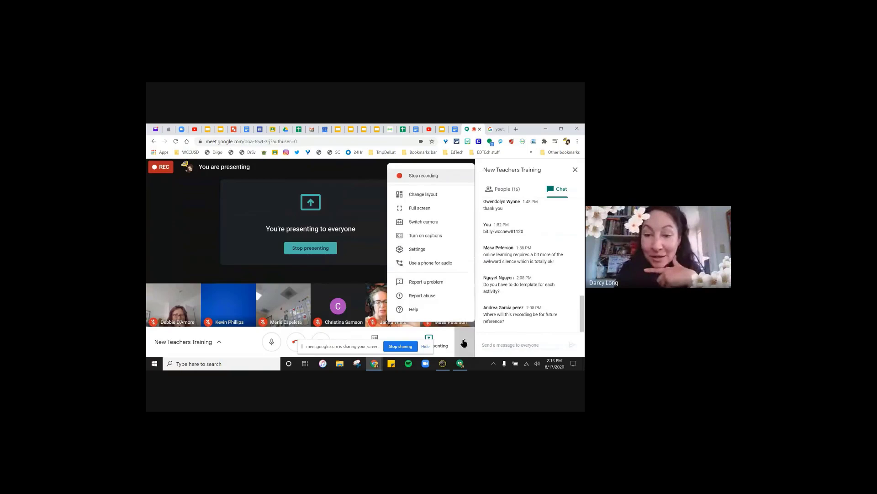
{"action": "left_click", "coordinate": [582, 320]}
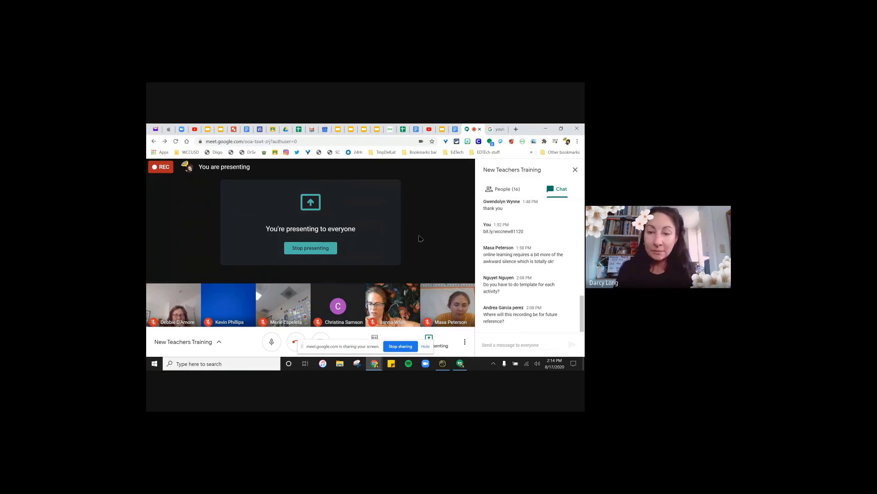
{"action": "left_click", "coordinate": [388, 129]}
- Copy and edit Get to Know You, then open its stick-figure student template
{"action": "scroll", "coordinate": [312, 201], "scroll_direction": "up", "scroll_amount": 3}
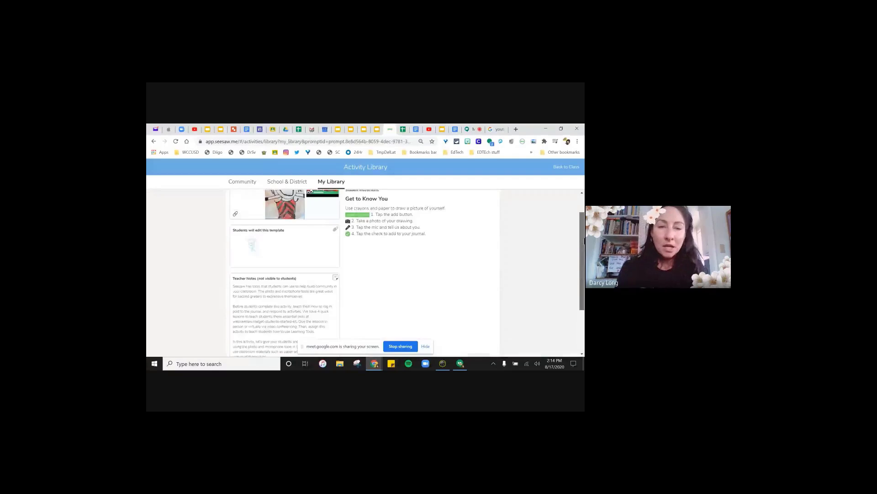
{"action": "scroll", "coordinate": [437, 245], "scroll_direction": "down", "scroll_amount": 2}
{"action": "left_click", "coordinate": [492, 313]}
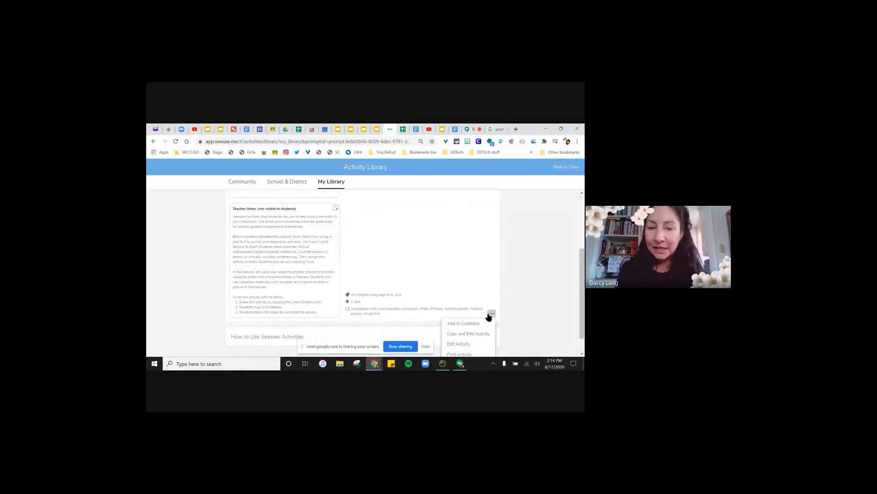
{"action": "left_click", "coordinate": [469, 334]}
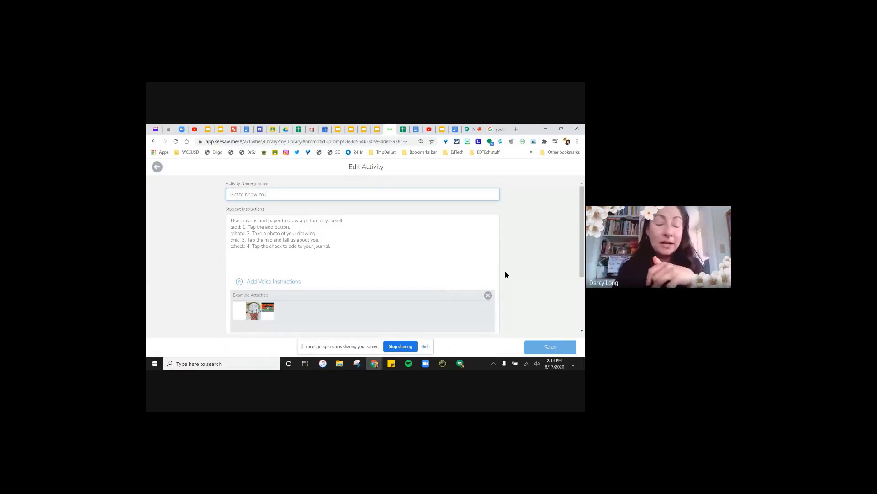
{"action": "scroll", "coordinate": [423, 268], "scroll_direction": "down", "scroll_amount": 3}
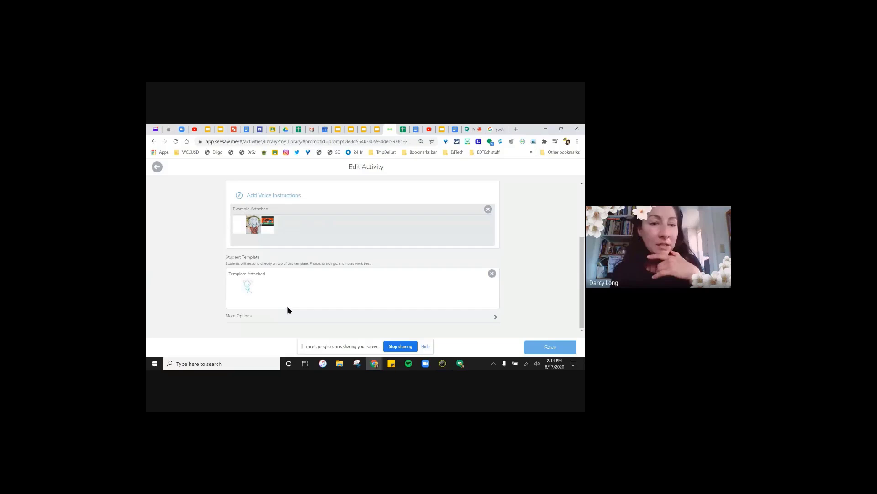
{"action": "left_click", "coordinate": [248, 287]}
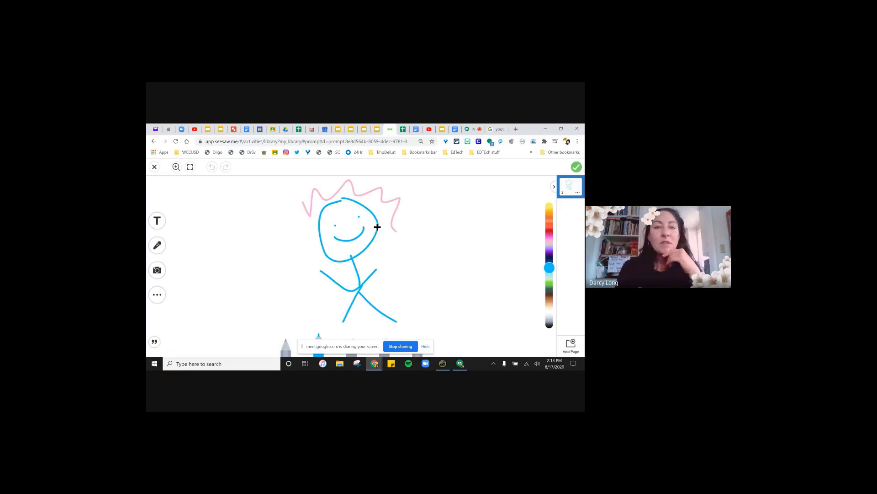
- Add a blank second page to the student template and finish editing it
{"action": "left_click", "coordinate": [158, 270]}
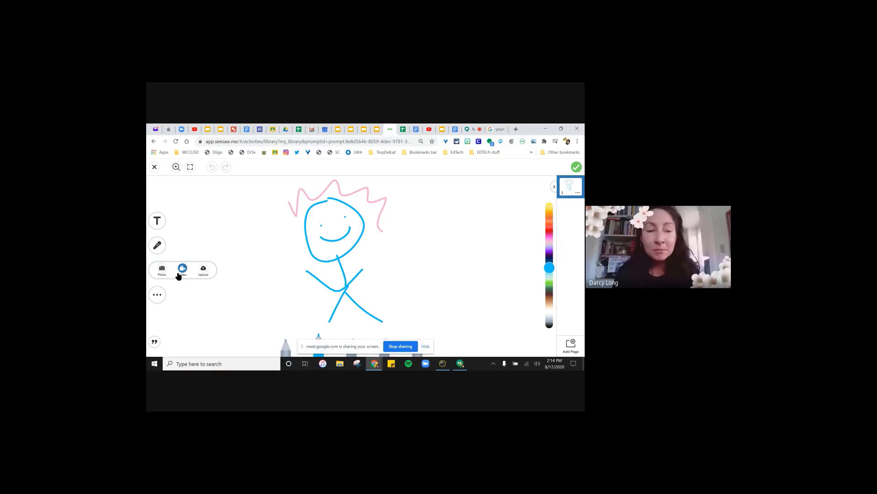
{"action": "left_click", "coordinate": [228, 303]}
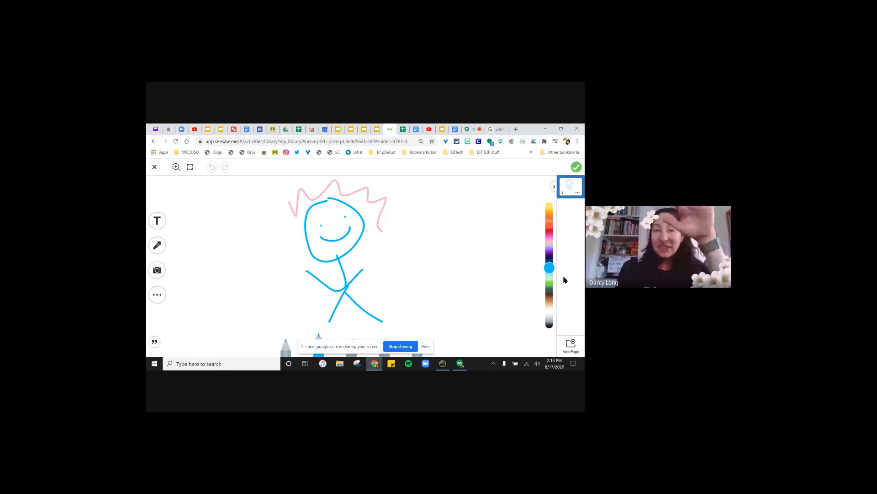
{"action": "left_click", "coordinate": [572, 345]}
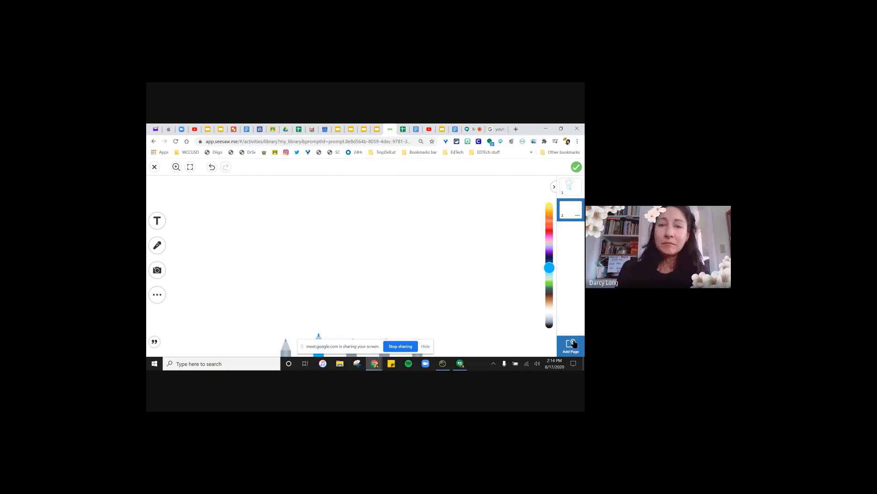
{"action": "left_click", "coordinate": [576, 167]}
- Delete the unsaved copied activity and return to My Library
{"action": "left_click", "coordinate": [488, 295]}
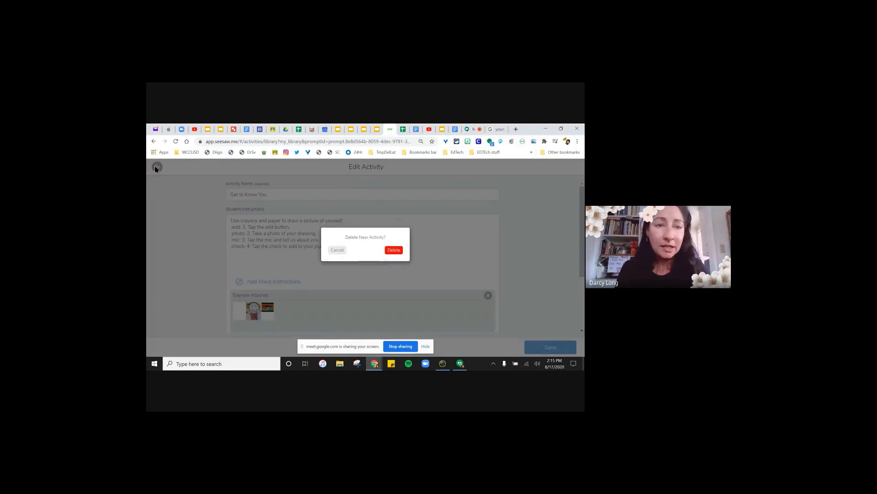
{"action": "left_click", "coordinate": [391, 250]}
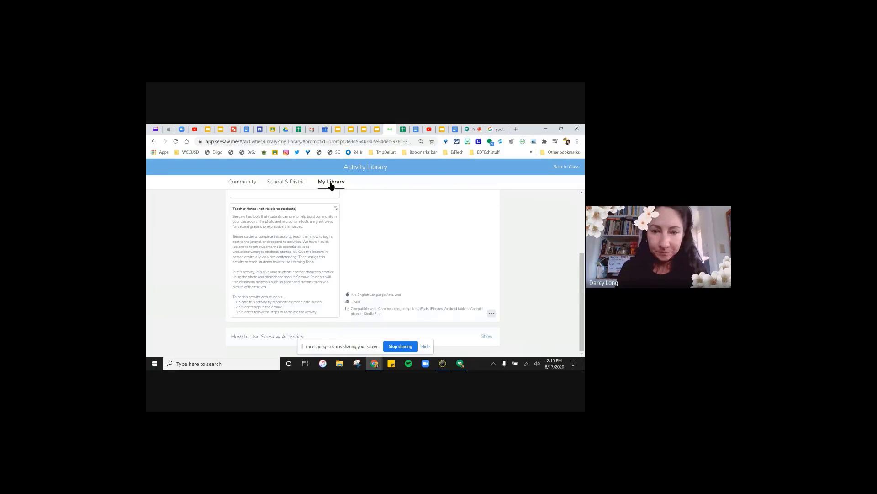
{"action": "left_click", "coordinate": [331, 183]}
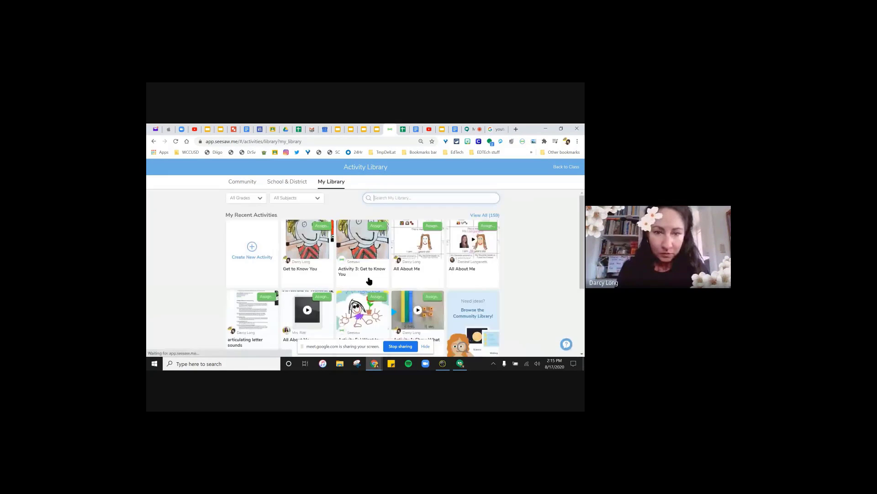
- From My Library's full list, open Learning about Matter and preview its 8-page student template
{"action": "scroll", "coordinate": [375, 274], "scroll_direction": "down", "scroll_amount": 2}
{"action": "scroll", "coordinate": [381, 269], "scroll_direction": "down", "scroll_amount": 1}
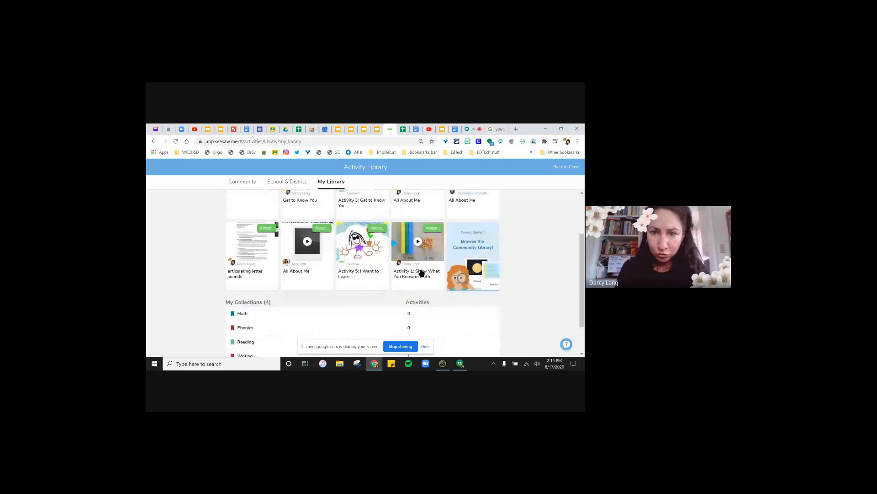
{"action": "scroll", "coordinate": [411, 270], "scroll_direction": "up", "scroll_amount": 3}
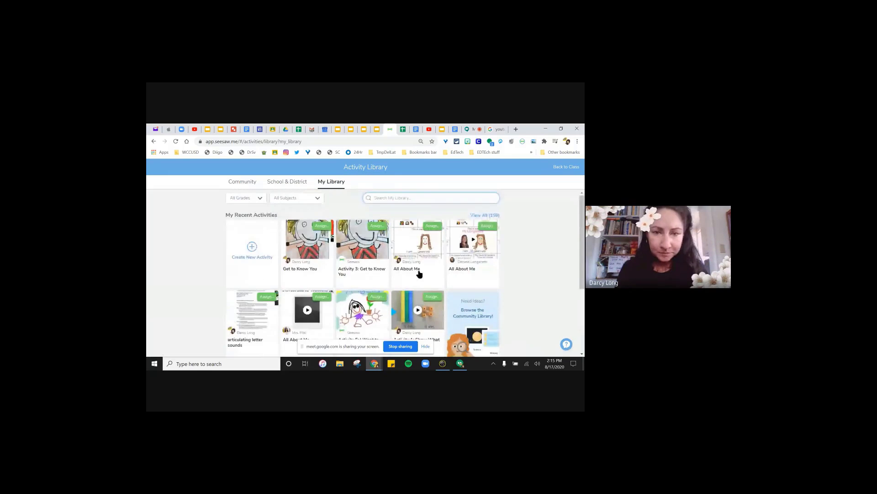
{"action": "left_click", "coordinate": [493, 215]}
{"action": "scroll", "coordinate": [372, 253], "scroll_direction": "down", "scroll_amount": 3}
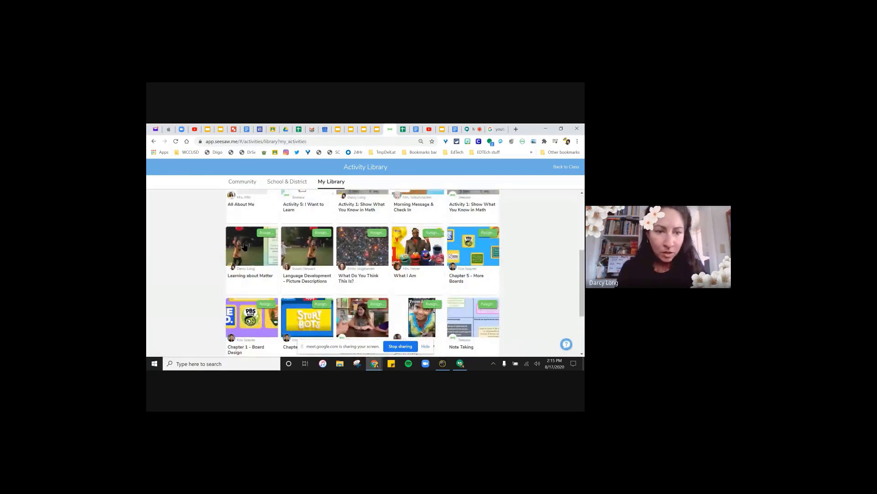
{"action": "left_click", "coordinate": [244, 260]}
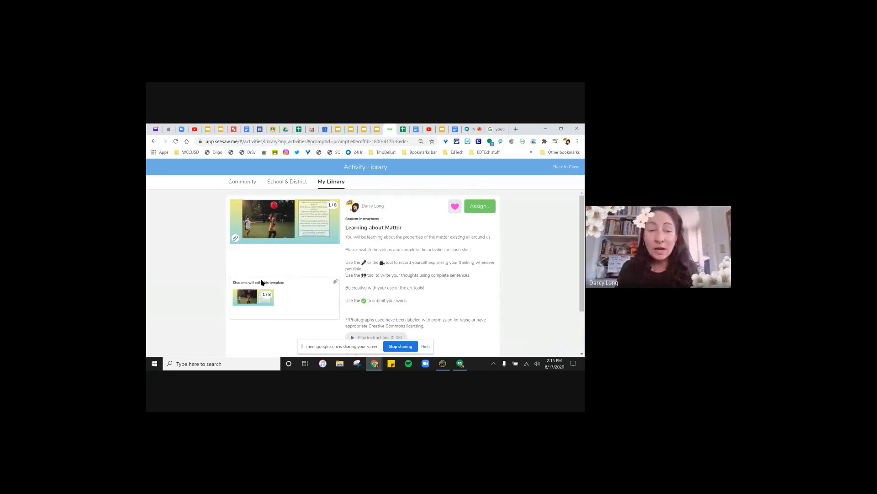
{"action": "left_click", "coordinate": [246, 298]}
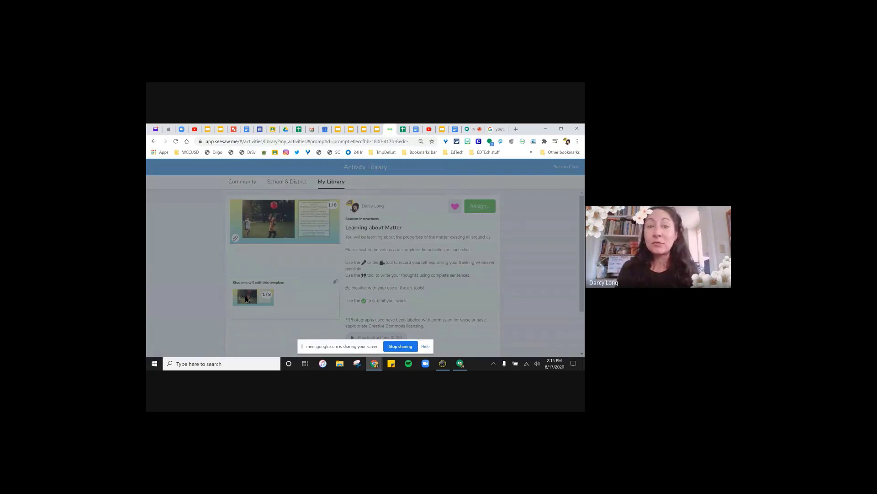
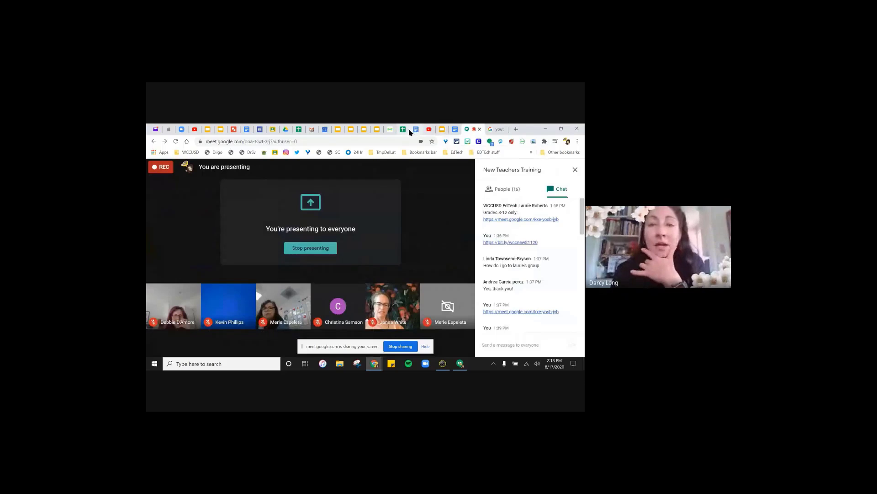
- Leave the Meet call view and bring up the Drive 'new teachers' search results
{"action": "left_click", "coordinate": [392, 130]}
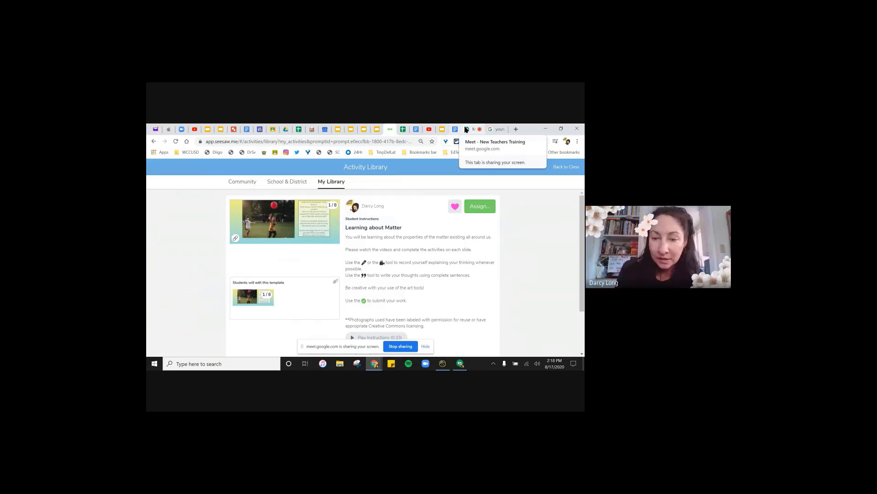
{"action": "left_click", "coordinate": [466, 129]}
{"action": "left_click", "coordinate": [465, 342]}
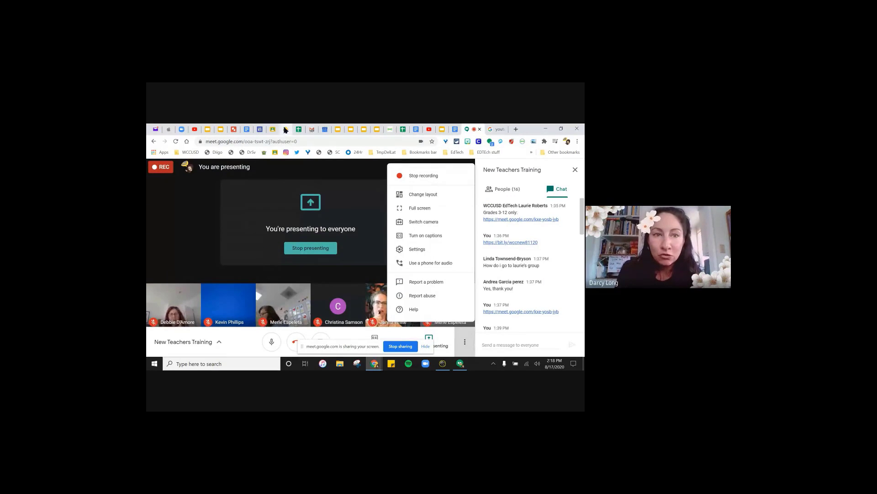
{"action": "left_click", "coordinate": [285, 130]}
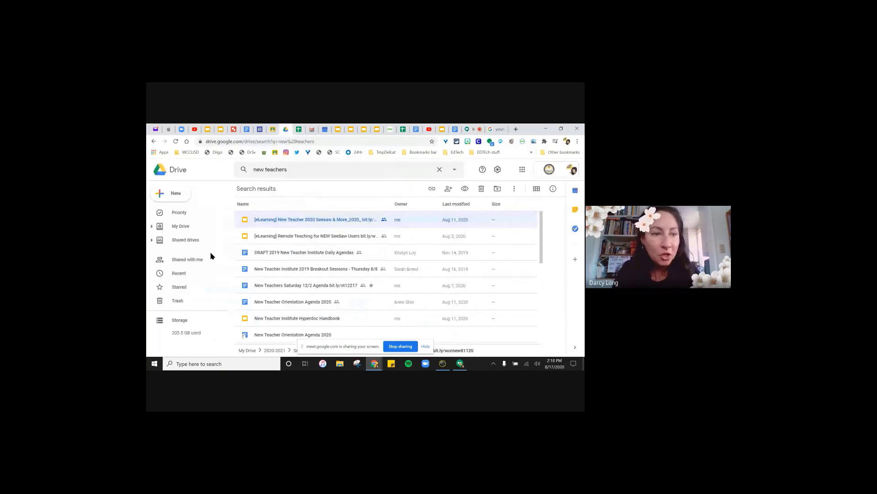
- Expand My Drive and open the Meet Recordings folder to list the recorded sessions
{"action": "left_click", "coordinate": [153, 227]}
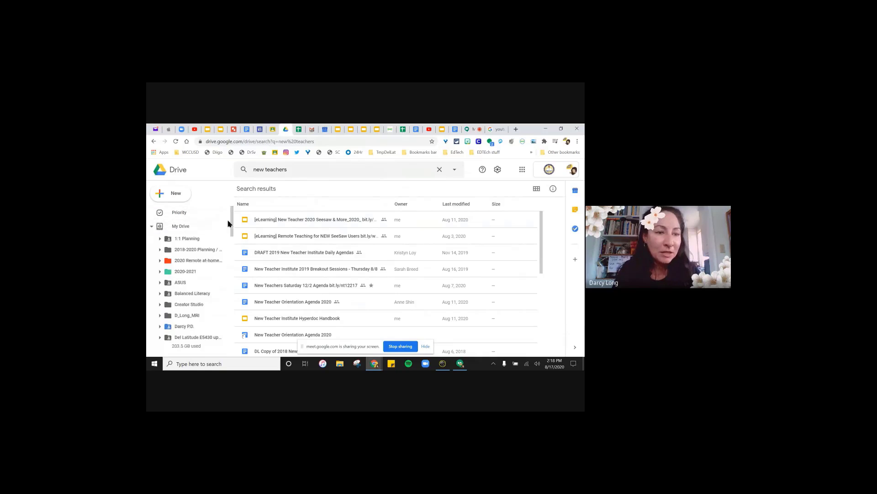
{"action": "left_click_drag", "start_coordinate": [231, 217], "coordinate": [230, 224]}
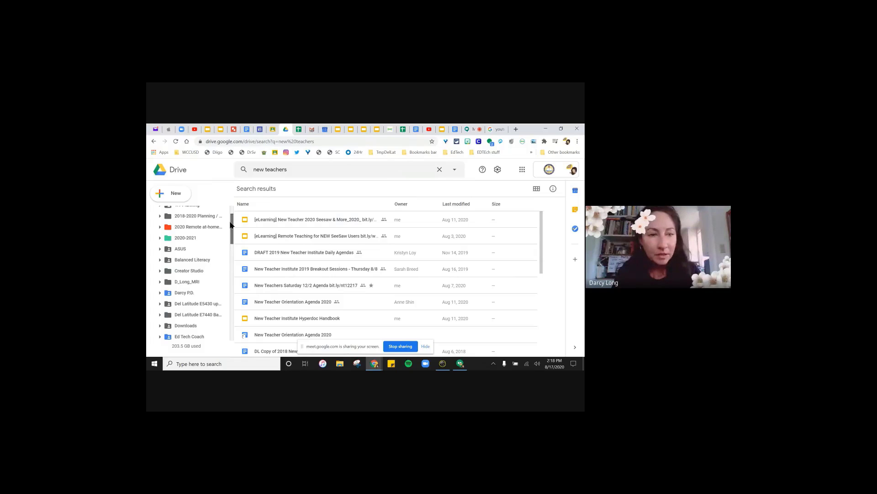
{"action": "scroll", "coordinate": [192, 242], "scroll_direction": "down", "scroll_amount": 4}
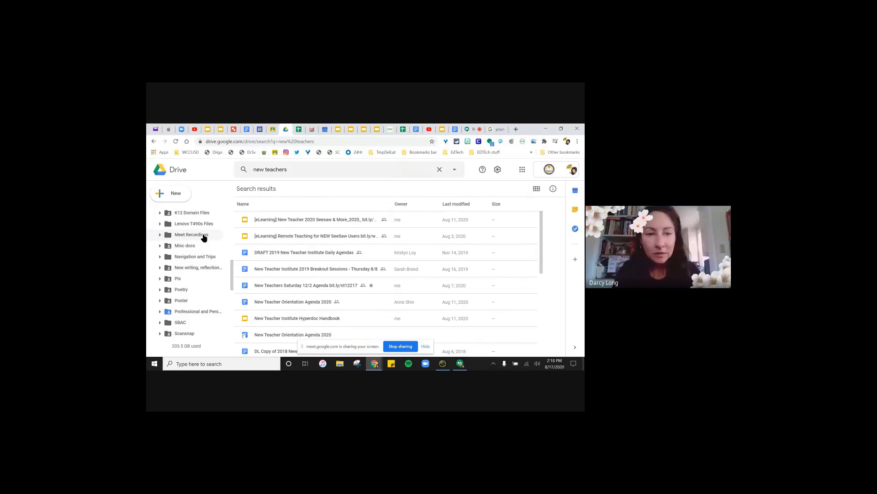
{"action": "left_click", "coordinate": [204, 236]}
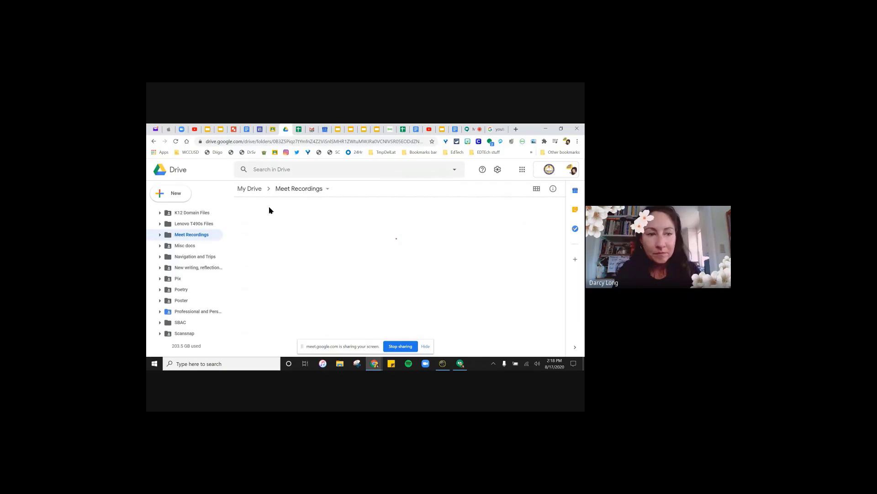
{"action": "scroll", "coordinate": [294, 237], "scroll_direction": "down", "scroll_amount": 5}
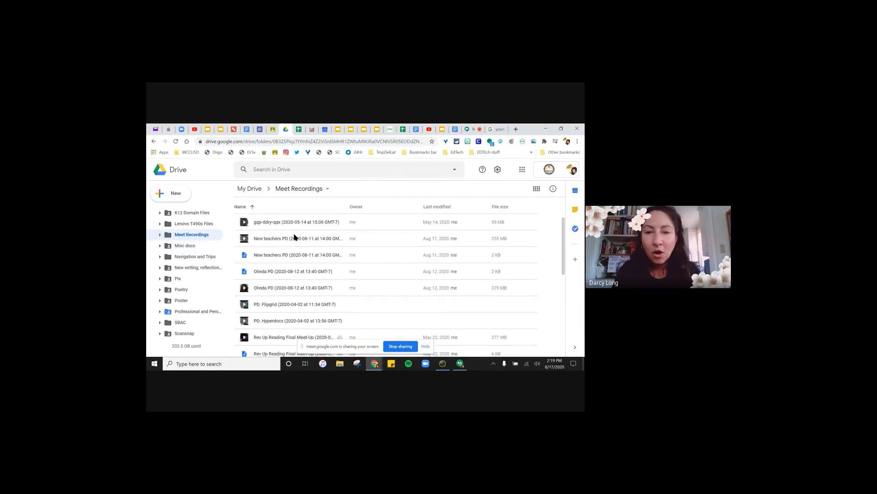
{"action": "scroll", "coordinate": [294, 238], "scroll_direction": "up", "scroll_amount": 5}
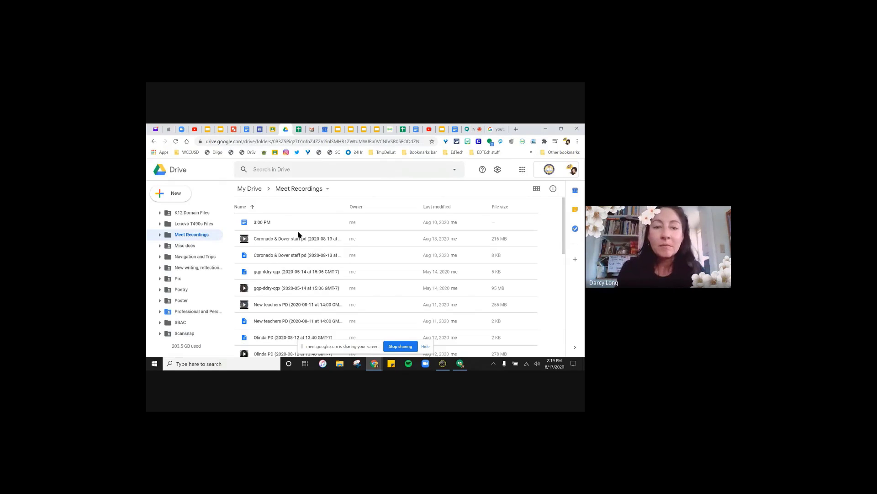
- Share the Coronado & Dover staff pd recording with West Contra Costa Unified School District
{"action": "left_click", "coordinate": [293, 240]}
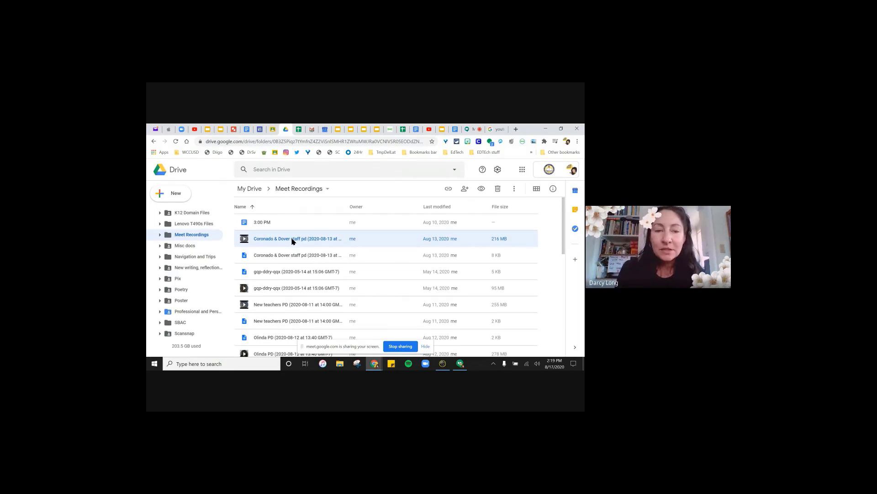
{"action": "right_click", "coordinate": [293, 241]}
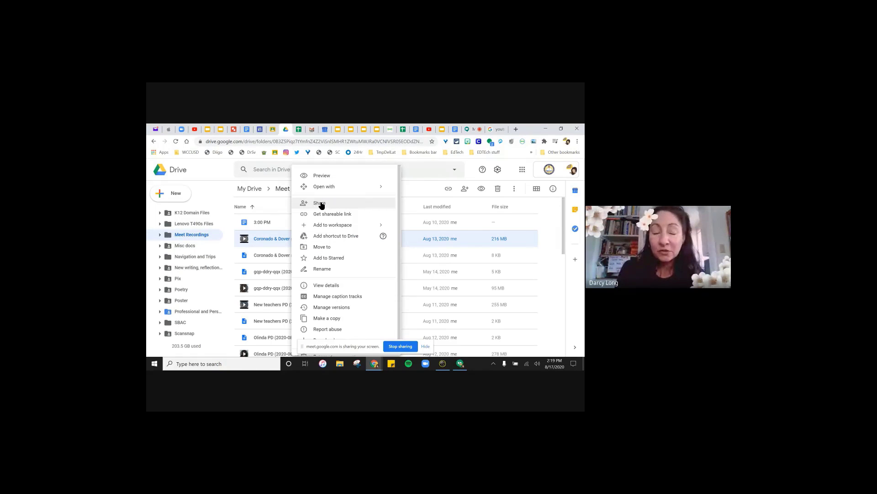
{"action": "left_click", "coordinate": [319, 204]}
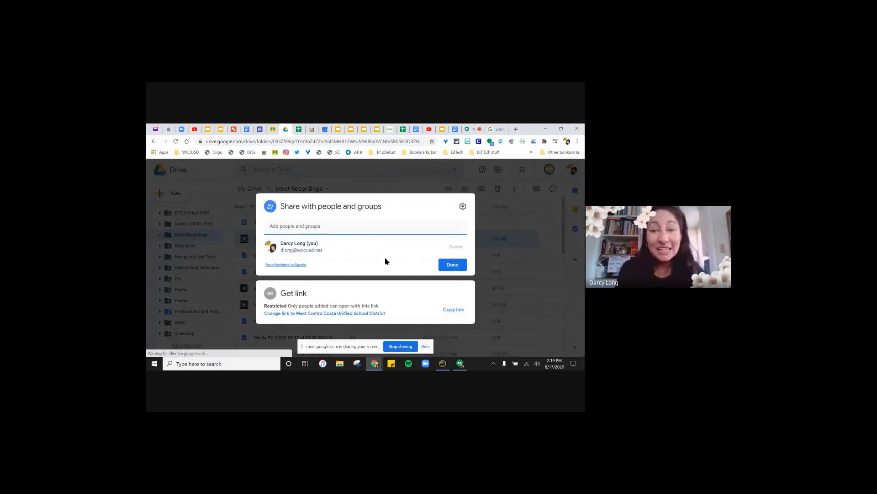
{"action": "left_click", "coordinate": [365, 314]}
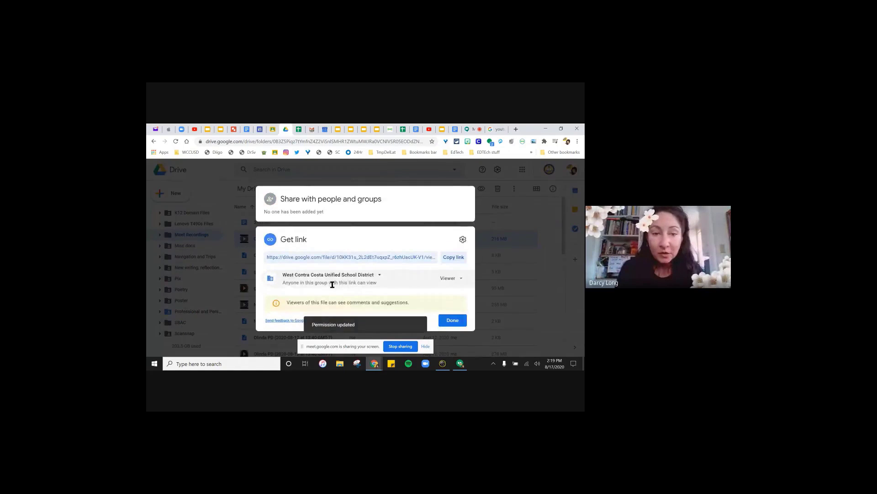
{"action": "left_click", "coordinate": [371, 275]}
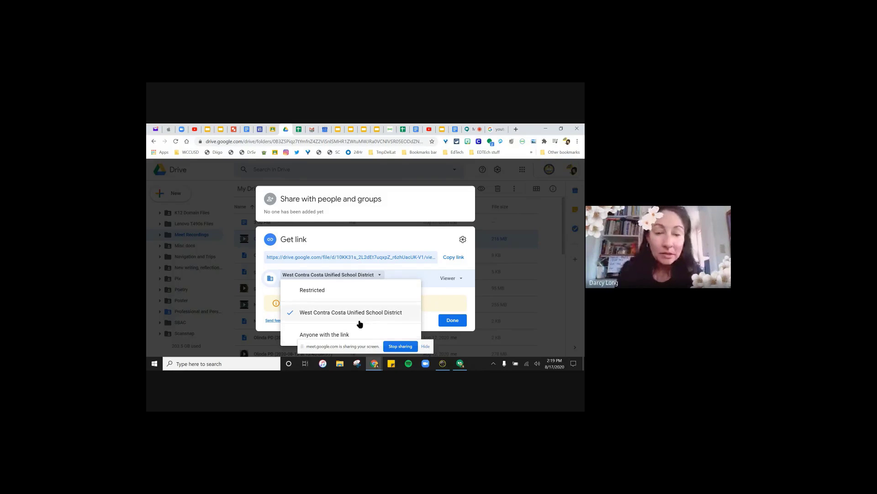
{"action": "left_click", "coordinate": [447, 322]}
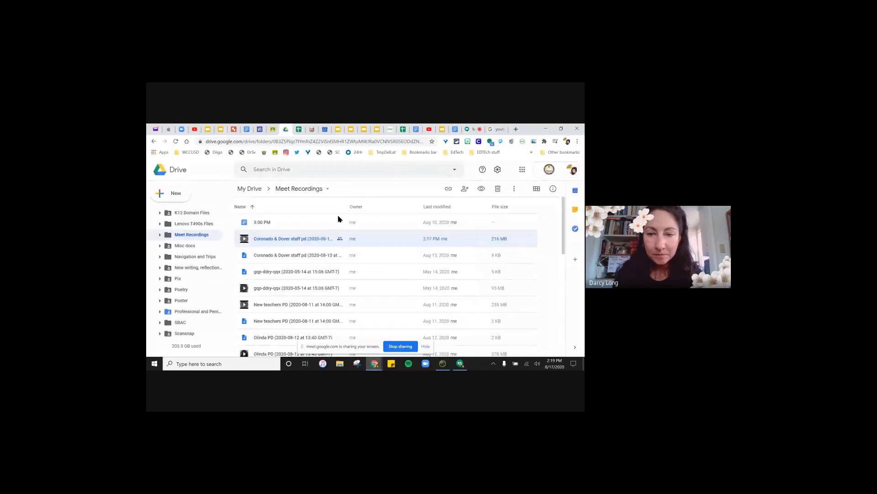
- Copy the Coronado recording's share link
{"action": "left_click", "coordinate": [448, 188]}
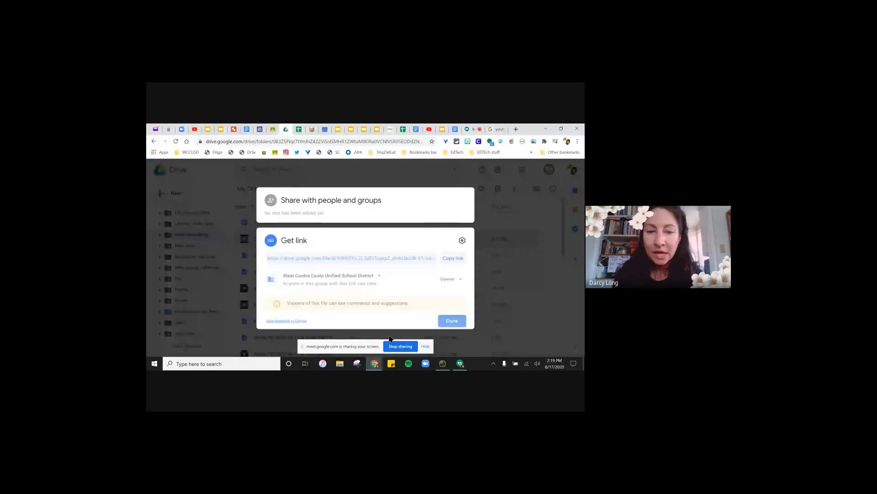
{"action": "left_click", "coordinate": [453, 257]}
{"action": "left_click", "coordinate": [450, 320]}
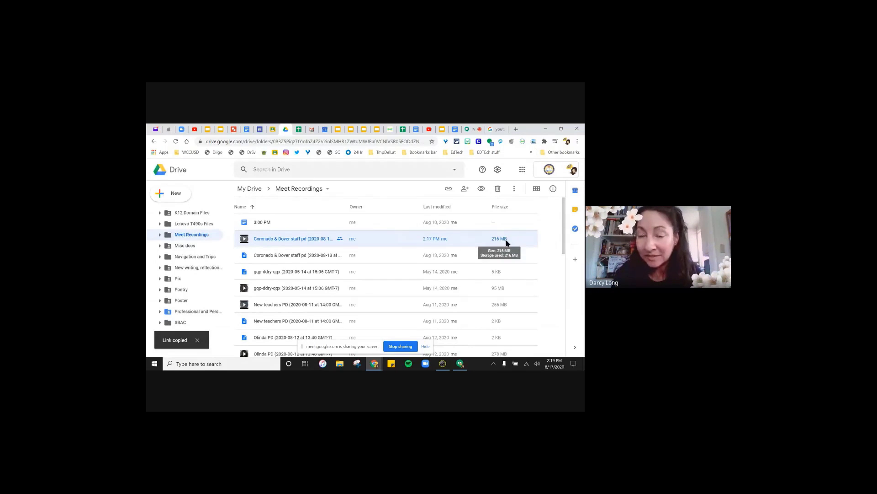
- Return to the TEST class and start a new Send Announcement
{"action": "left_click", "coordinate": [391, 131]}
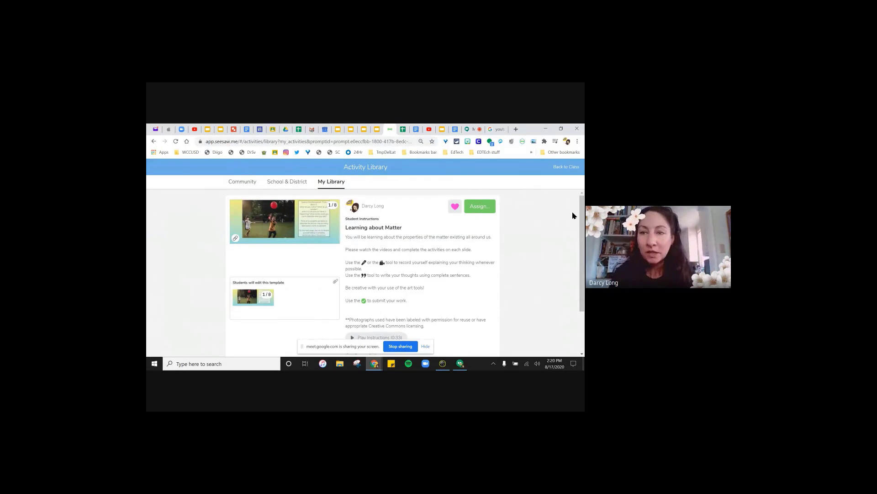
{"action": "left_click", "coordinate": [565, 167]}
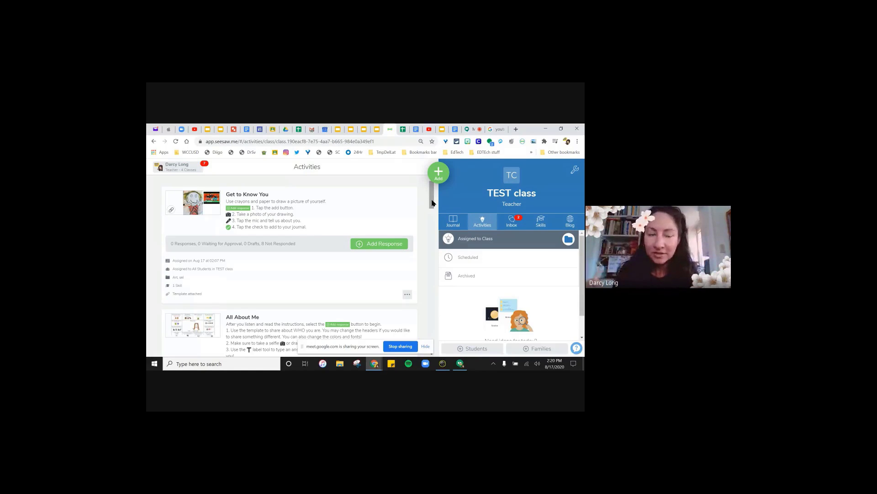
{"action": "left_click", "coordinate": [439, 175]}
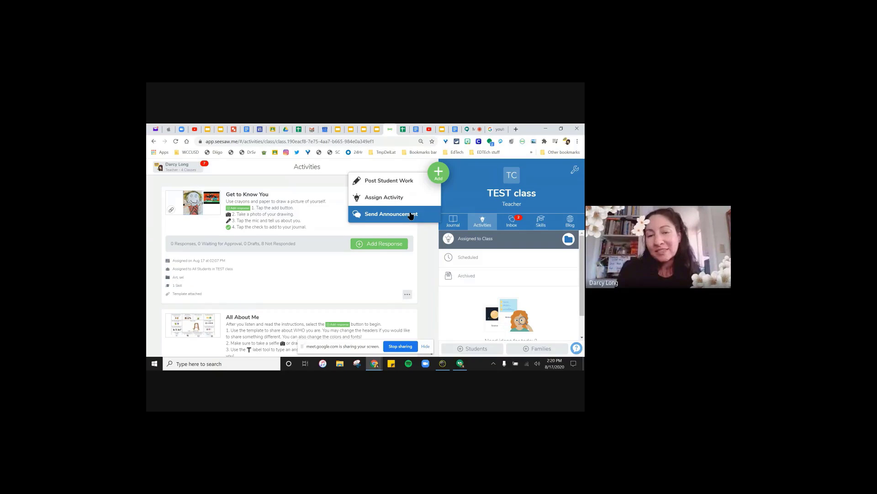
{"action": "left_click", "coordinate": [411, 216]}
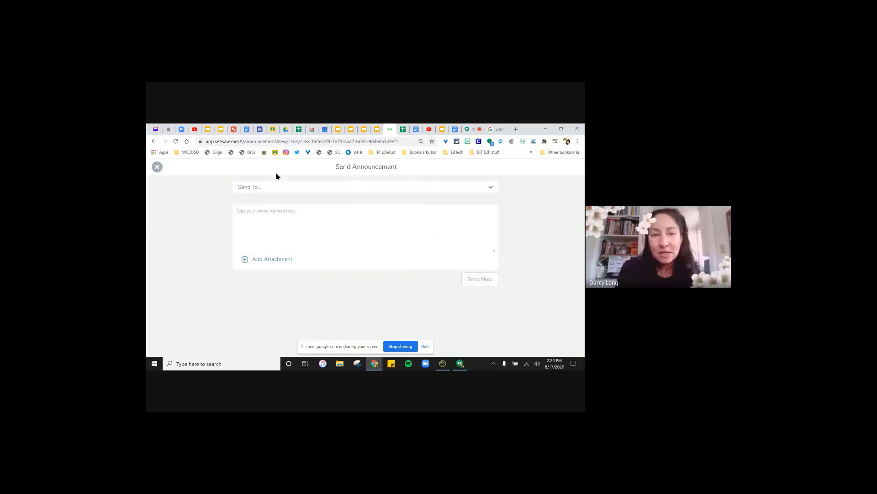
- Attach the copied Drive recording link to the announcement
{"action": "left_click", "coordinate": [280, 189]}
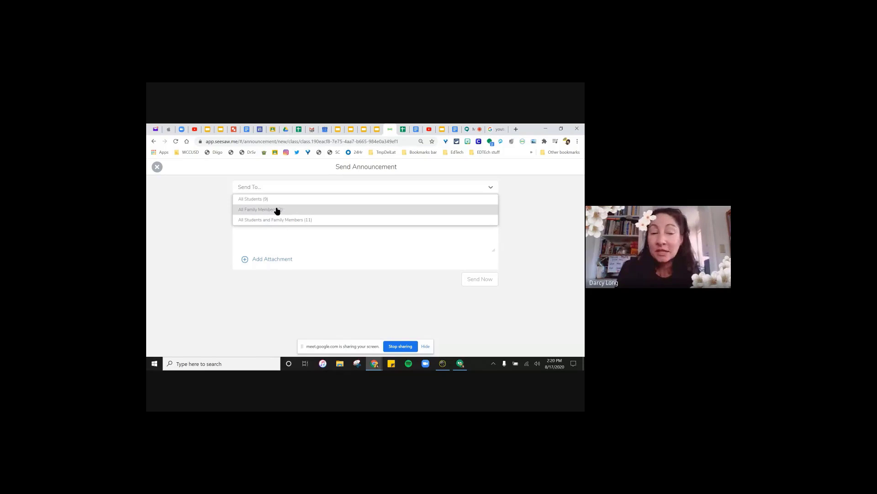
{"action": "left_click", "coordinate": [273, 261]}
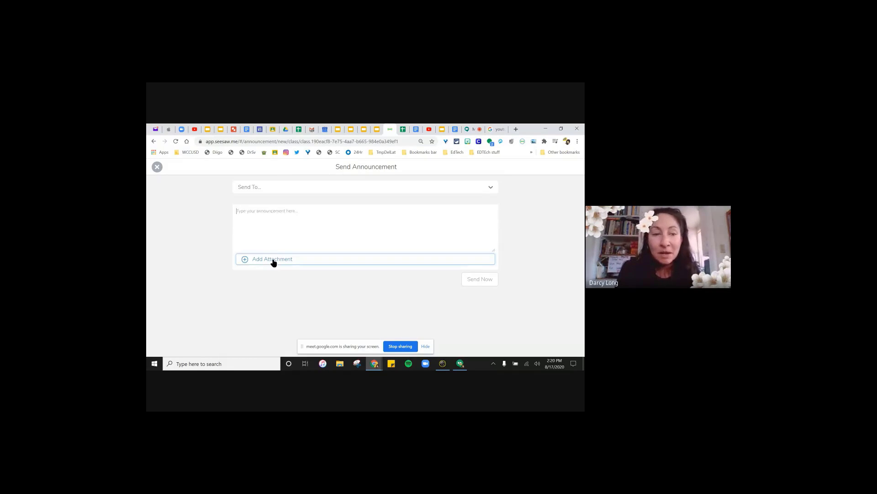
{"action": "left_click", "coordinate": [457, 311]}
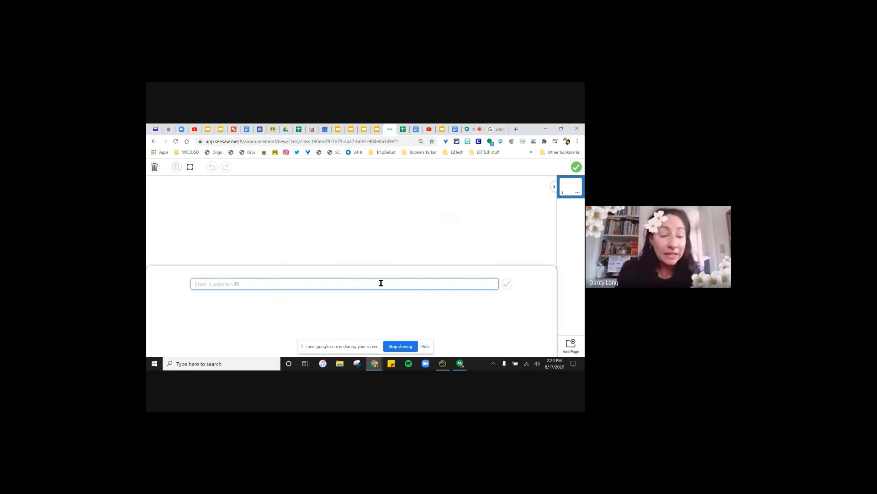
{"action": "key", "text": "ctrl+v"}
{"action": "left_click", "coordinate": [507, 284]}
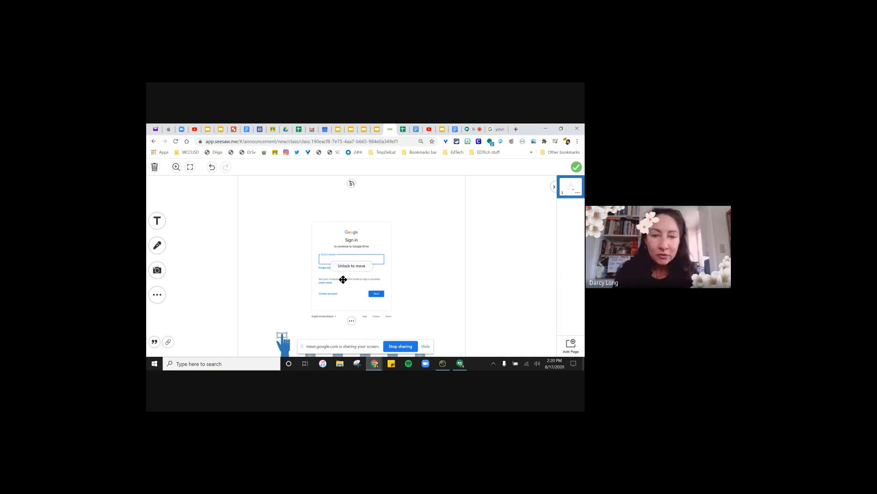
- Unlock the sign-in preview image and reposition and resize it on the page
{"action": "left_click", "coordinate": [352, 322]}
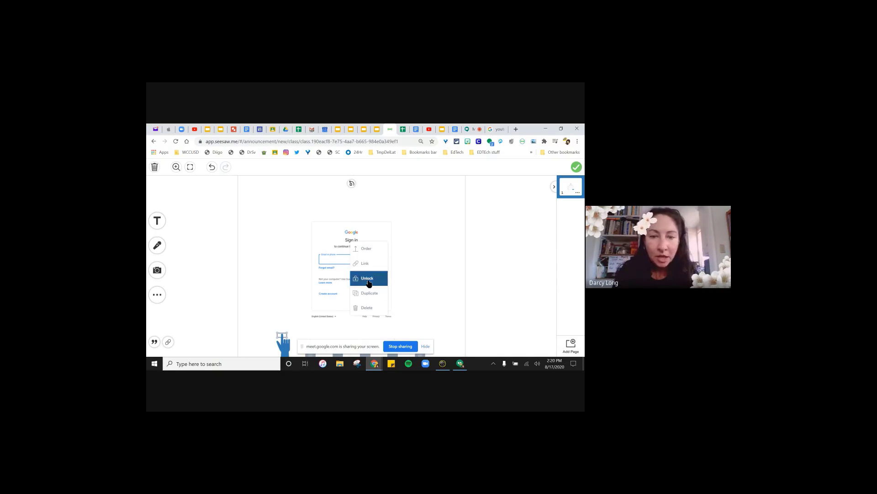
{"action": "left_click", "coordinate": [366, 278]}
{"action": "left_click_drag", "start_coordinate": [273, 202], "coordinate": [254, 249]}
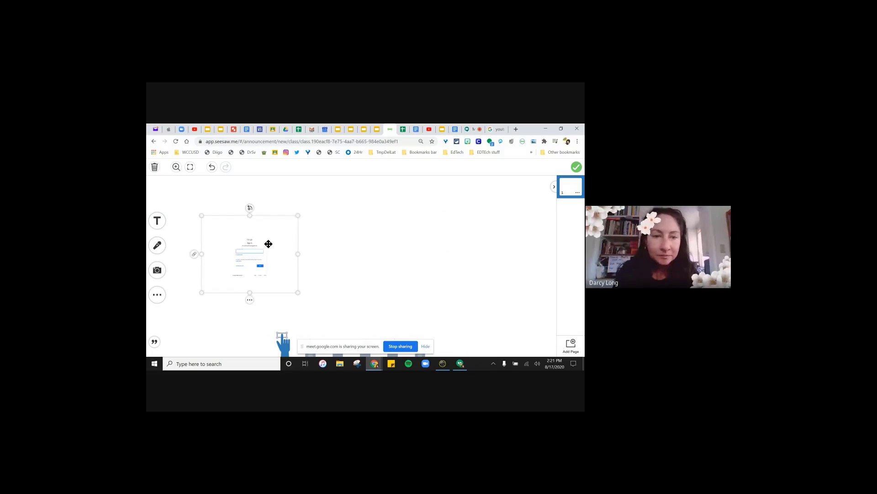
{"action": "left_click_drag", "start_coordinate": [299, 213], "coordinate": [333, 191]}
{"action": "left_click_drag", "start_coordinate": [262, 249], "coordinate": [264, 257]}
{"action": "left_click_drag", "start_coordinate": [333, 301], "coordinate": [352, 316]}
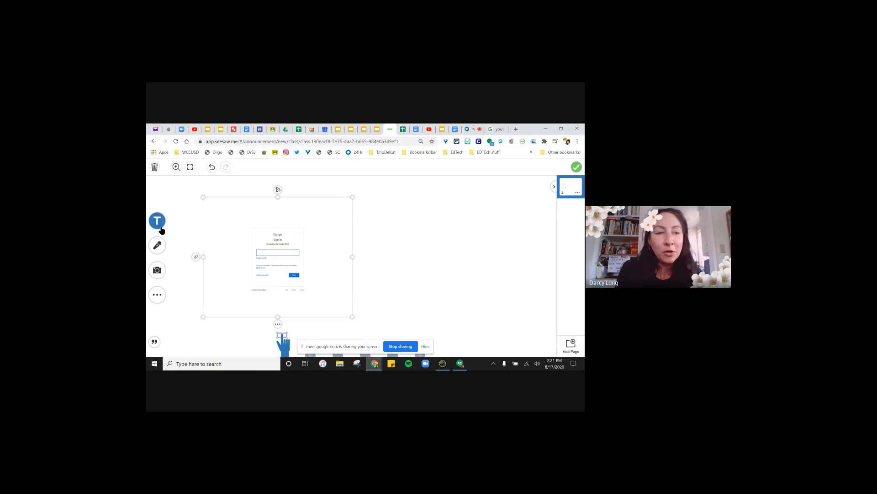
{"action": "left_click", "coordinate": [154, 259]}
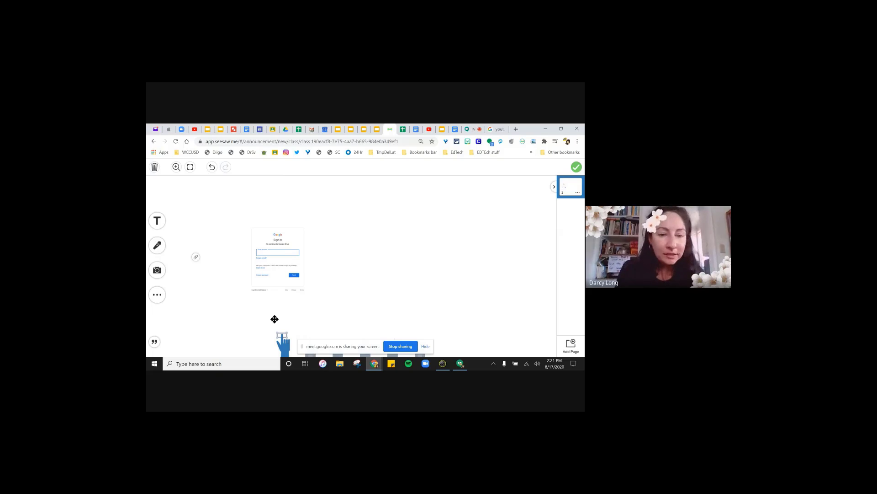
- Handwrite 'Click' beside the image with the pen and attach the page
{"action": "left_click", "coordinate": [309, 355]}
{"action": "mouse_move", "coordinate": [344, 227]}
{"action": "left_mouse_down"}
{"action": "mouse_move", "coordinate": [344, 256]}
{"action": "mouse_move", "coordinate": [363, 259]}
{"action": "left_mouse_up"}
{"action": "left_click", "coordinate": [375, 233]}
{"action": "mouse_move", "coordinate": [376, 241]}
{"action": "left_mouse_down"}
{"action": "mouse_move", "coordinate": [376, 254]}
{"action": "mouse_move", "coordinate": [408, 256]}
{"action": "left_mouse_up"}
{"action": "mouse_move", "coordinate": [415, 223]}
{"action": "left_mouse_down"}
{"action": "mouse_move", "coordinate": [414, 252]}
{"action": "mouse_move", "coordinate": [436, 256]}
{"action": "left_mouse_up"}
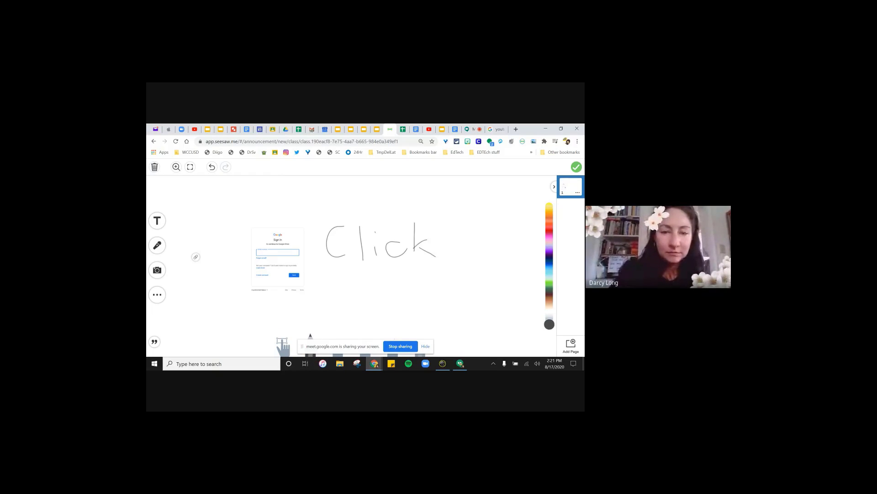
{"action": "left_click", "coordinate": [574, 165]}
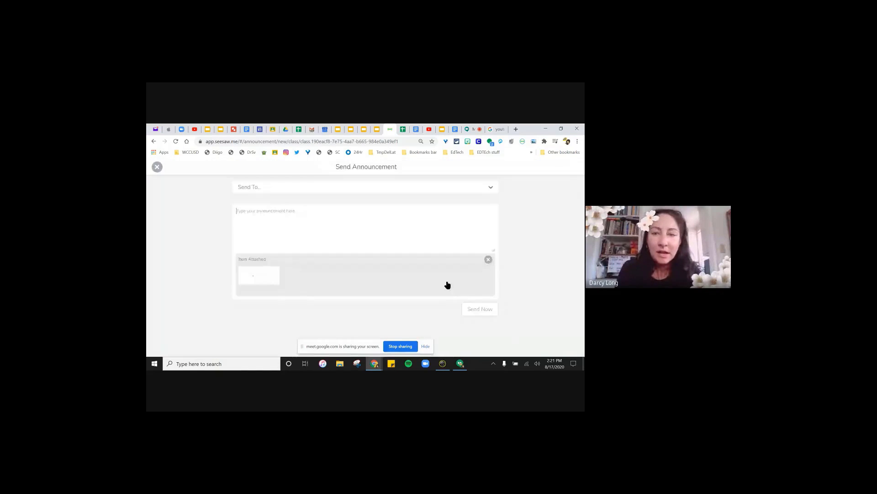
- Address the announcement to All Students (9), then close it unsent
{"action": "left_click", "coordinate": [476, 190]}
{"action": "left_click", "coordinate": [361, 200]}
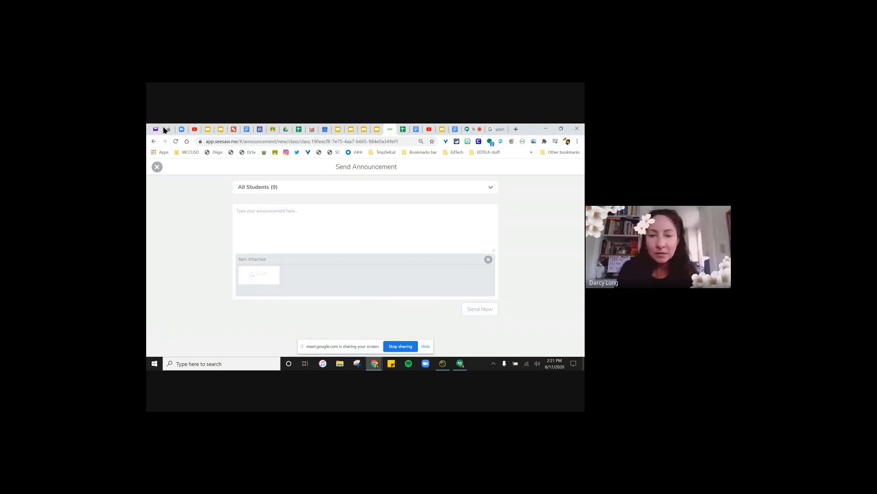
{"action": "left_click", "coordinate": [157, 168]}
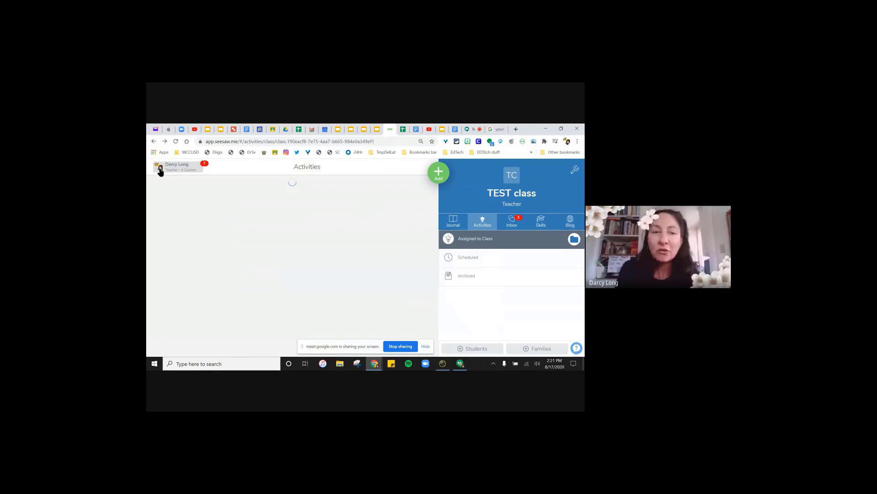
- View the class inbox, return to the Journal, and start a Post Student Work
{"action": "left_click", "coordinate": [515, 227]}
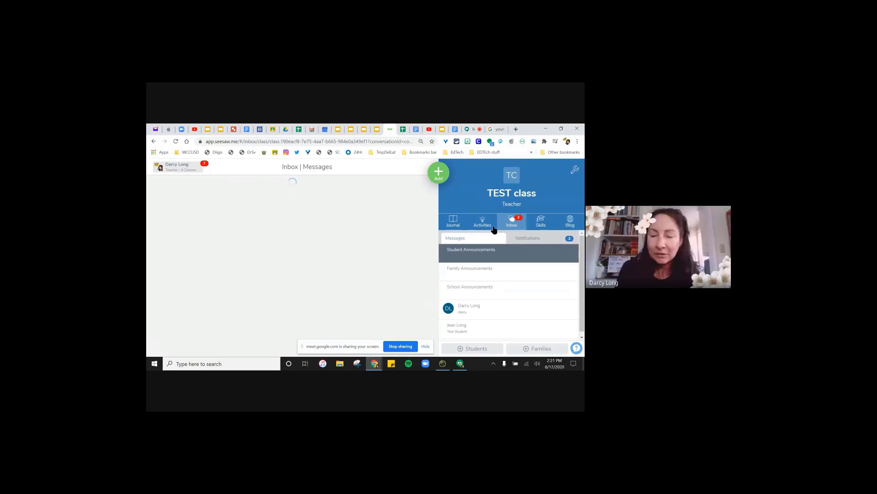
{"action": "left_click", "coordinate": [454, 221]}
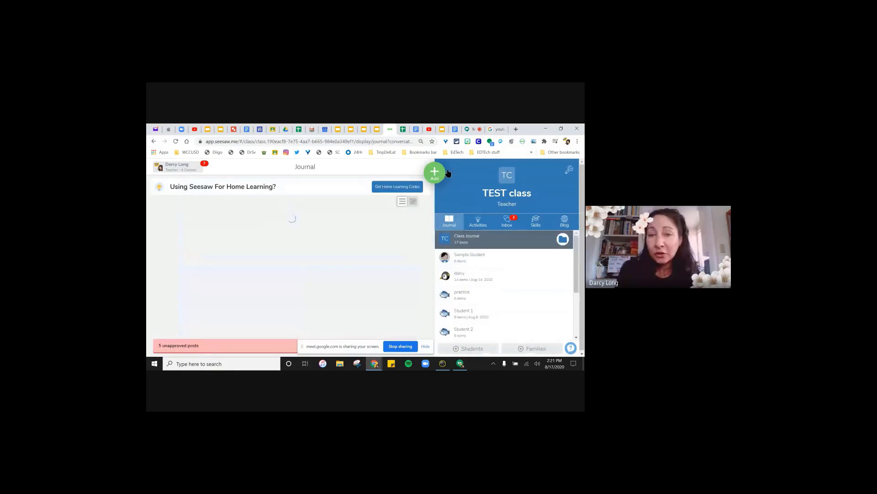
{"action": "left_click", "coordinate": [435, 174]}
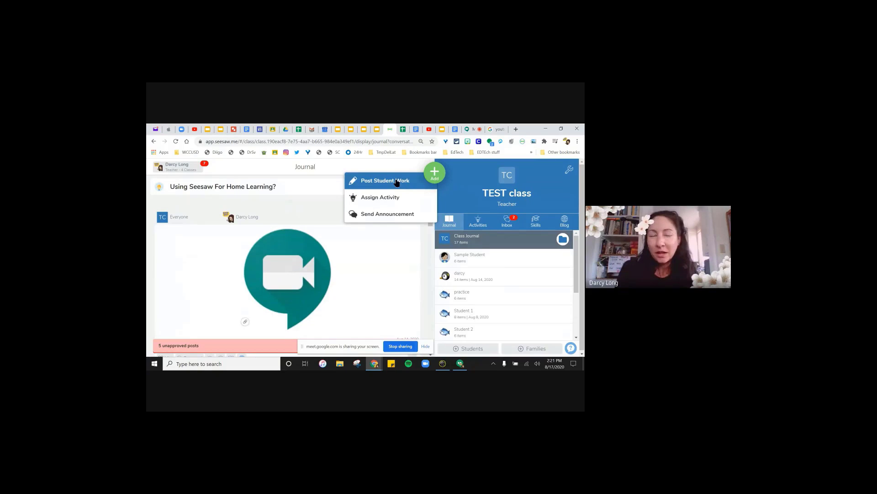
{"action": "left_click", "coordinate": [412, 181]}
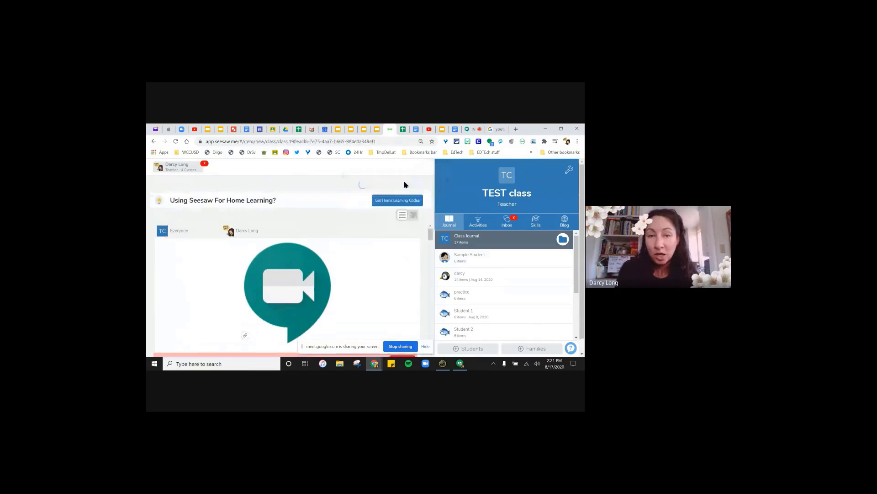
- Post the pasted Drive recording link for all TEST class students, skipping folders
{"action": "left_click", "coordinate": [453, 299]}
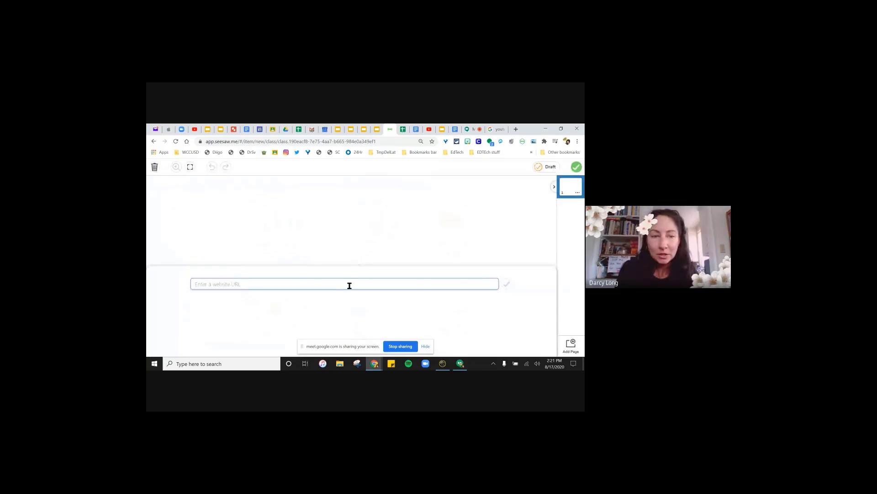
{"action": "left_click", "coordinate": [502, 279]}
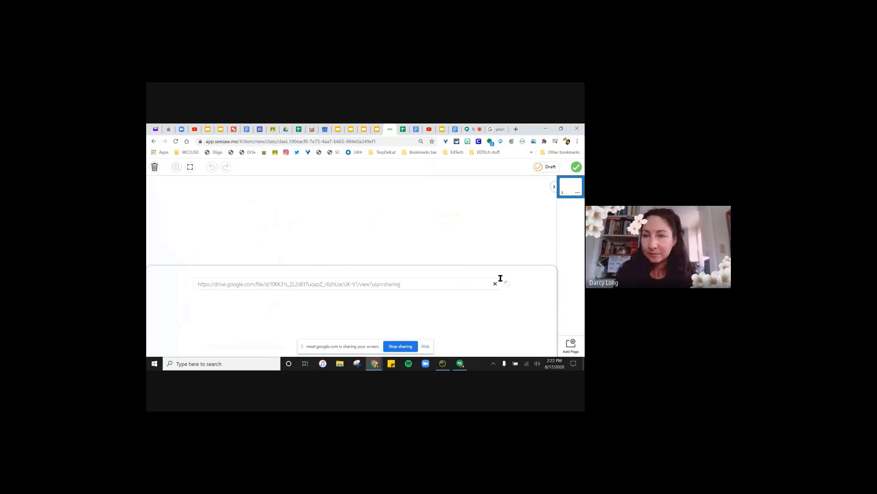
{"action": "left_click", "coordinate": [576, 167]}
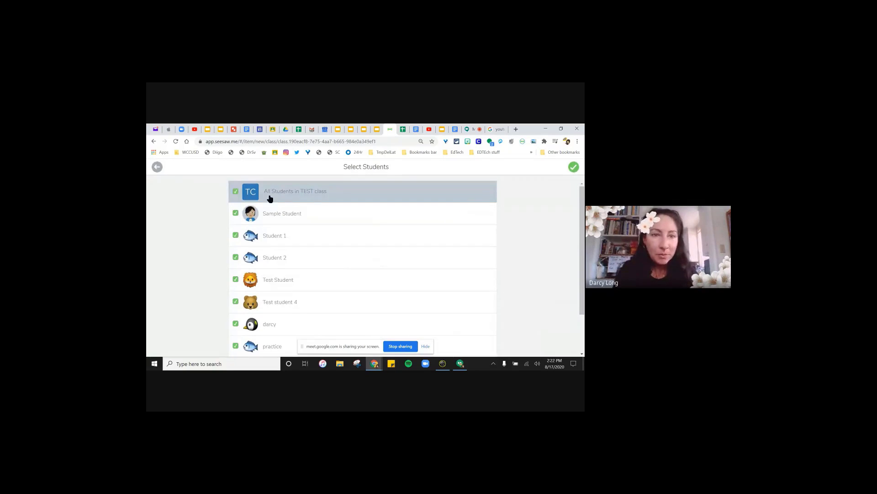
{"action": "left_click", "coordinate": [574, 167]}
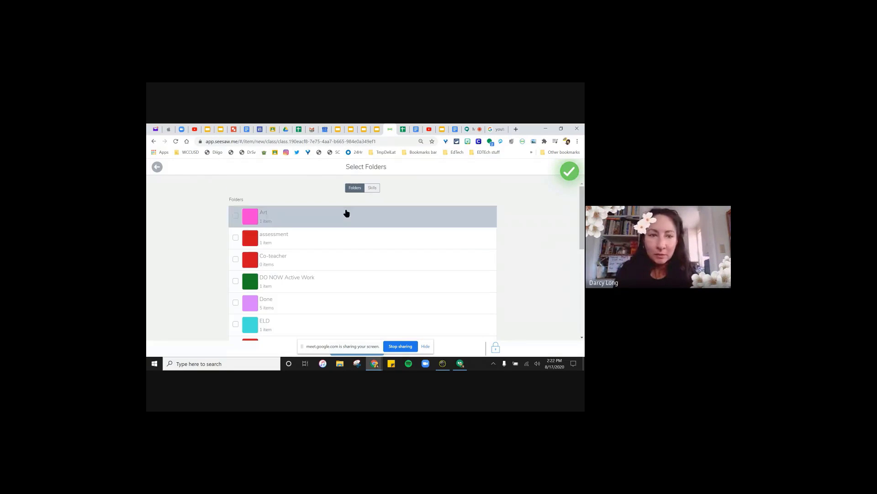
{"action": "scroll", "coordinate": [240, 265], "scroll_direction": "down", "scroll_amount": 3}
{"action": "scroll", "coordinate": [240, 262], "scroll_direction": "up", "scroll_amount": 3}
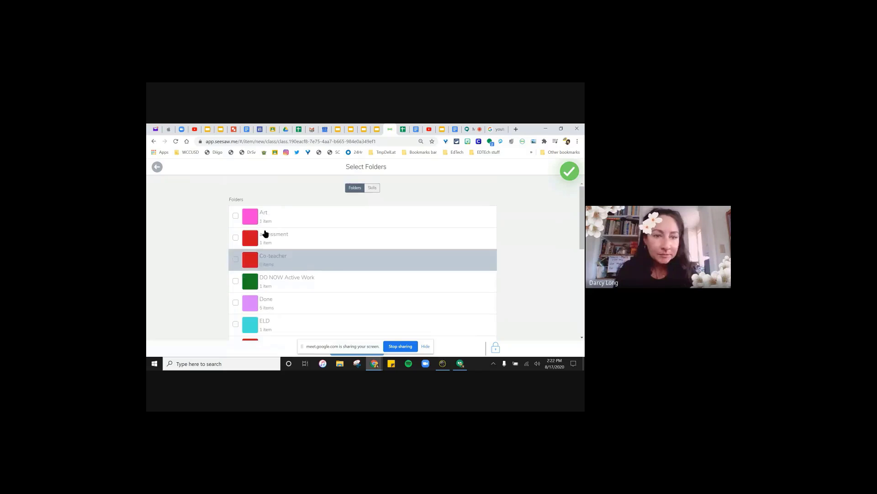
{"action": "left_click", "coordinate": [569, 171]}
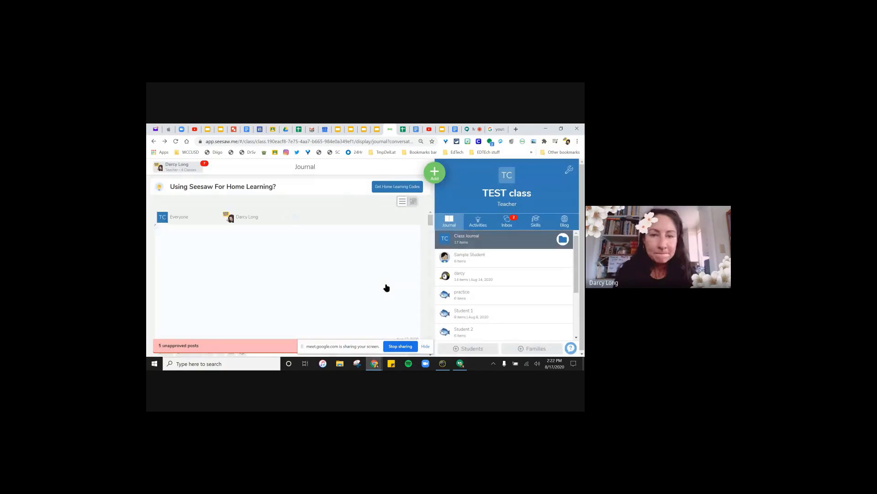
{"action": "scroll", "coordinate": [341, 272], "scroll_direction": "down", "scroll_amount": 2}
{"action": "scroll", "coordinate": [341, 271], "scroll_direction": "up", "scroll_amount": 2}
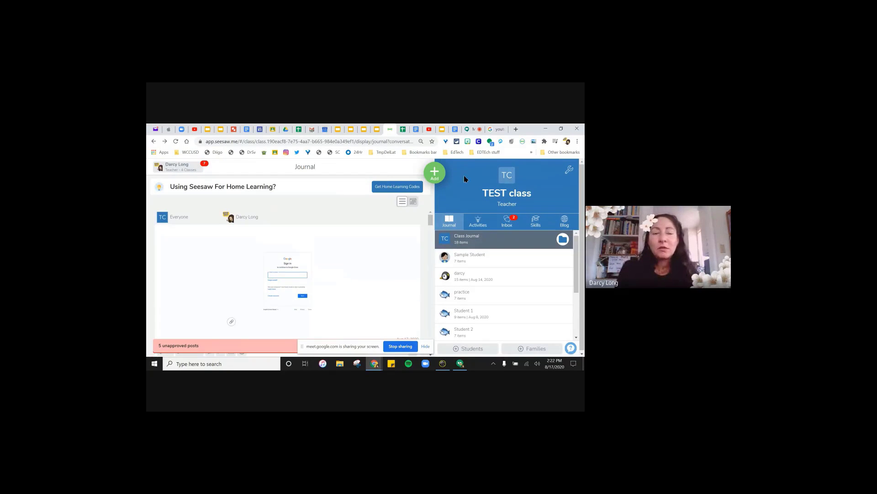
{"action": "left_click", "coordinate": [434, 173]}
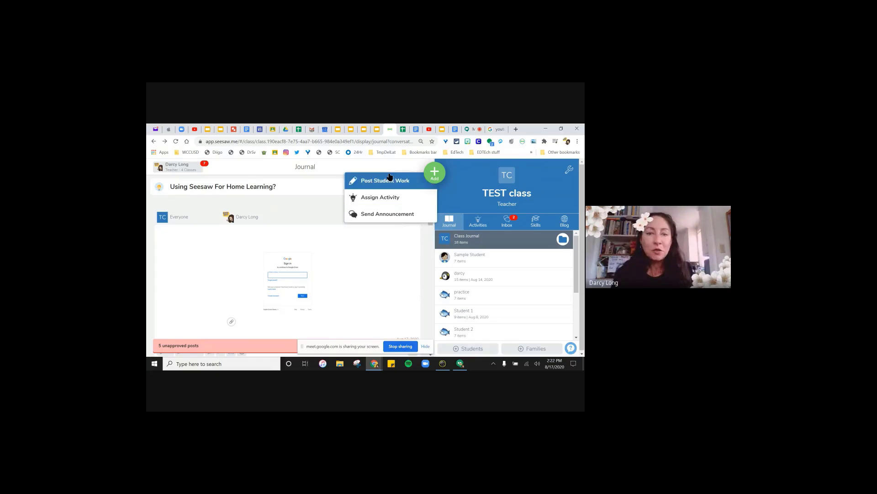
{"action": "left_click", "coordinate": [313, 204]}
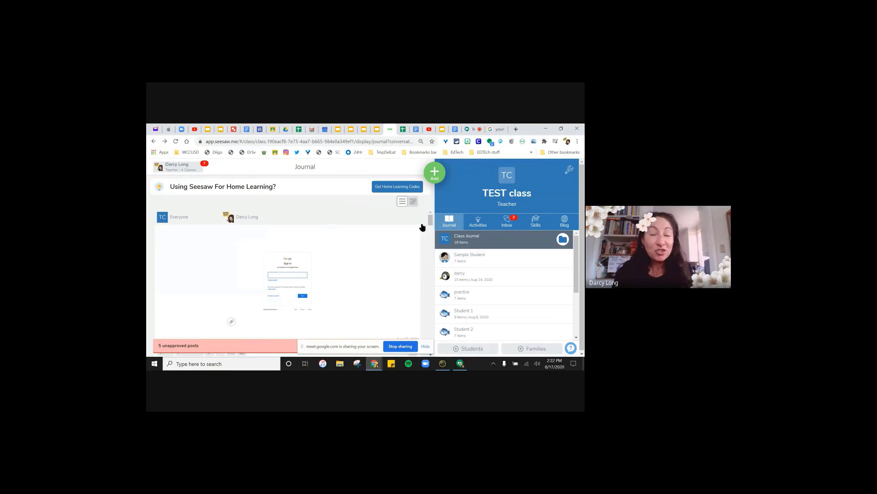
{"action": "left_click", "coordinate": [426, 175]}
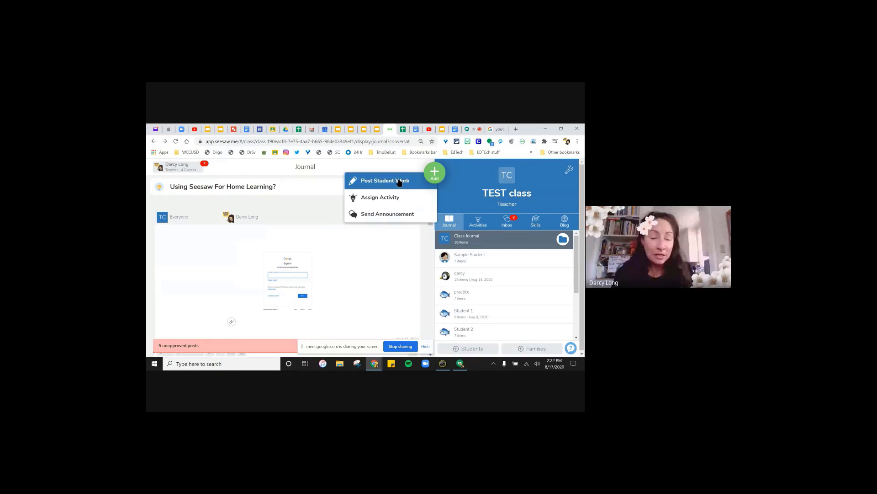
{"action": "left_click", "coordinate": [401, 262]}
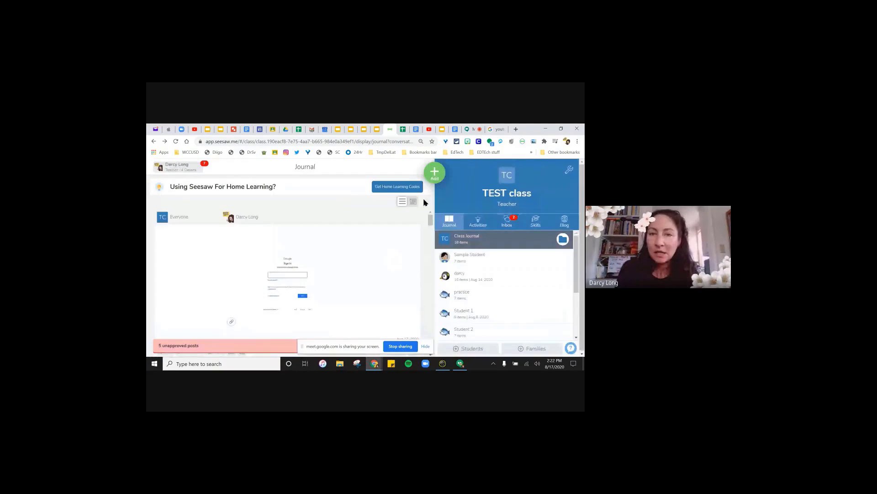
{"action": "scroll", "coordinate": [392, 224], "scroll_direction": "down", "scroll_amount": 5}
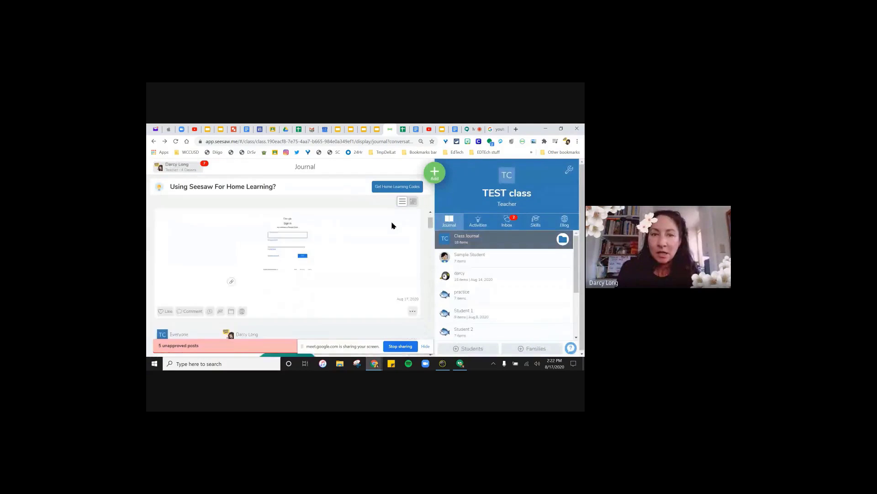
{"action": "scroll", "coordinate": [346, 213], "scroll_direction": "up", "scroll_amount": 3}
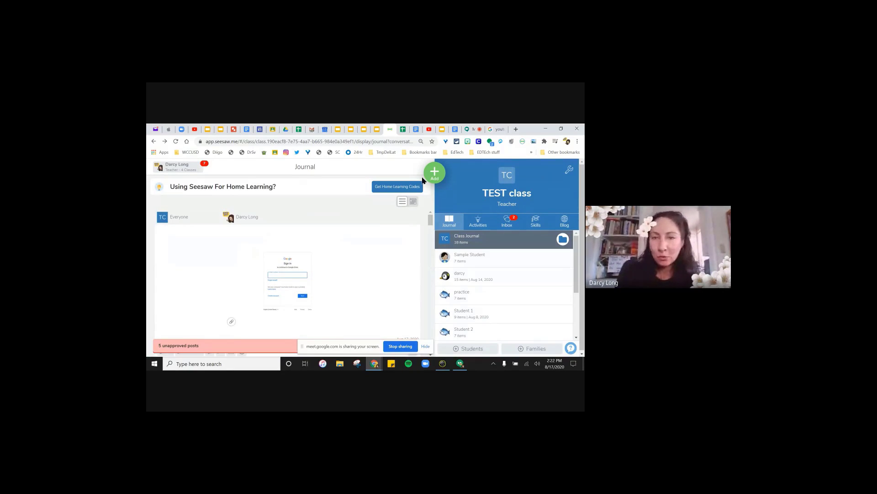
{"action": "left_click_drag", "start_coordinate": [431, 221], "coordinate": [432, 244]}
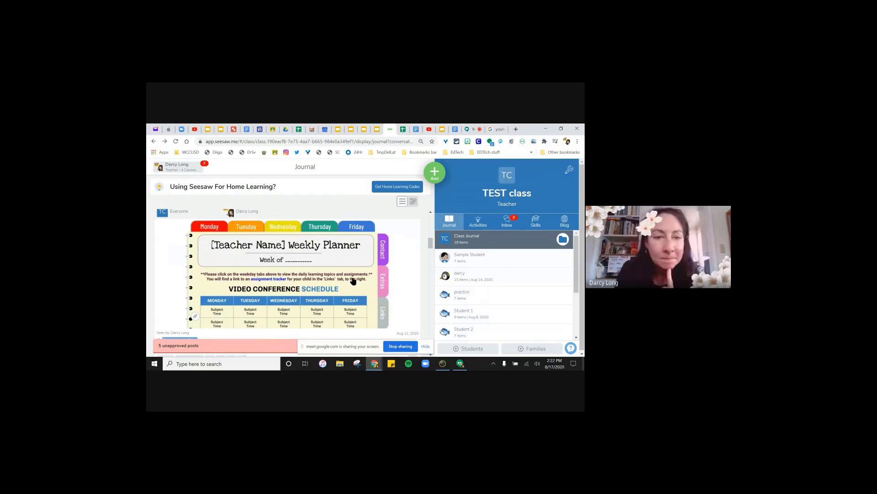
{"action": "scroll", "coordinate": [353, 281], "scroll_direction": "down", "scroll_amount": 1}
{"action": "scroll", "coordinate": [353, 281], "scroll_direction": "up", "scroll_amount": 1}
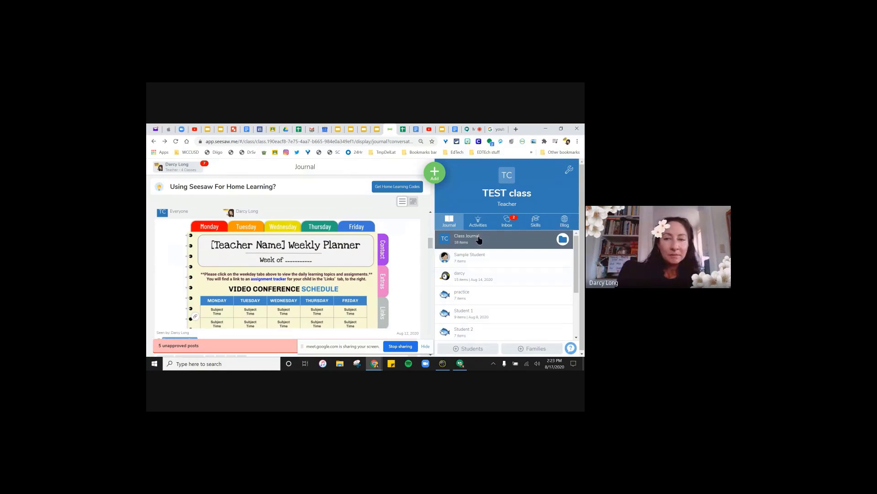
{"action": "scroll", "coordinate": [431, 244], "scroll_direction": "up", "scroll_amount": 3}
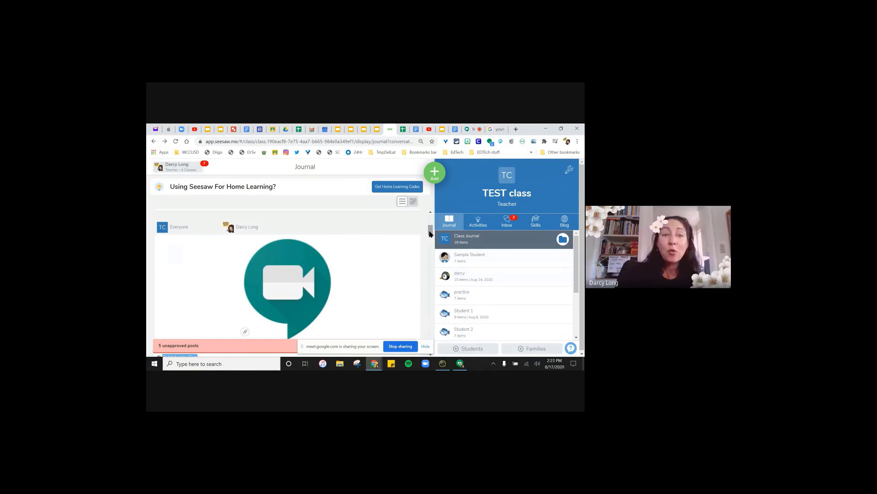
{"action": "left_click_drag", "start_coordinate": [429, 234], "coordinate": [430, 220]}
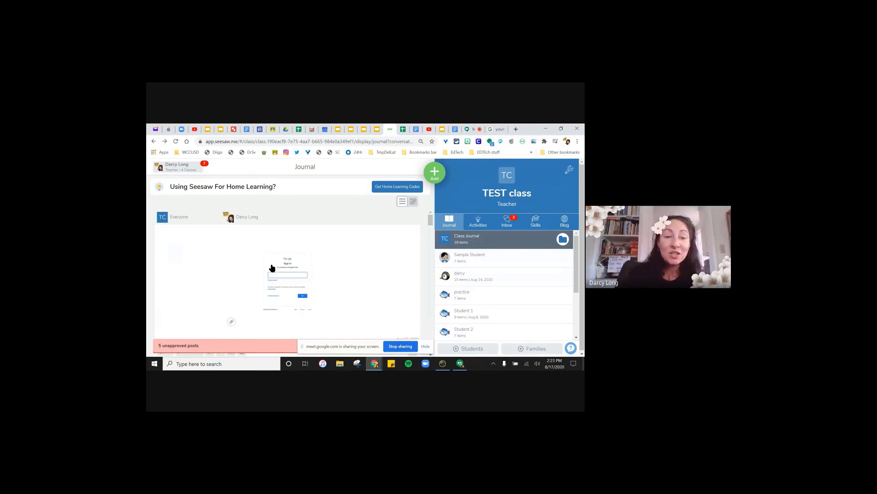
{"action": "left_click_drag", "start_coordinate": [429, 218], "coordinate": [431, 240]}
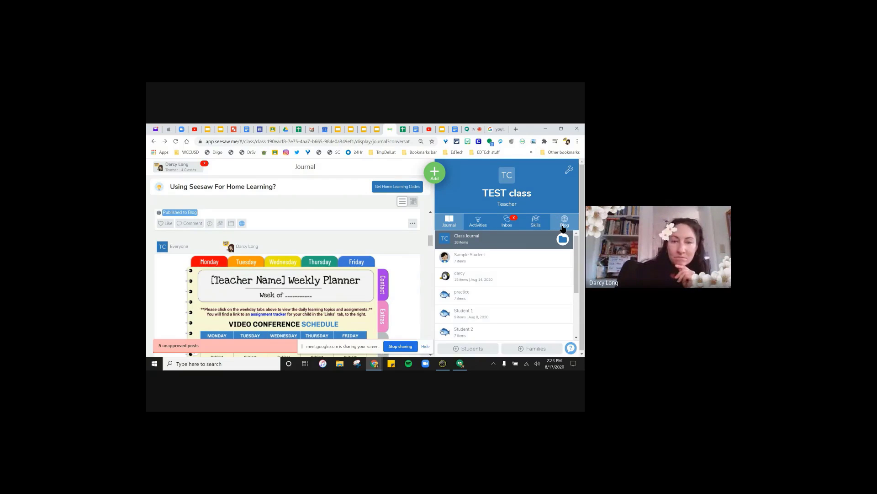
- Switch to the We Love Learning! class blog and scroll through its posts
{"action": "left_click", "coordinate": [563, 229]}
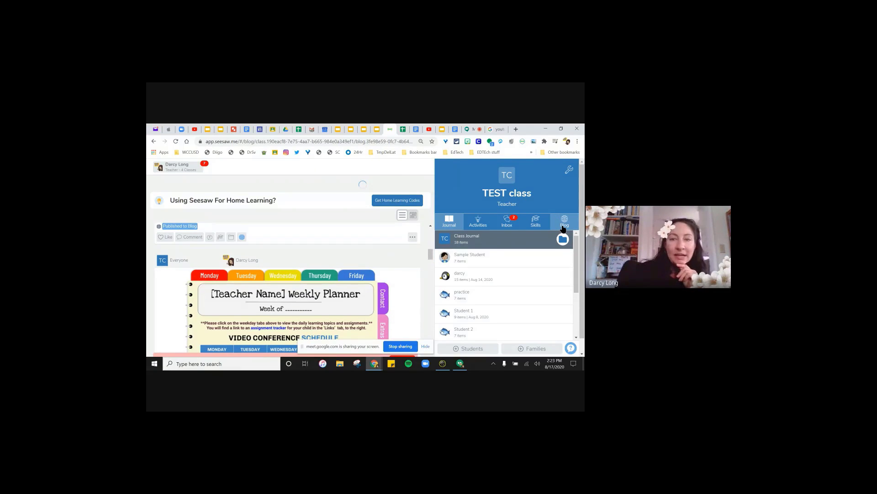
{"action": "left_click_drag", "start_coordinate": [435, 193], "coordinate": [435, 208]}
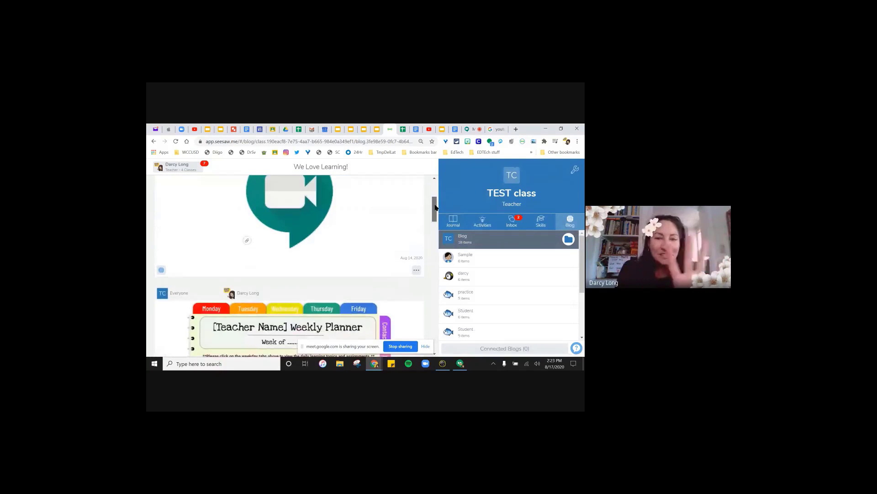
{"action": "left_click_drag", "start_coordinate": [435, 207], "coordinate": [440, 243]}
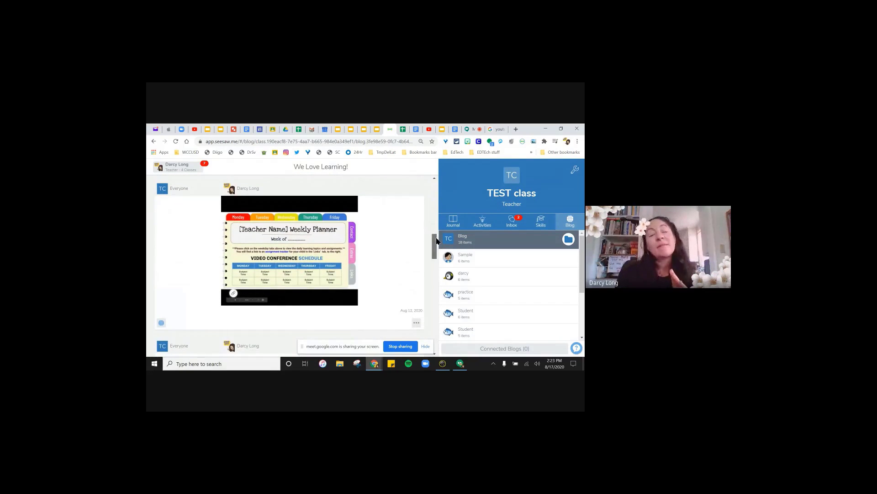
{"action": "left_click_drag", "start_coordinate": [436, 241], "coordinate": [440, 208]}
- Publish the Drive recording journal post to the class blog, then go to the blog
{"action": "left_click", "coordinate": [444, 222]}
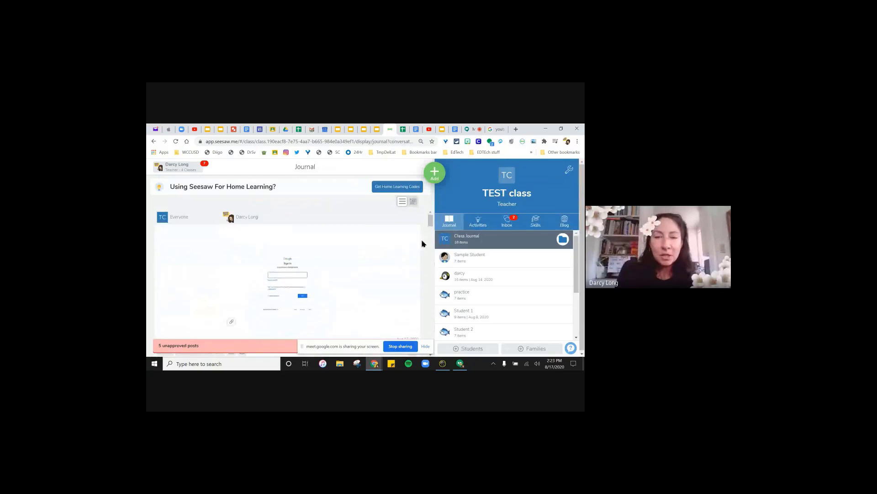
{"action": "scroll", "coordinate": [431, 222], "scroll_direction": "down", "scroll_amount": 1}
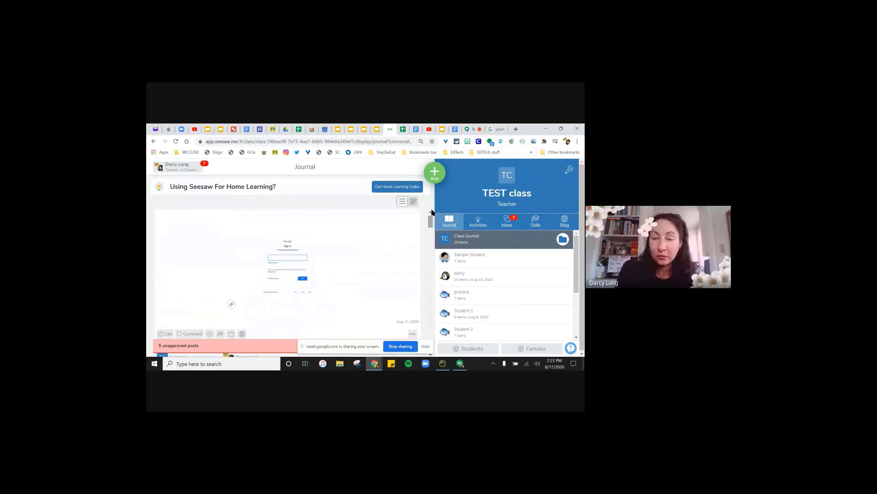
{"action": "left_click", "coordinate": [436, 173]}
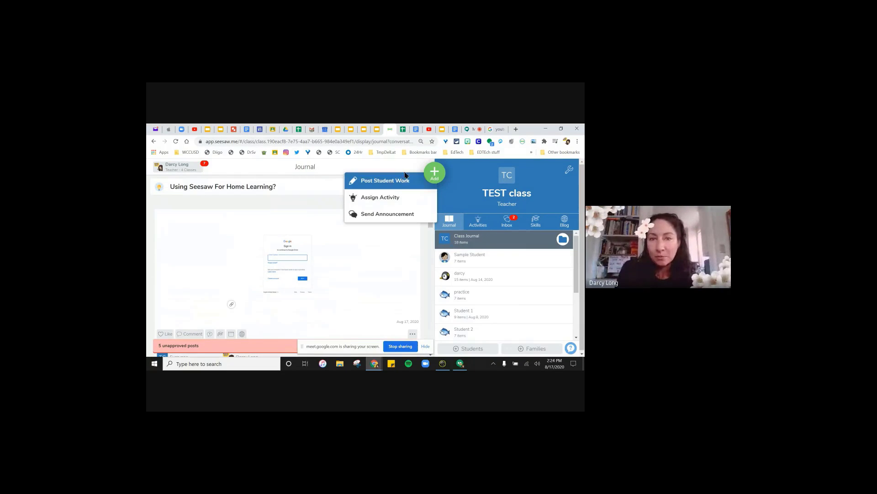
{"action": "left_click", "coordinate": [423, 262]}
{"action": "scroll", "coordinate": [266, 300], "scroll_direction": "down", "scroll_amount": 2}
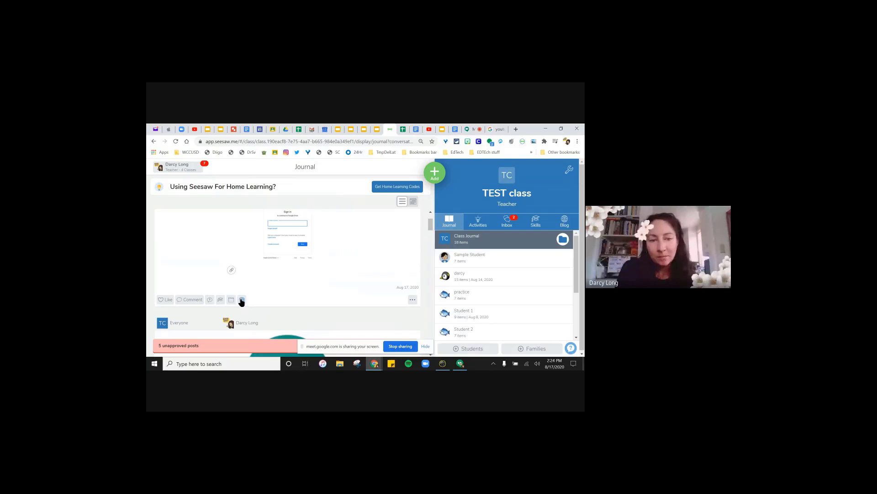
{"action": "left_click", "coordinate": [243, 300]}
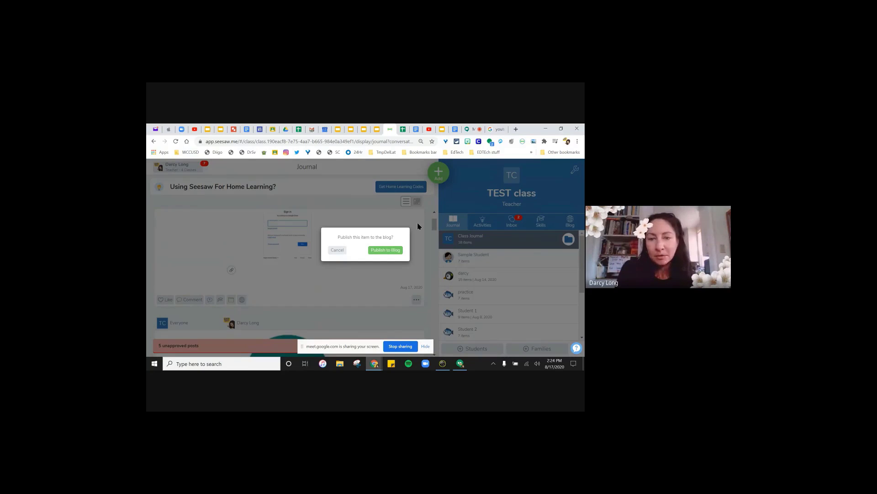
{"action": "left_click", "coordinate": [385, 249]}
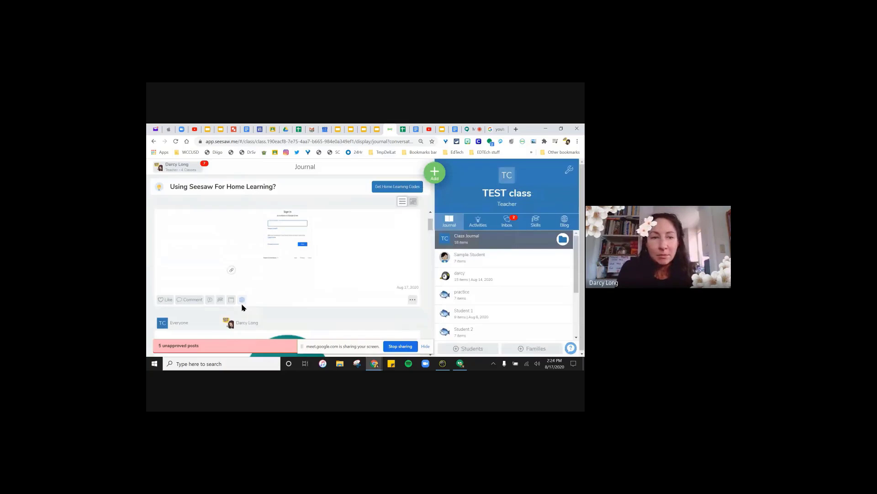
{"action": "left_click", "coordinate": [243, 302]}
- Open the blog post's Meet recording link in Drive, close both, then return to Meet
{"action": "scroll", "coordinate": [320, 255], "scroll_direction": "down", "scroll_amount": 4}
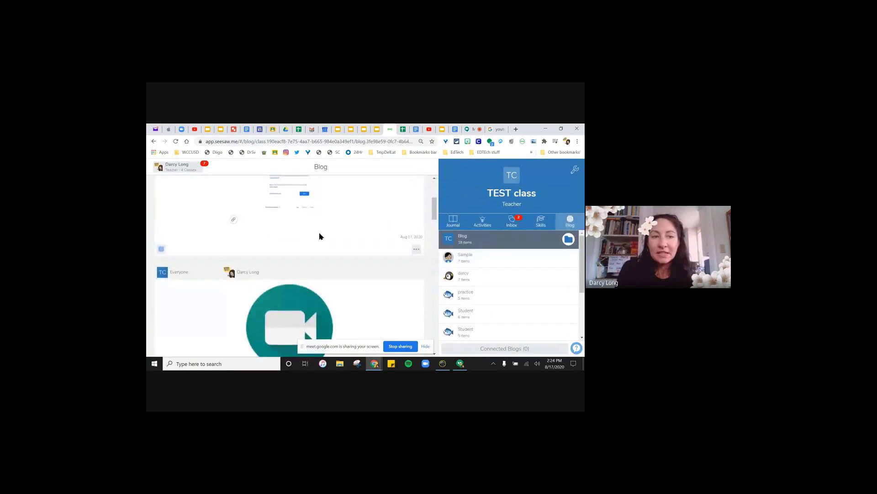
{"action": "scroll", "coordinate": [273, 228], "scroll_direction": "up", "scroll_amount": 3}
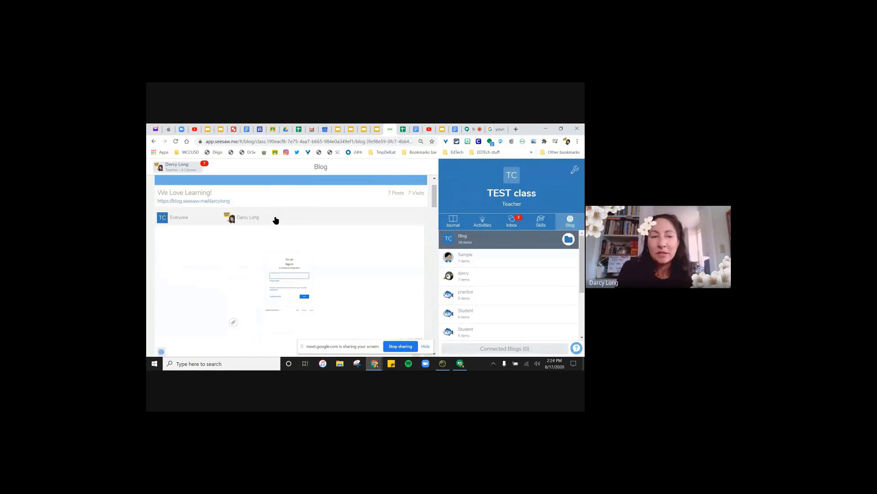
{"action": "left_click", "coordinate": [287, 296]}
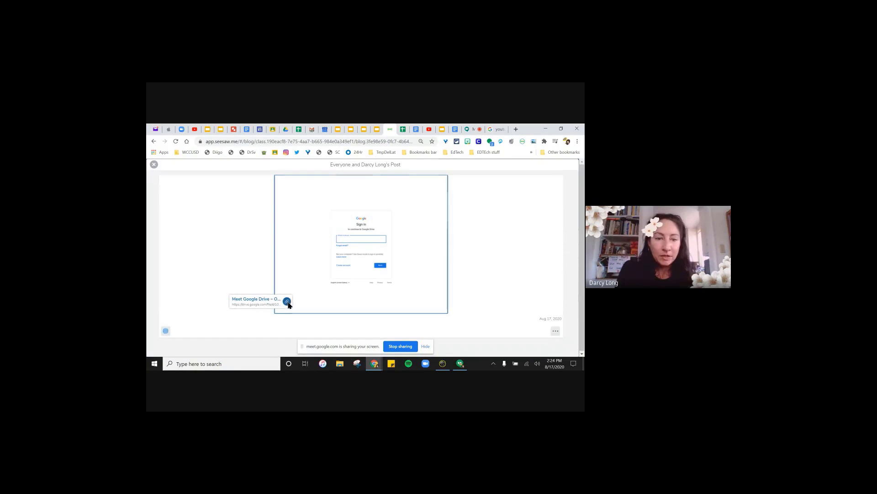
{"action": "left_click", "coordinate": [287, 303]}
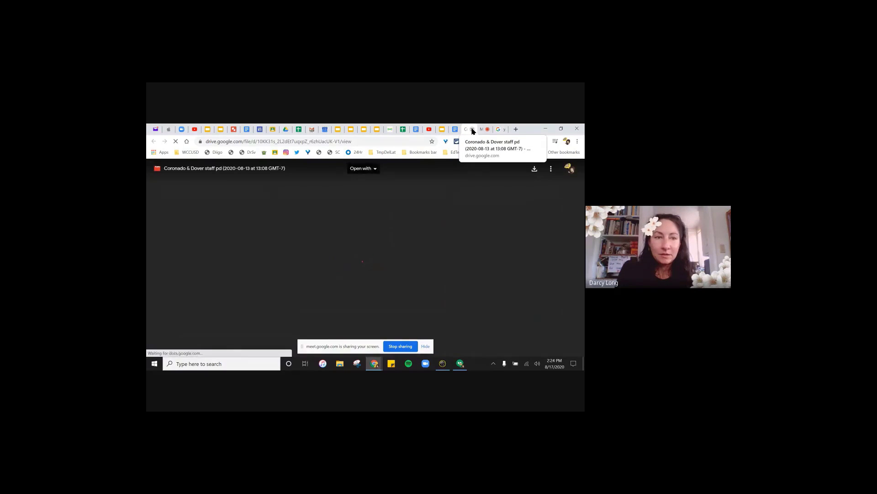
{"action": "left_click", "coordinate": [472, 129]}
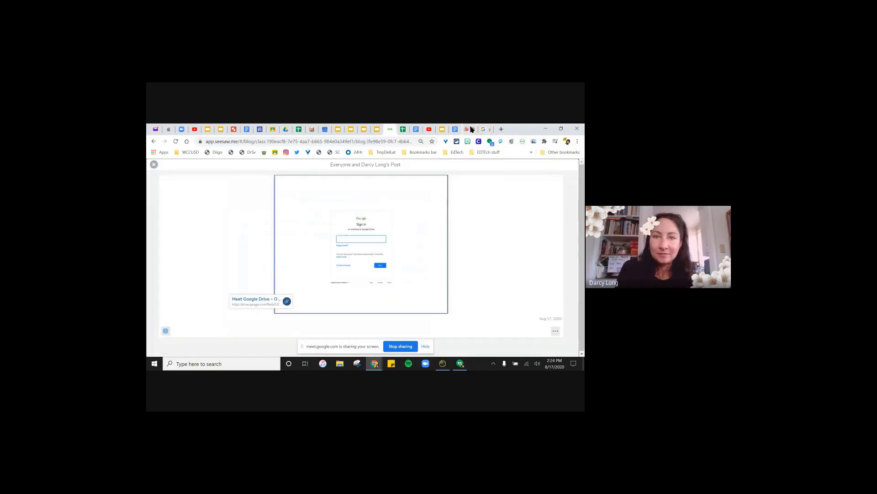
{"action": "left_click", "coordinate": [154, 164]}
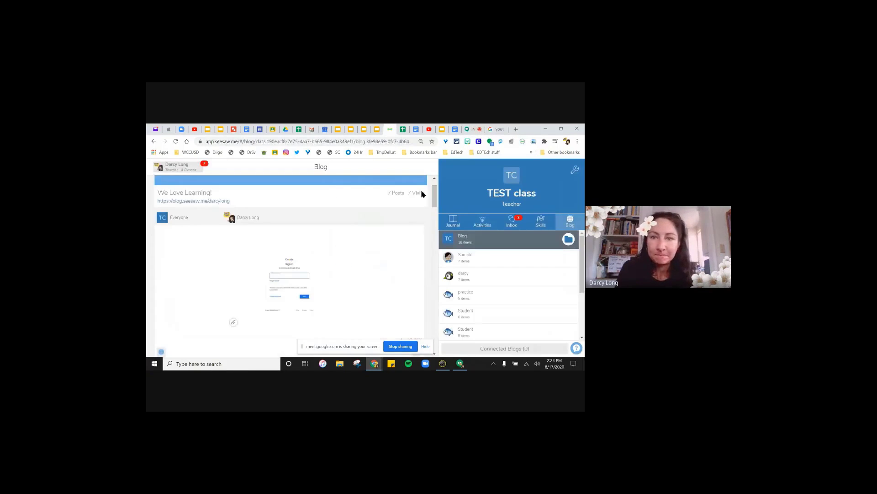
{"action": "left_click", "coordinate": [469, 131]}
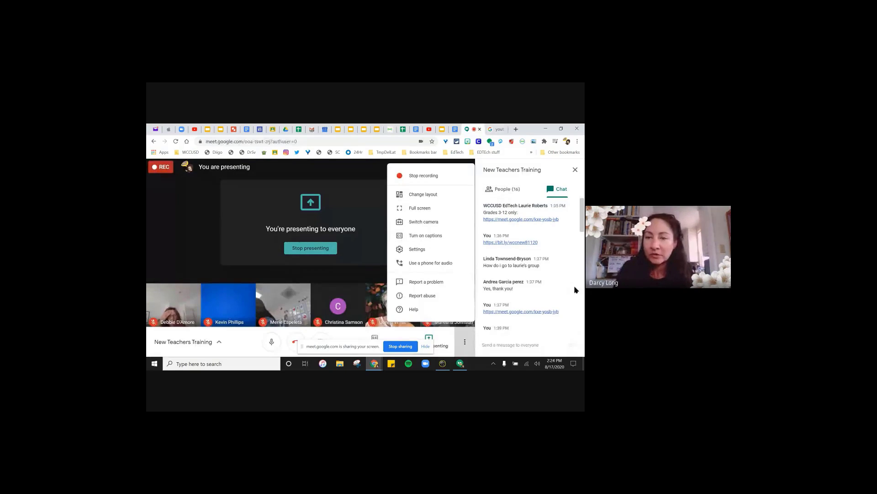
- Dismiss the Meet menu, scroll the chat, and bring up the 'We Love Learning!' Seesaw blog
{"action": "left_click", "coordinate": [582, 219]}
{"action": "left_click_drag", "start_coordinate": [583, 219], "coordinate": [582, 232]}
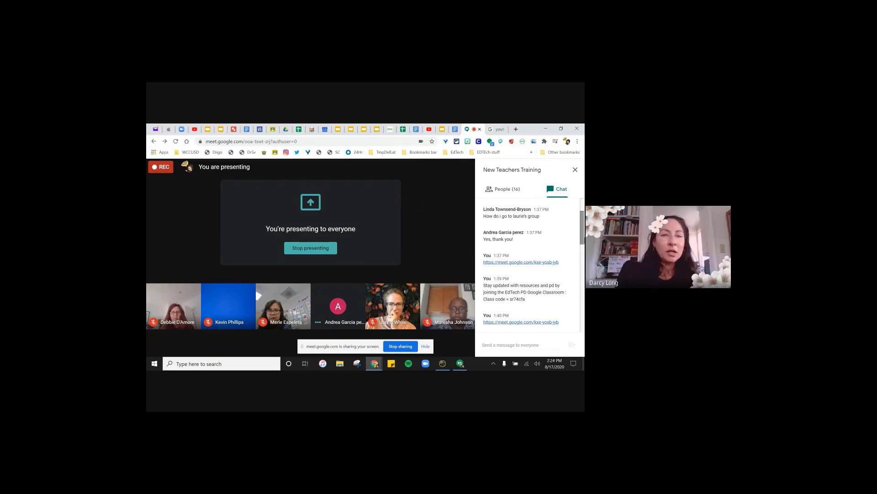
{"action": "left_click", "coordinate": [390, 129]}
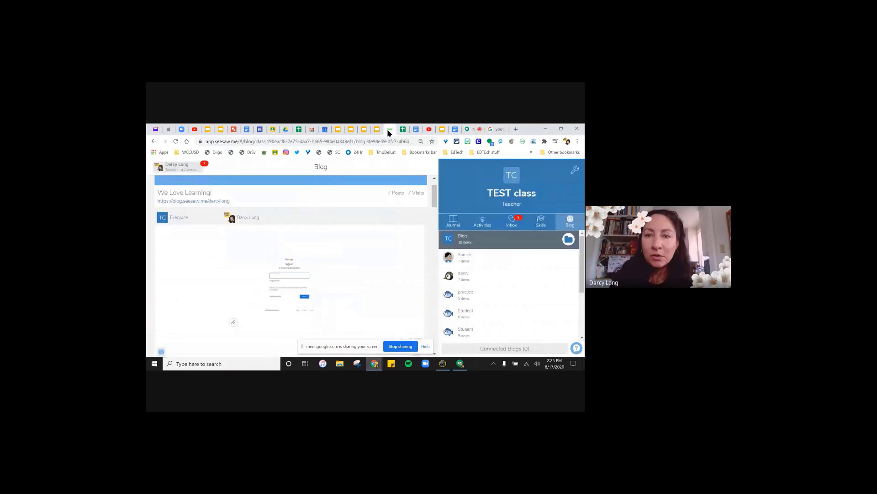
{"action": "left_click", "coordinate": [517, 222]}
{"action": "left_click", "coordinate": [575, 169]}
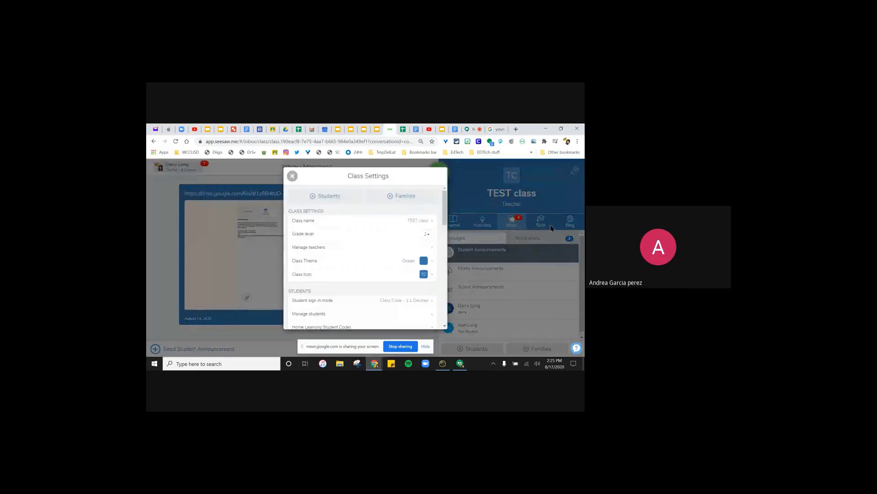
{"action": "left_click_drag", "start_coordinate": [445, 204], "coordinate": [451, 238]}
{"action": "left_click_drag", "start_coordinate": [452, 235], "coordinate": [451, 234]}
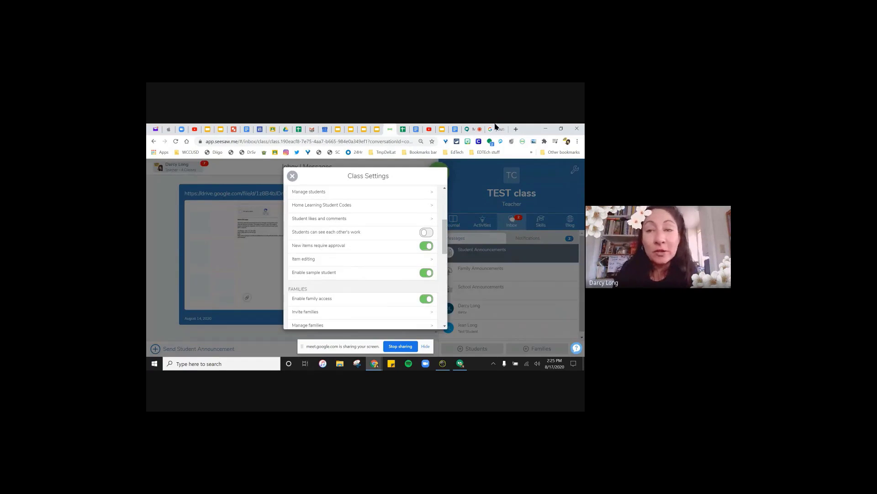
{"action": "left_click", "coordinate": [291, 177]}
{"action": "left_click", "coordinate": [570, 221]}
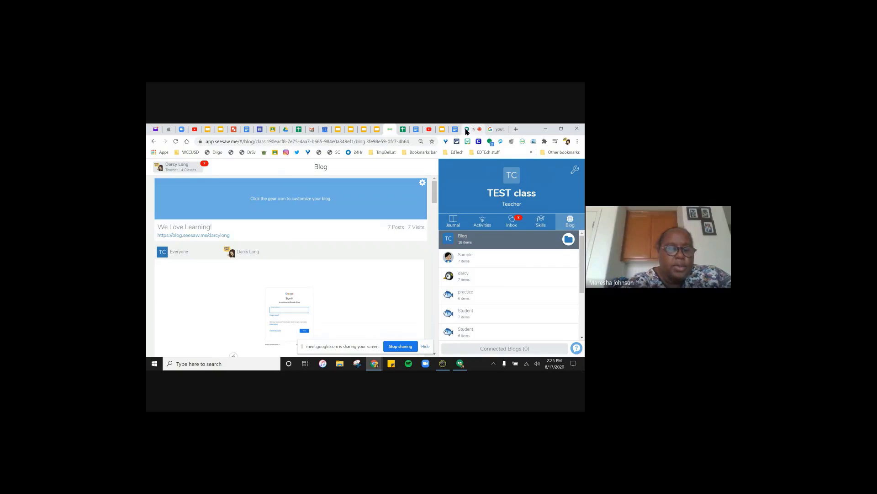
- Switch back to the Google Meet call showing the New Teachers Training chat
{"action": "left_click", "coordinate": [466, 130]}
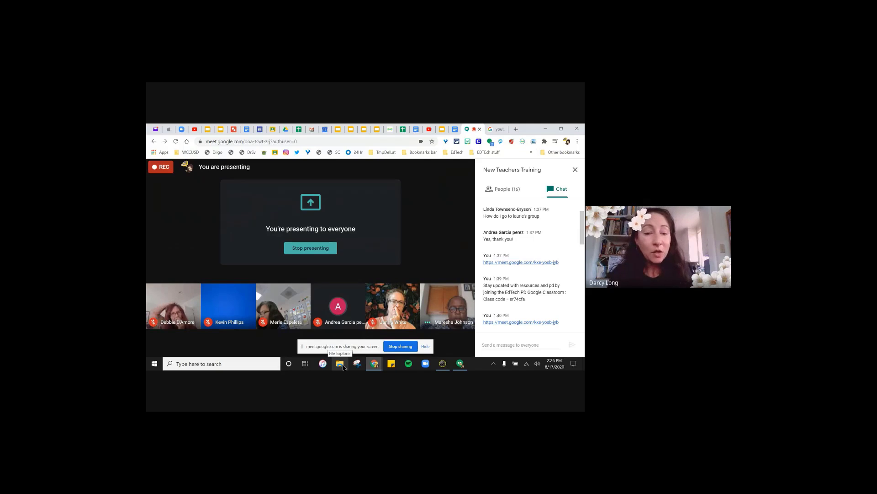
- In File Explorer, open Documents > Zoom and view the 2020-03-23 meeting folder's saved chat
{"action": "left_click", "coordinate": [342, 366]}
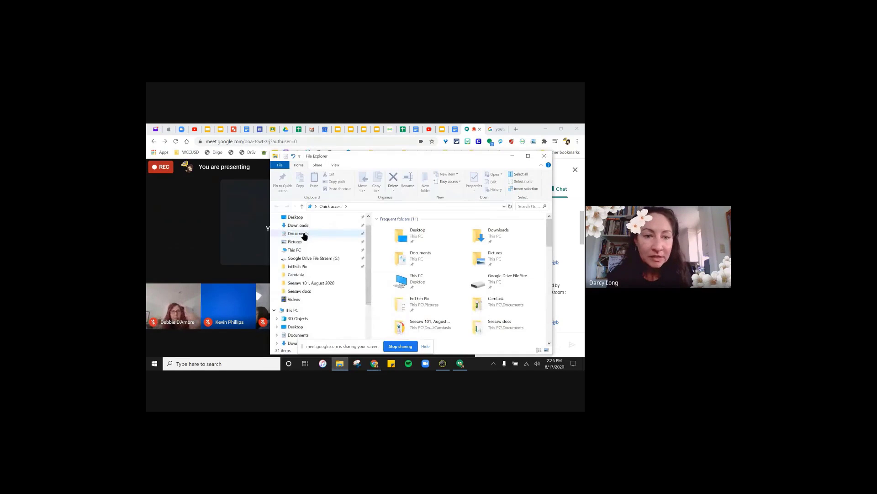
{"action": "left_click", "coordinate": [305, 233]}
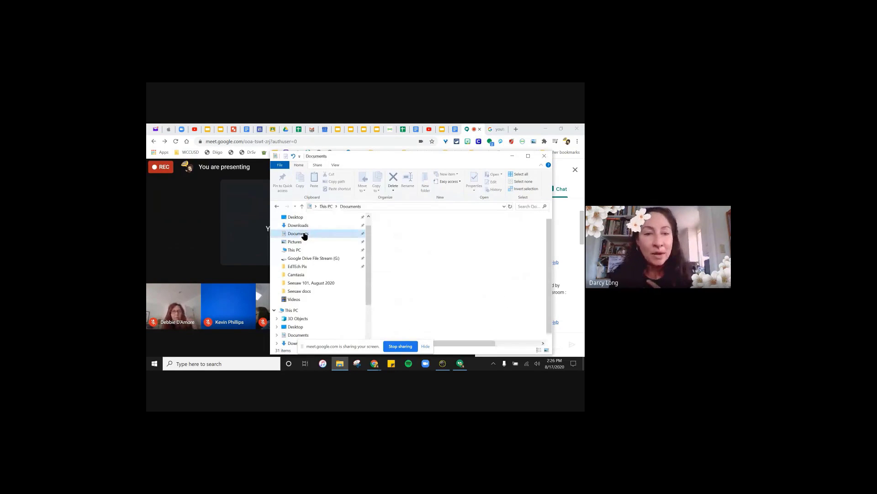
{"action": "left_click", "coordinate": [397, 317]}
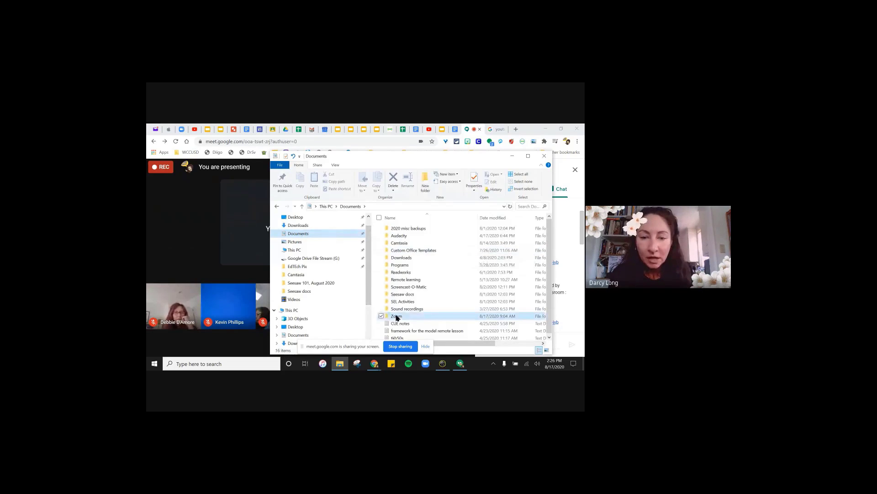
{"action": "double_click", "coordinate": [397, 317]}
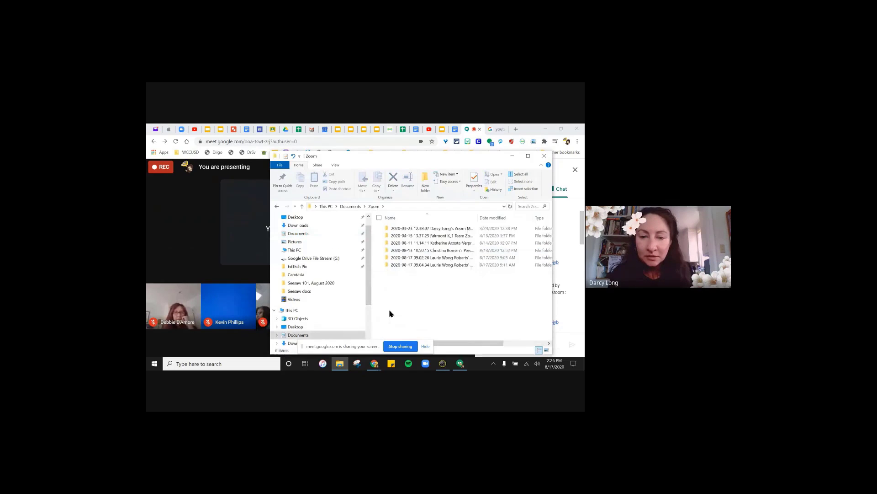
{"action": "double_click", "coordinate": [432, 229]}
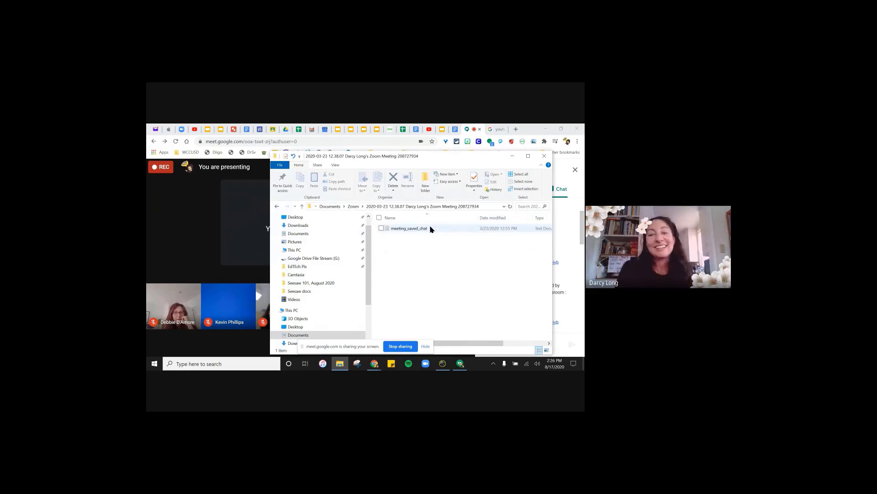
{"action": "scroll", "coordinate": [388, 258], "scroll_direction": "right", "scroll_amount": 1}
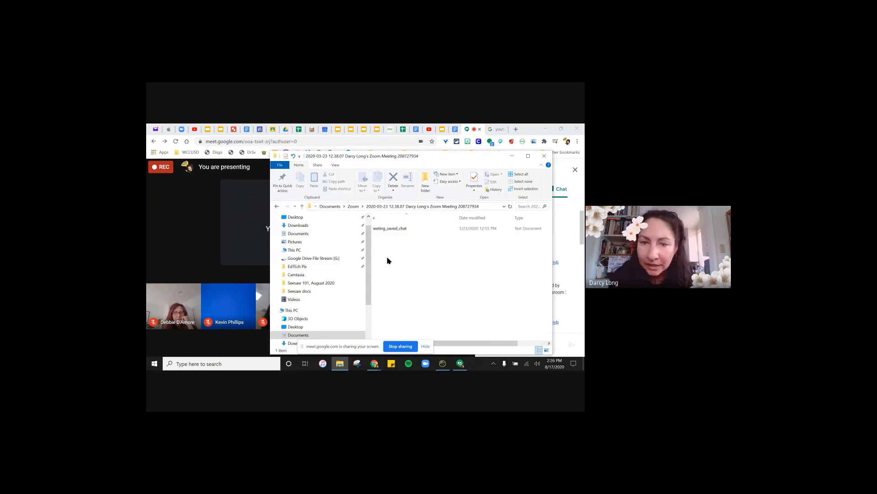
- Open the 2020-04-15 Fairmont K_1 Team meeting folder, then bring the Meet call back
{"action": "left_click", "coordinate": [276, 206]}
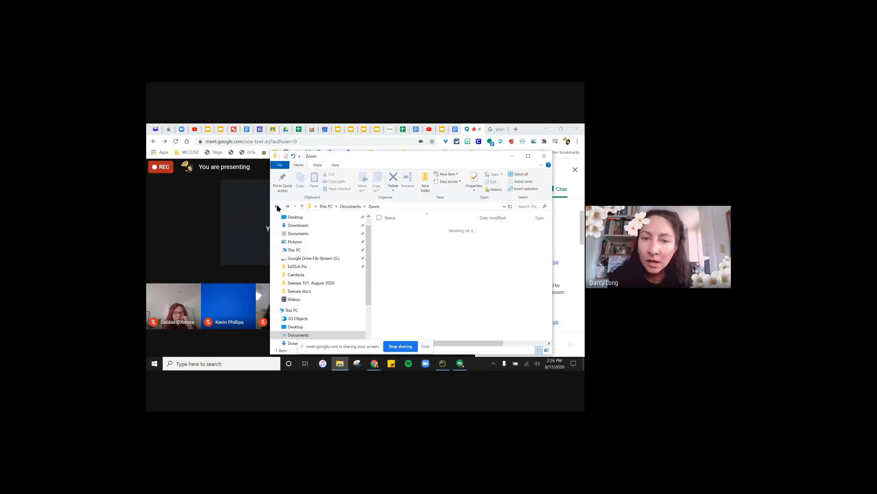
{"action": "left_click", "coordinate": [463, 235]}
{"action": "double_click", "coordinate": [464, 235]}
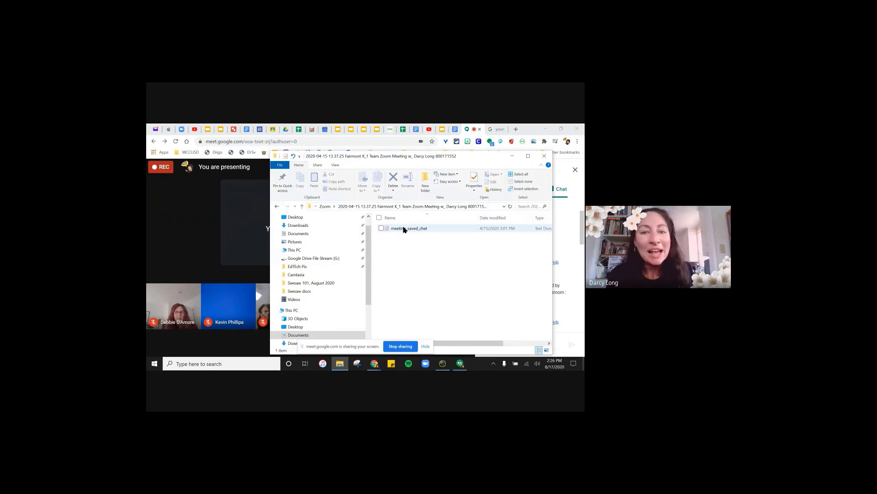
{"action": "left_click", "coordinate": [286, 131]}
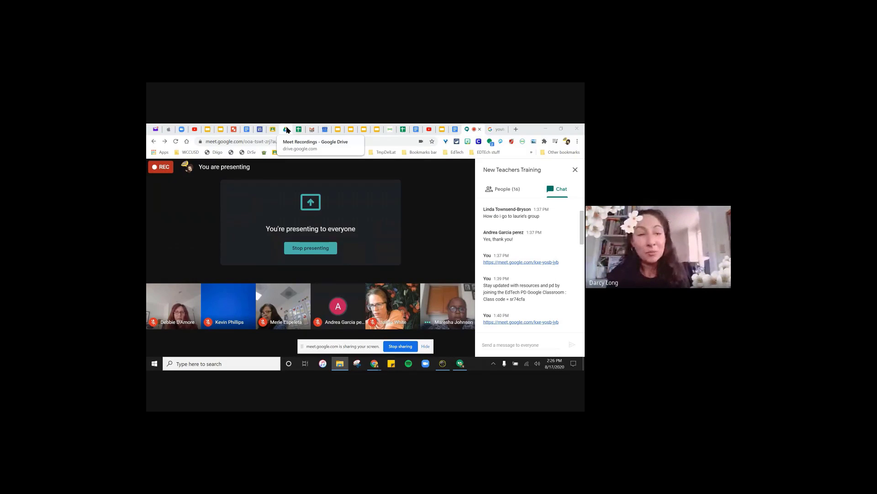
- Show the Drive Meet Recordings folder, briefly expanding and collapsing Videos in the sidebar
{"action": "left_click", "coordinate": [286, 129]}
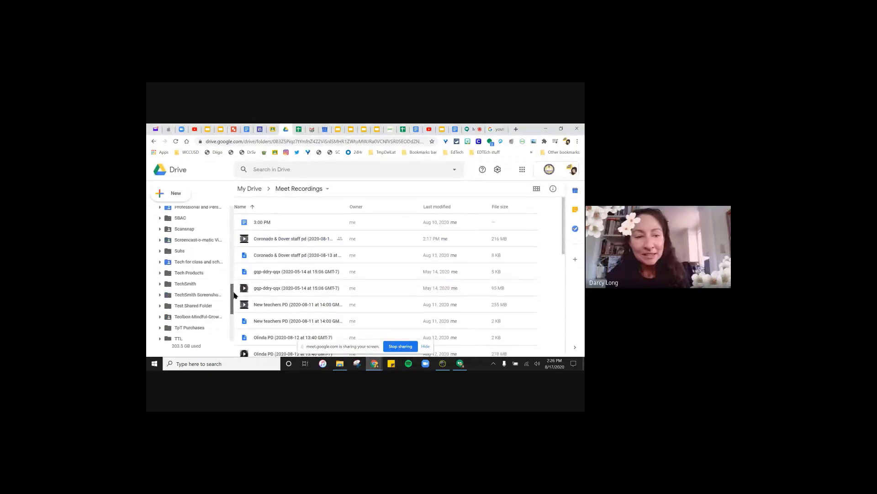
{"action": "scroll", "coordinate": [234, 294], "scroll_direction": "down", "scroll_amount": 2}
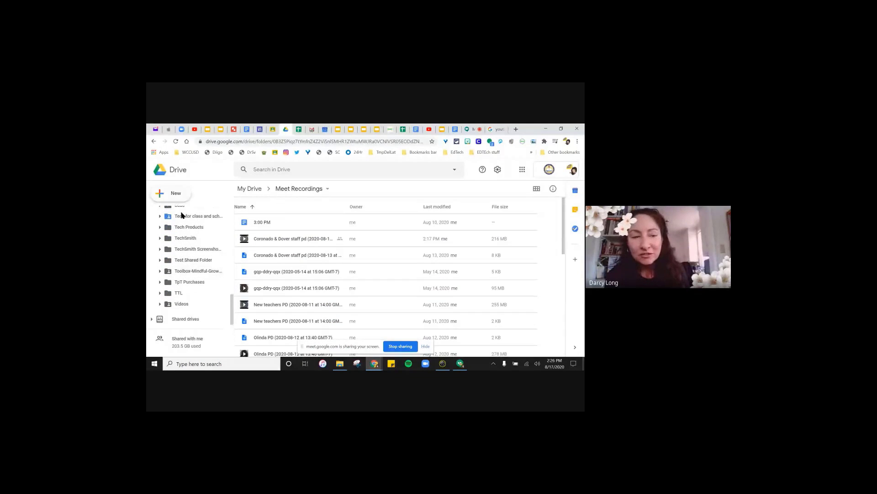
{"action": "left_click", "coordinate": [161, 305]}
{"action": "scroll", "coordinate": [172, 304], "scroll_direction": "down", "scroll_amount": 3}
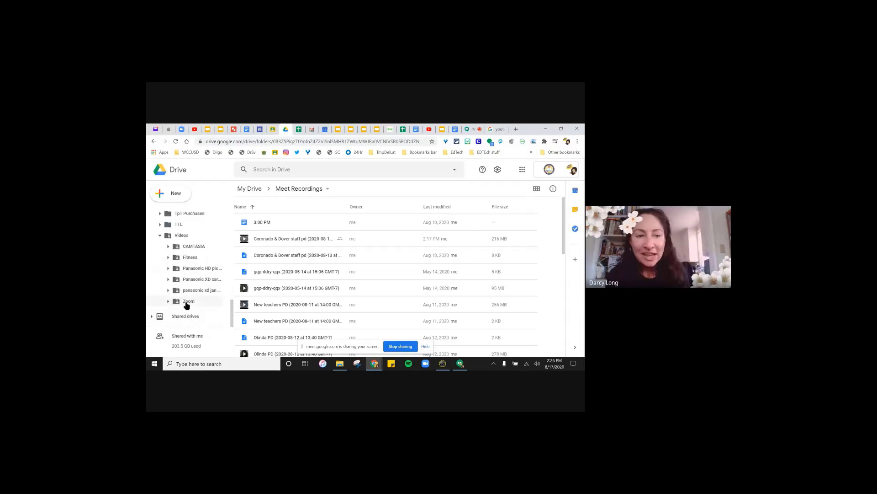
{"action": "left_click", "coordinate": [159, 235]}
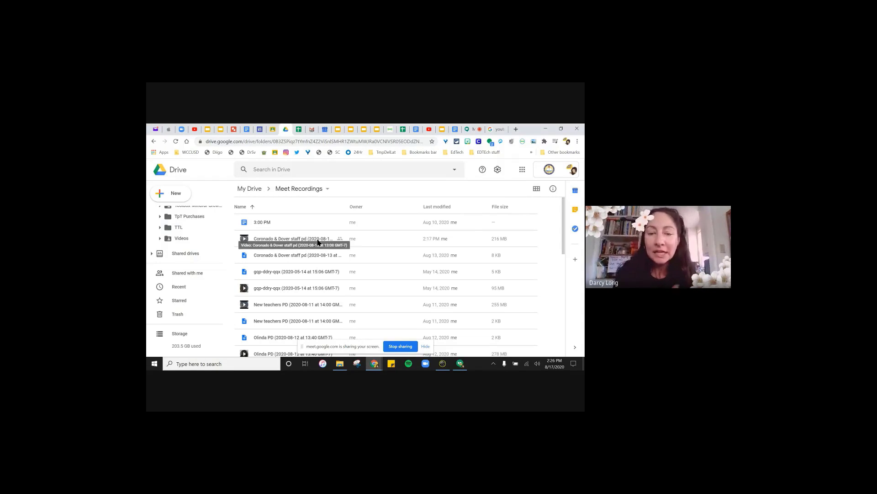
{"action": "left_click", "coordinate": [373, 365]}
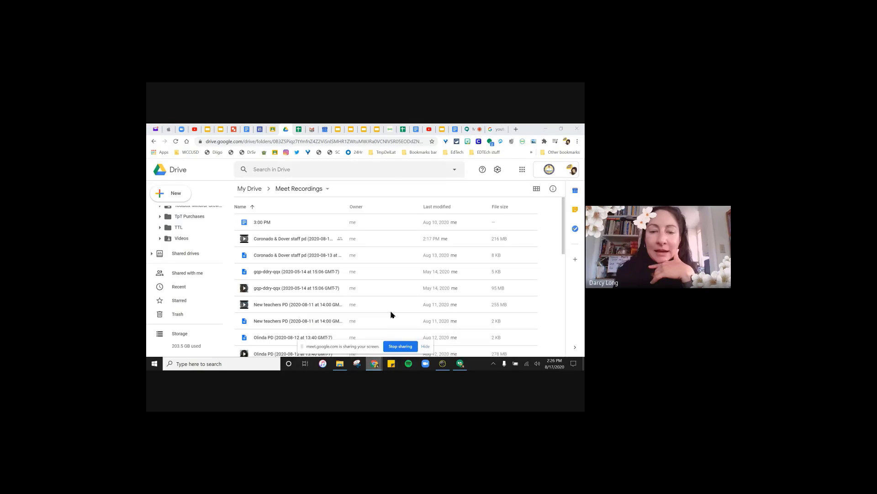
- Go to the Meet call, then to the Seesaw TEST class blog 'We Love Learning!'
{"action": "left_click", "coordinate": [467, 130]}
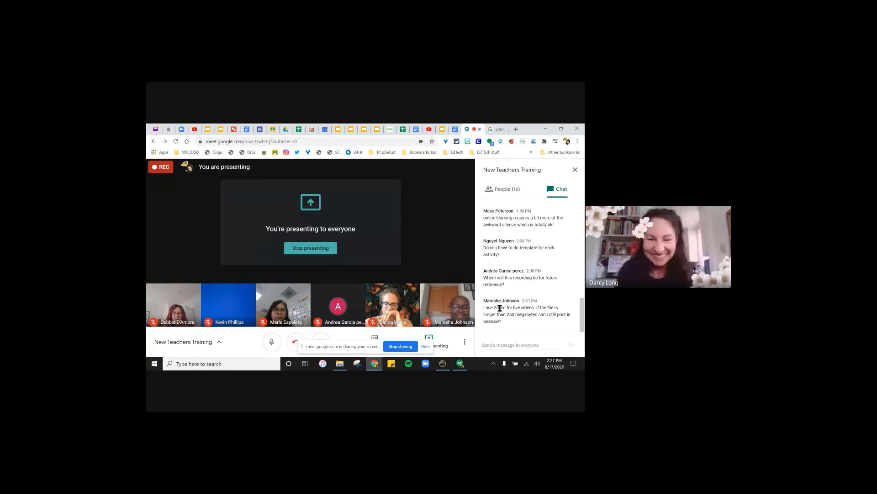
{"action": "left_click", "coordinate": [390, 130]}
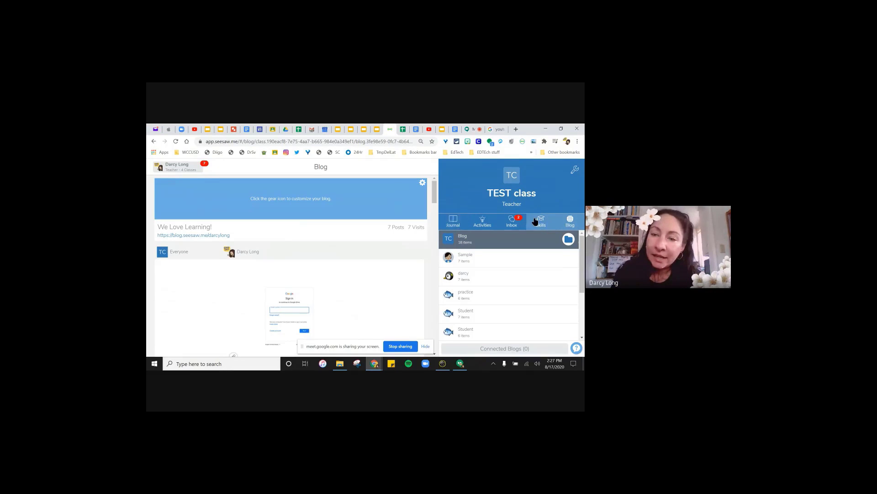
- Open the TEST class Journal, demo adding four family members for Student 1, then close Invite Families
{"action": "left_click", "coordinate": [452, 222]}
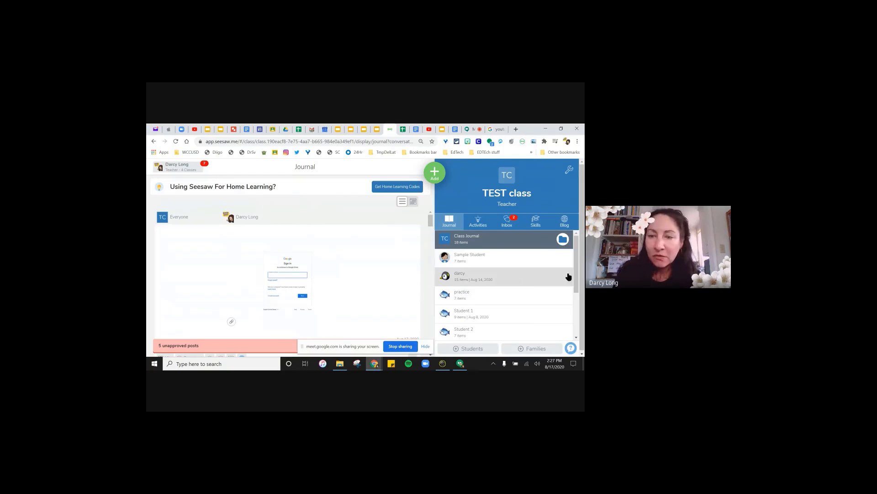
{"action": "left_click", "coordinate": [520, 350]}
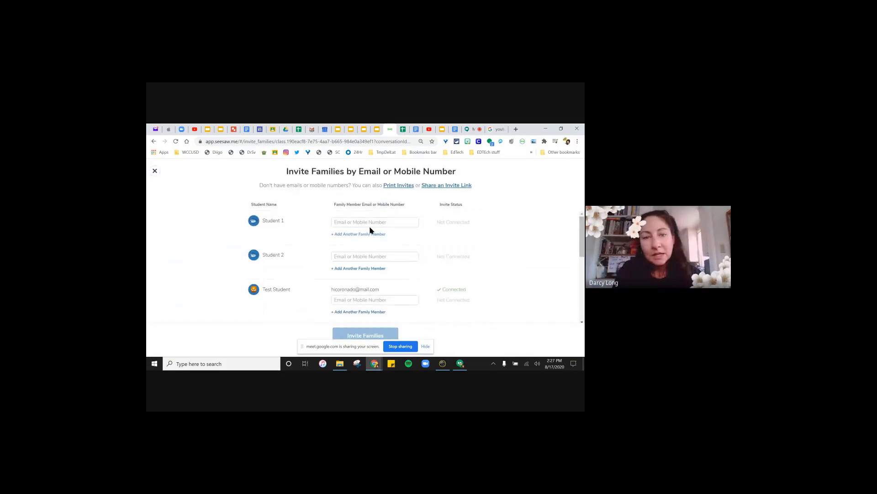
{"action": "left_click", "coordinate": [371, 221]}
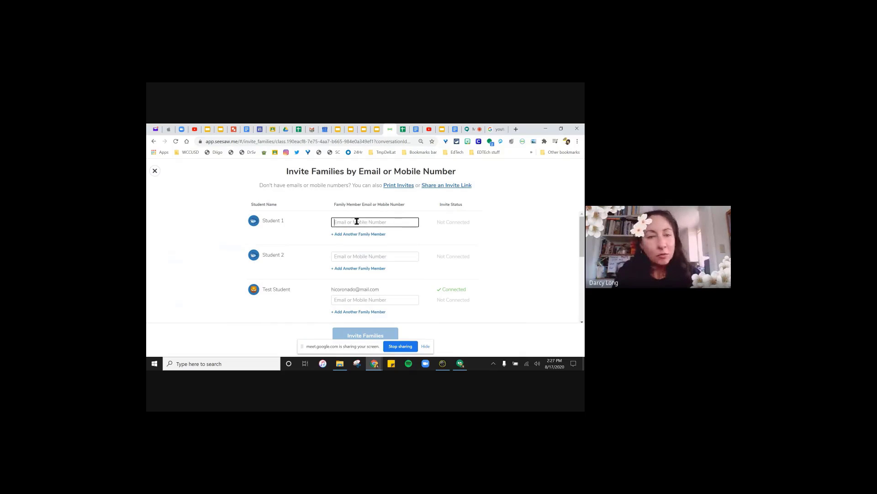
{"action": "left_click", "coordinate": [333, 235]}
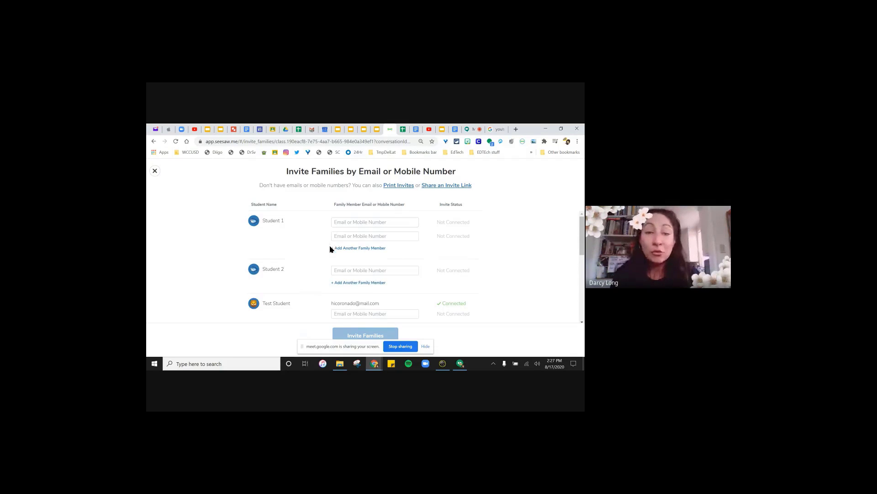
{"action": "left_click", "coordinate": [333, 248]}
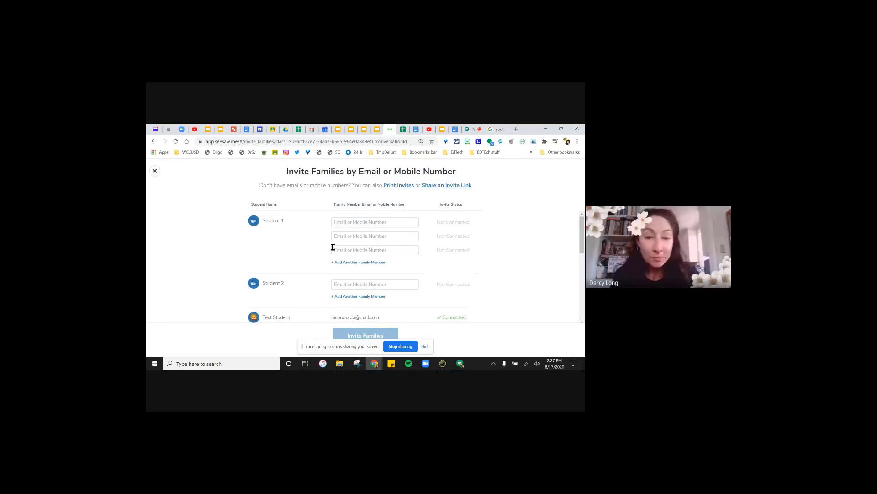
{"action": "left_click", "coordinate": [333, 262]}
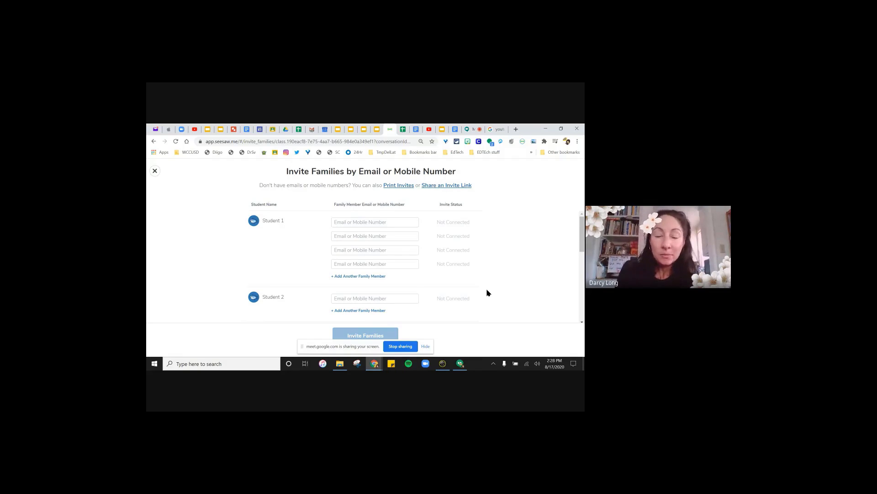
{"action": "scroll", "coordinate": [476, 280], "scroll_direction": "down", "scroll_amount": 3}
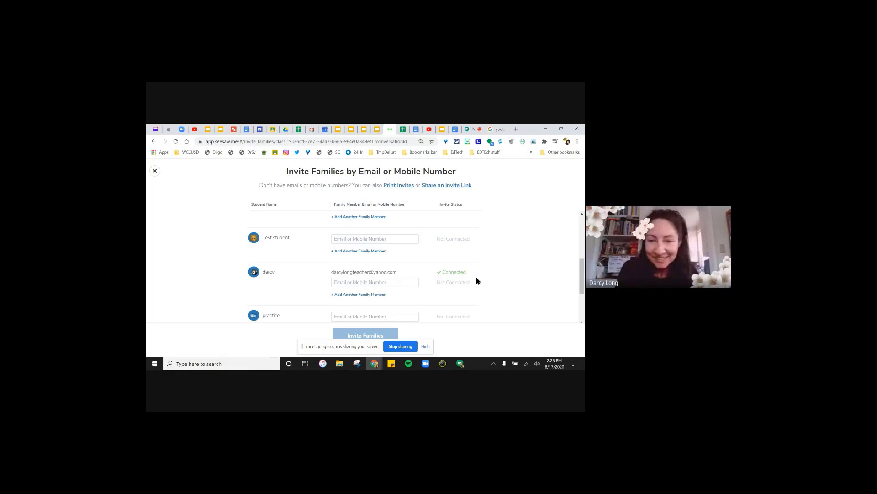
{"action": "scroll", "coordinate": [458, 283], "scroll_direction": "up", "scroll_amount": 1}
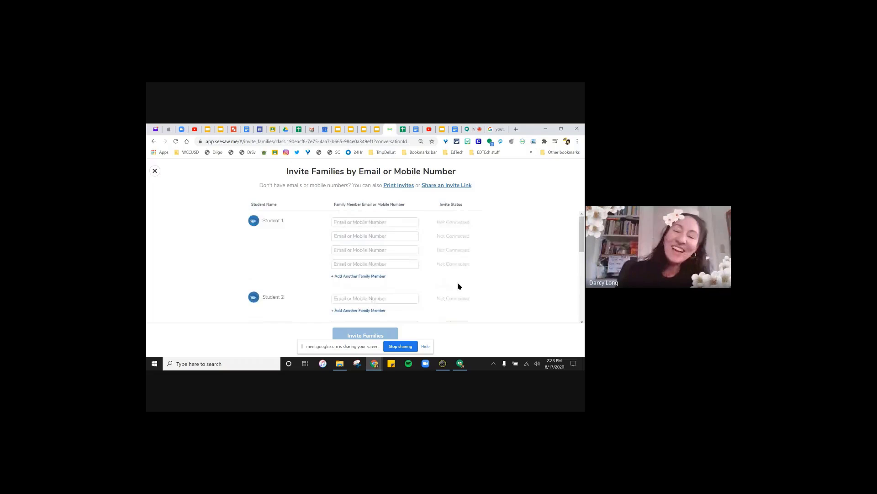
{"action": "left_click", "coordinate": [155, 171]}
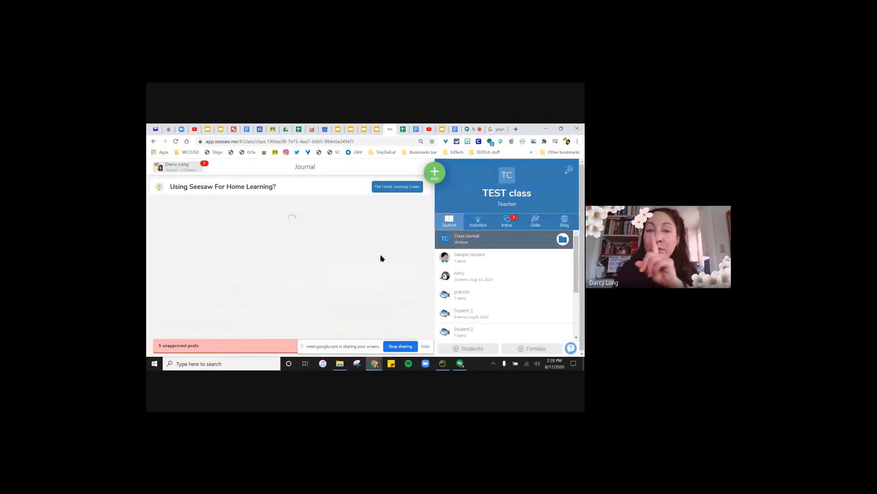
- In the inbox, draft an announcement to All Family Members, then discard it unsent
{"action": "left_click", "coordinate": [510, 227]}
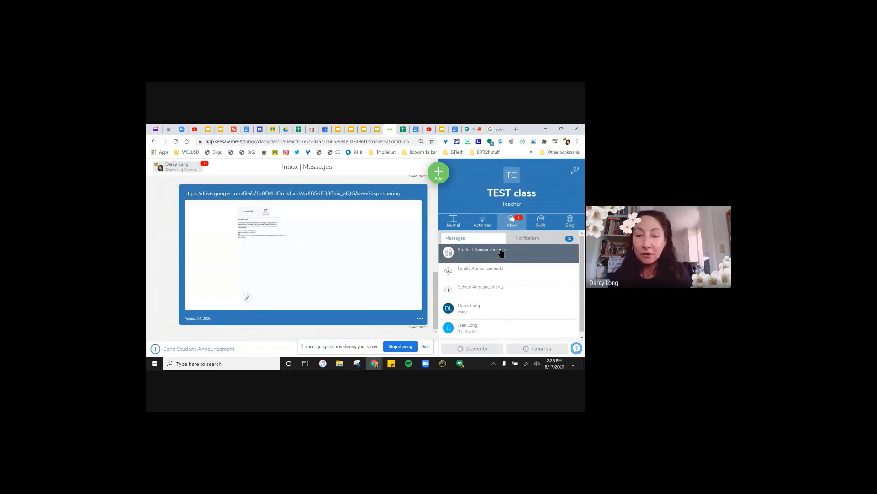
{"action": "left_click", "coordinate": [440, 182]}
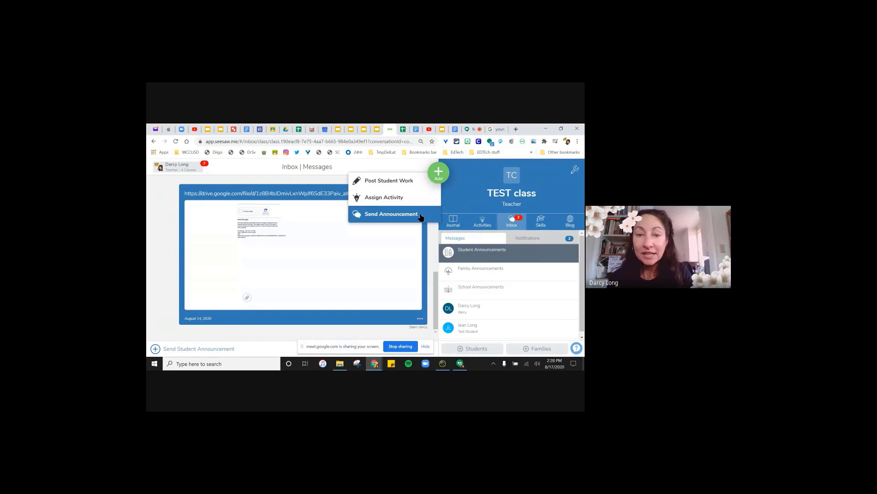
{"action": "left_click", "coordinate": [434, 210]}
{"action": "left_click", "coordinate": [423, 189]}
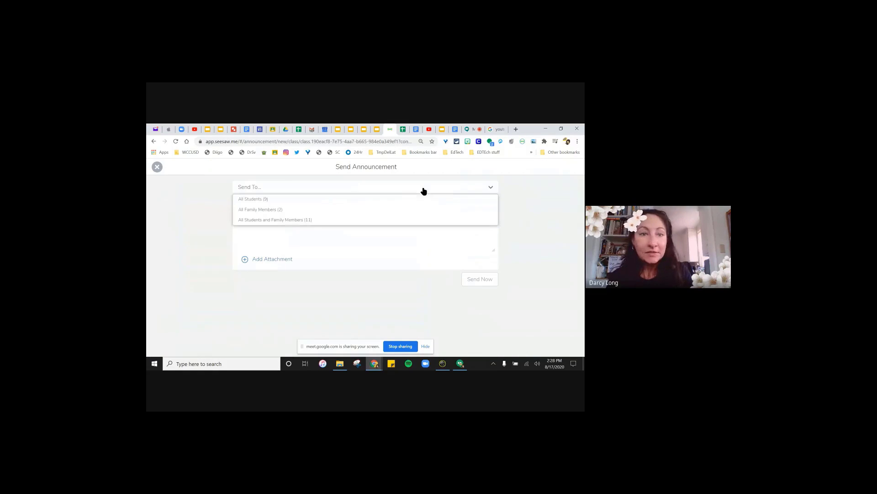
{"action": "left_click", "coordinate": [273, 210]}
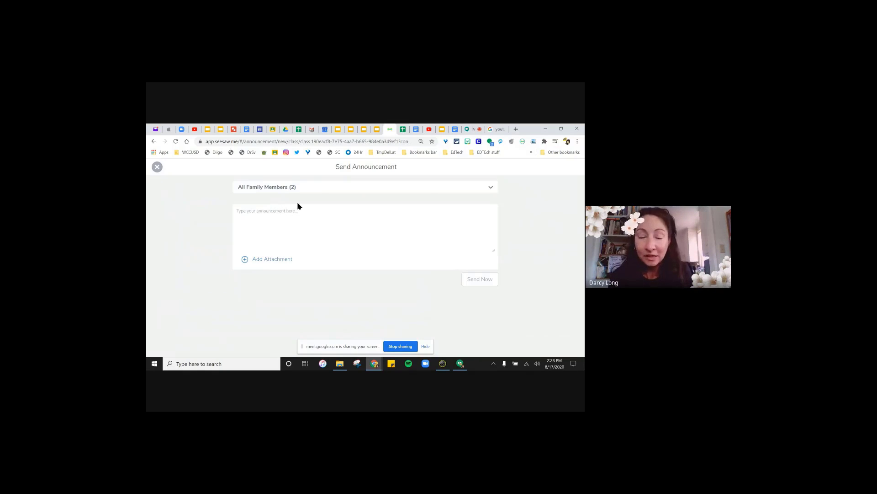
{"action": "left_click", "coordinate": [478, 188]}
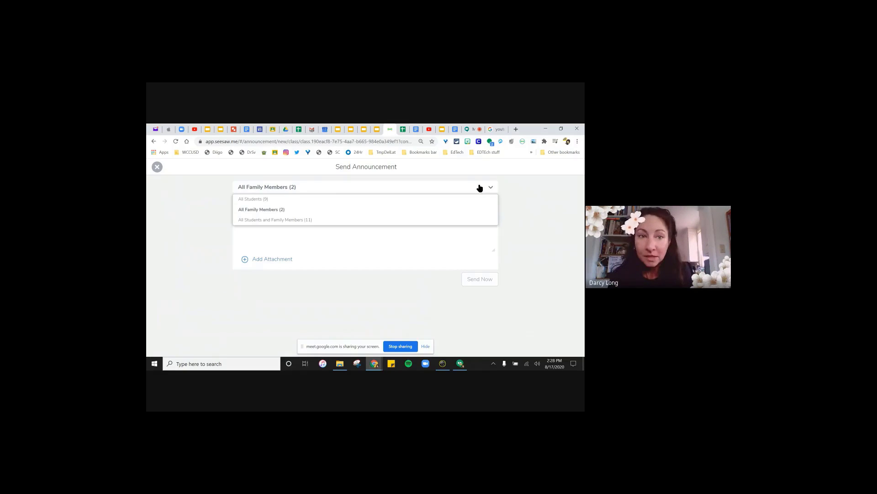
{"action": "left_click", "coordinate": [280, 210]}
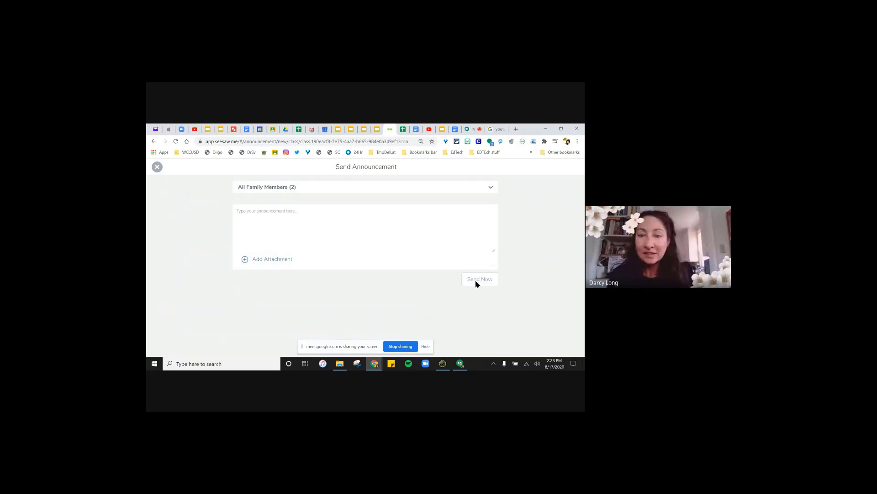
{"action": "left_click", "coordinate": [157, 167]}
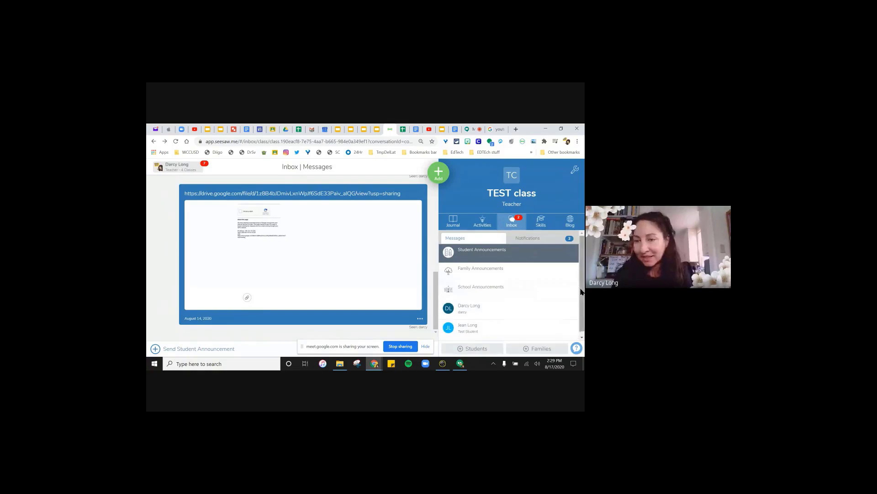
- Open a parent's private conversation from the Inbox Messages list and scroll its April 2020 messages
{"action": "scroll", "coordinate": [581, 292], "scroll_direction": "down", "scroll_amount": 1}
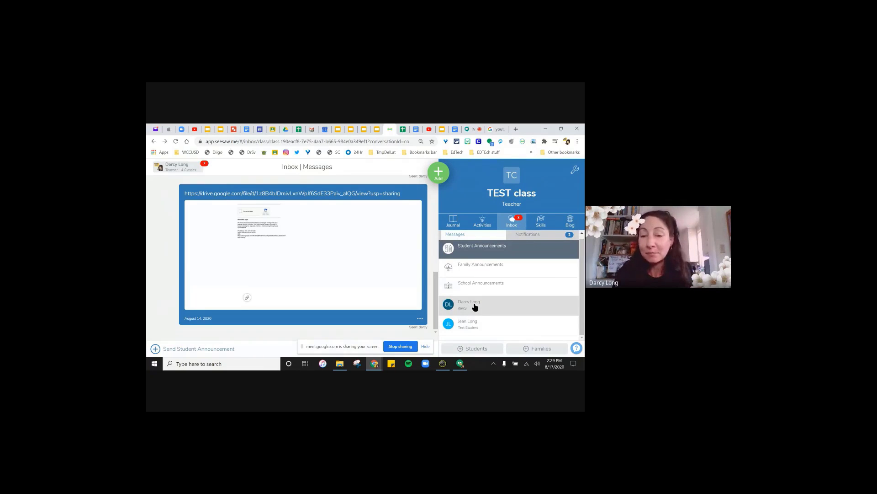
{"action": "left_click", "coordinate": [474, 309]}
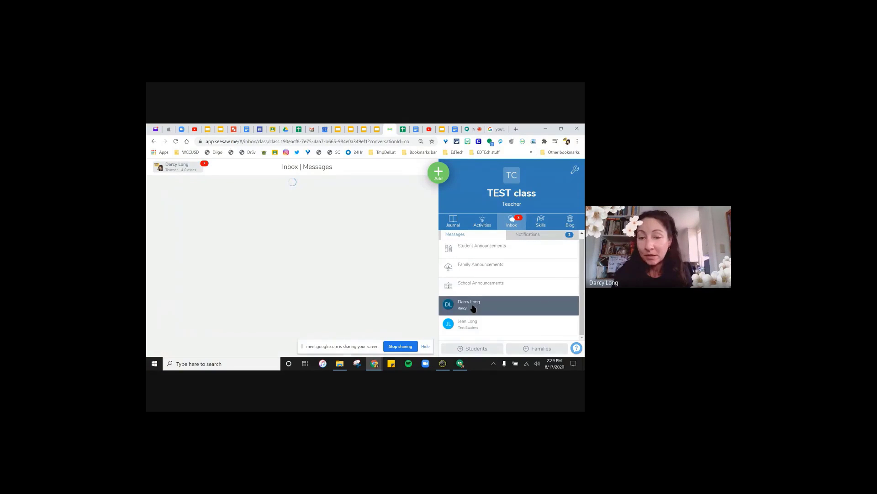
{"action": "scroll", "coordinate": [350, 255], "scroll_direction": "down", "scroll_amount": 3}
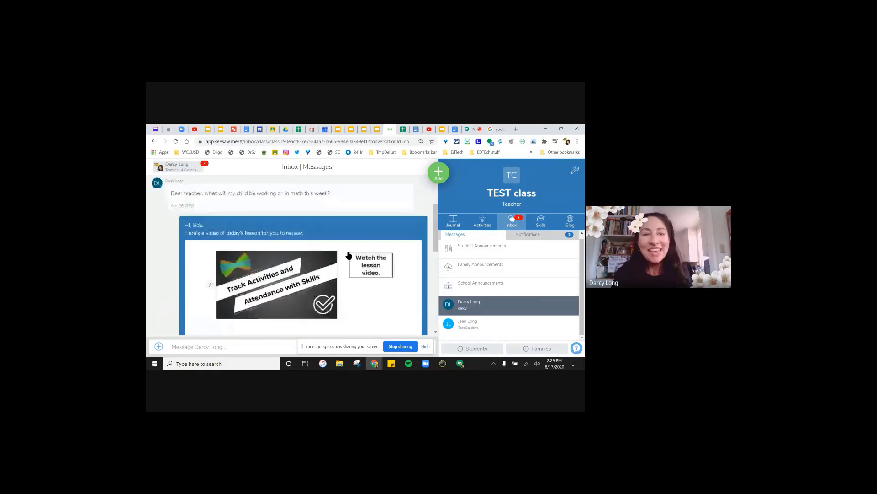
{"action": "scroll", "coordinate": [350, 256], "scroll_direction": "up", "scroll_amount": 3}
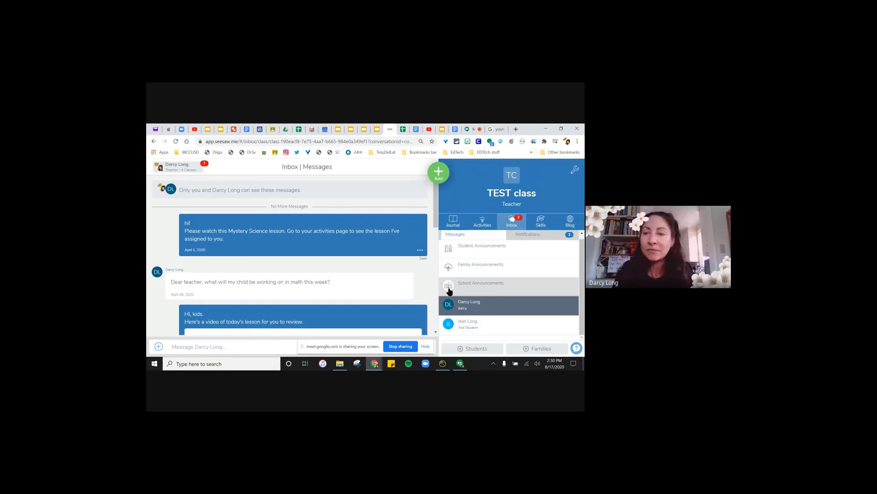
- Reopen and close the Invite Families page, then switch back to the Google Meet call
{"action": "left_click", "coordinate": [553, 350]}
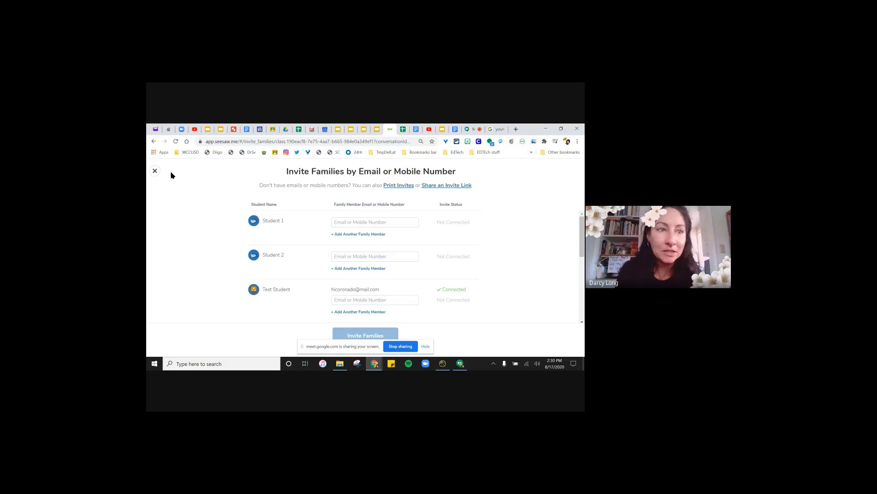
{"action": "left_click", "coordinate": [158, 170]}
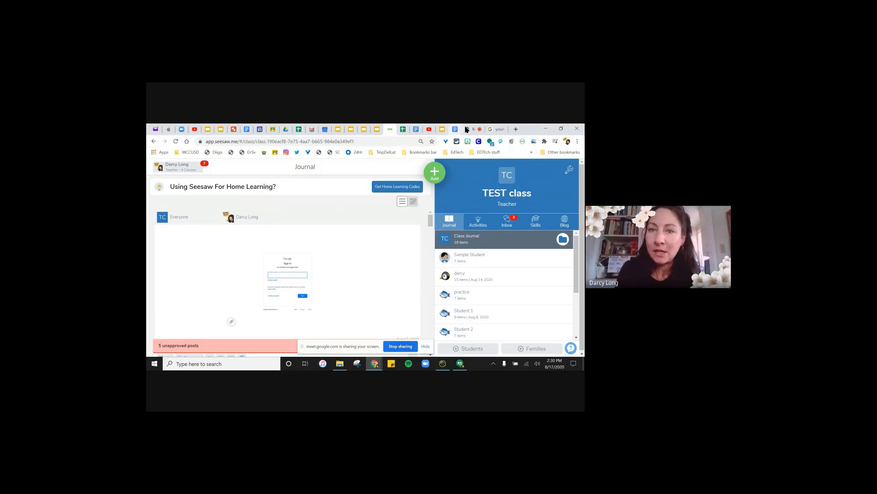
{"action": "left_click", "coordinate": [471, 129]}
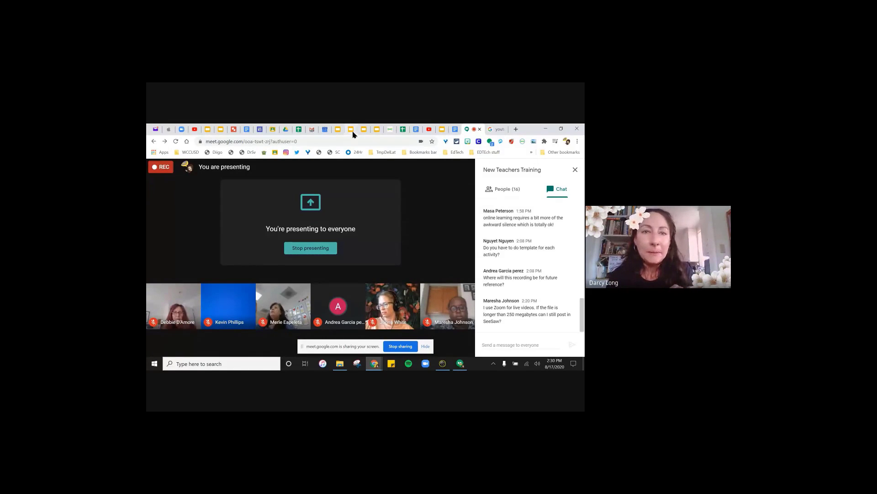
- In the Slides deck, select slide 10, Back to School Resources, and start the slideshow
{"action": "left_click", "coordinate": [442, 129]}
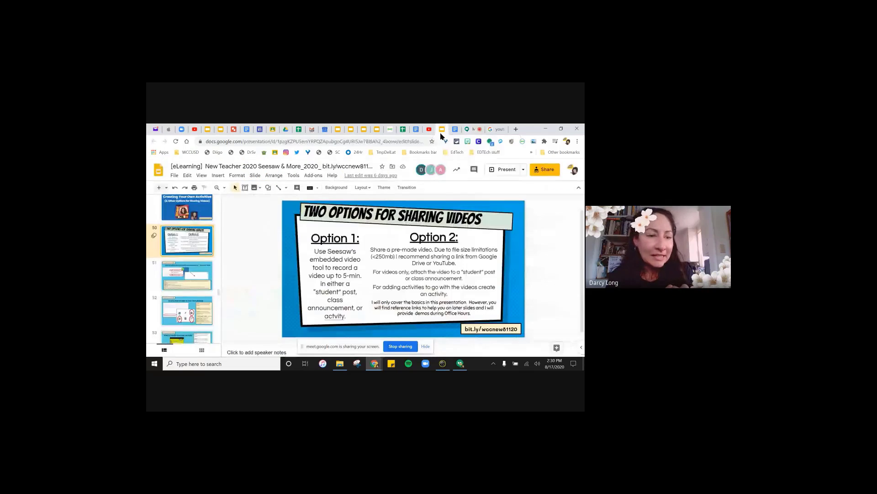
{"action": "left_click_drag", "start_coordinate": [218, 294], "coordinate": [222, 215]}
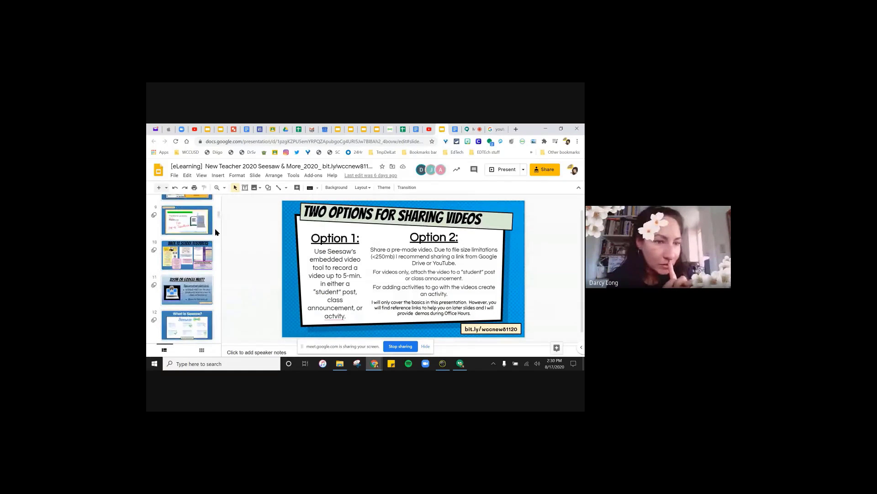
{"action": "left_click", "coordinate": [199, 253]}
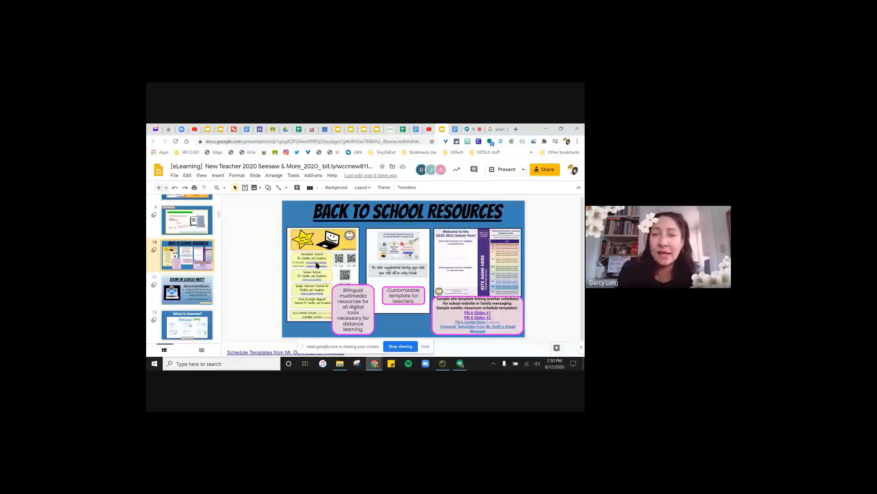
{"action": "left_click", "coordinate": [506, 169]}
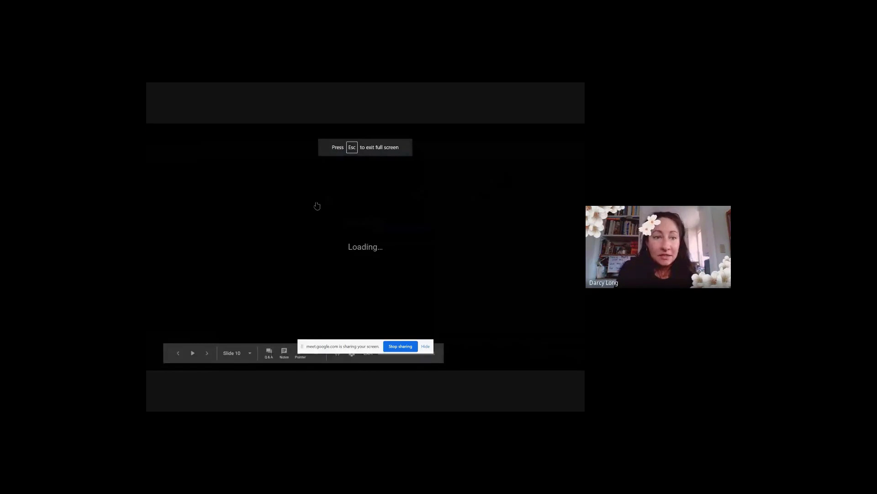
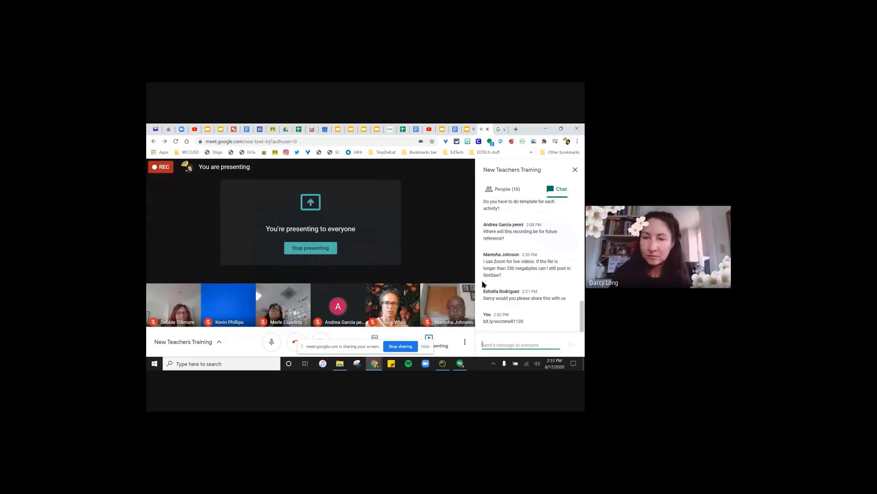
- From slide 10, Back to School Resources, open the PK-6 Slides #1 WCCUSD Classroom Weekly Planner template
{"action": "left_click", "coordinate": [442, 131]}
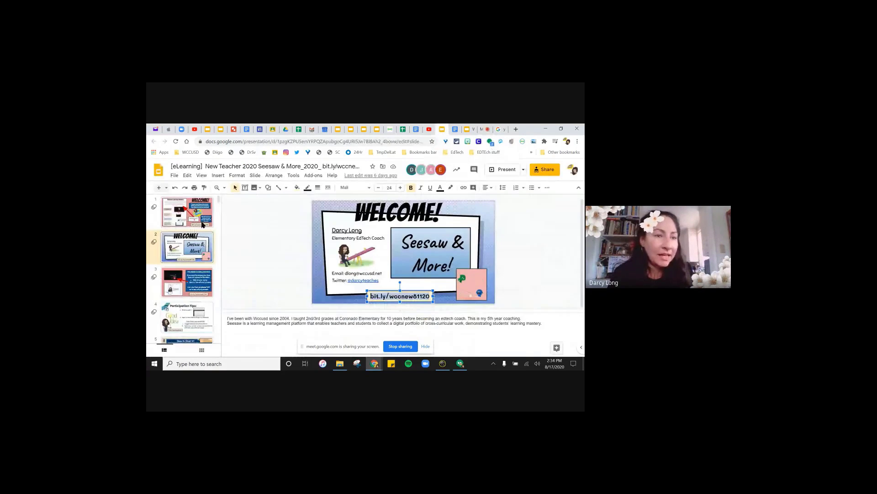
{"action": "scroll", "coordinate": [201, 238], "scroll_direction": "down", "scroll_amount": 6}
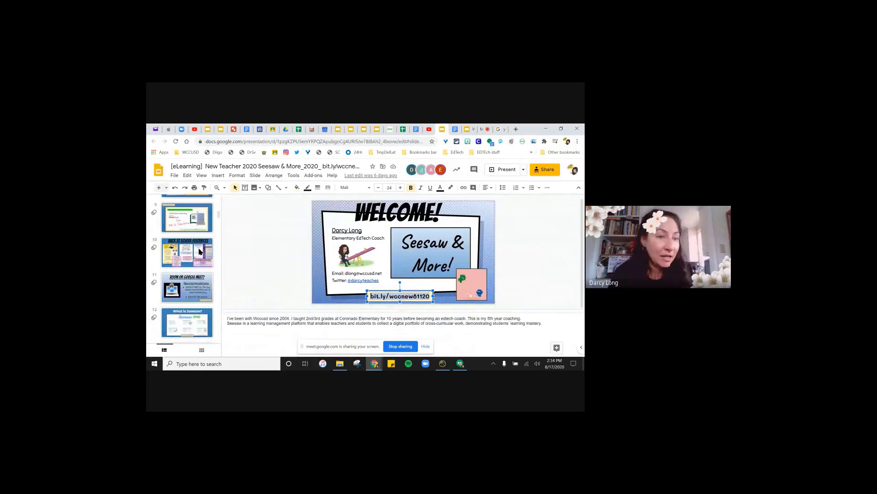
{"action": "left_click", "coordinate": [200, 251]}
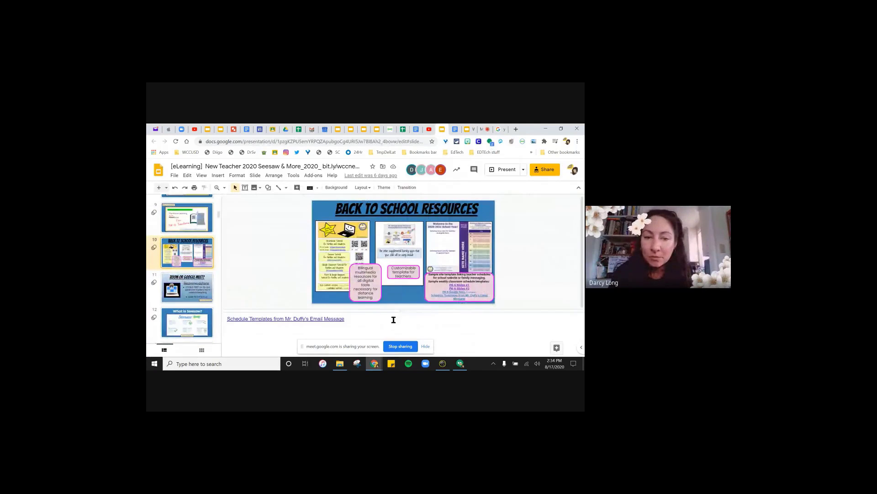
{"action": "left_click_drag", "start_coordinate": [401, 311], "coordinate": [399, 353]}
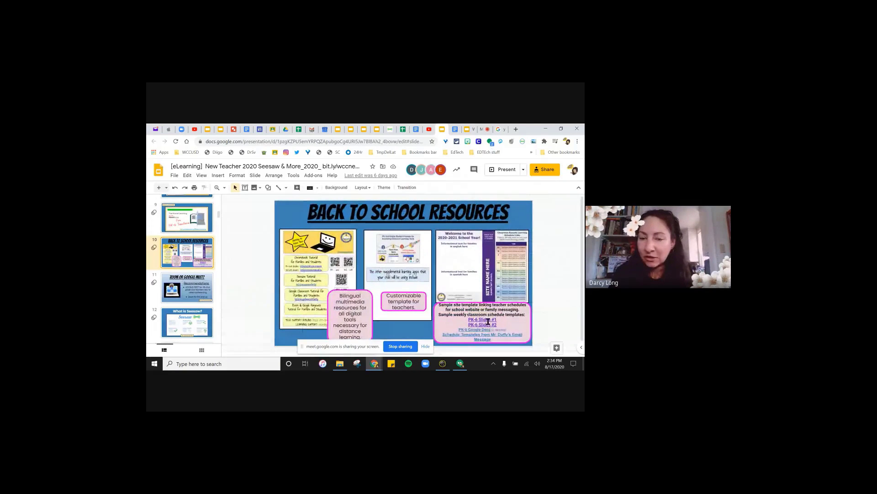
{"action": "left_click", "coordinate": [481, 319]}
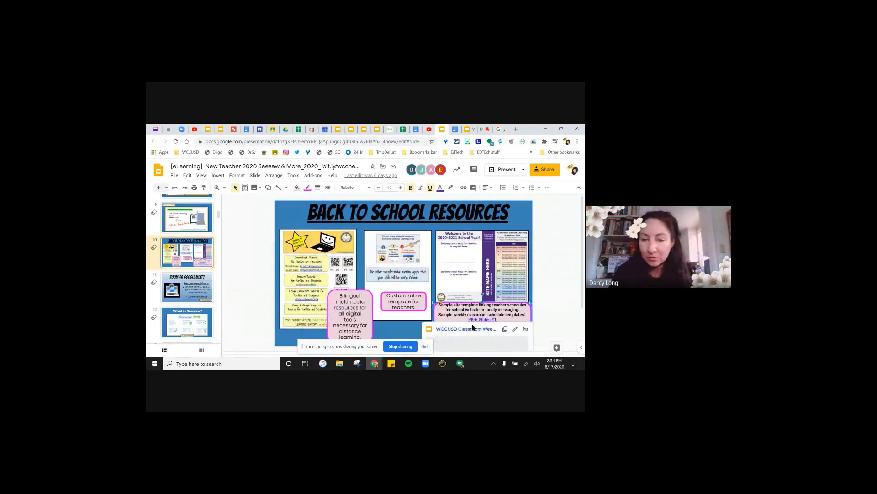
{"action": "left_click", "coordinate": [473, 330]}
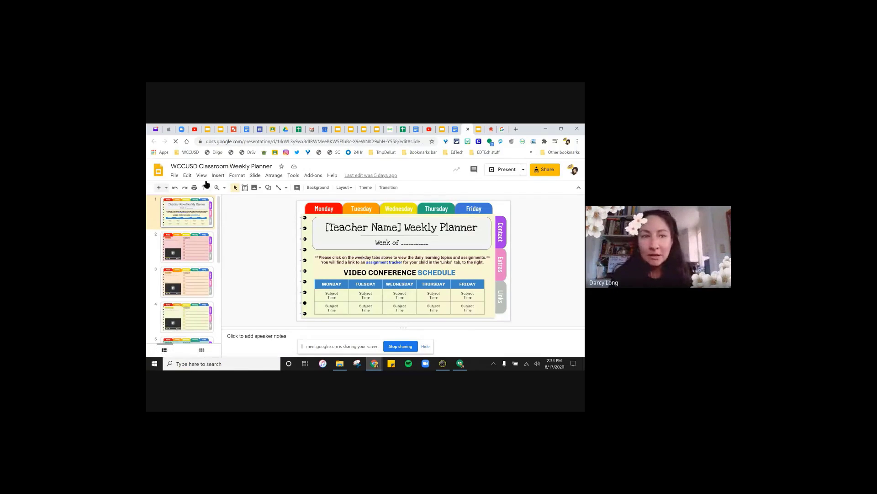
- Show the File > Make a copy option for the Weekly Planner, then close it and return to Meet
{"action": "left_click", "coordinate": [174, 177]}
{"action": "mouse_move", "coordinate": [180, 208]}
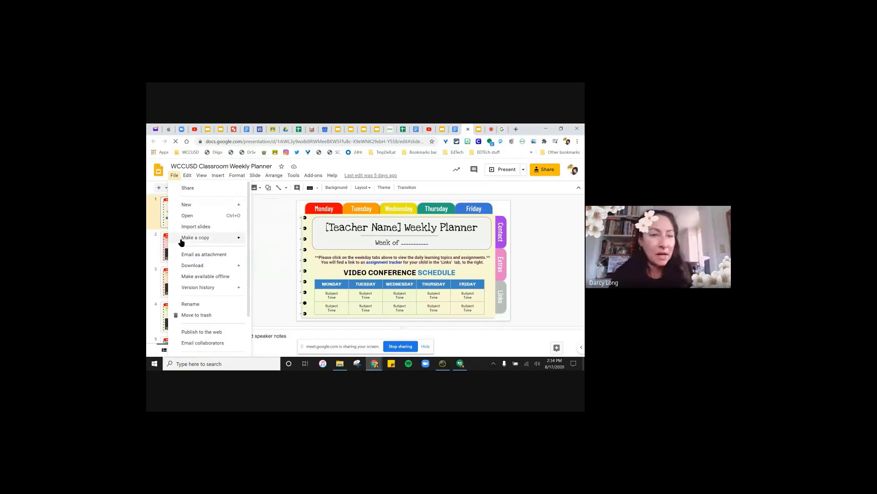
{"action": "mouse_move", "coordinate": [181, 242]}
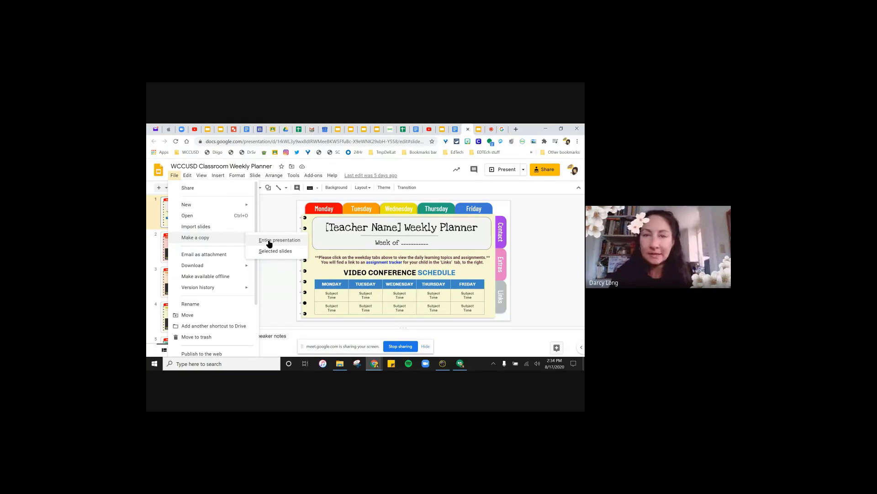
{"action": "left_click", "coordinate": [466, 129]}
{"action": "left_click", "coordinate": [477, 131]}
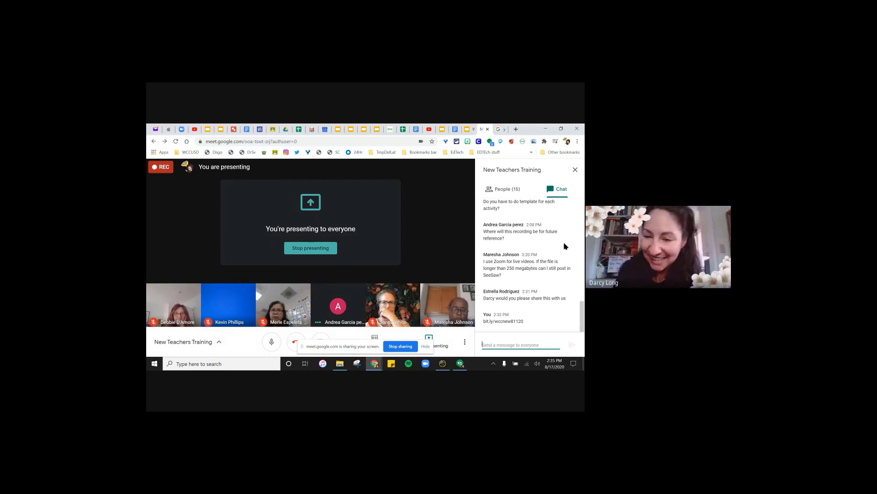
- Show the Back to School Resources deck and the WCCUSD Parents Seesaw Translation Tools slide, then close that deck
{"action": "left_click", "coordinate": [442, 130]}
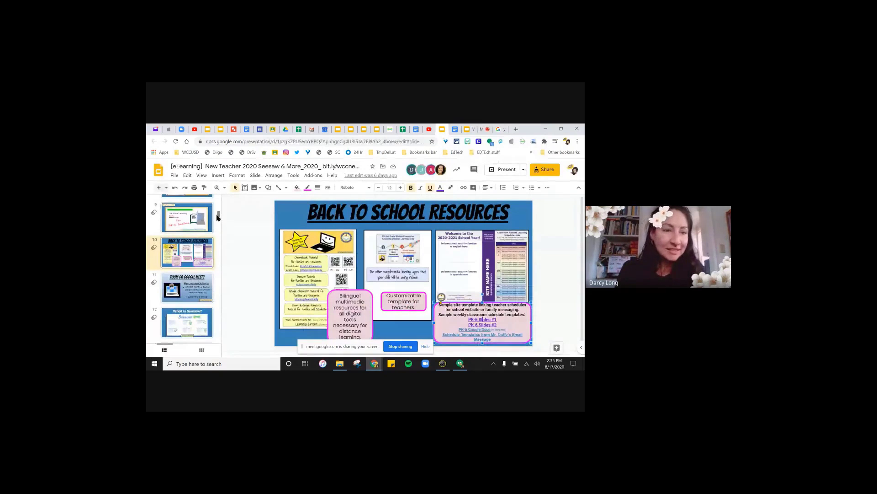
{"action": "left_click_drag", "start_coordinate": [219, 215], "coordinate": [218, 310]}
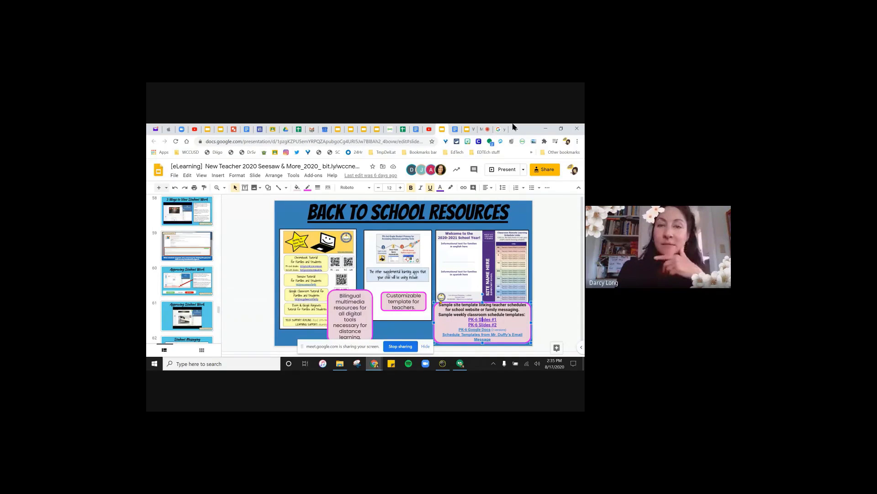
{"action": "left_click", "coordinate": [466, 131]}
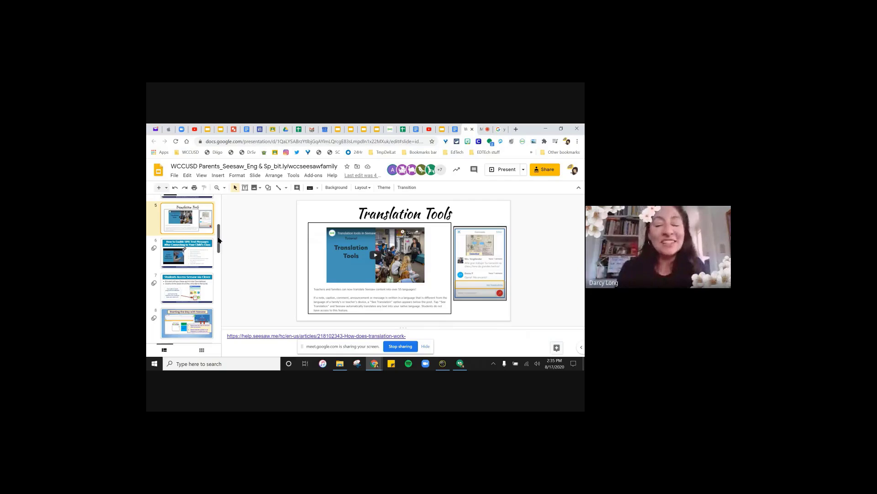
{"action": "left_click_drag", "start_coordinate": [218, 239], "coordinate": [224, 207]}
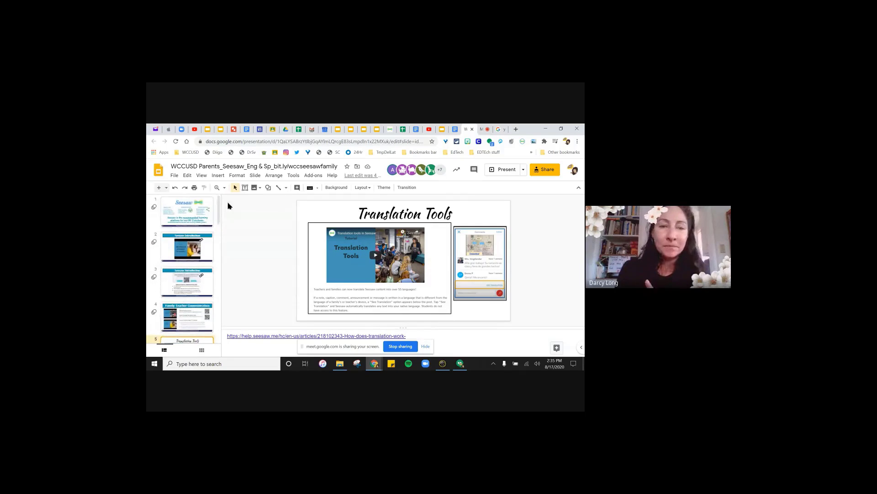
{"action": "left_click", "coordinate": [472, 129]}
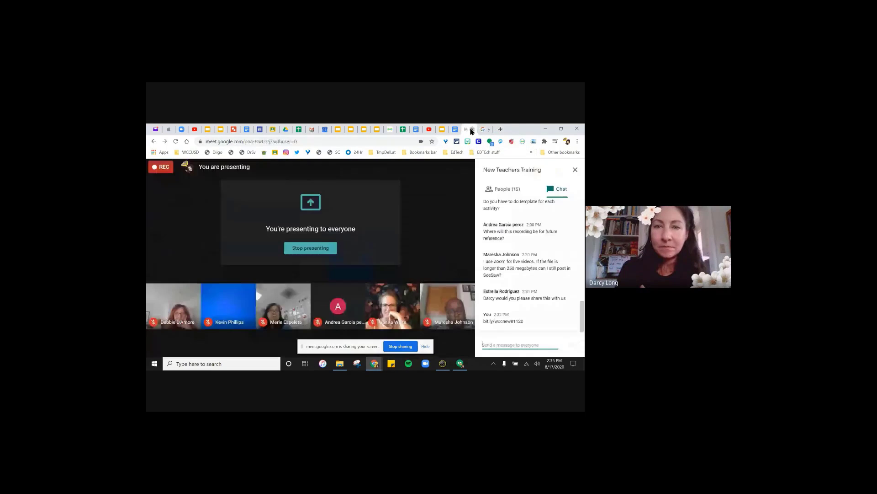
- Switch to the Seesaw TEST class and list its activities, including Get to Know You and All About Me
{"action": "left_click", "coordinate": [385, 131]}
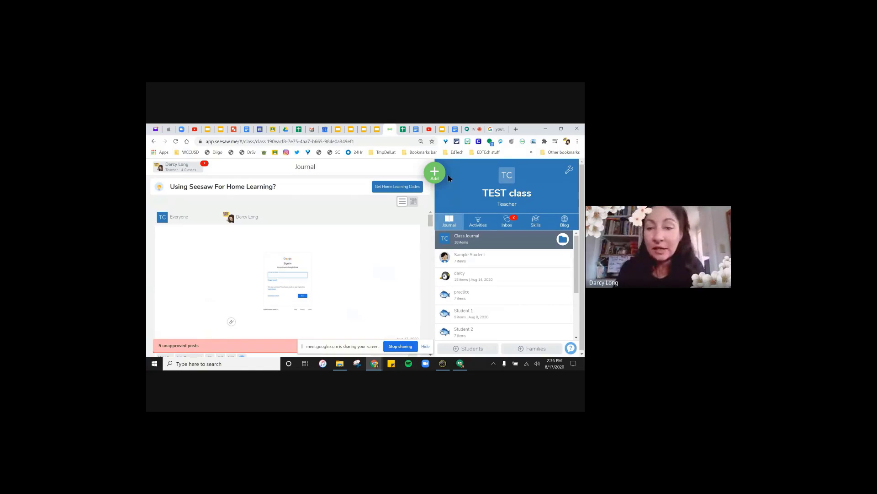
{"action": "mouse_move", "coordinate": [430, 223]}
{"action": "left_mouse_down"}
{"action": "mouse_move", "coordinate": [424, 316]}
{"action": "mouse_move", "coordinate": [430, 219]}
{"action": "left_mouse_up"}
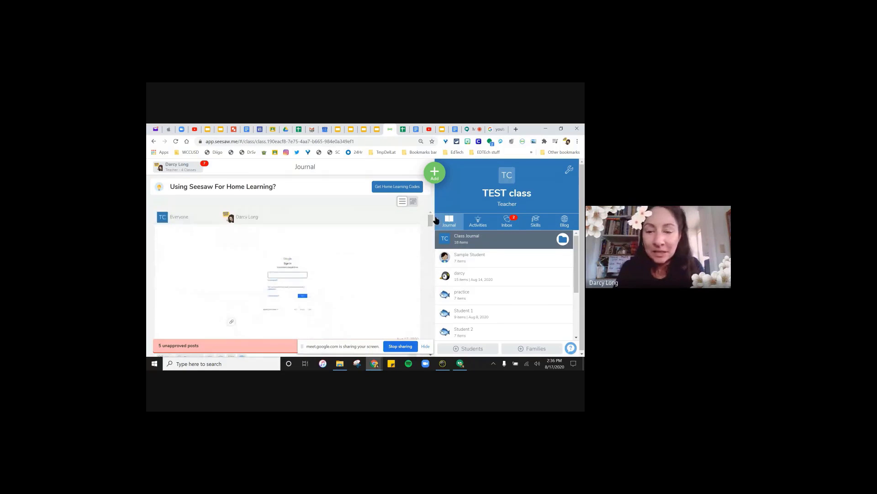
{"action": "left_click", "coordinate": [478, 222]}
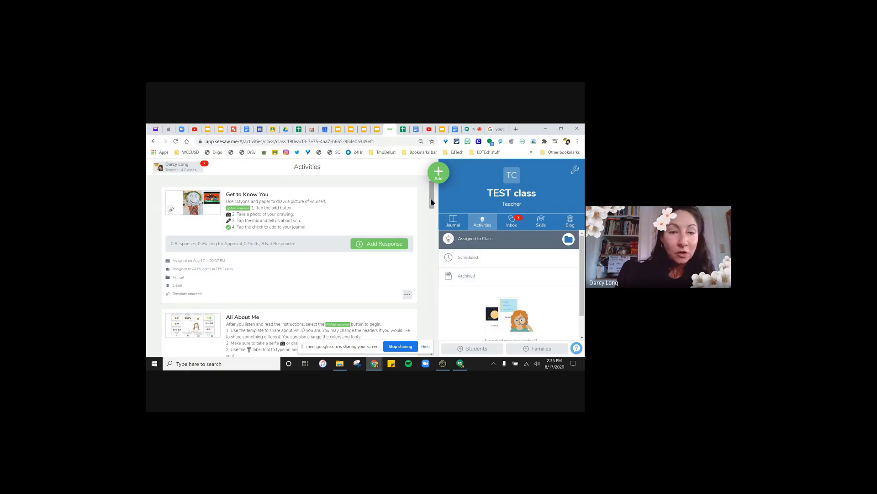
- Scroll the Activities list and open the Student Seesaw Tutorial, showing 1 draft and 8 not responded
{"action": "left_click_drag", "start_coordinate": [431, 201], "coordinate": [401, 293]}
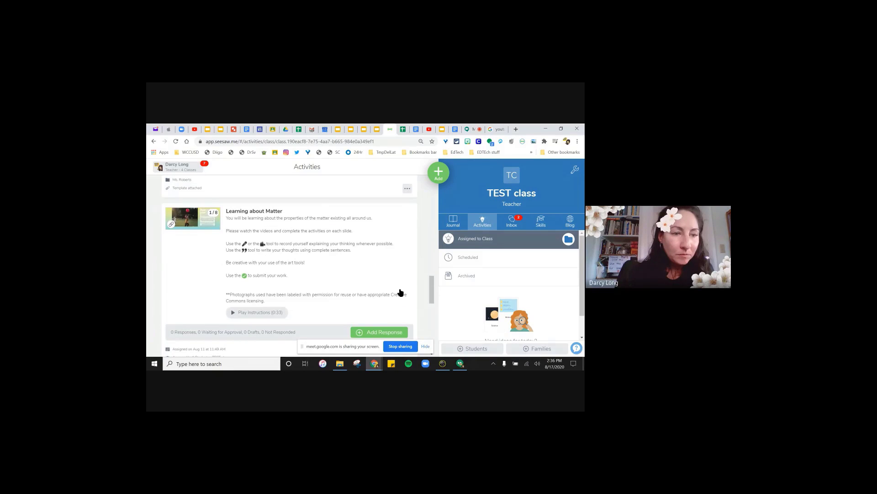
{"action": "scroll", "coordinate": [307, 267], "scroll_direction": "down", "scroll_amount": 5}
{"action": "scroll", "coordinate": [306, 268], "scroll_direction": "down", "scroll_amount": 5}
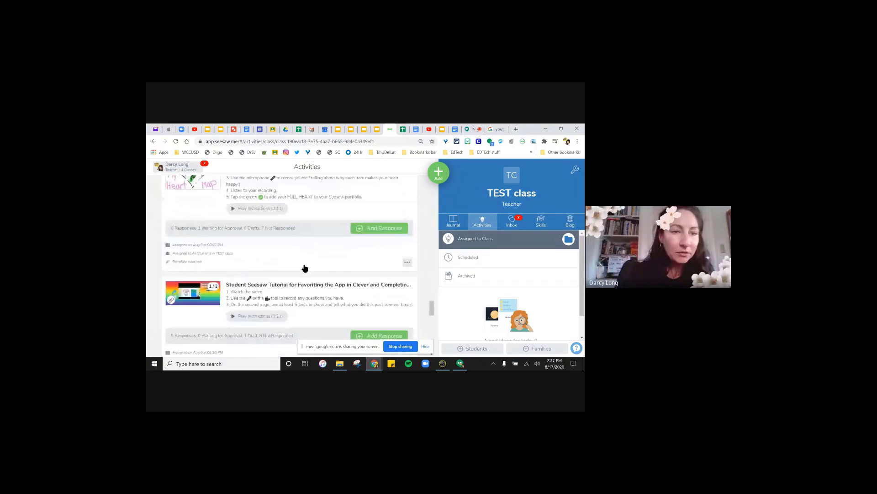
{"action": "scroll", "coordinate": [305, 267], "scroll_direction": "down", "scroll_amount": 3}
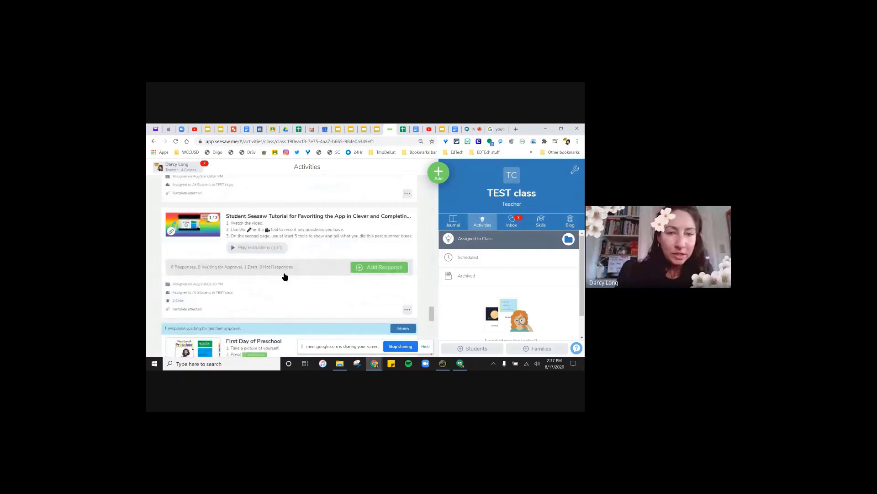
{"action": "left_click", "coordinate": [280, 218]}
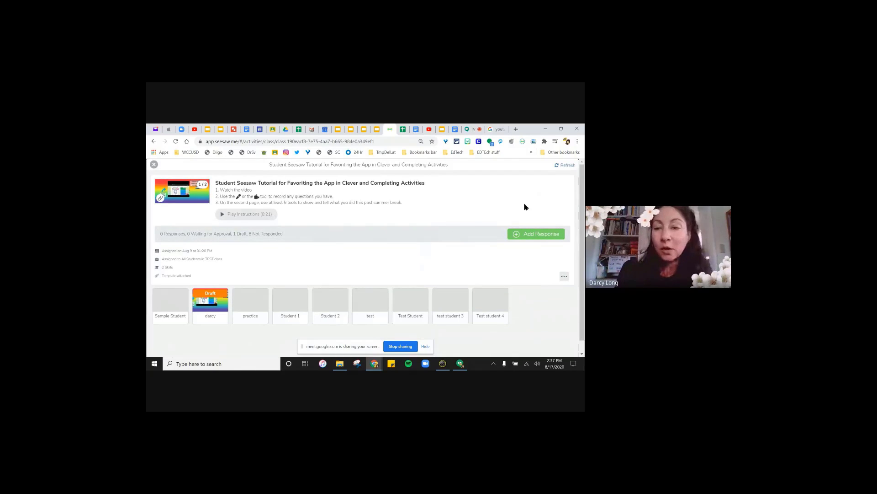
- Open a student's draft response to the tutorial, scroll through it, and close it
{"action": "left_click", "coordinate": [521, 235]}
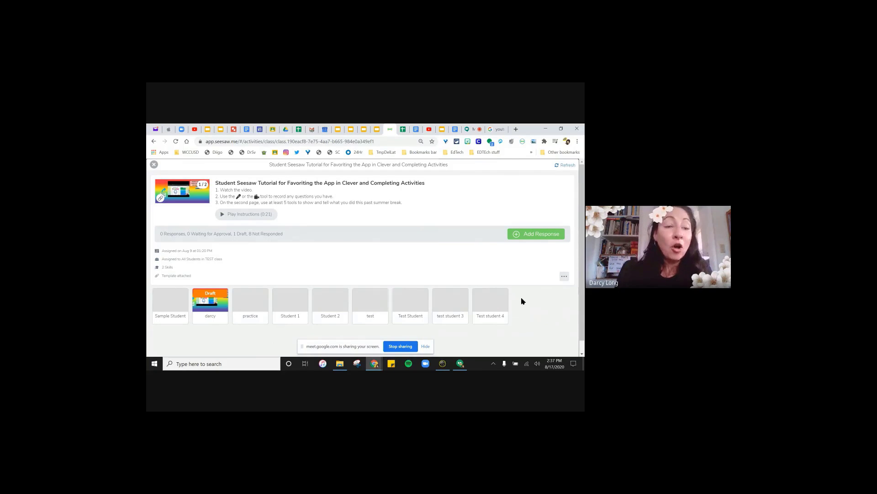
{"action": "left_click", "coordinate": [217, 309]}
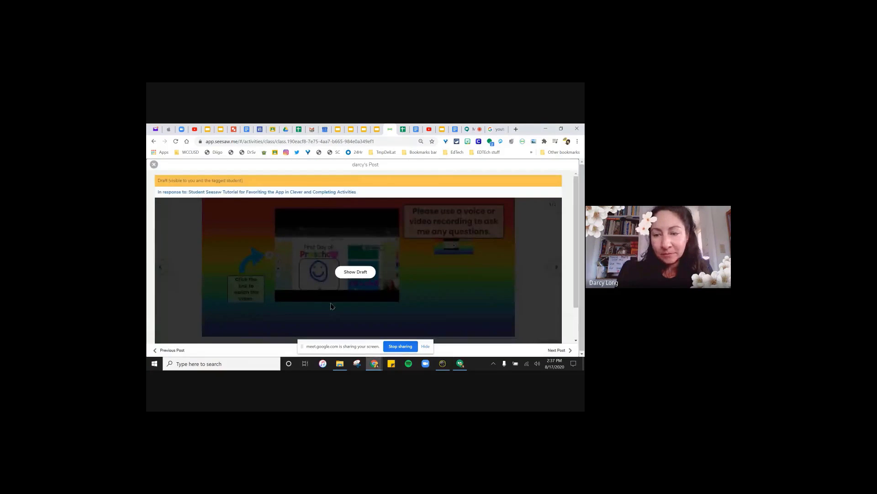
{"action": "scroll", "coordinate": [408, 310], "scroll_direction": "down", "scroll_amount": 2}
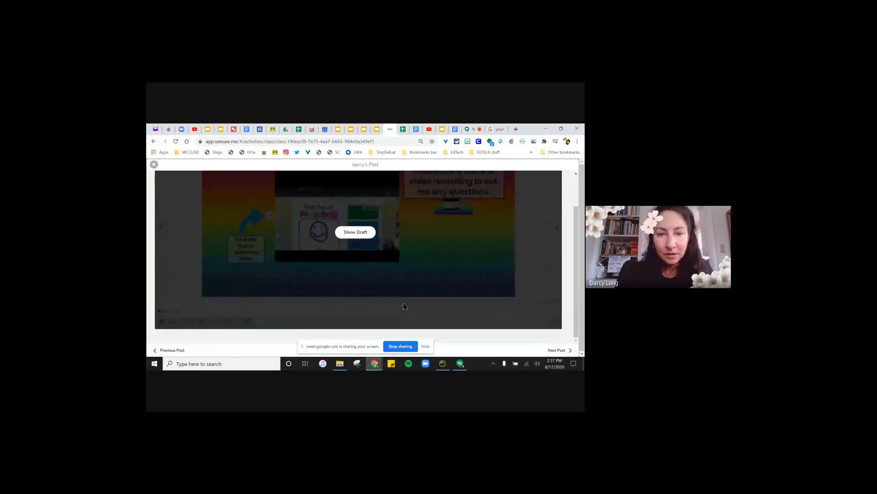
{"action": "left_click_drag", "start_coordinate": [578, 243], "coordinate": [575, 197]}
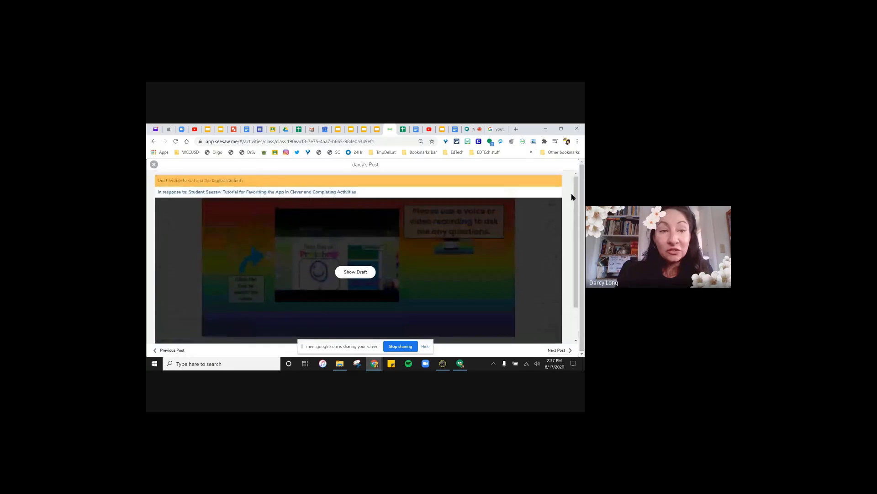
{"action": "left_click", "coordinate": [154, 165]}
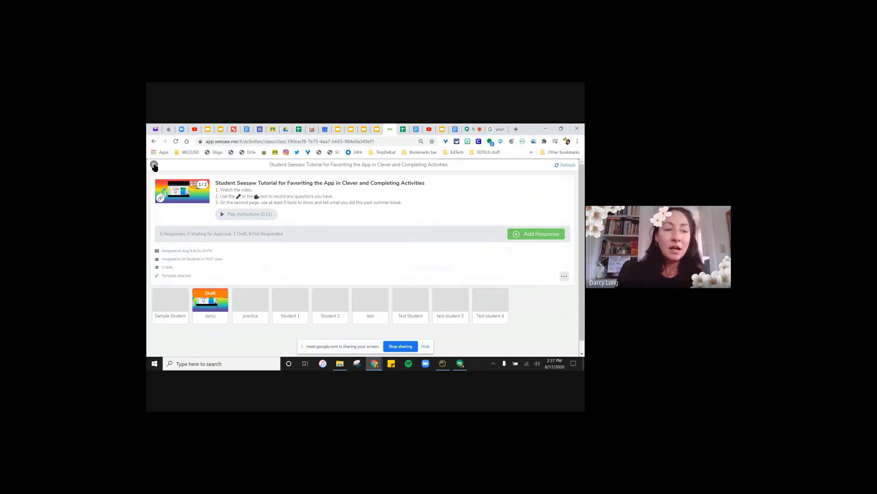
- Check the Sample Student's empty response, preview the instruction pages, and return to the Activities list
{"action": "left_click", "coordinate": [173, 299]}
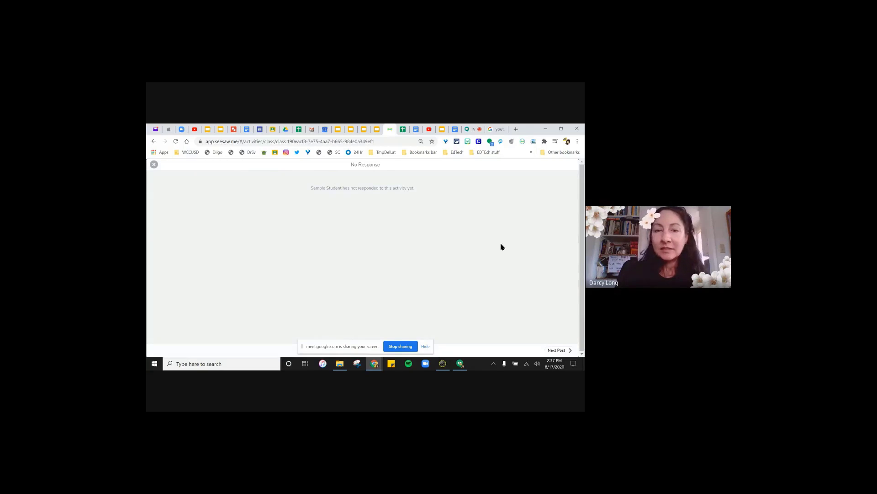
{"action": "left_click", "coordinate": [154, 165]}
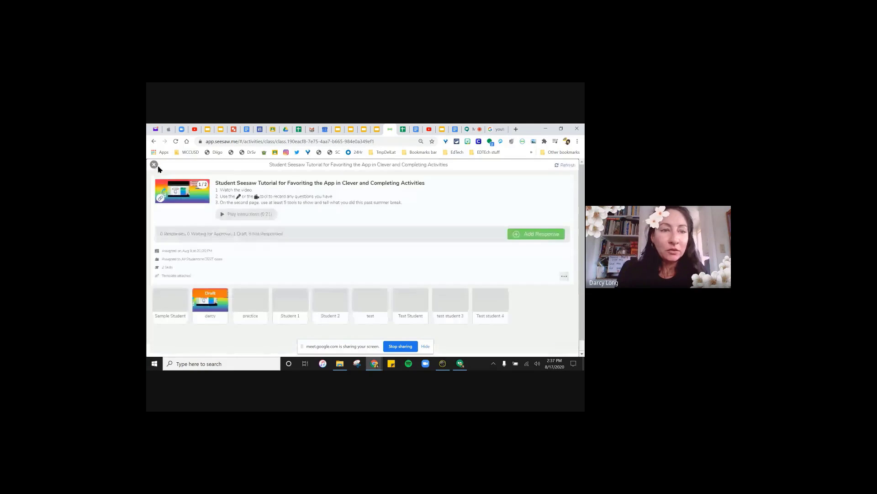
{"action": "left_click", "coordinate": [165, 195]}
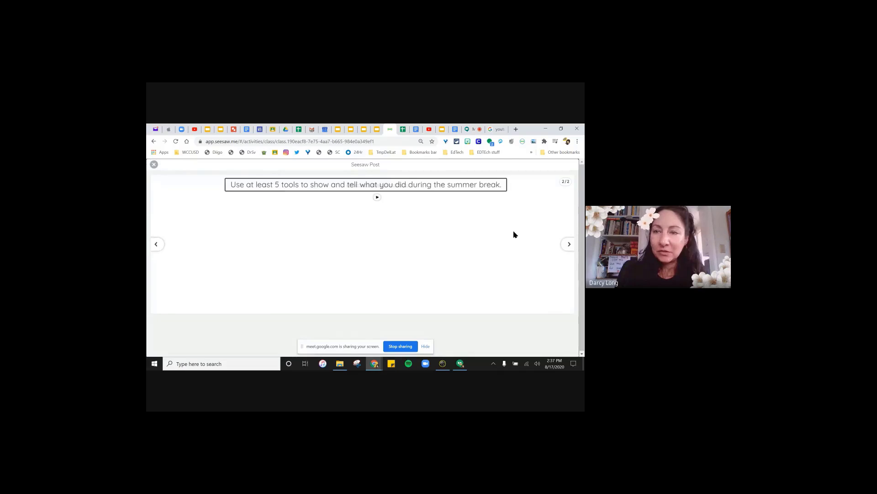
{"action": "left_click", "coordinate": [153, 164]}
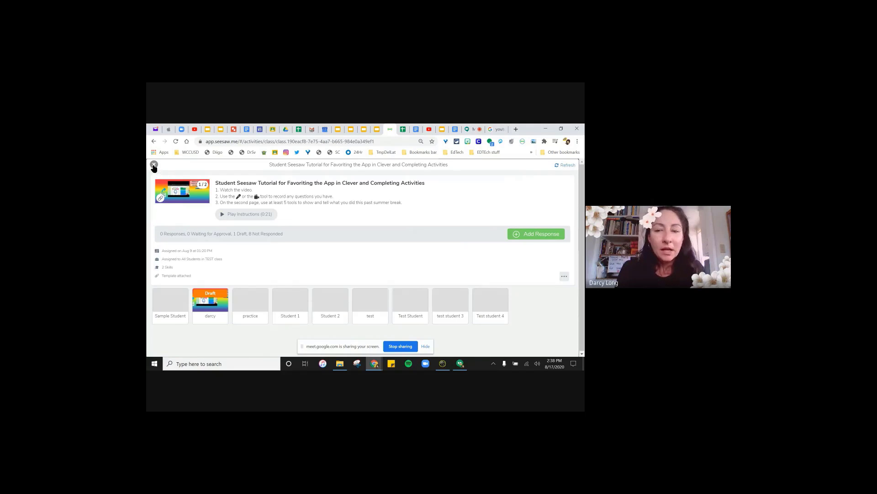
{"action": "left_click", "coordinate": [154, 165]}
{"action": "scroll", "coordinate": [288, 324], "scroll_direction": "down", "scroll_amount": 2}
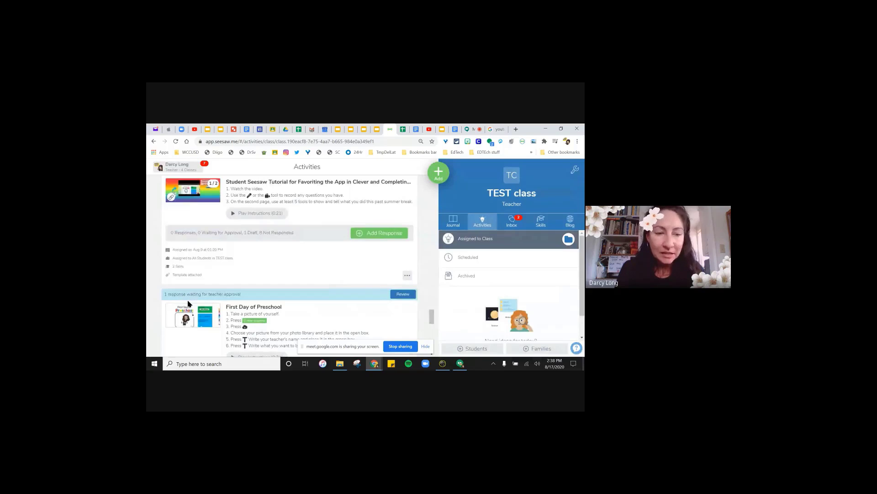
- Scroll to the First Day of Preschool card and open its student post awaiting review
{"action": "scroll", "coordinate": [237, 313], "scroll_direction": "down", "scroll_amount": 1}
{"action": "scroll", "coordinate": [237, 313], "scroll_direction": "down", "scroll_amount": 3}
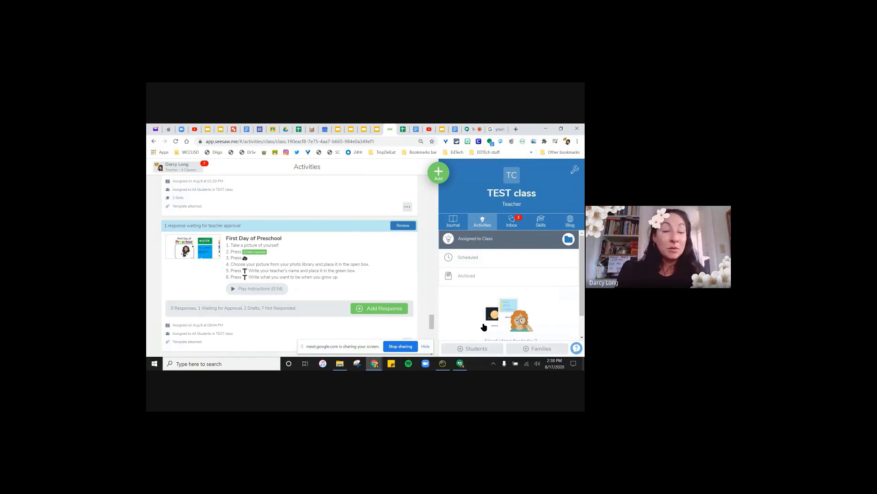
{"action": "right_click", "coordinate": [215, 216]}
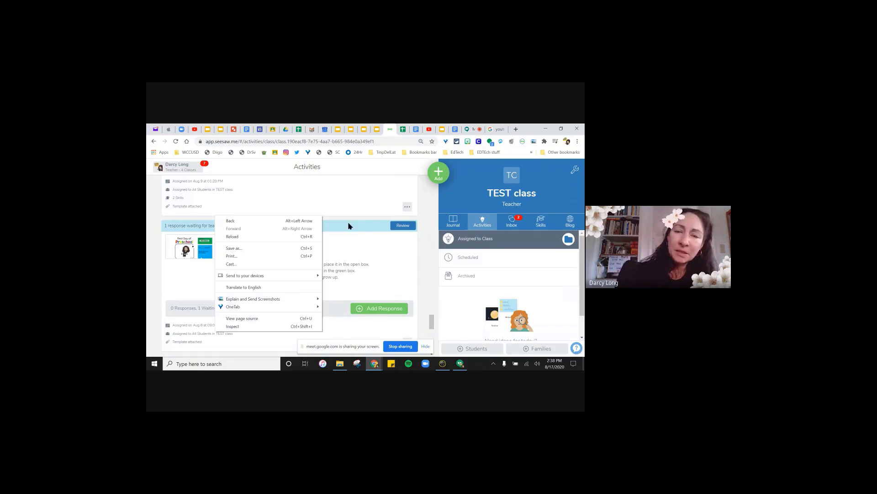
{"action": "left_click", "coordinate": [396, 228]}
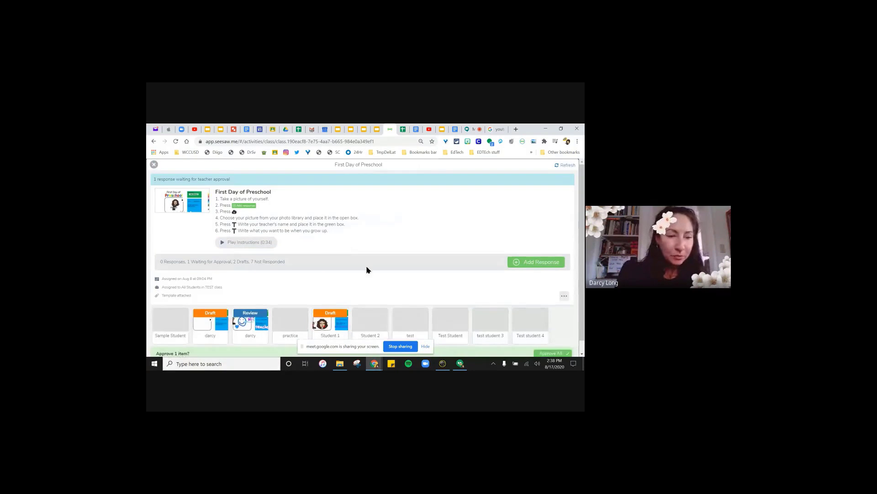
{"action": "scroll", "coordinate": [394, 273], "scroll_direction": "down", "scroll_amount": 1}
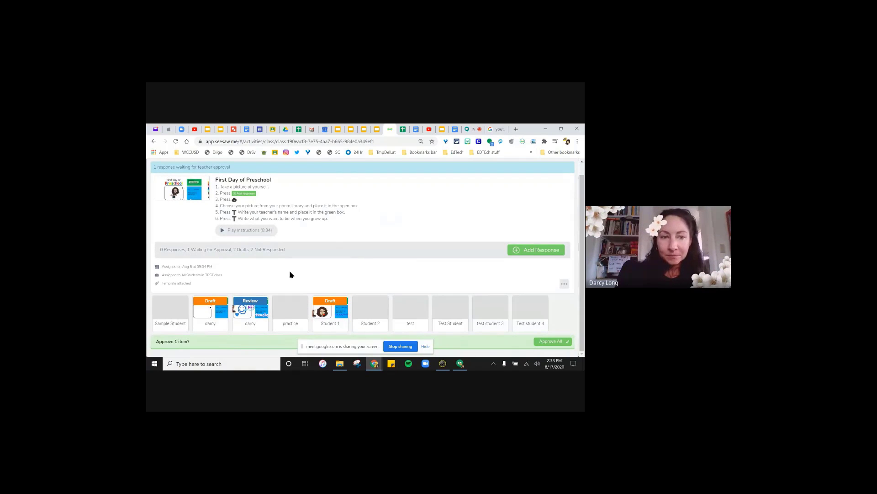
{"action": "left_click", "coordinate": [253, 305]}
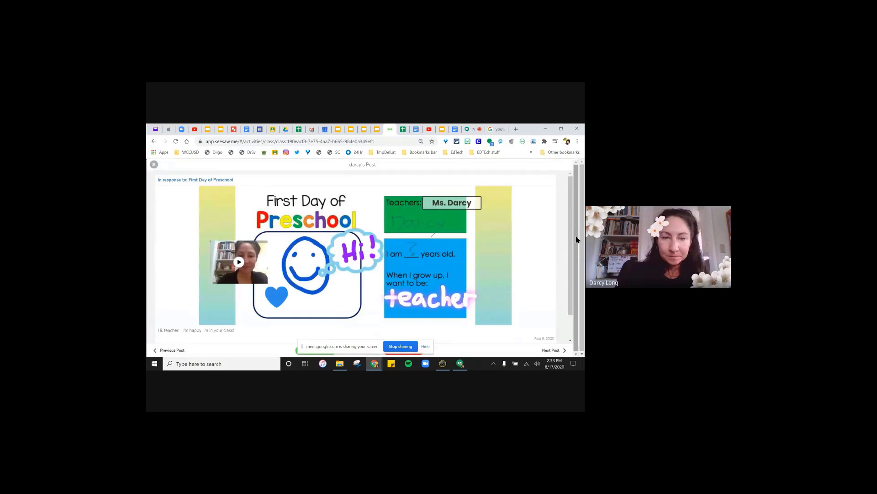
- Like the First Day of Preschool post, cancel the started comment, and bring up its item options
{"action": "scroll", "coordinate": [571, 293], "scroll_direction": "down", "scroll_amount": 1}
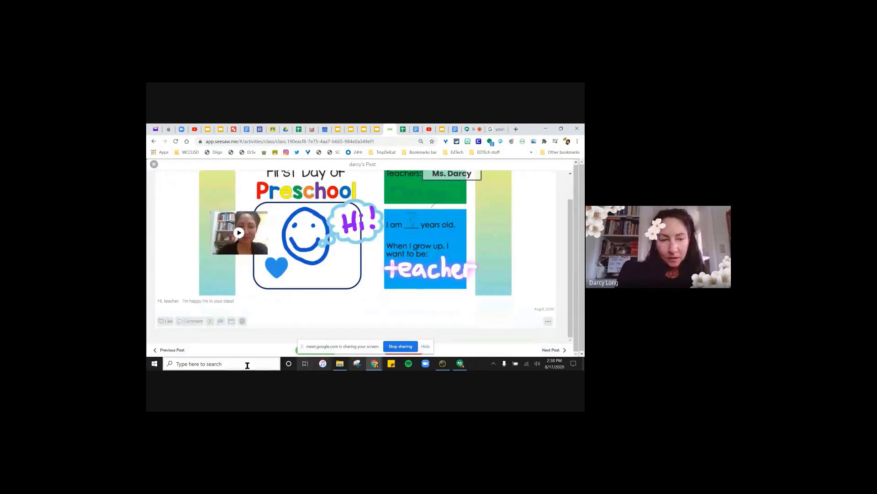
{"action": "left_click", "coordinate": [161, 322]}
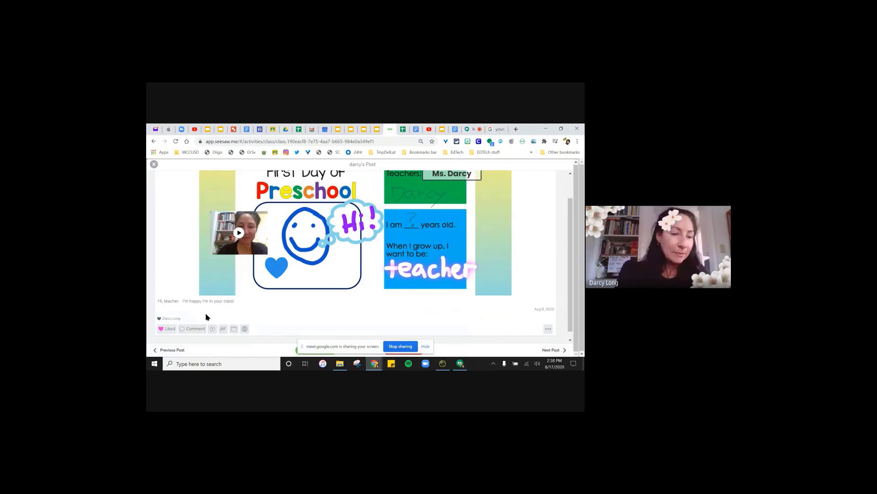
{"action": "left_click", "coordinate": [194, 328]}
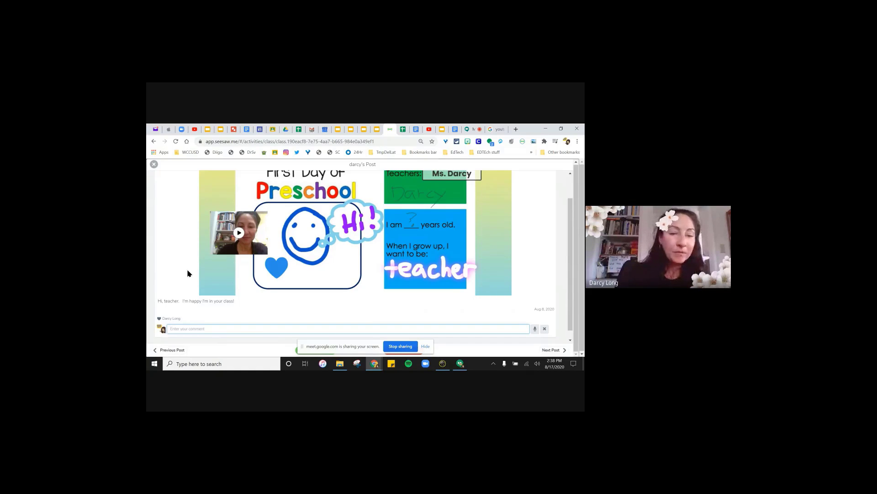
{"action": "left_click", "coordinate": [545, 329]}
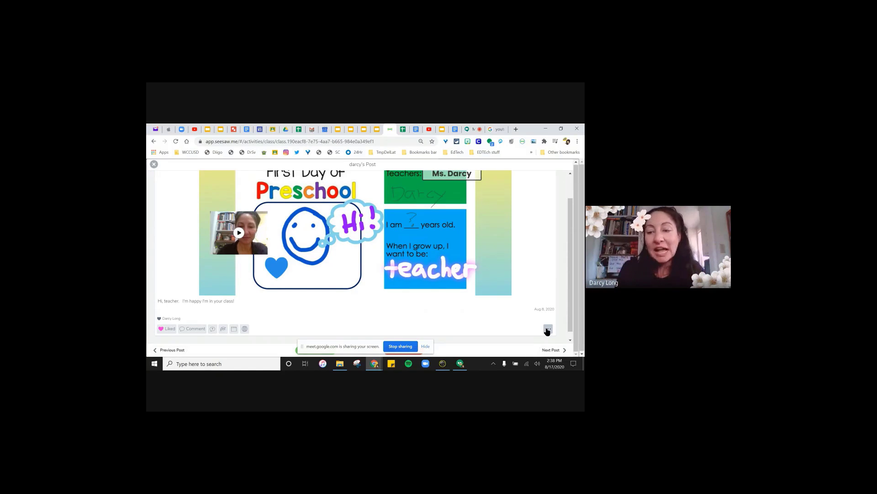
{"action": "left_click", "coordinate": [547, 330]}
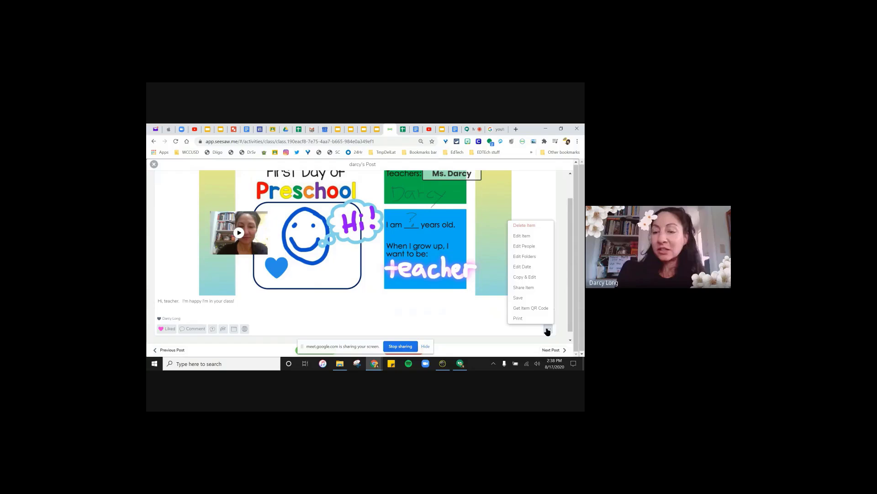
- Edit the post, delete its embedded video clip, and show the photo and video add choices
{"action": "left_click", "coordinate": [522, 237]}
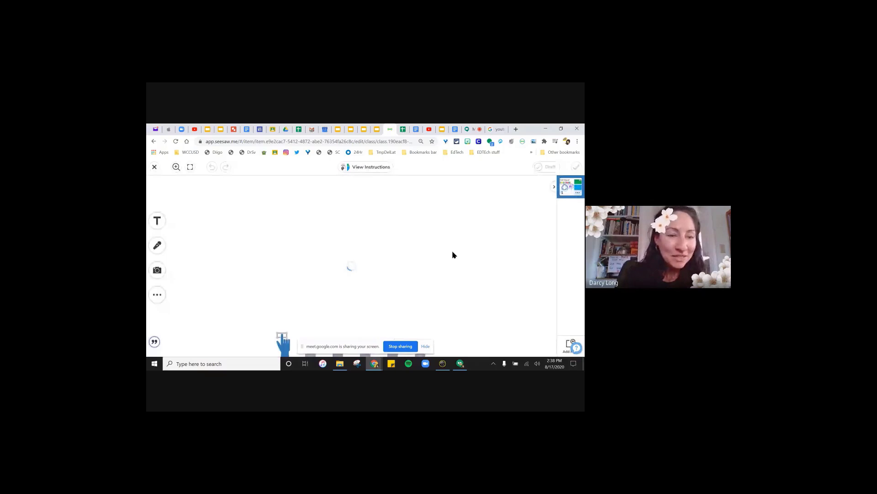
{"action": "left_click", "coordinate": [192, 298]}
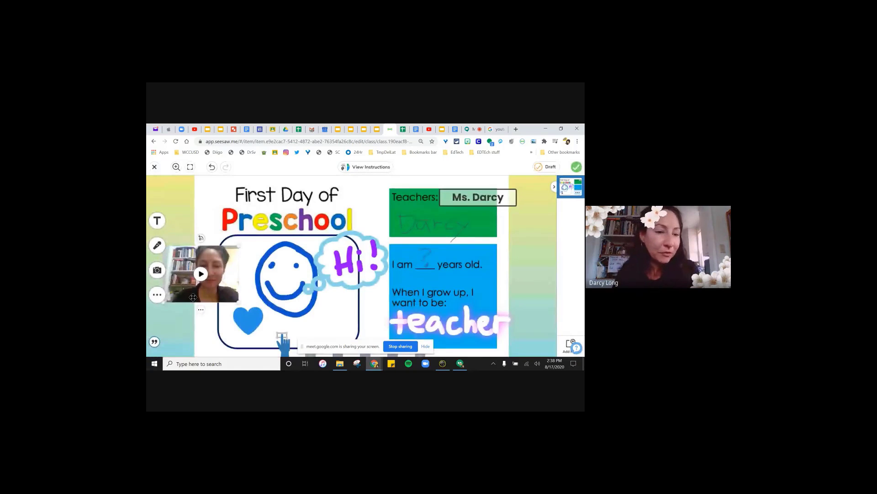
{"action": "left_click", "coordinate": [200, 311]}
{"action": "left_click", "coordinate": [216, 300]}
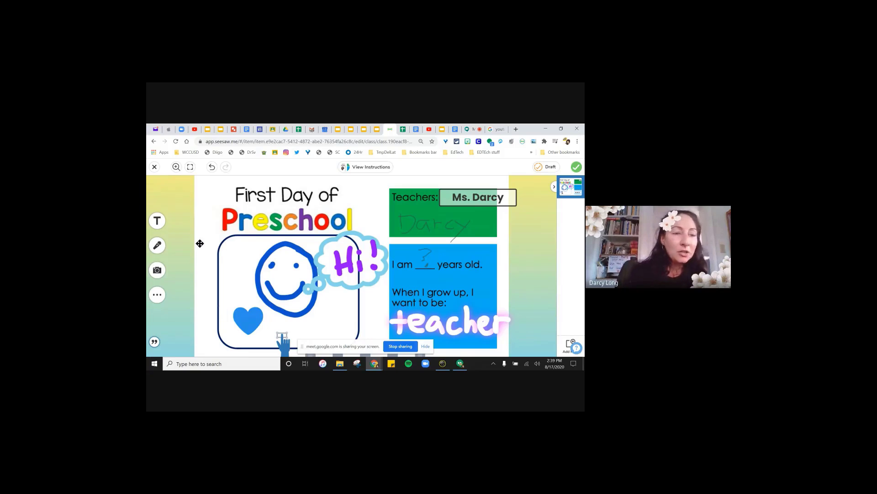
{"action": "left_click", "coordinate": [159, 271]}
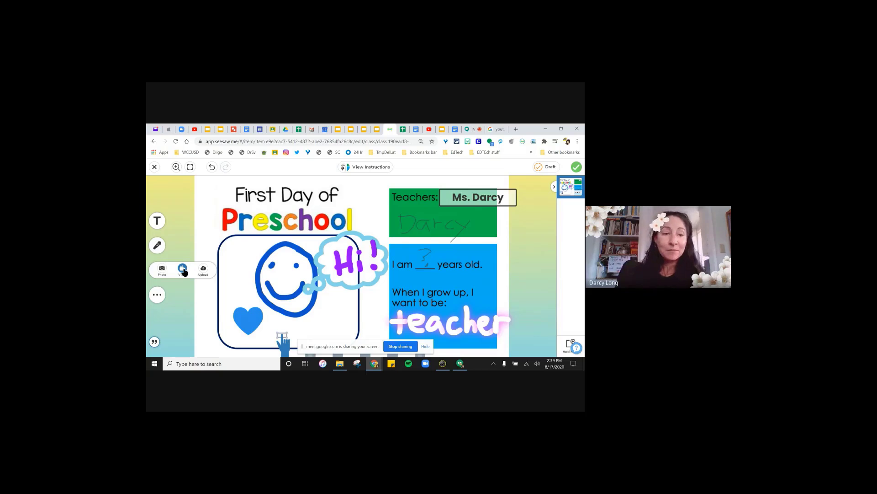
- Add a red arrow shape pointing at the Teachers box, then save the edited post
{"action": "left_click", "coordinate": [158, 294]}
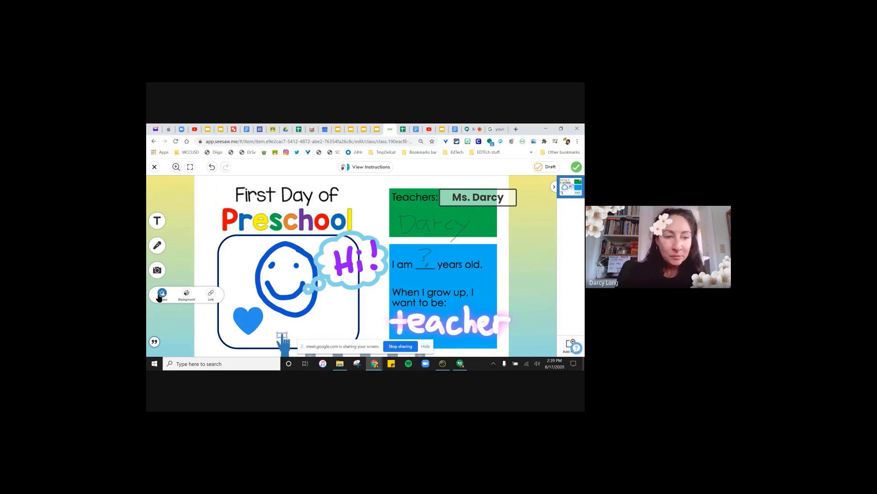
{"action": "left_click", "coordinate": [161, 294]}
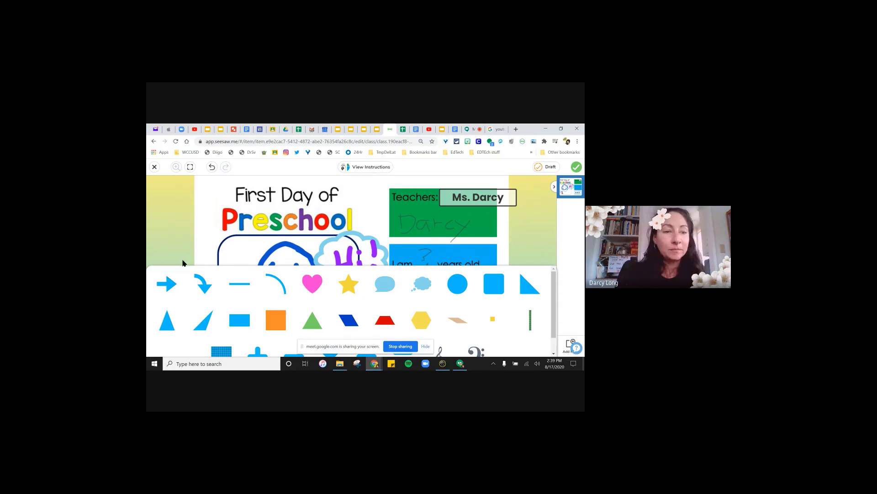
{"action": "left_click", "coordinate": [166, 284]}
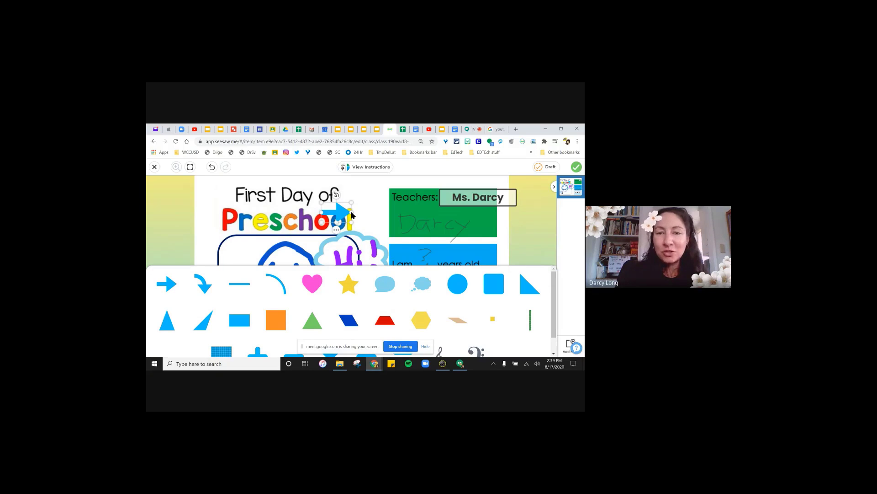
{"action": "left_click", "coordinate": [352, 212]}
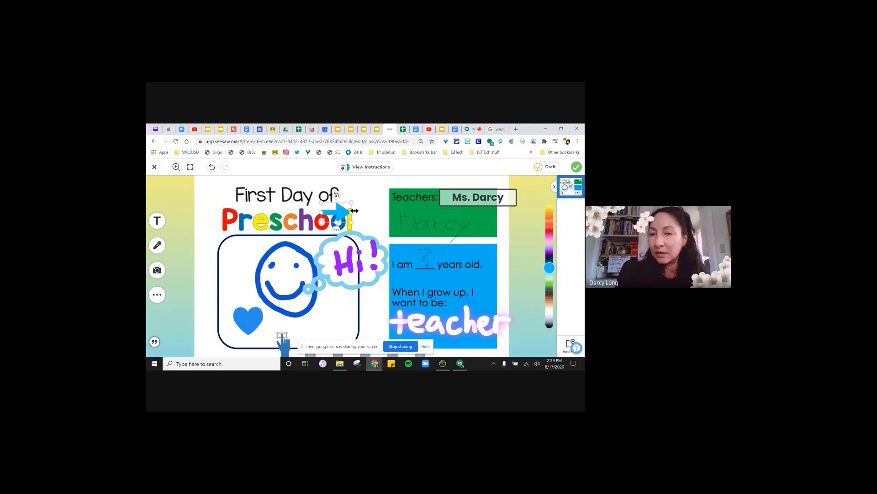
{"action": "left_click_drag", "start_coordinate": [354, 211], "coordinate": [400, 206]}
{"action": "left_click", "coordinate": [550, 230]}
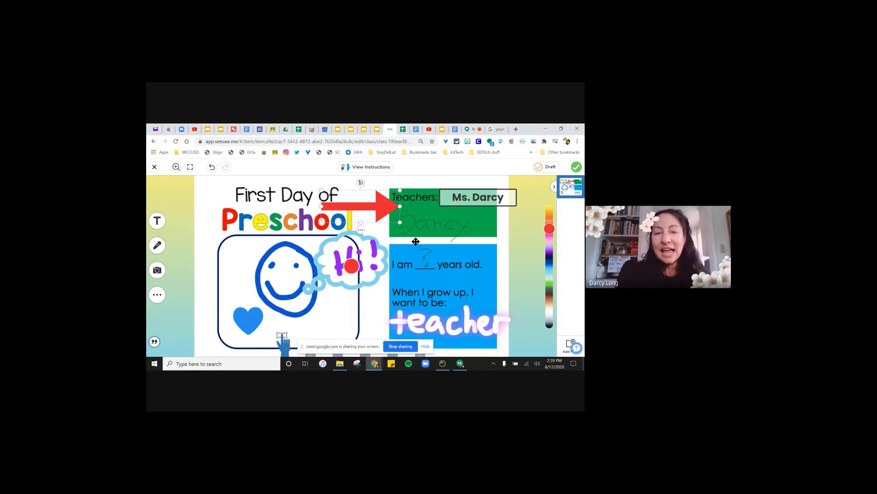
{"action": "left_click", "coordinate": [388, 267]}
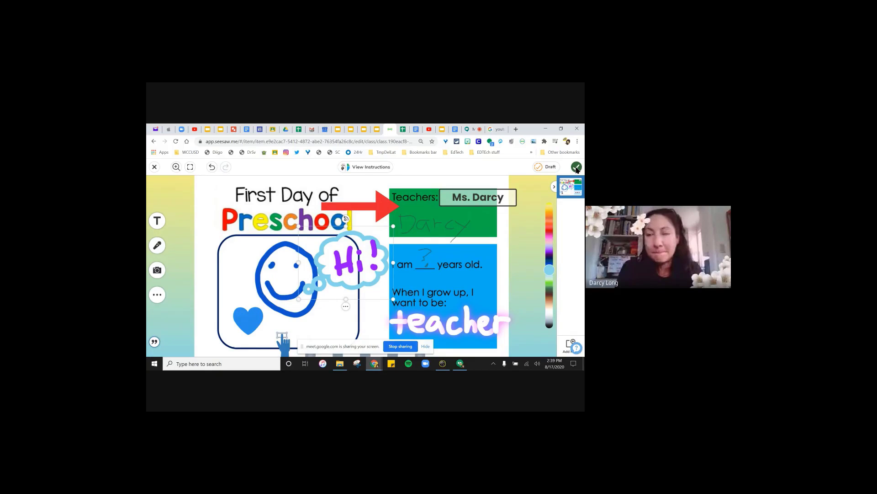
{"action": "left_click", "coordinate": [576, 167]}
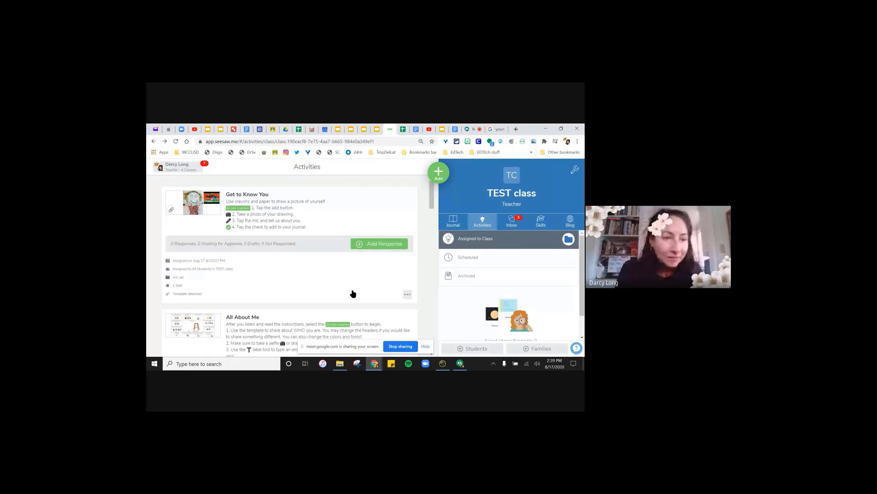
{"action": "scroll", "coordinate": [353, 293], "scroll_direction": "down", "scroll_amount": 10}
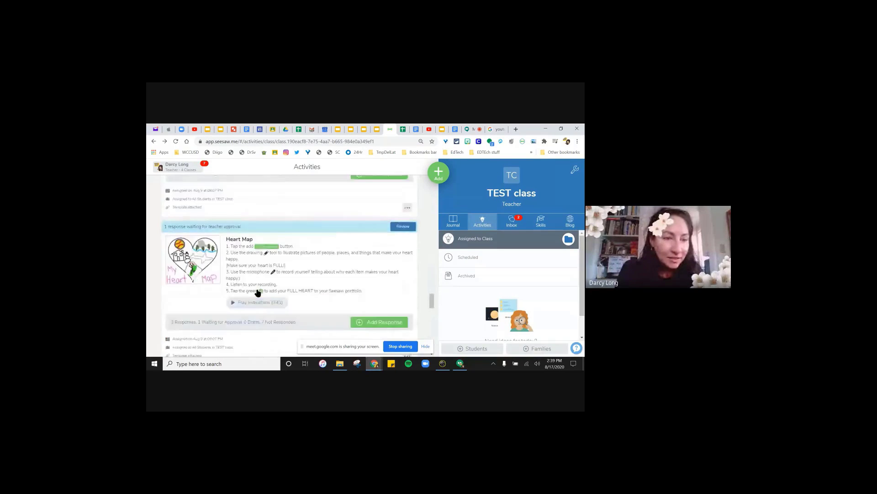
{"action": "scroll", "coordinate": [258, 292], "scroll_direction": "down", "scroll_amount": 10}
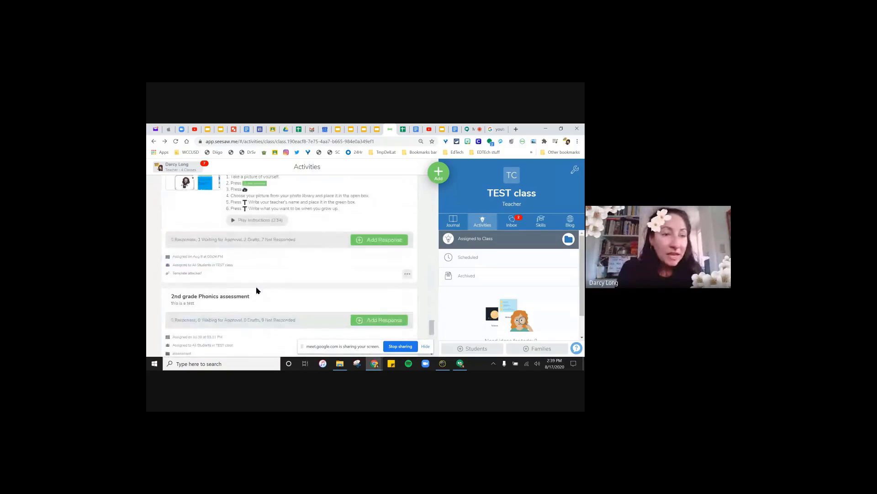
{"action": "scroll", "coordinate": [257, 290], "scroll_direction": "down", "scroll_amount": 10}
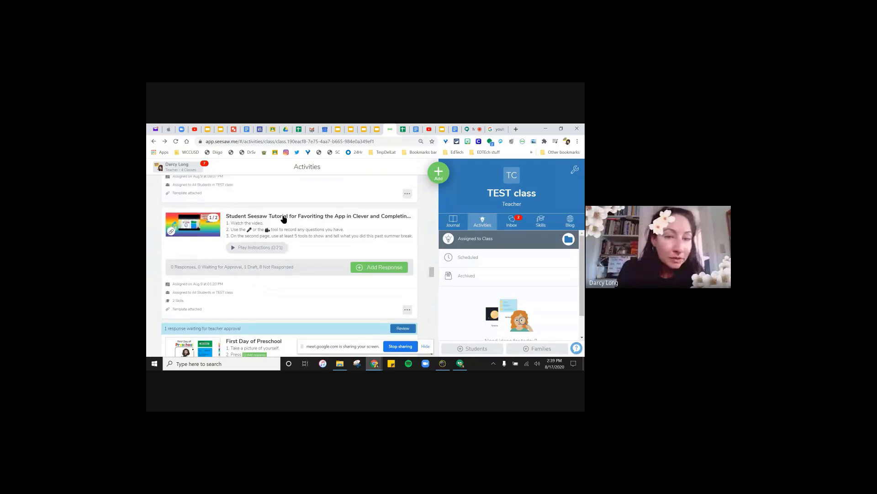
{"action": "left_click", "coordinate": [283, 217]}
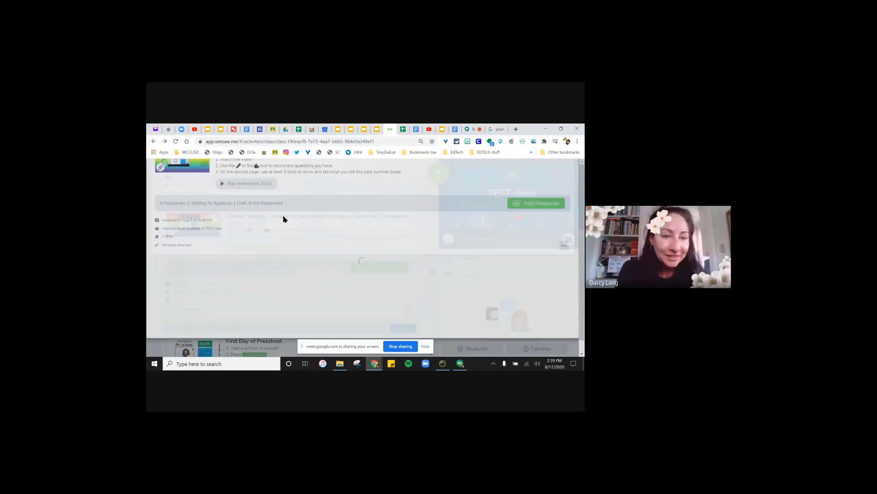
{"action": "left_click", "coordinate": [153, 142]}
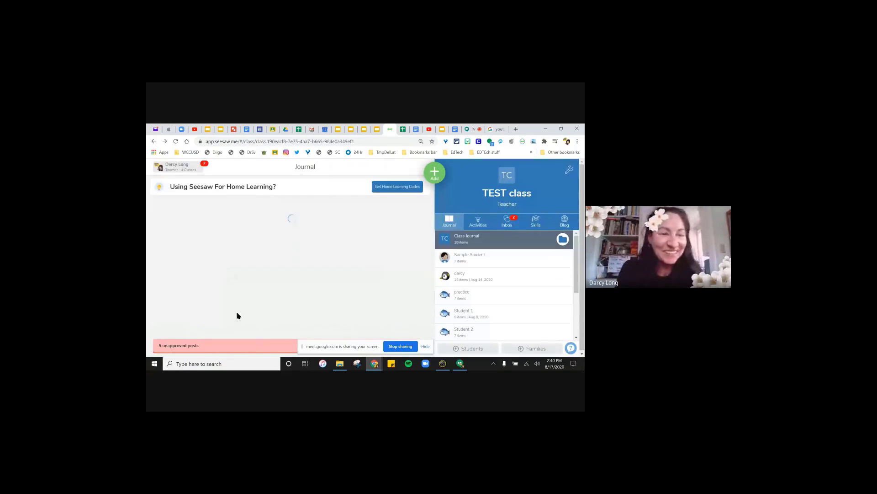
{"action": "left_click", "coordinate": [478, 223]}
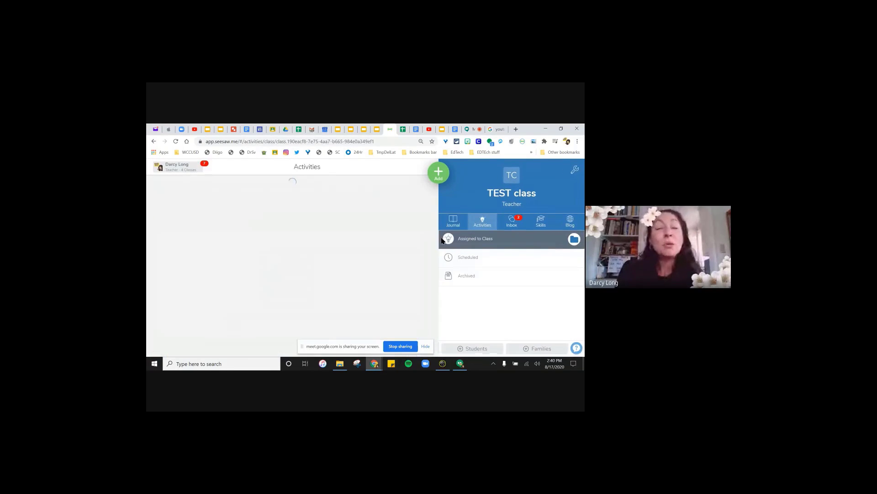
{"action": "scroll", "coordinate": [330, 274], "scroll_direction": "down", "scroll_amount": 5}
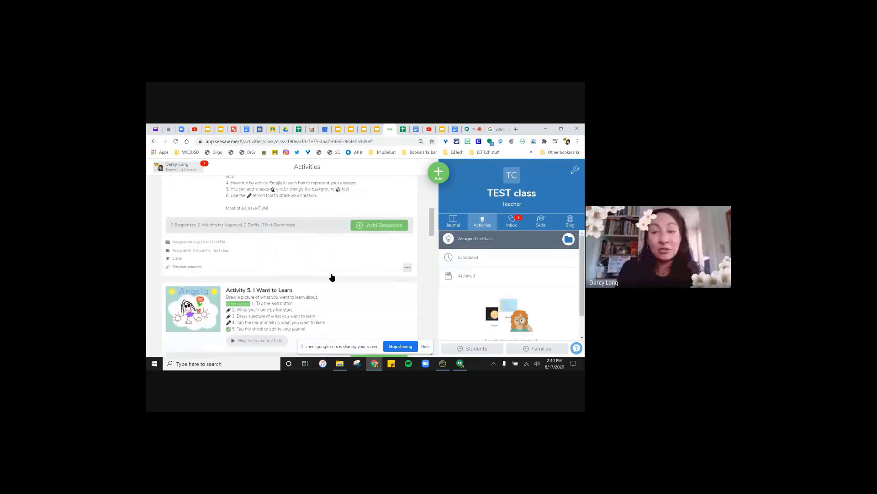
{"action": "scroll", "coordinate": [320, 272], "scroll_direction": "down", "scroll_amount": 5}
{"action": "scroll", "coordinate": [320, 272], "scroll_direction": "down", "scroll_amount": 5}
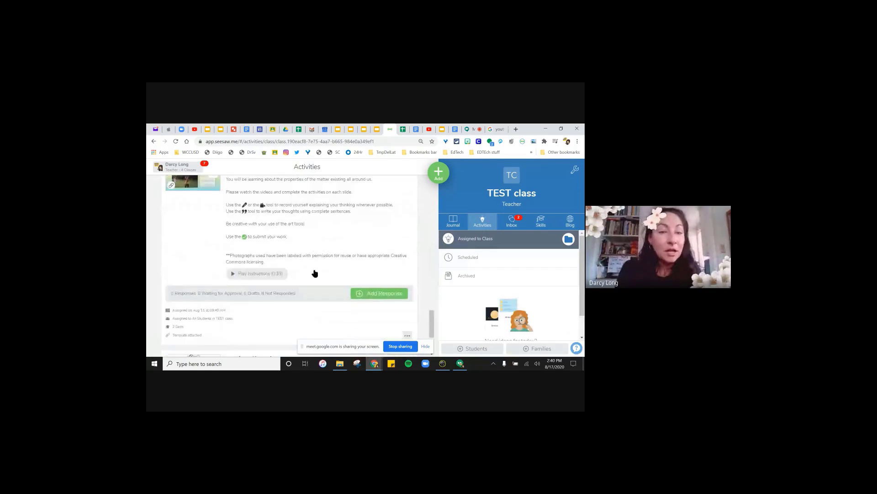
{"action": "scroll", "coordinate": [304, 281], "scroll_direction": "up", "scroll_amount": 3}
{"action": "scroll", "coordinate": [305, 281], "scroll_direction": "down", "scroll_amount": 4}
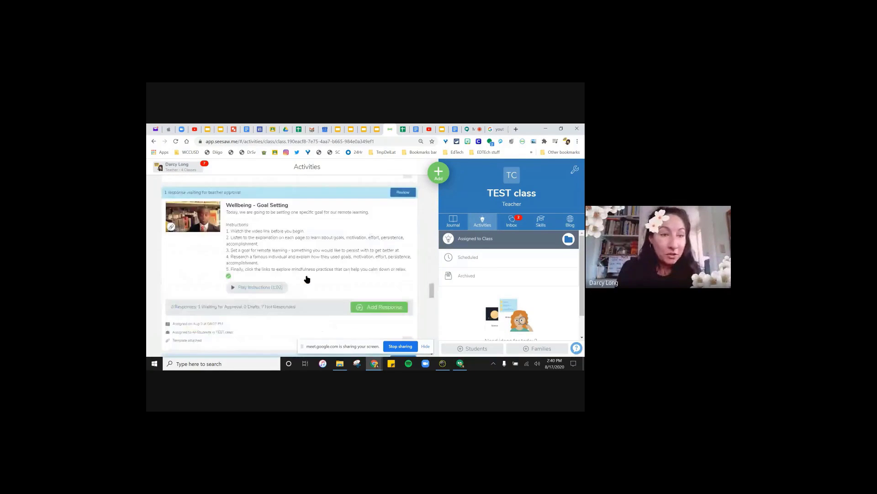
{"action": "scroll", "coordinate": [306, 279], "scroll_direction": "down", "scroll_amount": 10}
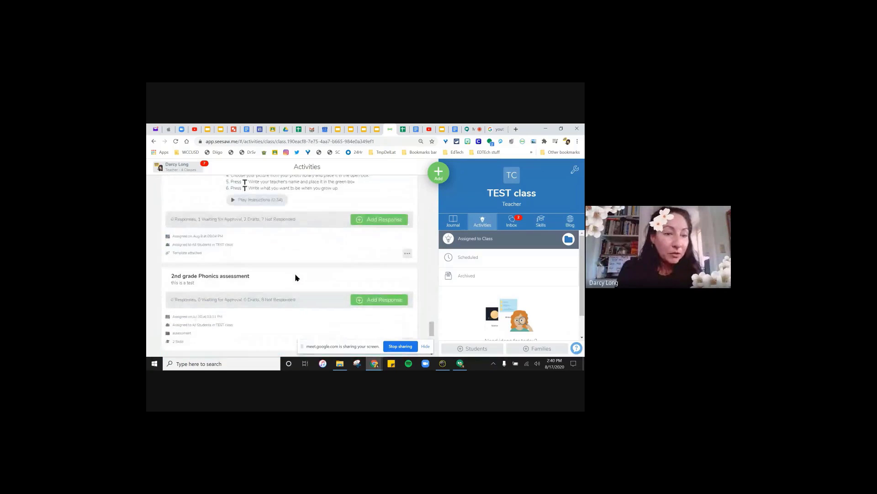
{"action": "scroll", "coordinate": [295, 278], "scroll_direction": "up", "scroll_amount": 4}
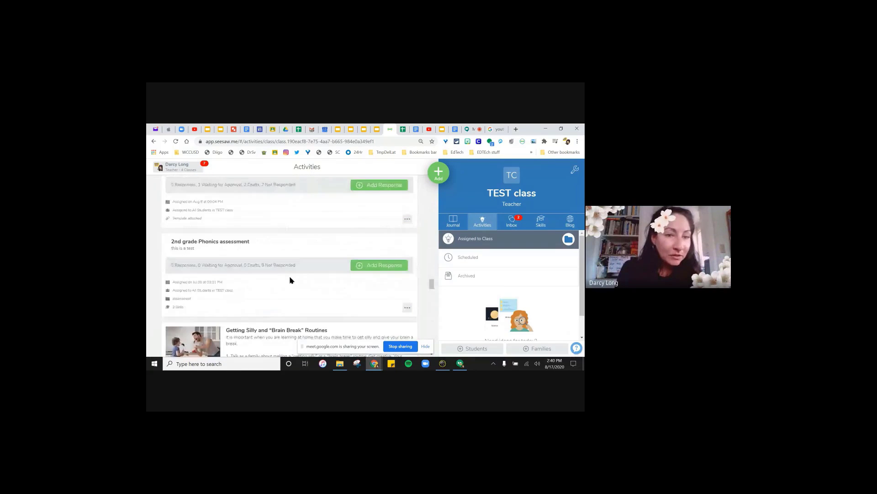
{"action": "scroll", "coordinate": [291, 280], "scroll_direction": "down", "scroll_amount": 5}
{"action": "scroll", "coordinate": [291, 280], "scroll_direction": "down", "scroll_amount": 5}
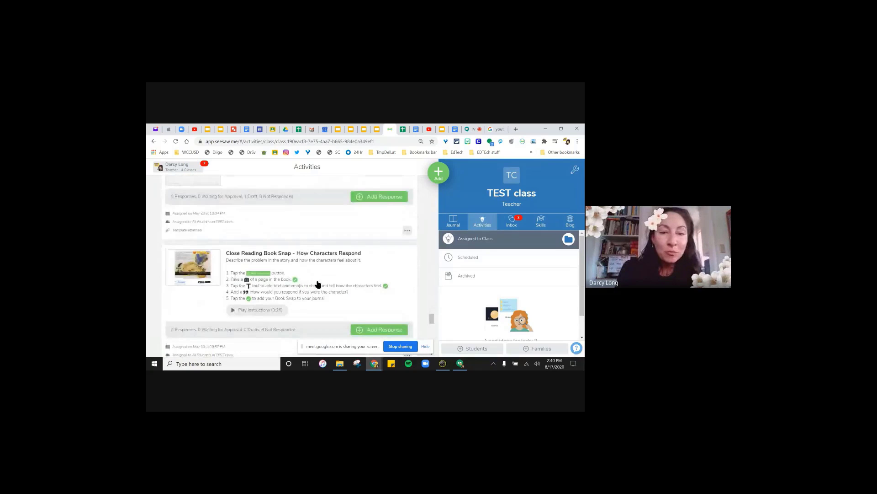
{"action": "scroll", "coordinate": [322, 283], "scroll_direction": "down", "scroll_amount": 6}
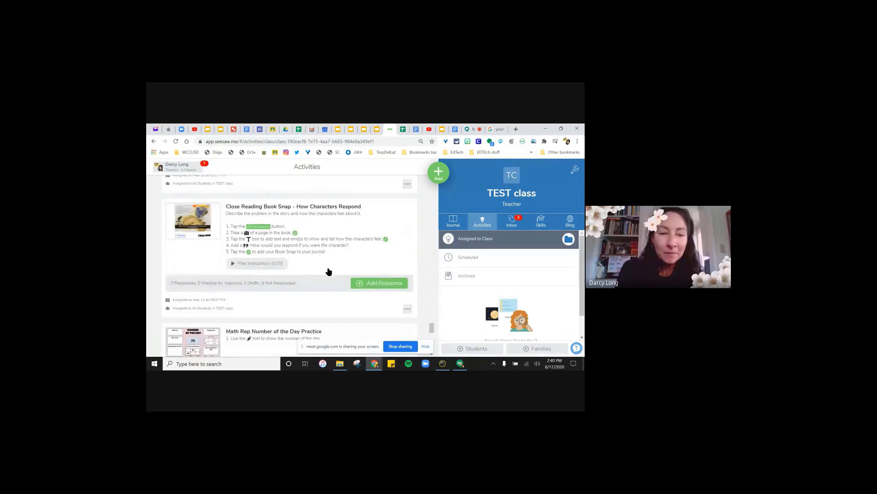
{"action": "scroll", "coordinate": [328, 272], "scroll_direction": "up", "scroll_amount": 10}
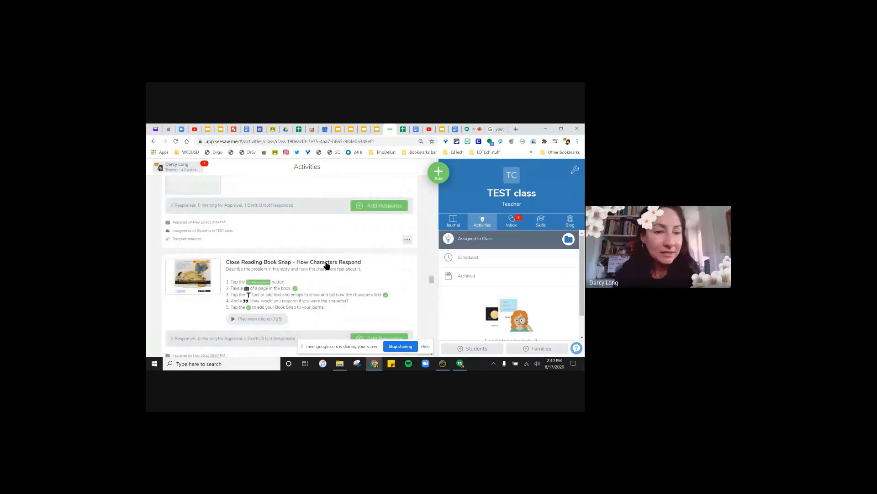
{"action": "scroll", "coordinate": [328, 271], "scroll_direction": "up", "scroll_amount": 4}
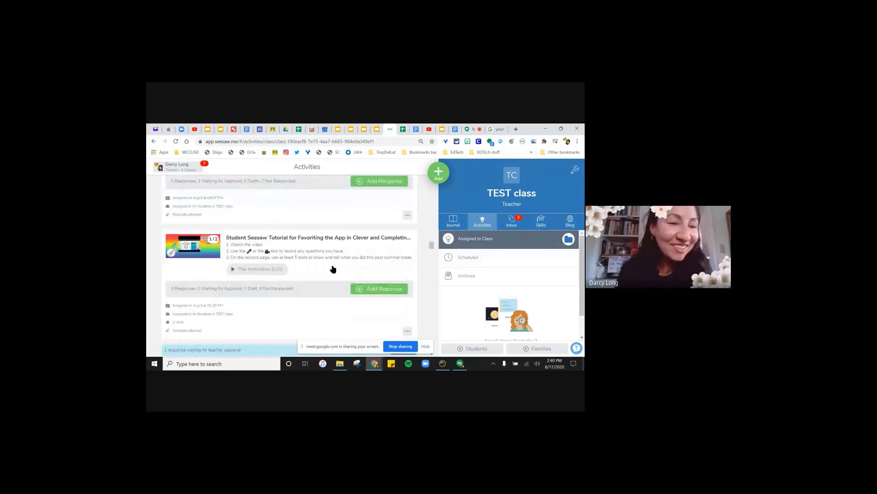
{"action": "scroll", "coordinate": [333, 269], "scroll_direction": "down", "scroll_amount": 3}
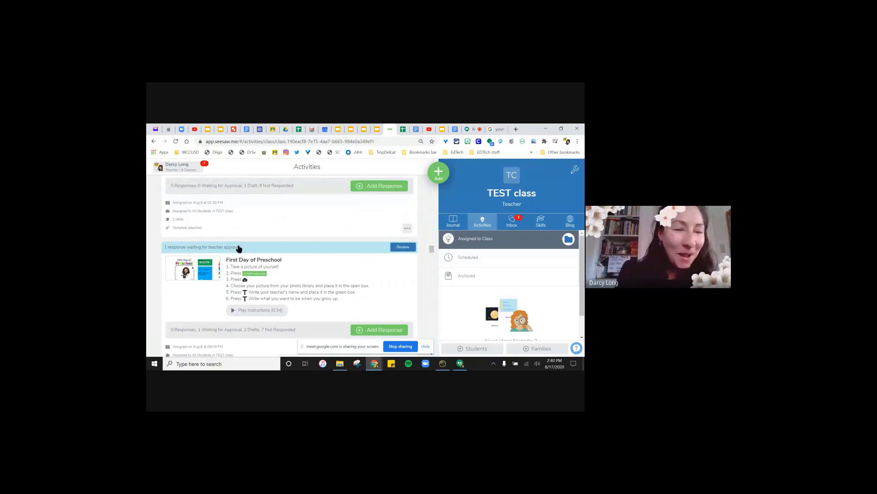
- Open the student's pending First Day of Preschool post and raise page zoom from 33% to 50%
{"action": "left_click", "coordinate": [396, 247]}
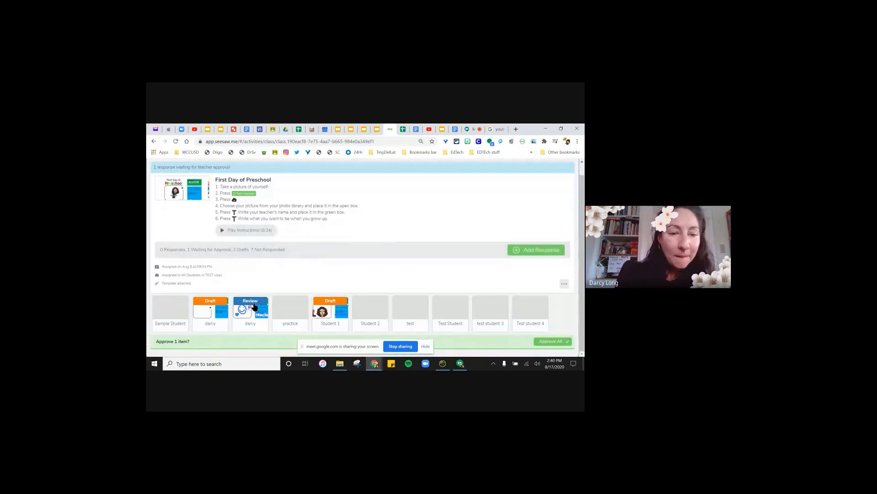
{"action": "left_click", "coordinate": [256, 308]}
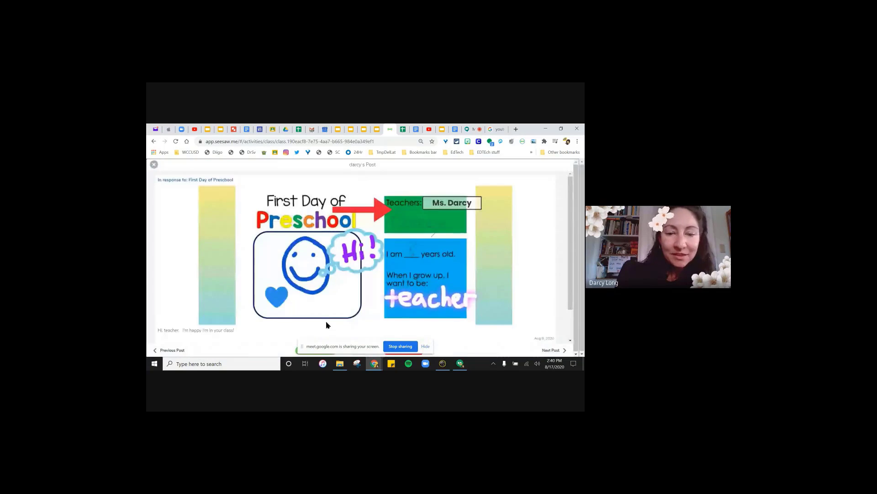
{"action": "scroll", "coordinate": [327, 323], "scroll_direction": "down", "scroll_amount": 1}
{"action": "left_click", "coordinate": [577, 141]}
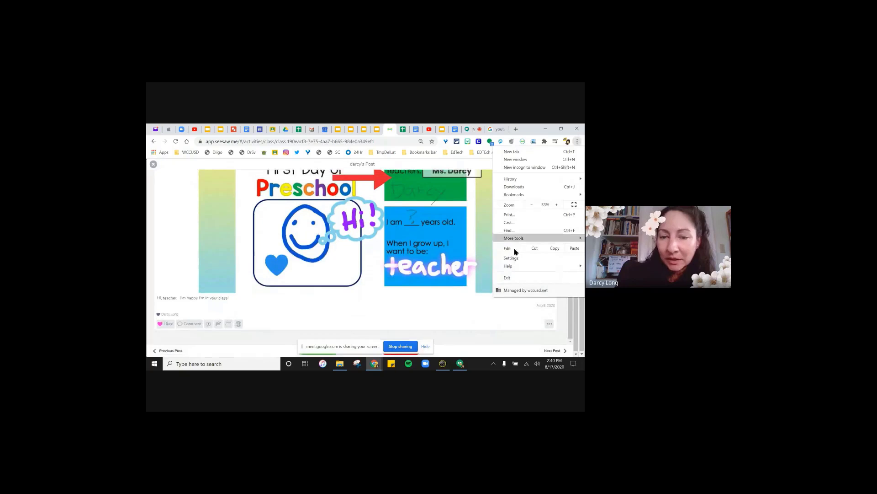
{"action": "left_click", "coordinate": [557, 204]}
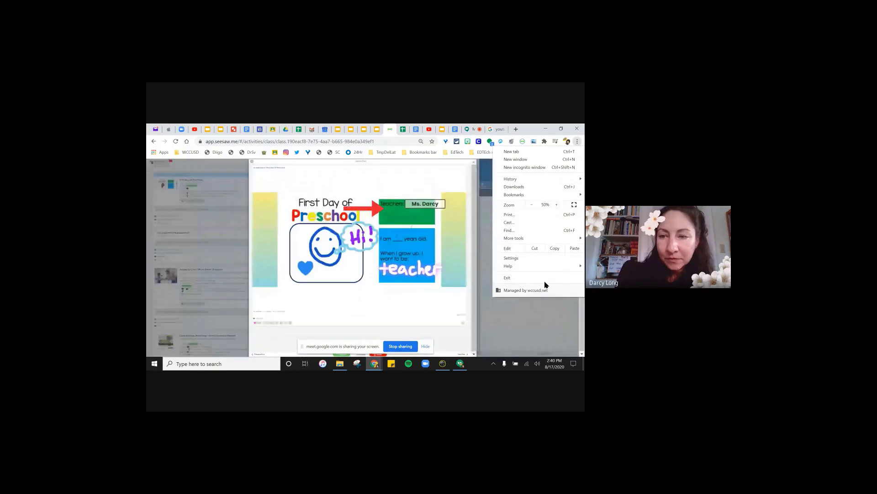
{"action": "left_click", "coordinate": [433, 299]}
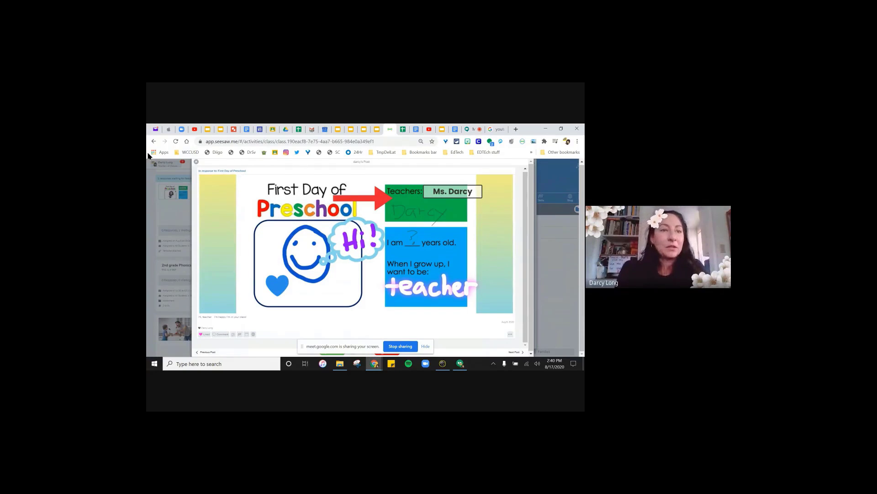
- Close the post, reset page zoom to 100%, and return to the training slide deck
{"action": "left_click", "coordinate": [196, 162]}
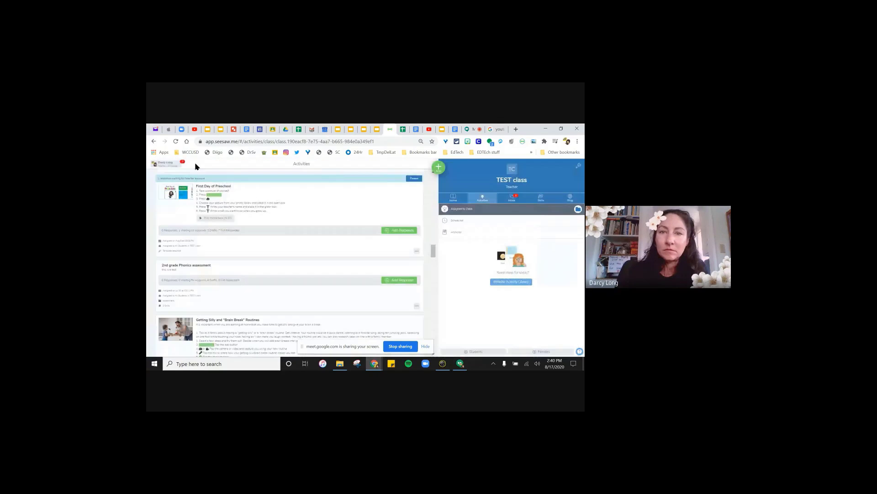
{"action": "left_click", "coordinate": [421, 141]}
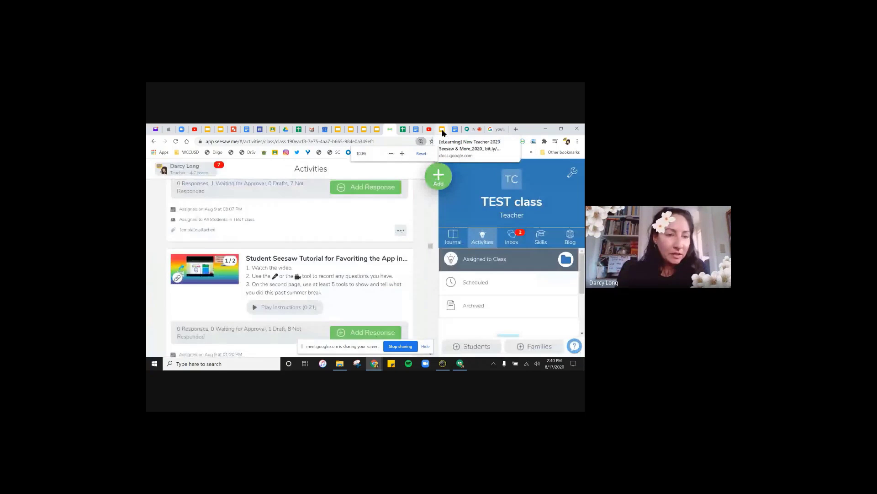
{"action": "left_click", "coordinate": [442, 130]}
- Scroll the slide filmstrip past Back to School Resources, then go back to Seesaw's TEST class Activities page
{"action": "scroll", "coordinate": [217, 314], "scroll_direction": "down", "scroll_amount": 4}
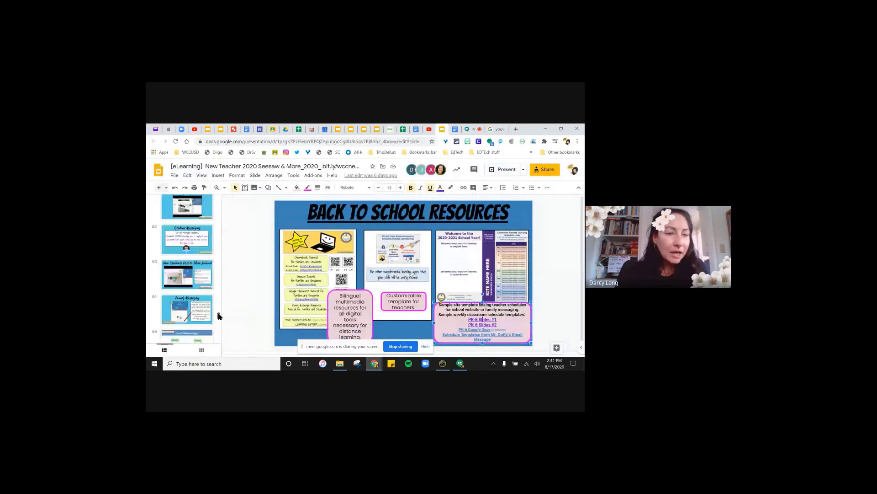
{"action": "scroll", "coordinate": [218, 316], "scroll_direction": "down", "scroll_amount": 1}
{"action": "scroll", "coordinate": [218, 317], "scroll_direction": "down", "scroll_amount": 1}
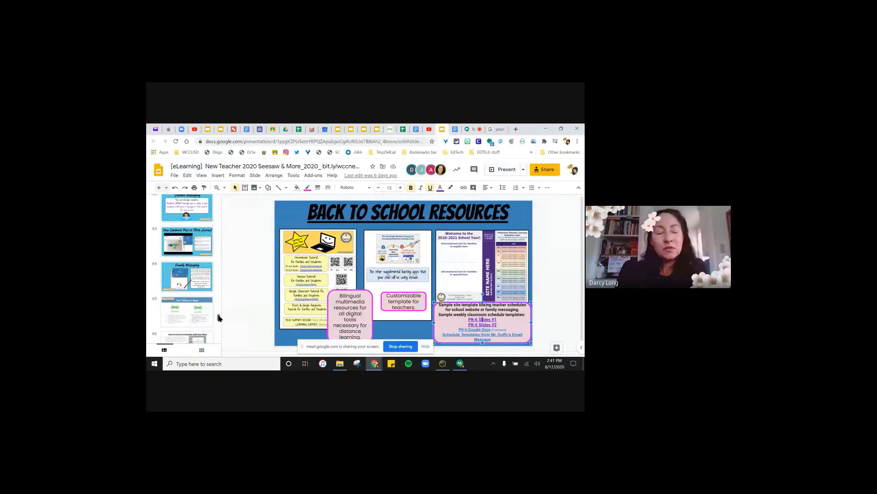
{"action": "left_click", "coordinate": [392, 131]}
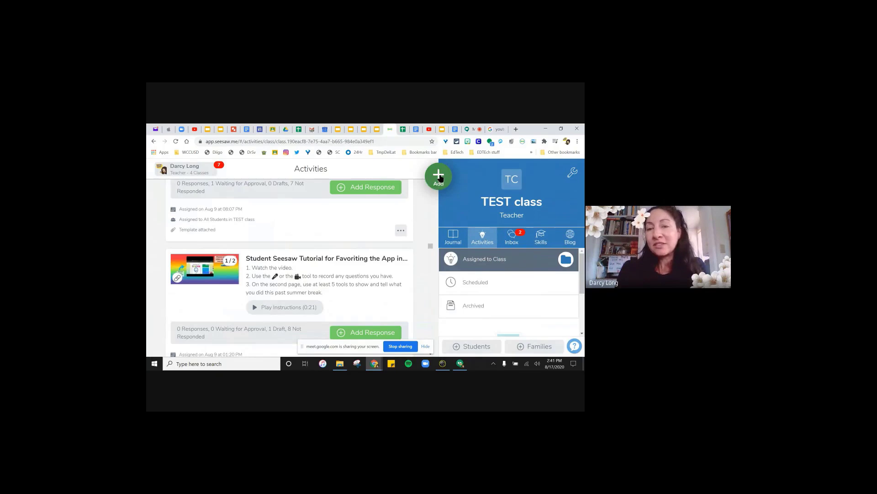
- Show the green Add content menu, dismiss it, and open the TEST class Journal
{"action": "left_click", "coordinate": [438, 180]}
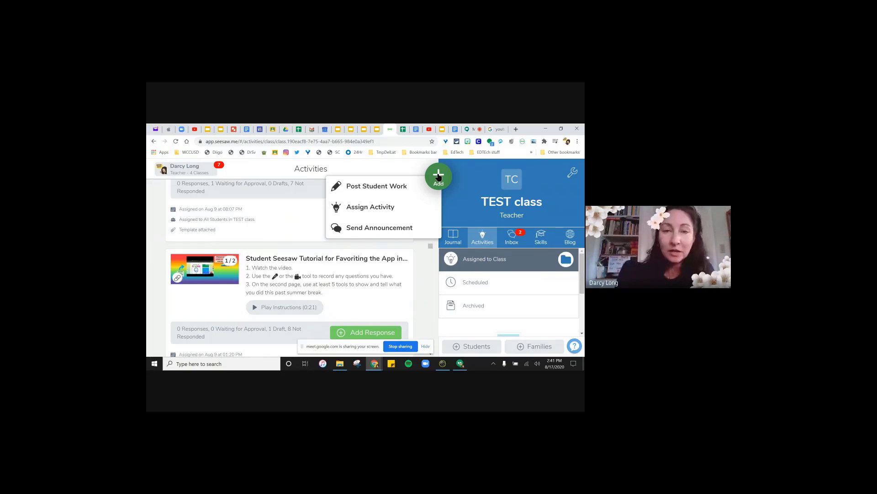
{"action": "left_click", "coordinate": [349, 171]}
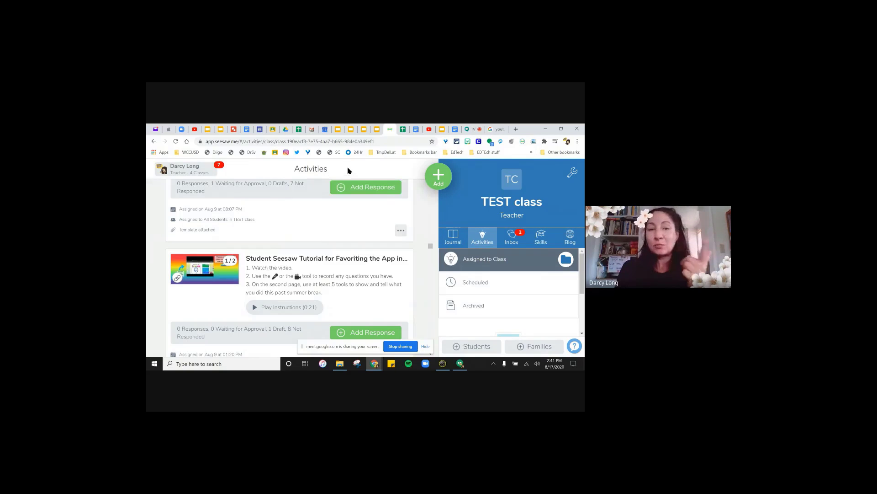
{"action": "left_click", "coordinate": [447, 244]}
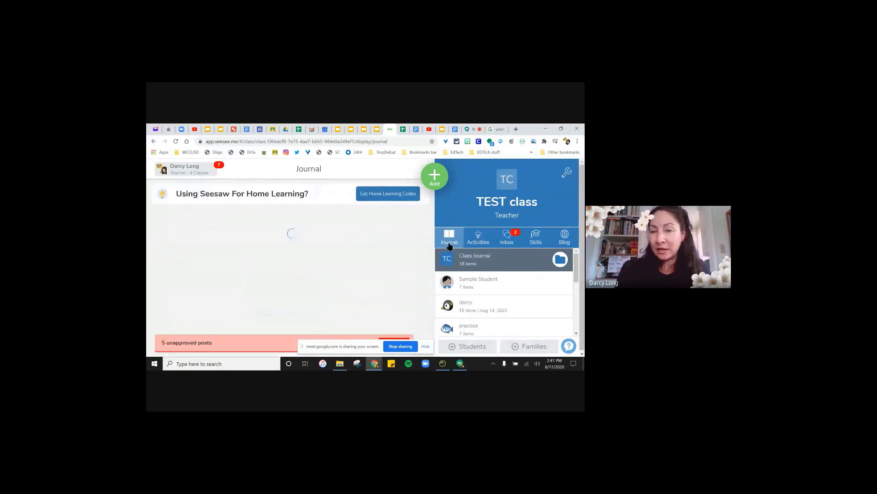
- Check the class Inbox and Notifications with 5 unapproved items, then switch to the slide deck
{"action": "scroll", "coordinate": [413, 241], "scroll_direction": "down", "scroll_amount": 3}
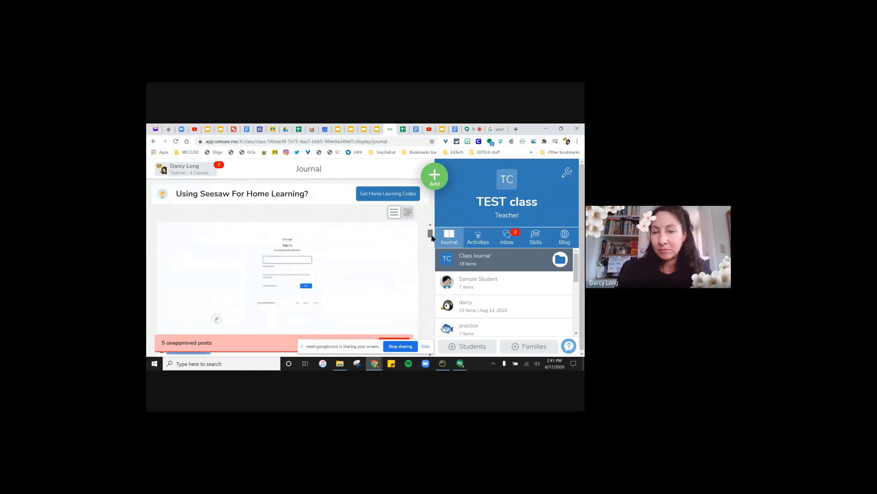
{"action": "left_click", "coordinate": [511, 244]}
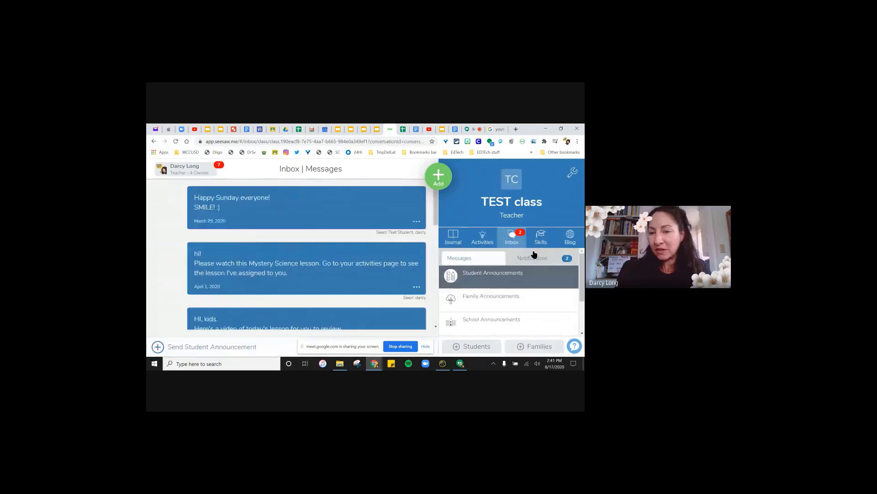
{"action": "left_click", "coordinate": [540, 259]}
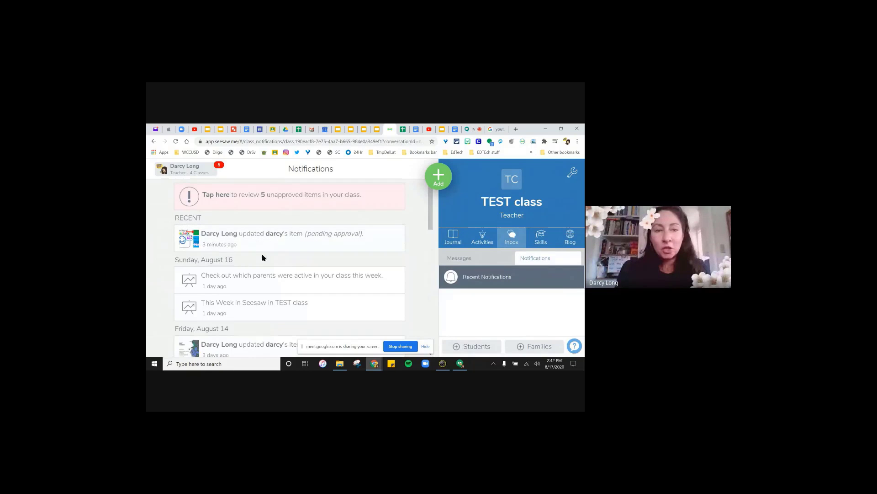
{"action": "scroll", "coordinate": [263, 260], "scroll_direction": "down", "scroll_amount": 5}
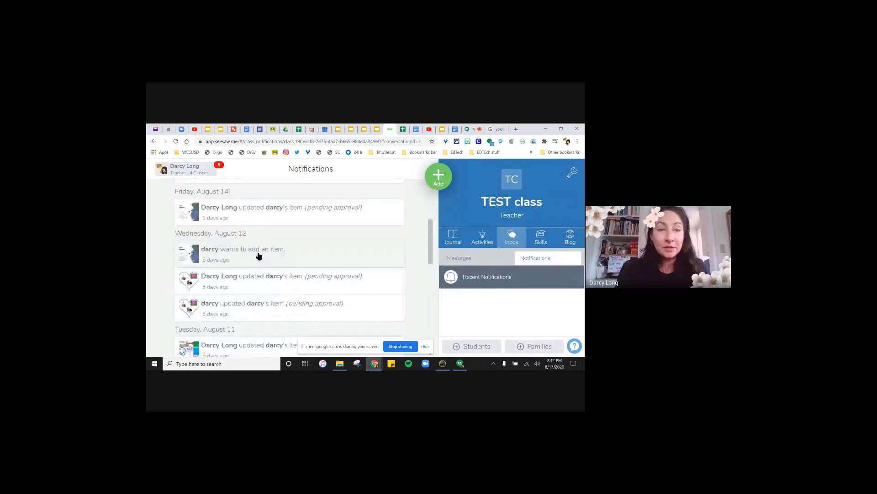
{"action": "scroll", "coordinate": [219, 250], "scroll_direction": "down", "scroll_amount": 5}
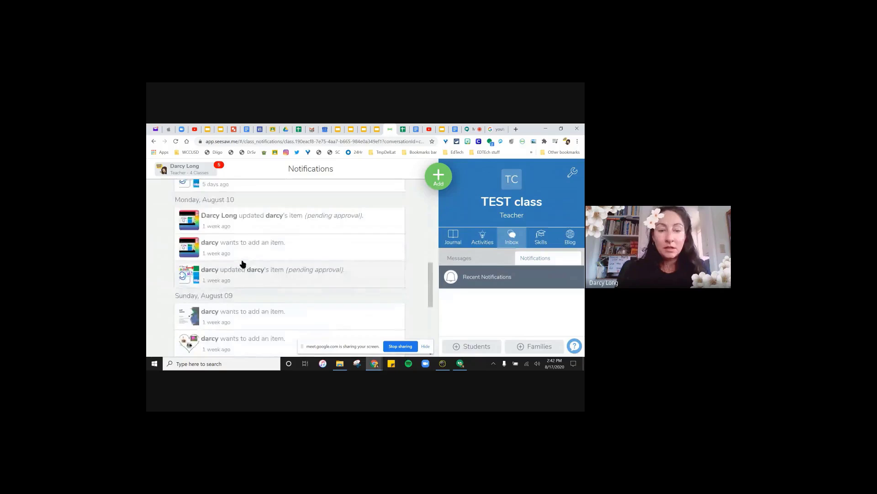
{"action": "scroll", "coordinate": [247, 258], "scroll_direction": "up", "scroll_amount": 10}
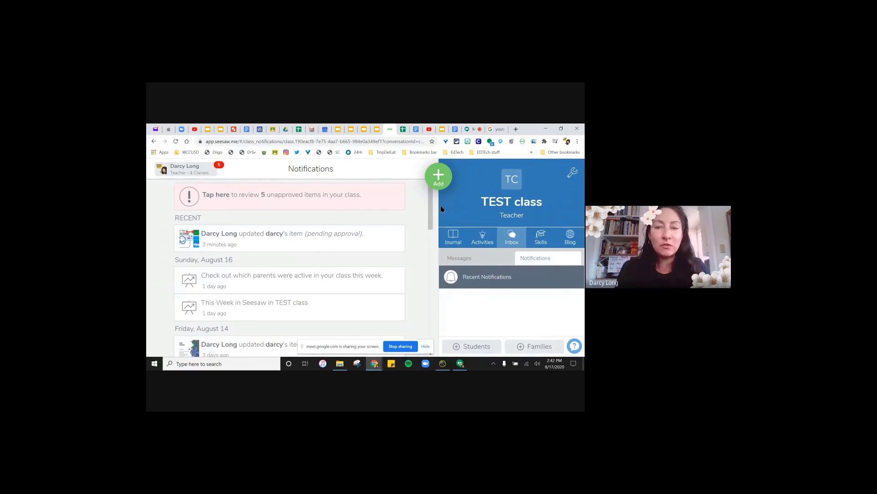
{"action": "left_click", "coordinate": [450, 131]}
- Go back to the Google Meet call to read the chat questions, then open Chrome's menu
{"action": "left_click", "coordinate": [470, 130]}
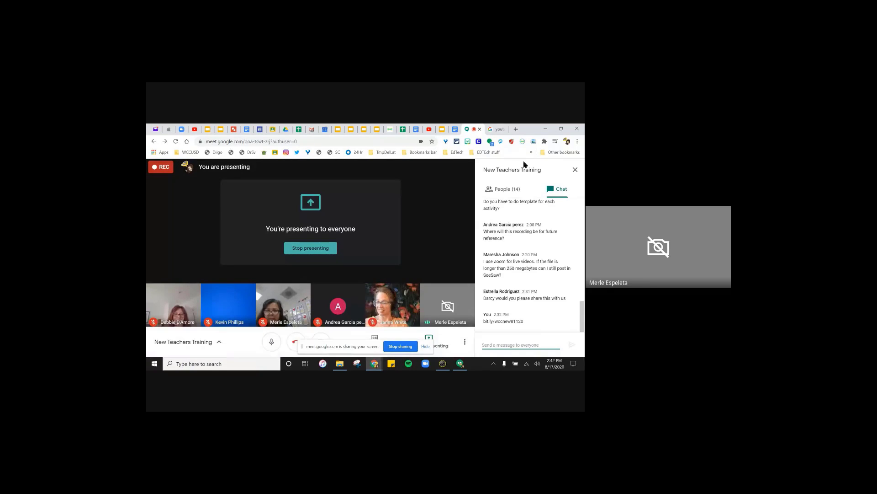
{"action": "left_click", "coordinate": [578, 142]}
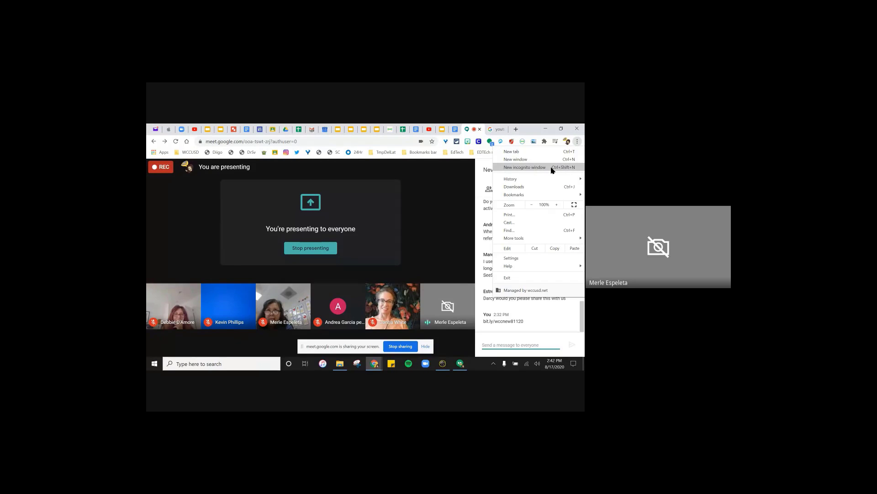
- Load web.seesaw.me in a new incognito window, minimize it, and return to the TEST class notifications
{"action": "left_click", "coordinate": [551, 170]}
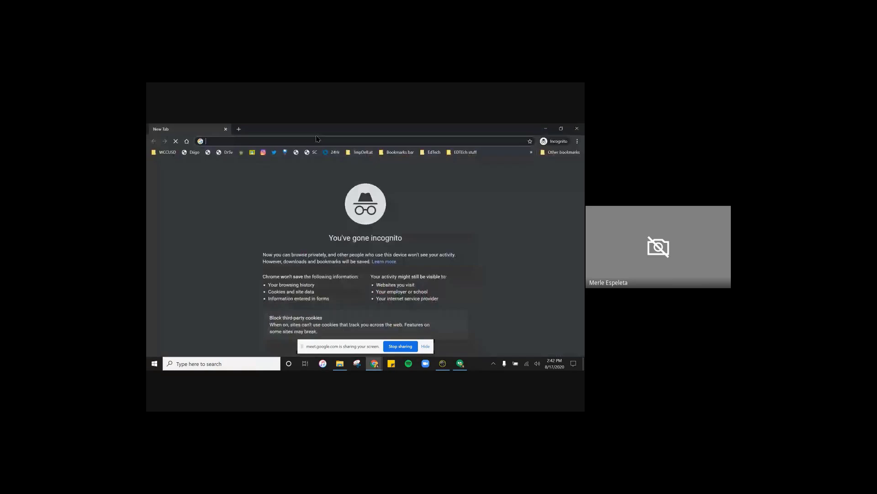
{"action": "type", "text": "seesaw"}
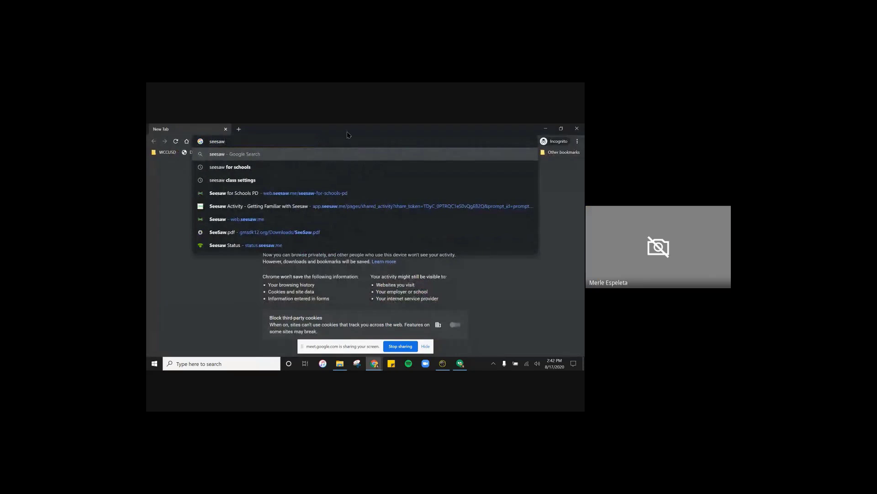
{"action": "left_click", "coordinate": [248, 219]}
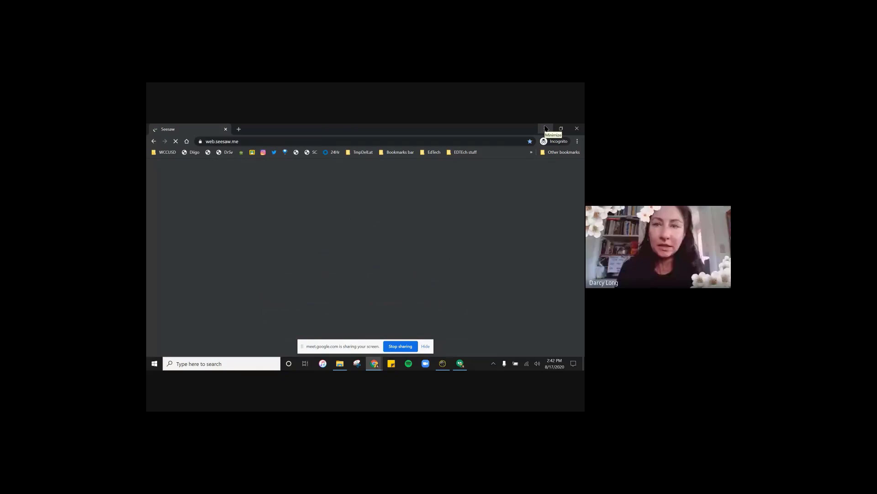
{"action": "left_click", "coordinate": [546, 129]}
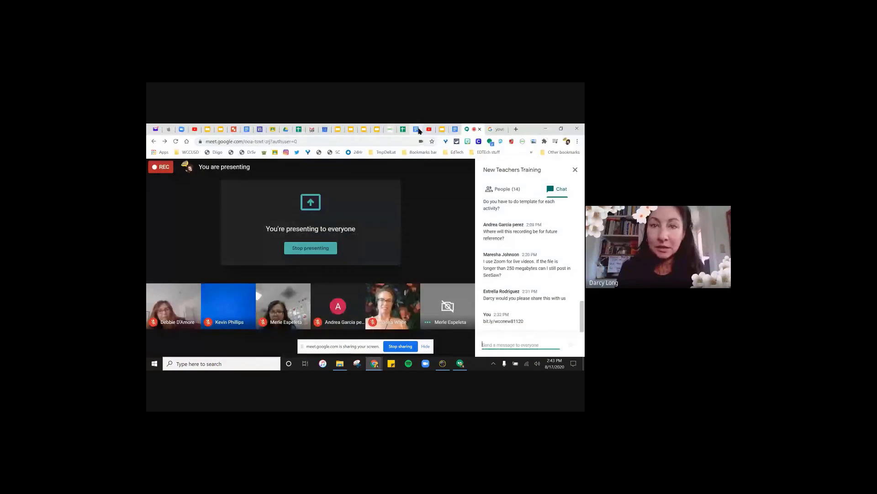
{"action": "left_click", "coordinate": [390, 131]}
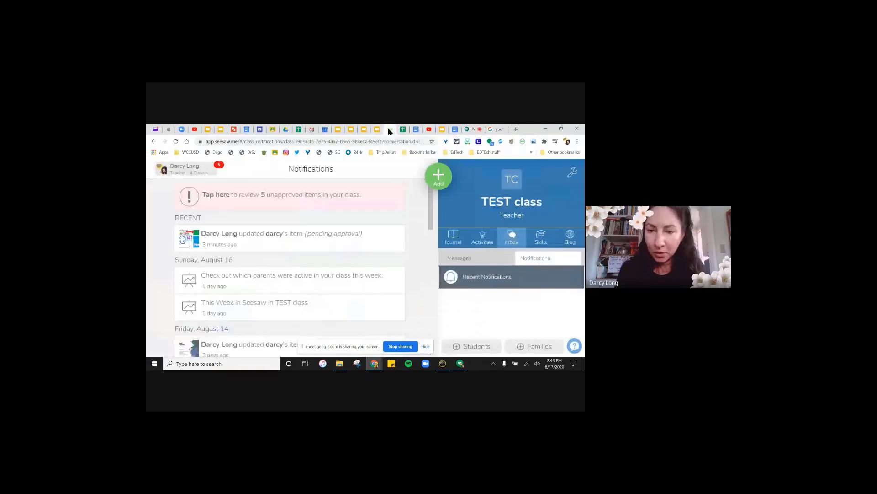
- Copy the TEST class's student text code from Get Students Signed In, then bring up the incognito Seesaw window
{"action": "left_click", "coordinate": [472, 346]}
{"action": "scroll", "coordinate": [438, 285], "scroll_direction": "down", "scroll_amount": 3}
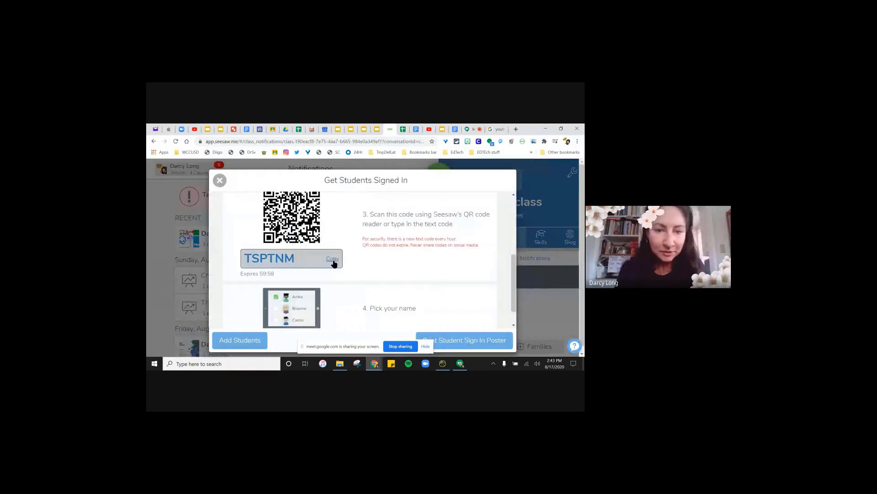
{"action": "left_click", "coordinate": [333, 260]}
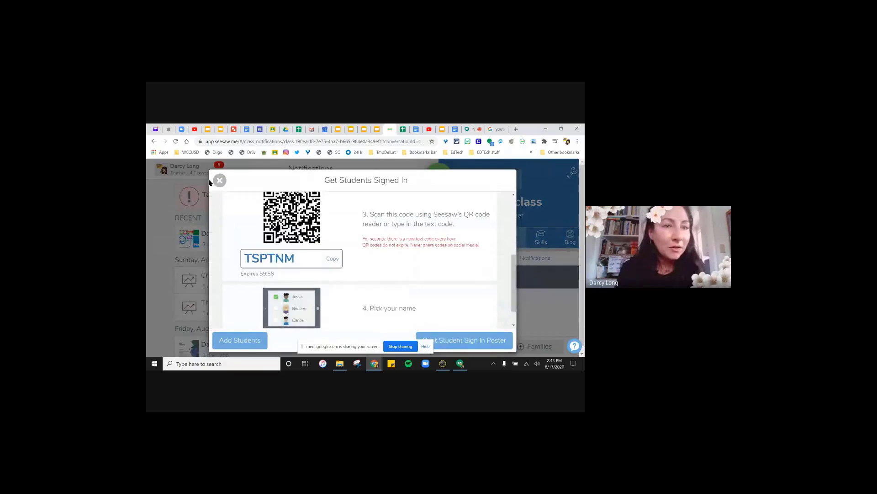
{"action": "left_click", "coordinate": [219, 180]}
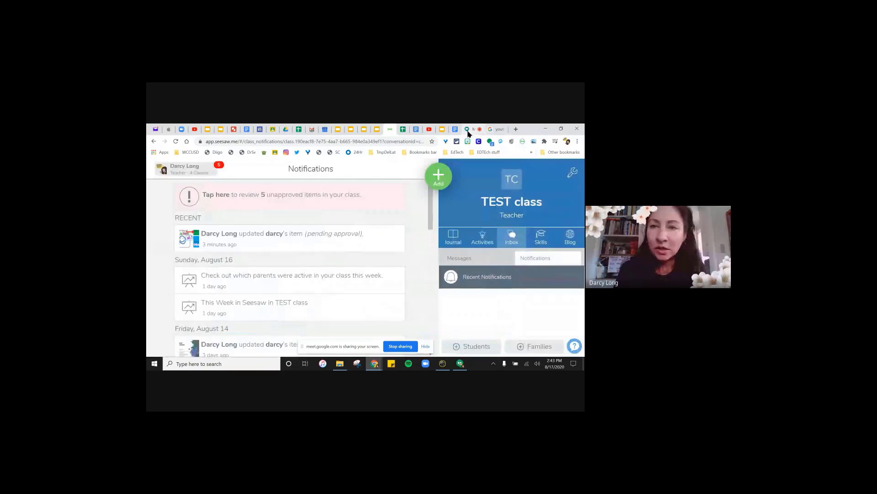
{"action": "left_click", "coordinate": [374, 364]}
{"action": "left_click", "coordinate": [428, 312]}
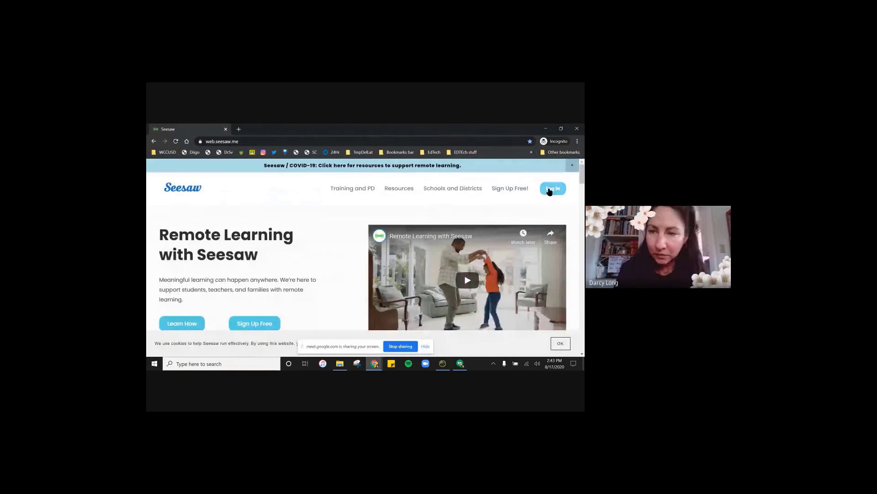
- Log in as a student by pasting the class text code, then pick a name from the class list
{"action": "left_click", "coordinate": [552, 188]}
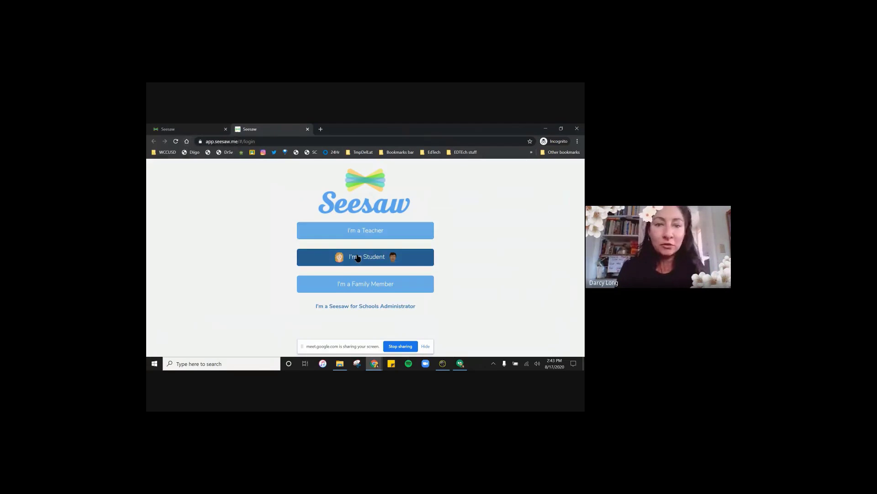
{"action": "left_click", "coordinate": [364, 256]}
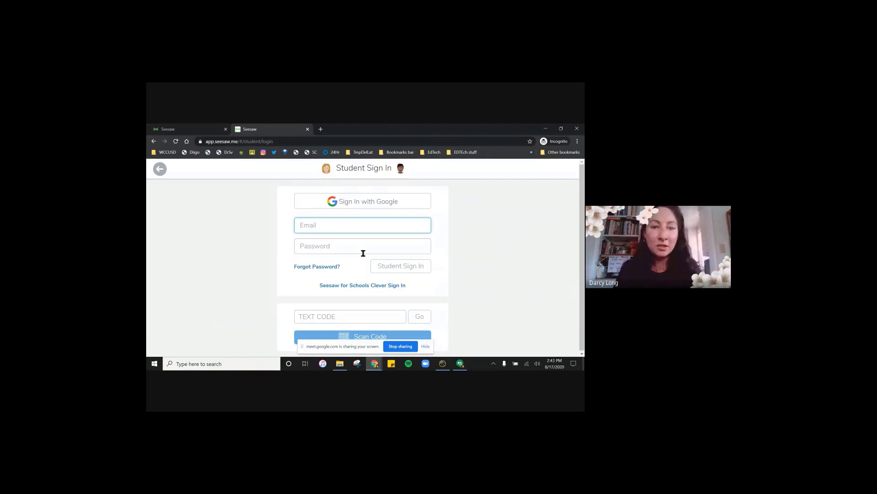
{"action": "left_click", "coordinate": [322, 316]}
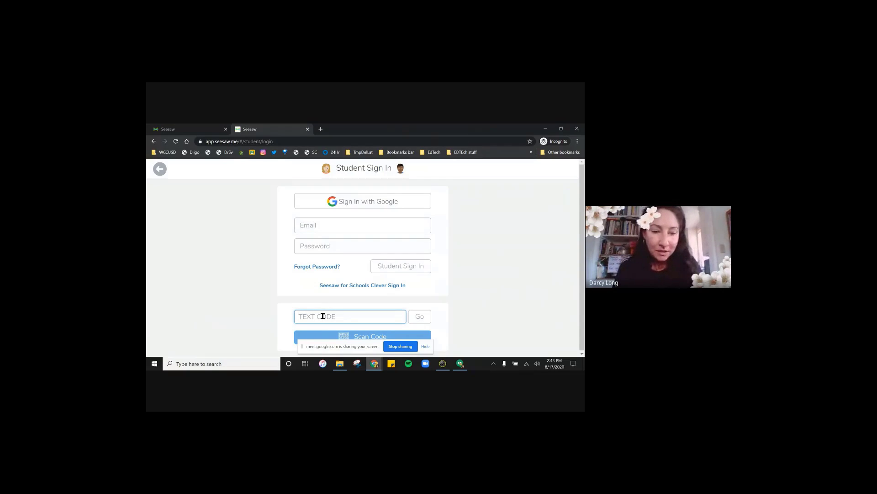
{"action": "key", "text": "ctrl+v"}
{"action": "left_click", "coordinate": [428, 317]}
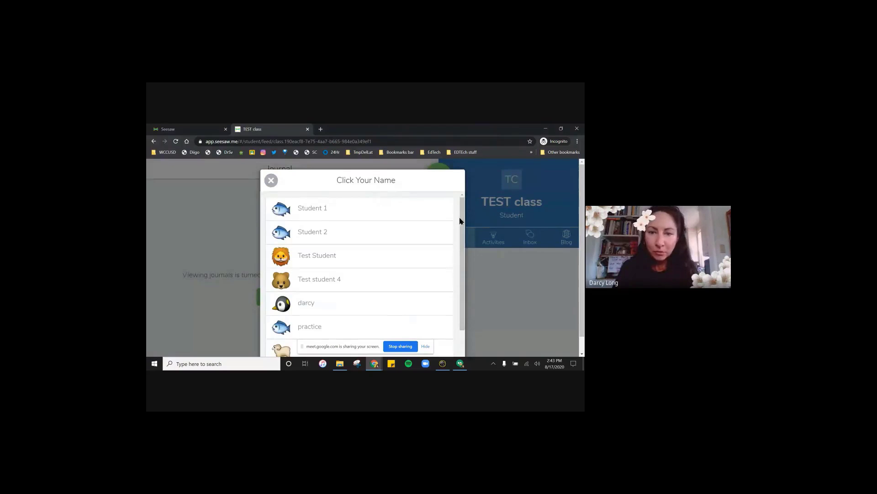
{"action": "scroll", "coordinate": [461, 221], "scroll_direction": "down", "scroll_amount": 1}
{"action": "left_click", "coordinate": [370, 290]}
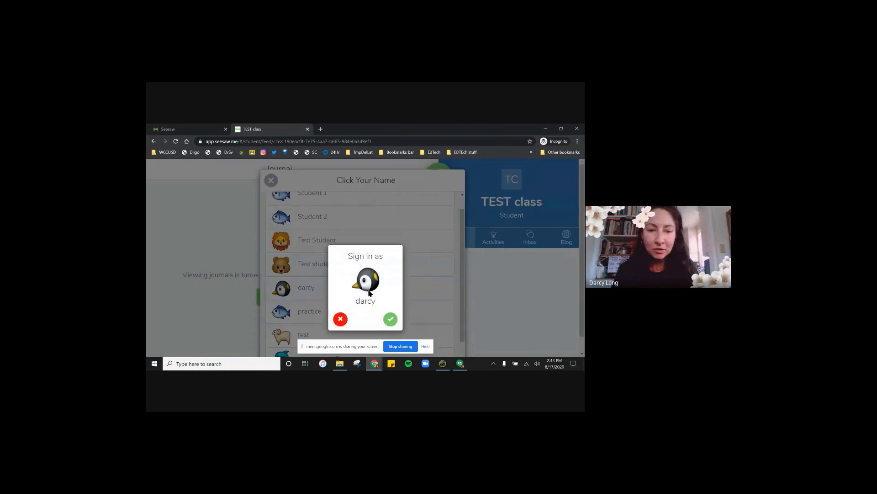
- Confirm the student sign-in, then browse the student's Journal and Inbox messages
{"action": "left_click", "coordinate": [391, 319]}
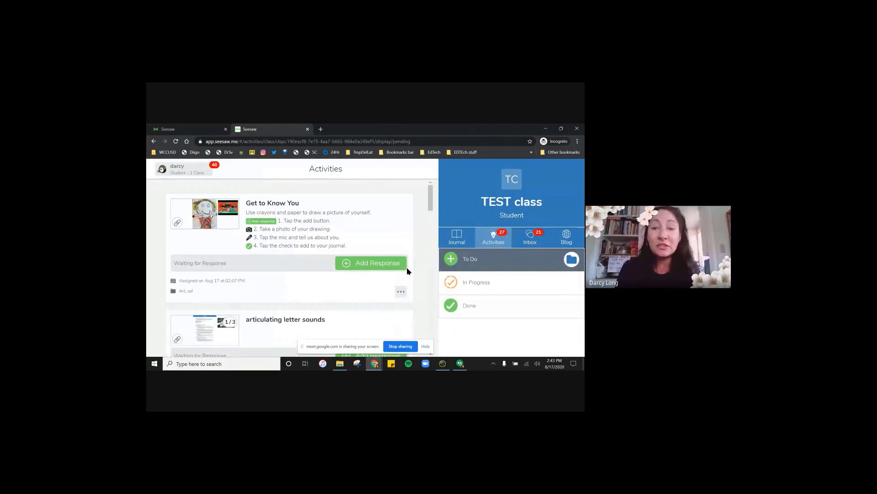
{"action": "left_click", "coordinate": [440, 237]}
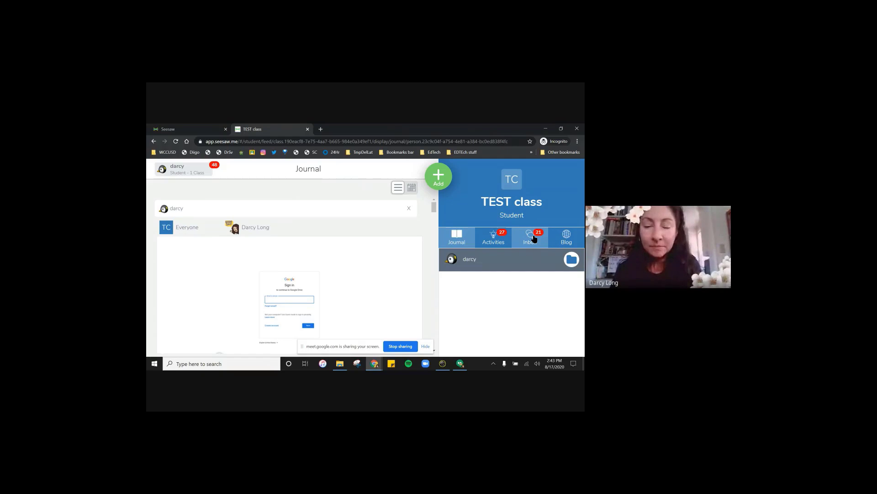
{"action": "left_click", "coordinate": [530, 238]}
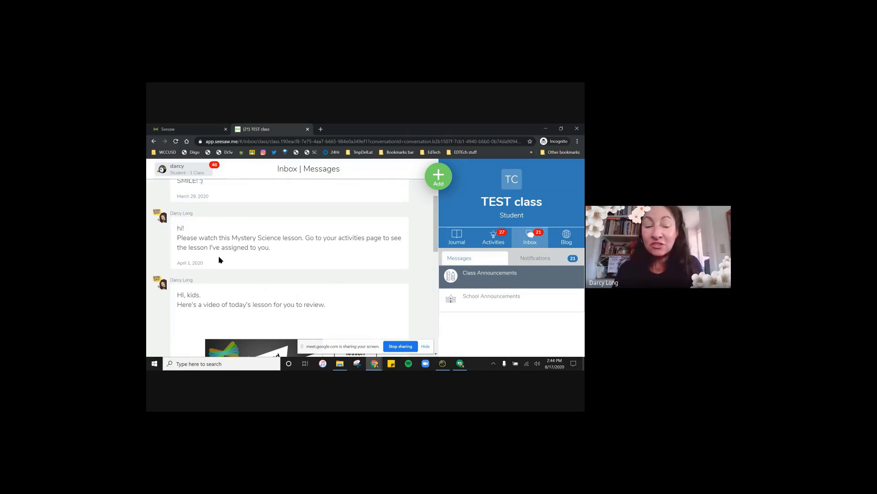
- Open the student's Activities To Do list and scroll back up to Get to Know You
{"action": "left_click", "coordinate": [483, 240]}
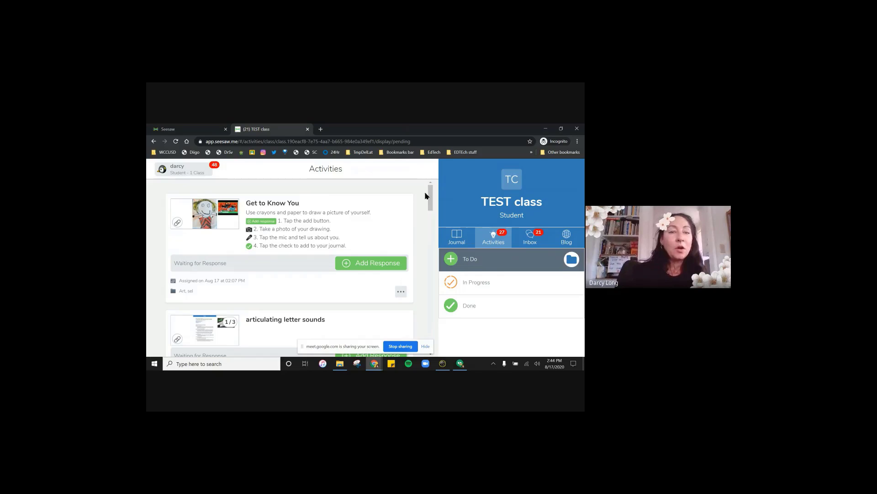
{"action": "left_click_drag", "start_coordinate": [431, 189], "coordinate": [430, 188]}
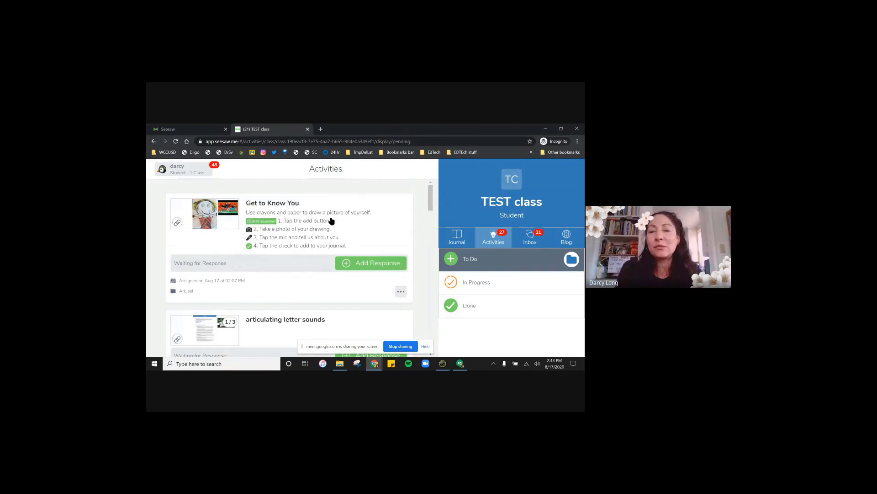
{"action": "left_click_drag", "start_coordinate": [431, 193], "coordinate": [432, 199]}
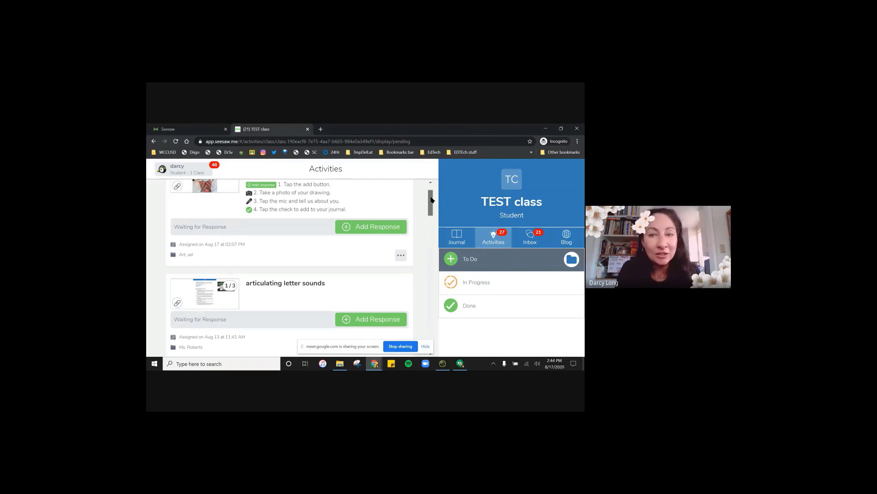
{"action": "left_click_drag", "start_coordinate": [430, 199], "coordinate": [431, 185]}
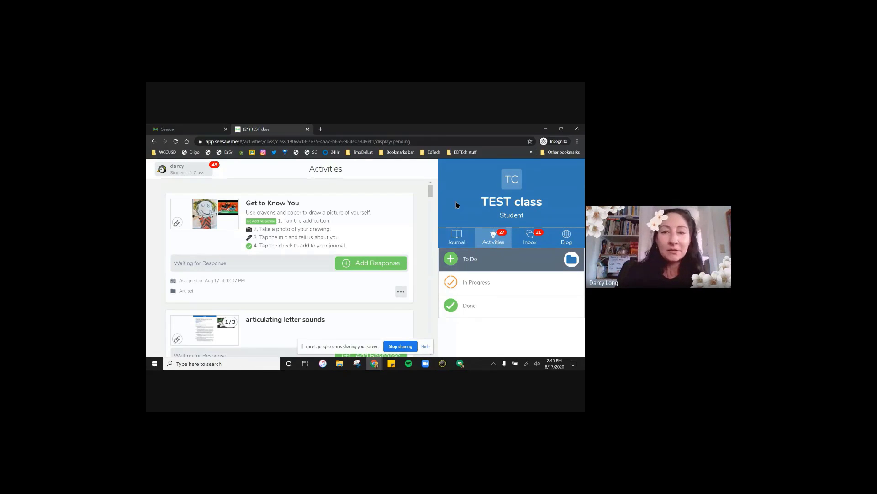
- Submit the stick-figure drawing as the Get to Know You response, cancelling the Delete 1 Page warning twice
{"action": "left_click", "coordinate": [347, 266]}
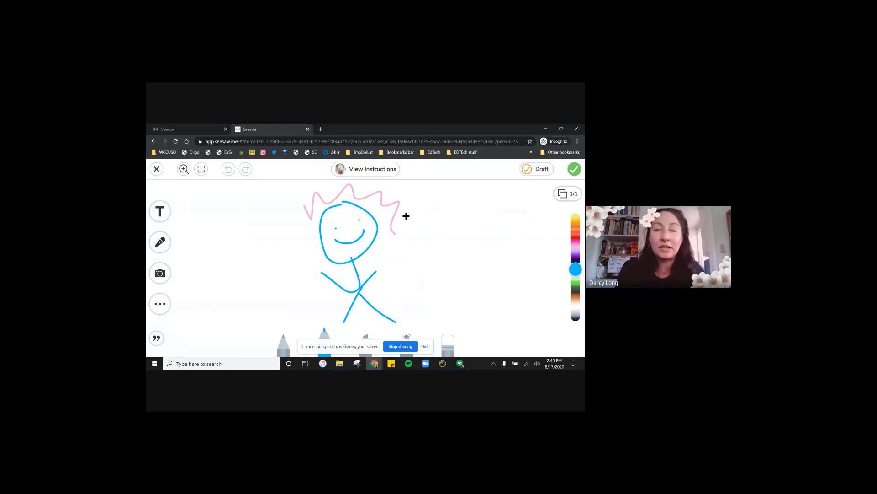
{"action": "left_click", "coordinate": [157, 169]}
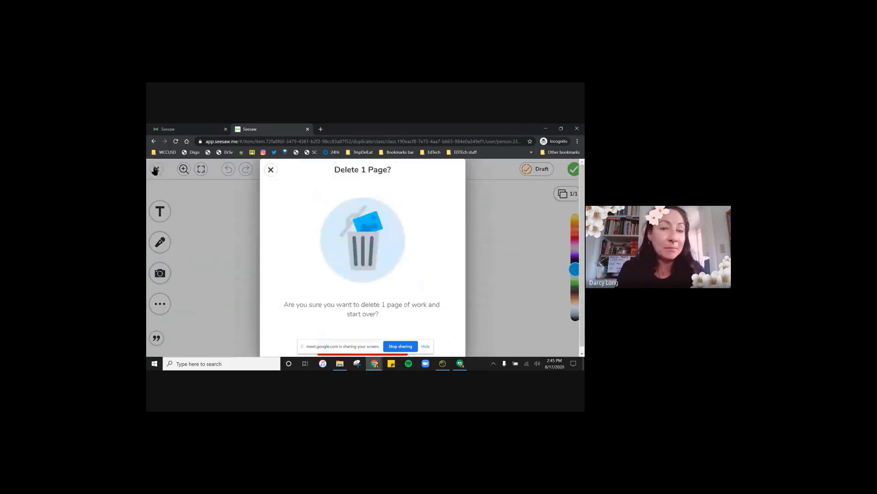
{"action": "left_click", "coordinate": [270, 170]}
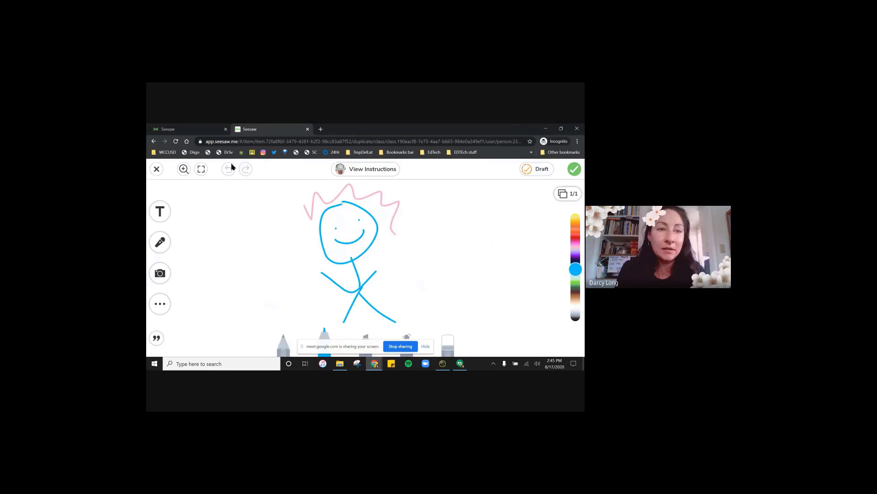
{"action": "left_click", "coordinate": [156, 169]}
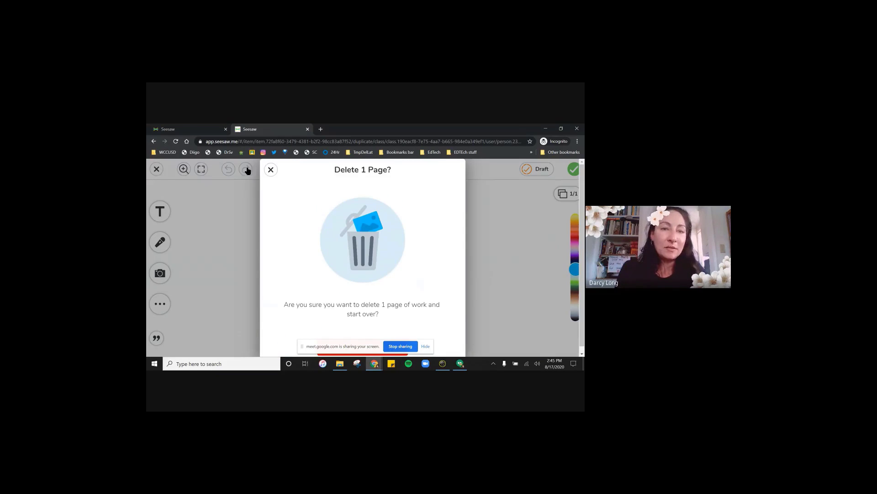
{"action": "left_click", "coordinate": [270, 170]}
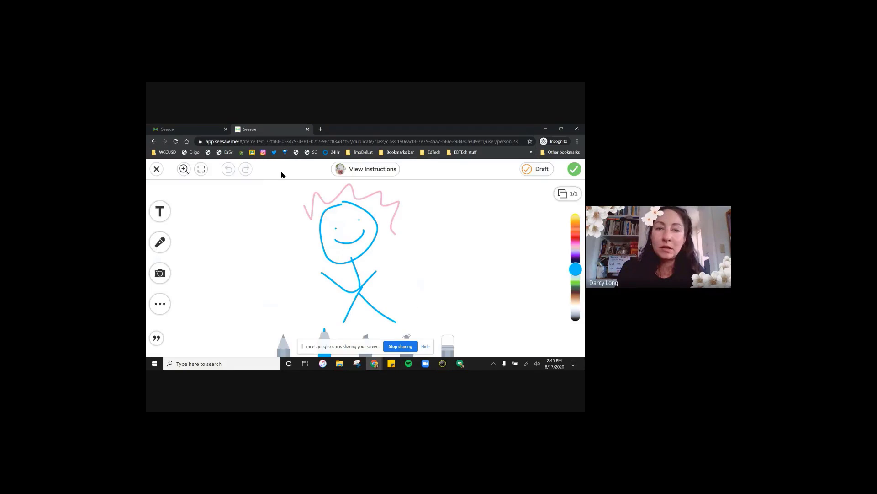
{"action": "left_click", "coordinate": [574, 169]}
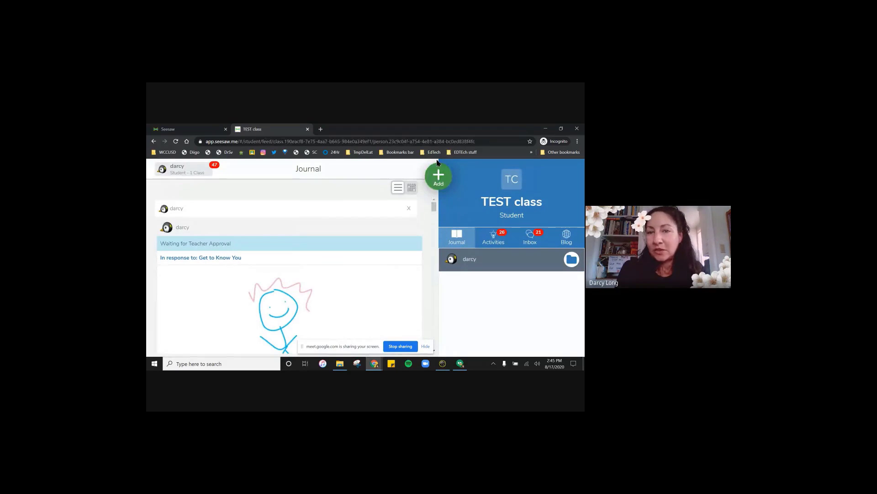
- Preview the Post Your Work choices, then open the 'We Love Learning!' class blog
{"action": "left_click", "coordinate": [440, 176]}
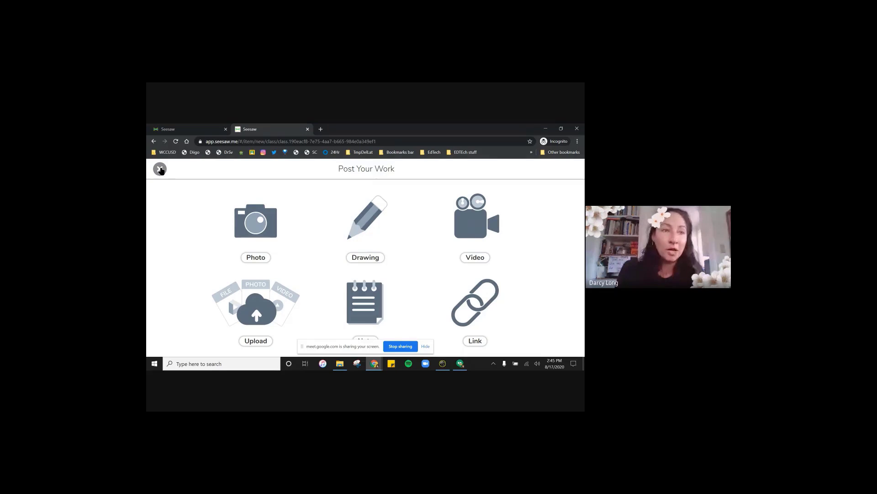
{"action": "left_click", "coordinate": [160, 169]}
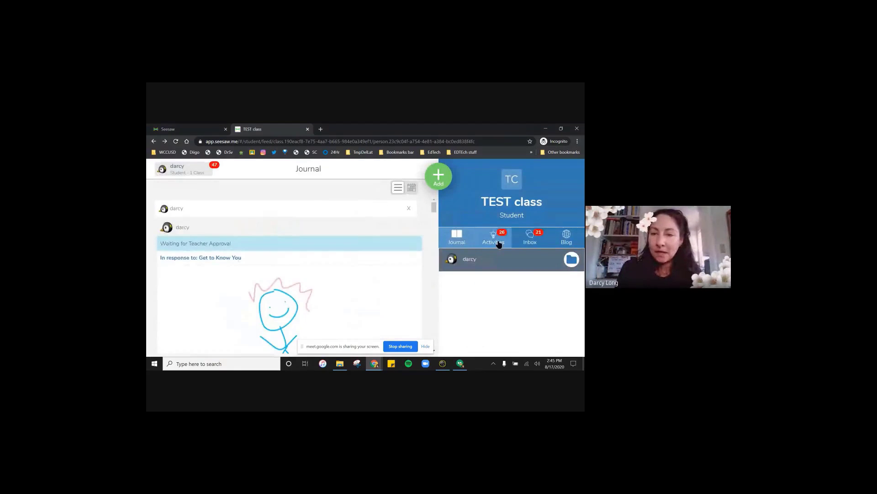
{"action": "left_click", "coordinate": [569, 234]}
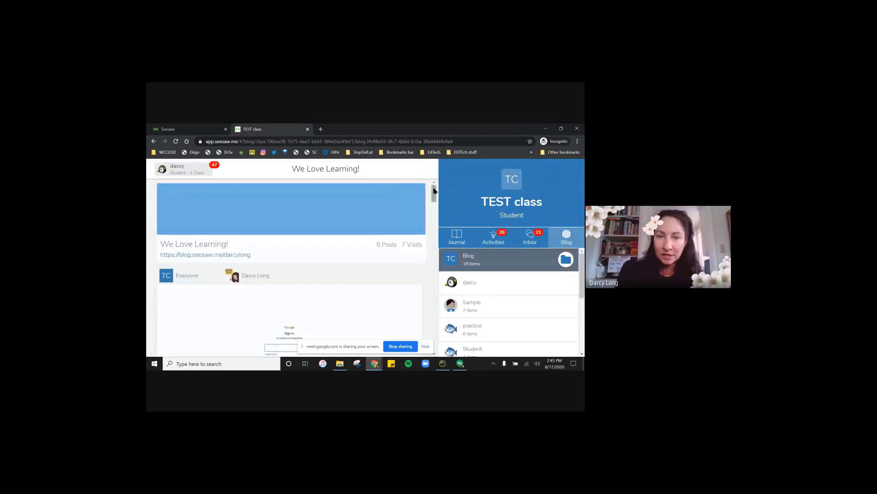
- Check the student's Journal post awaiting approval, then close the incognito window and go back to Meet
{"action": "left_click_drag", "start_coordinate": [435, 191], "coordinate": [442, 259]}
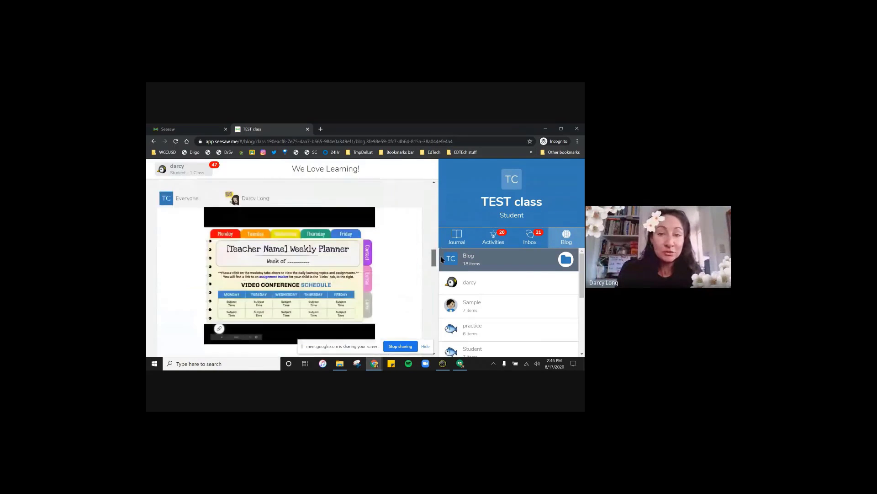
{"action": "left_click", "coordinate": [455, 239]}
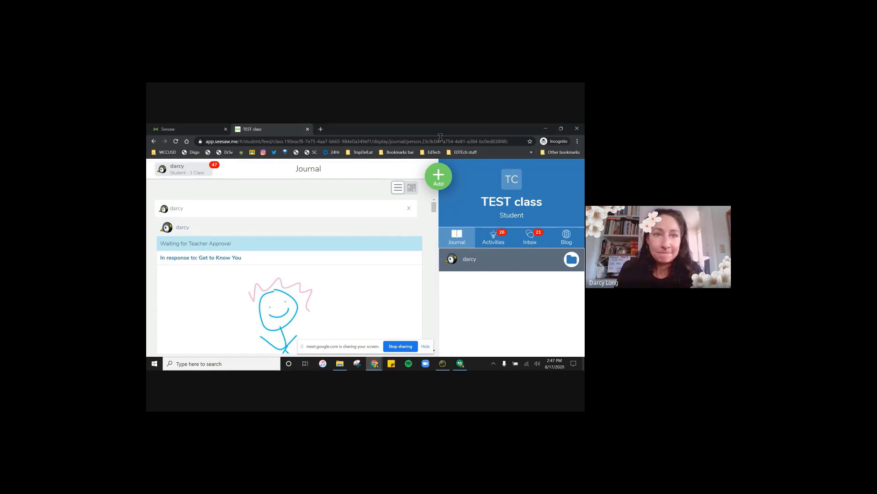
{"action": "left_click", "coordinate": [544, 130]}
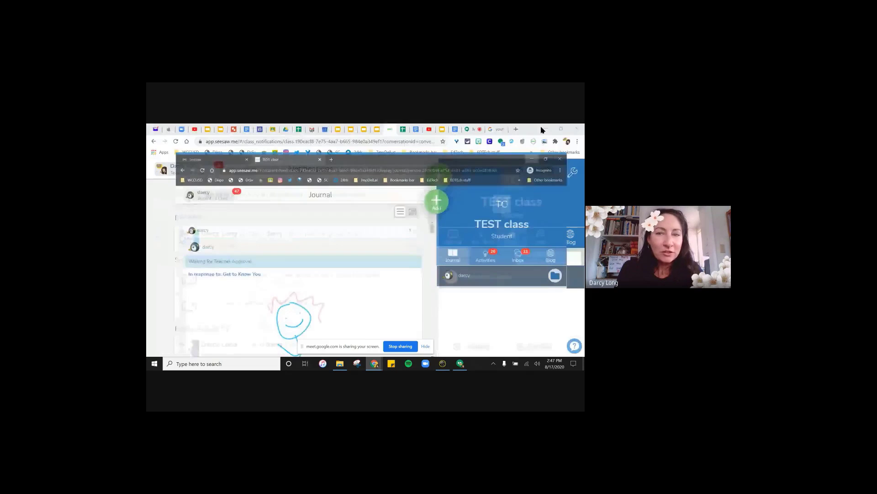
{"action": "left_click", "coordinate": [475, 129]}
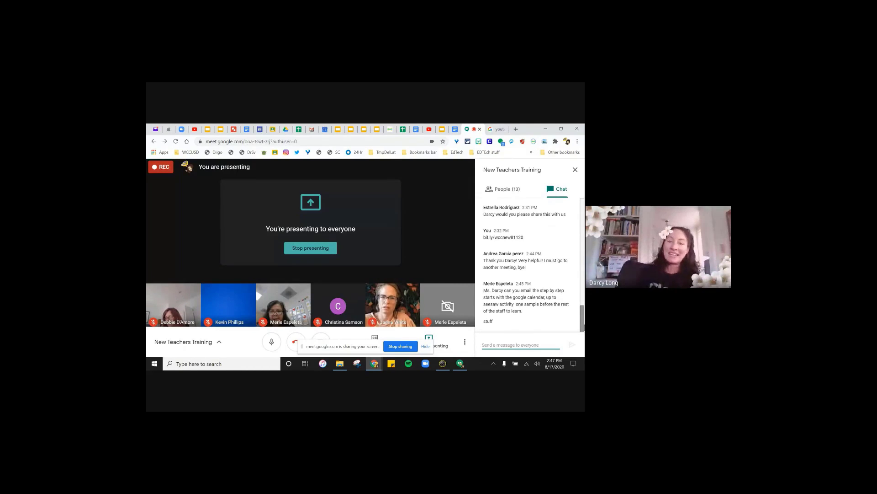
- From the TEST class Journal, choose Assign Activity to reach the Activity Library's My Library
{"action": "left_click", "coordinate": [391, 131]}
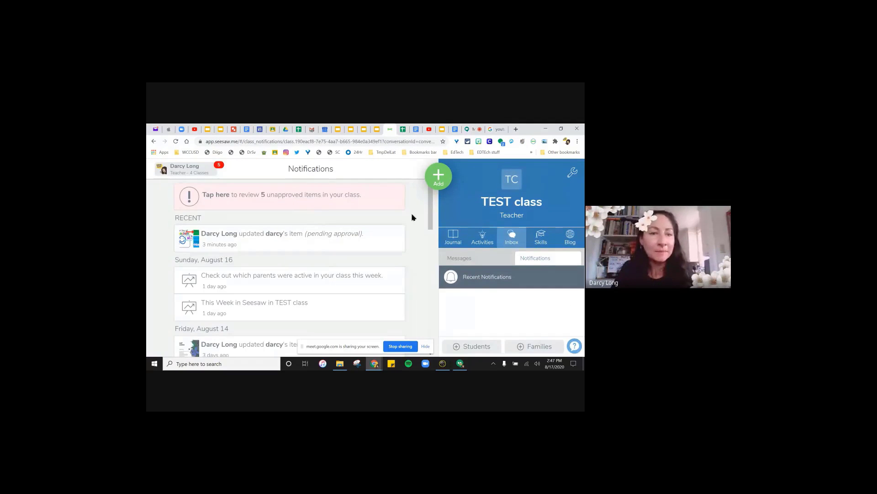
{"action": "left_click", "coordinate": [452, 241]}
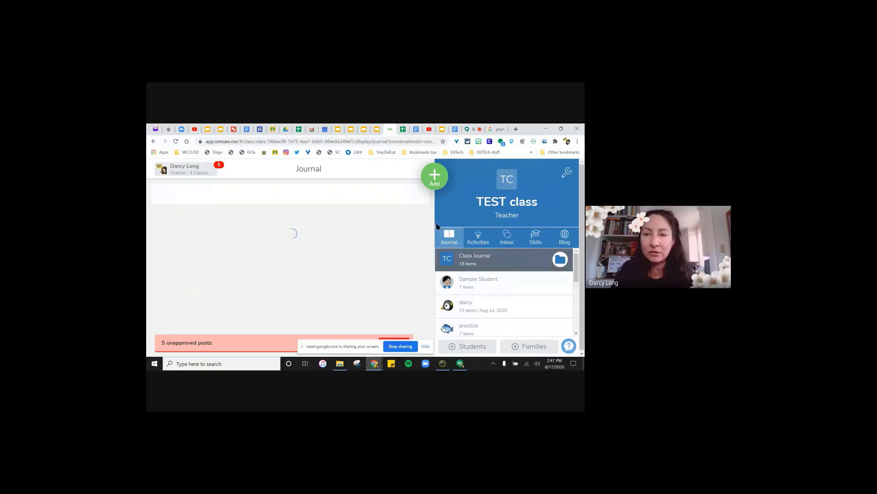
{"action": "left_click", "coordinate": [430, 179]}
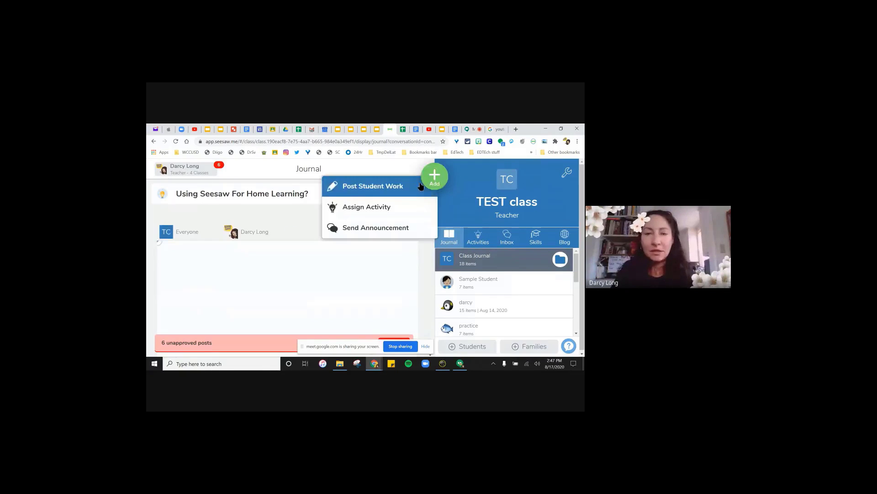
{"action": "left_click", "coordinate": [393, 204]}
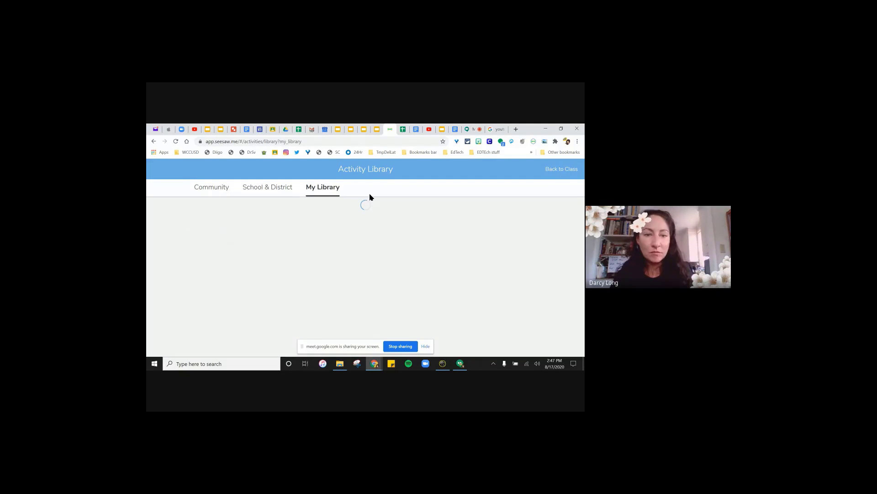
- Review Get to Know You's class-assignment and scheduling options without assigning, then return to Meet
{"action": "left_click", "coordinate": [320, 292]}
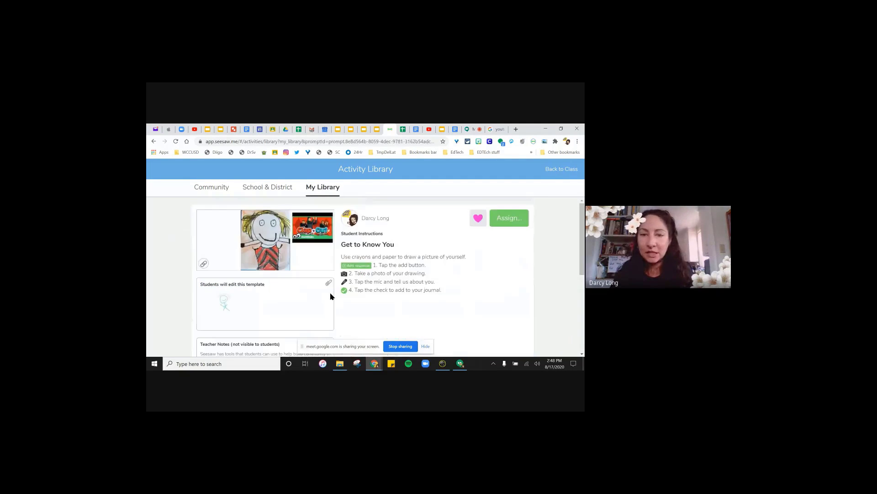
{"action": "left_click", "coordinate": [509, 219]}
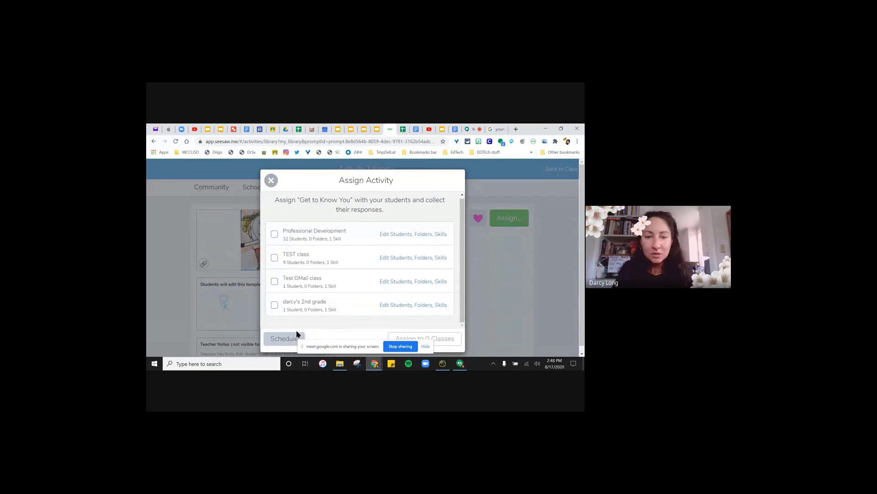
{"action": "left_click", "coordinate": [284, 338]}
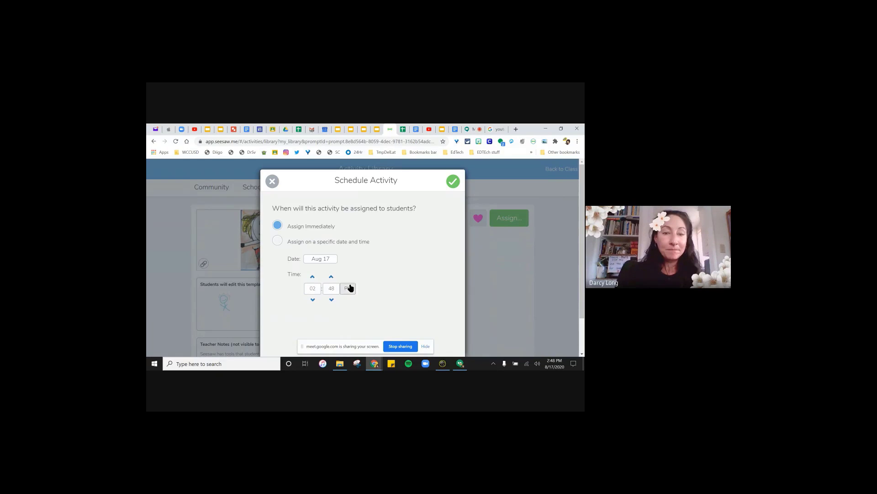
{"action": "left_click", "coordinate": [271, 181]}
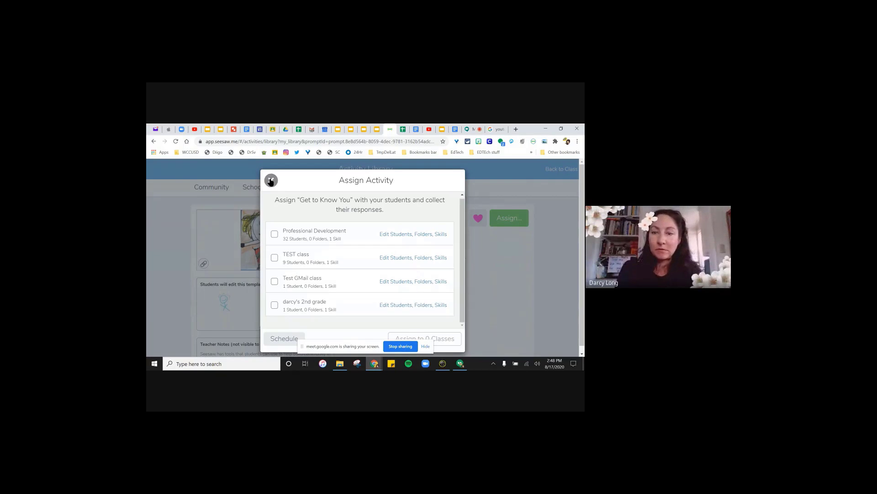
{"action": "left_click", "coordinate": [473, 129]}
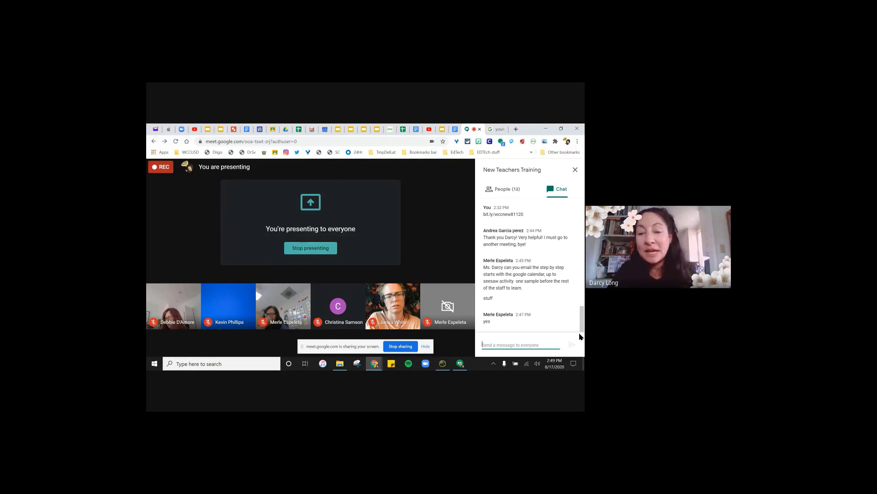
- Show step 4 of the Getting Started guide on sharing the Meet link via Seesaw, then return to Meet
{"action": "left_click", "coordinate": [456, 129]}
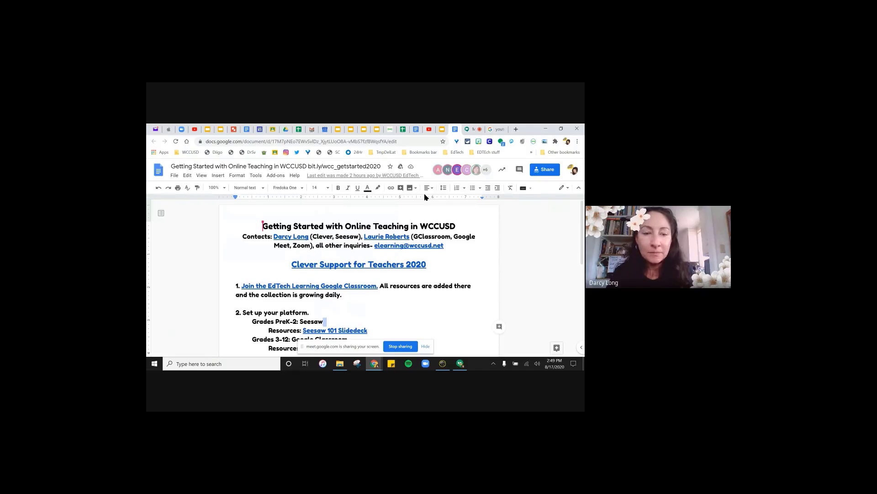
{"action": "scroll", "coordinate": [384, 265], "scroll_direction": "down", "scroll_amount": 5}
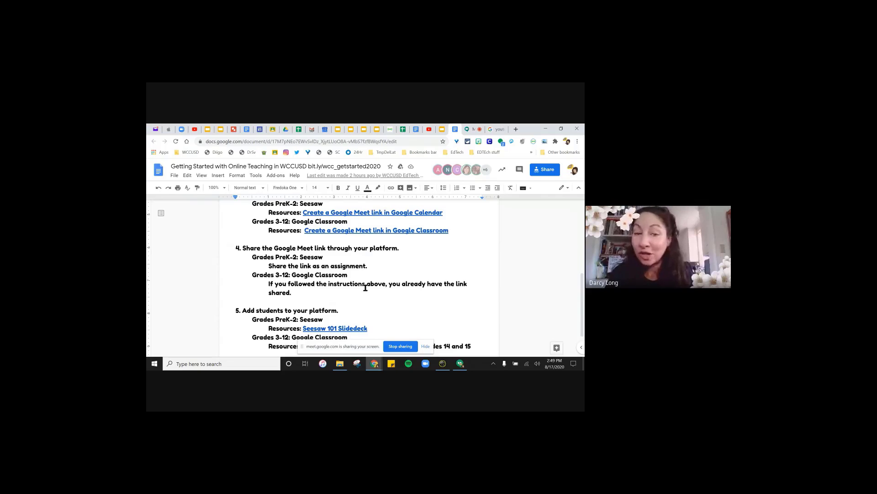
{"action": "left_click", "coordinate": [369, 266]}
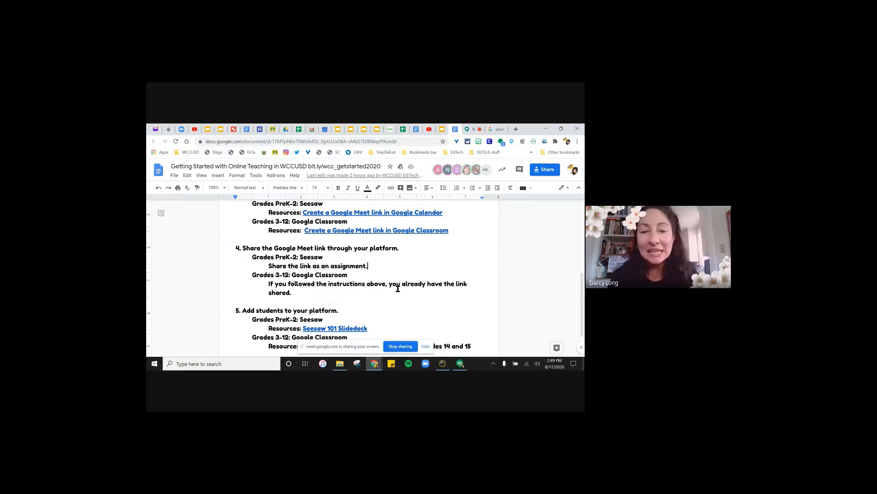
{"action": "left_click", "coordinate": [477, 129]}
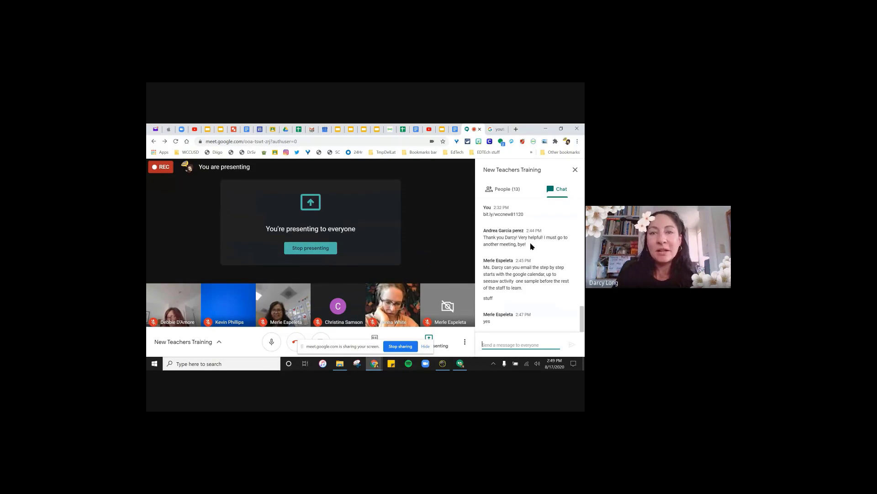
- Go to the THANKS! slide and copy the 'Stay updated…' EdTech PD Google Classroom joining lines
{"action": "left_click", "coordinate": [441, 130]}
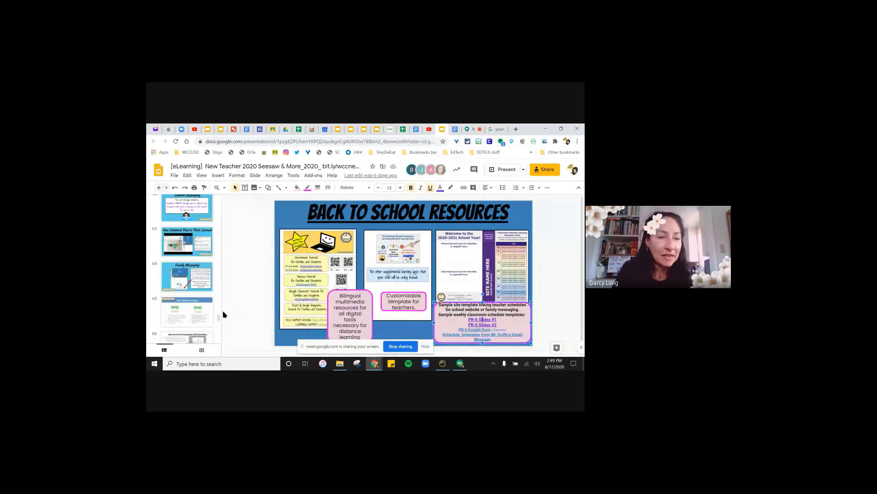
{"action": "left_click_drag", "start_coordinate": [220, 315], "coordinate": [220, 332]}
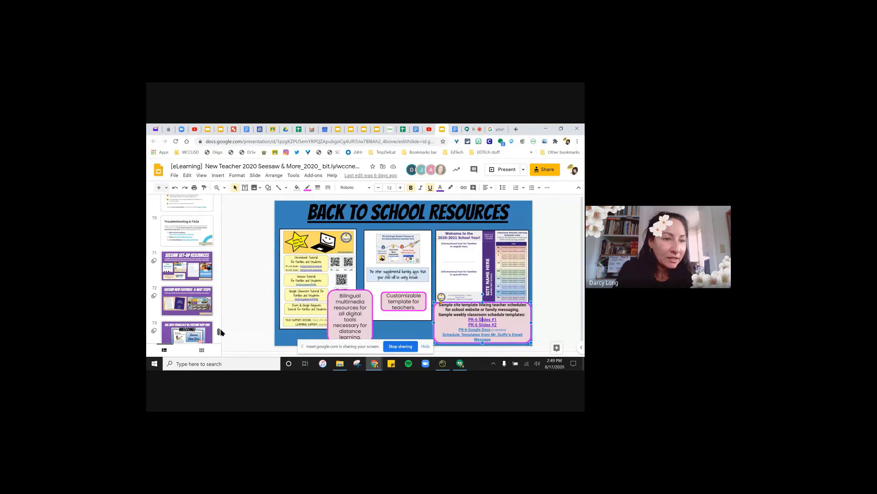
{"action": "left_click_drag", "start_coordinate": [221, 332], "coordinate": [219, 340]}
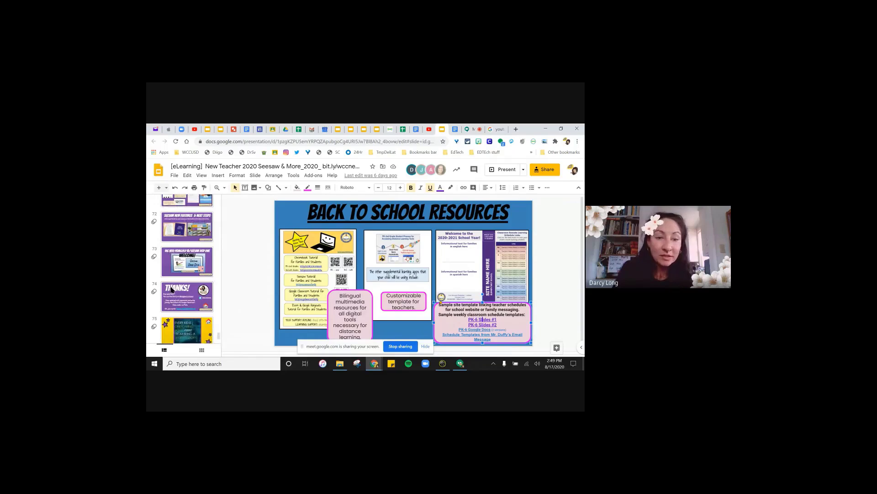
{"action": "left_click", "coordinate": [172, 289]}
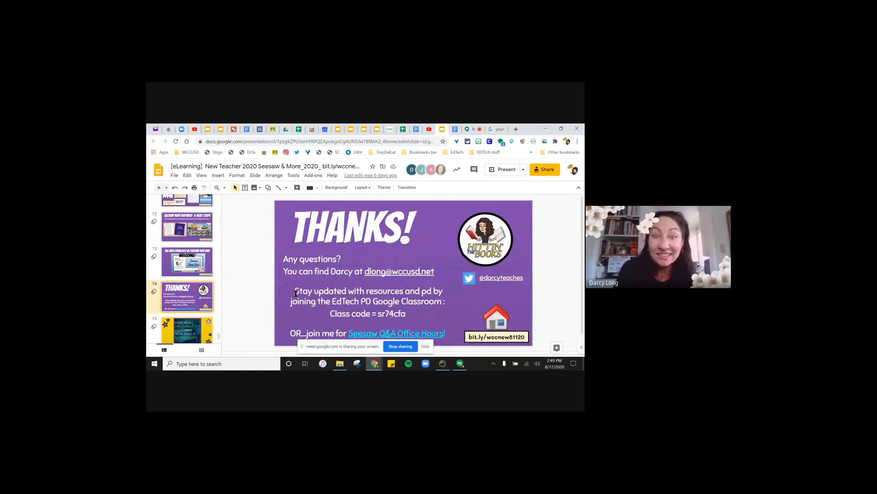
{"action": "left_click_drag", "start_coordinate": [286, 289], "coordinate": [416, 311]}
{"action": "key", "text": "ctrl+c"}
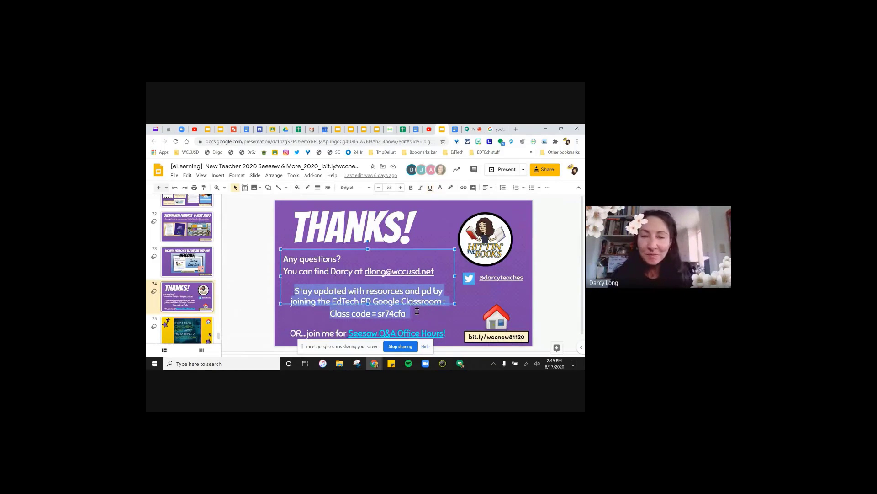
- Paste and send the EdTech PD Google Classroom joining details to everyone in the Meet chat
{"action": "left_click", "coordinate": [468, 130]}
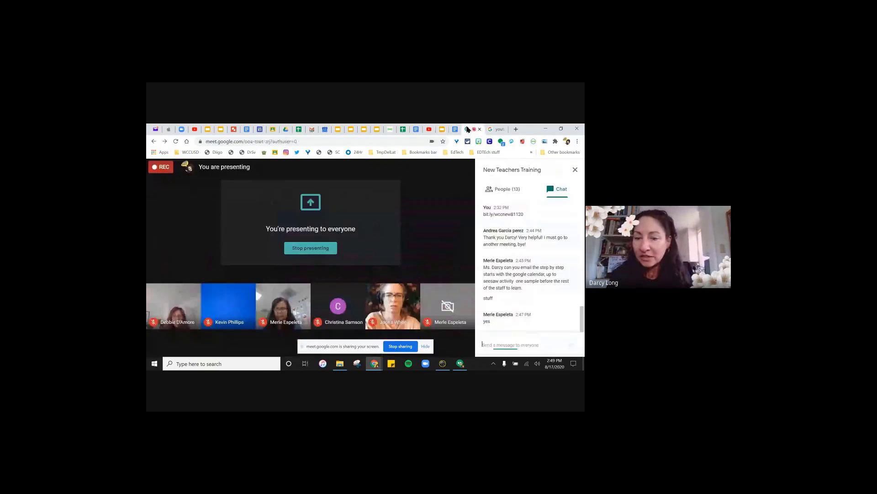
{"action": "left_click", "coordinate": [498, 345]}
{"action": "key", "text": "ctrl+v"}
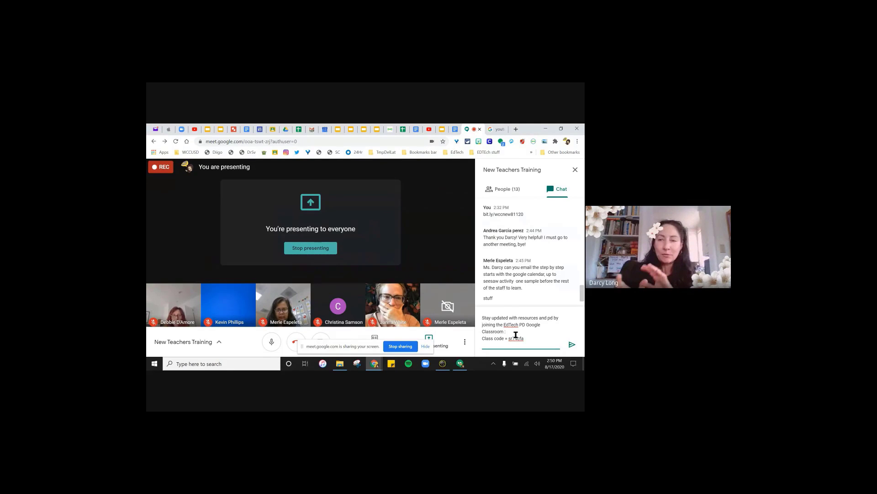
{"action": "left_click", "coordinate": [571, 346]}
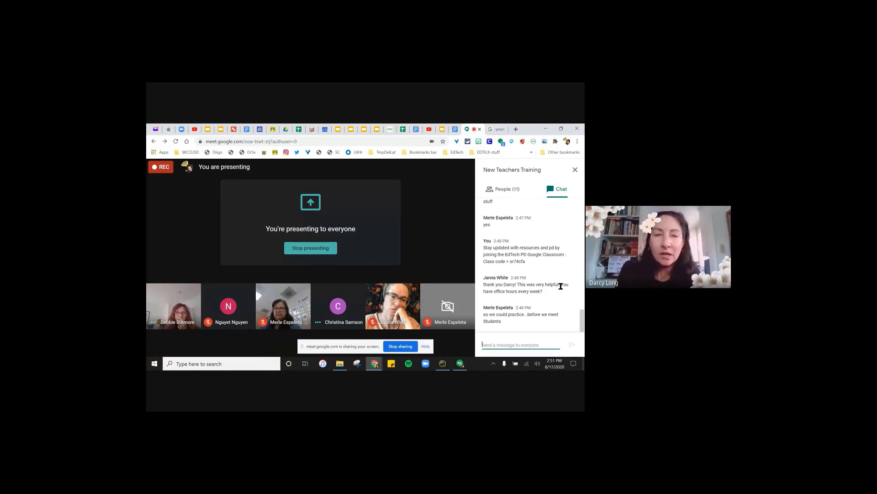
{"action": "left_click", "coordinate": [338, 130]}
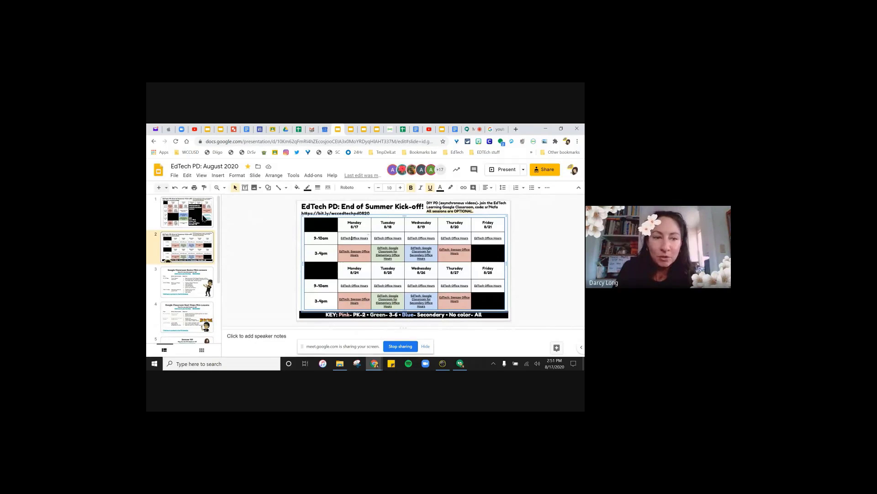
{"action": "scroll", "coordinate": [275, 312], "scroll_direction": "up", "scroll_amount": 2}
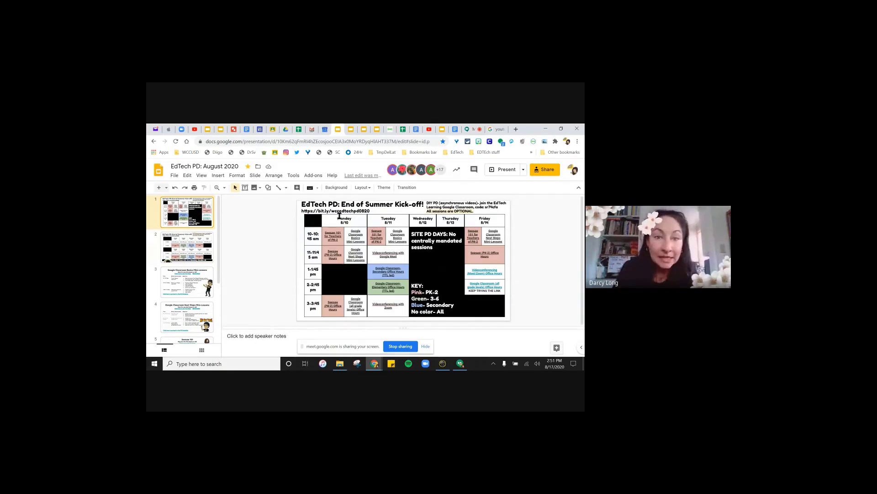
{"action": "left_click_drag", "start_coordinate": [370, 211], "coordinate": [302, 210]}
{"action": "key", "text": "ctrl+c"}
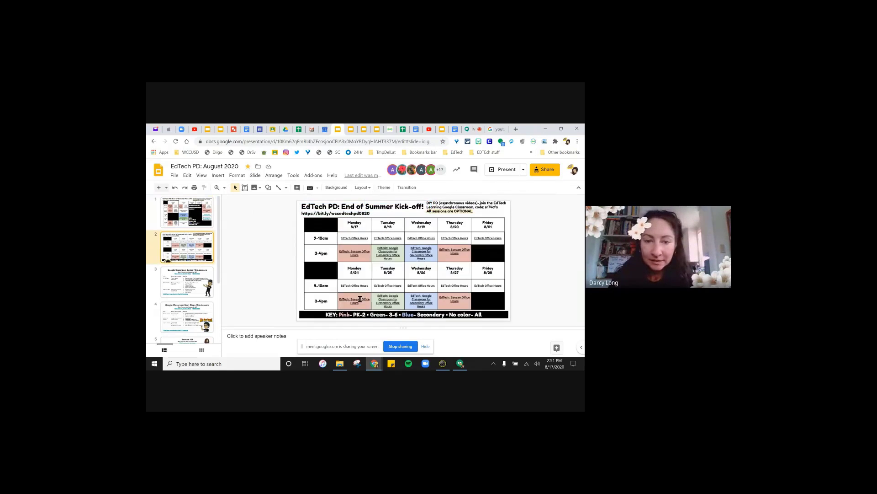
{"action": "left_click", "coordinate": [470, 129]}
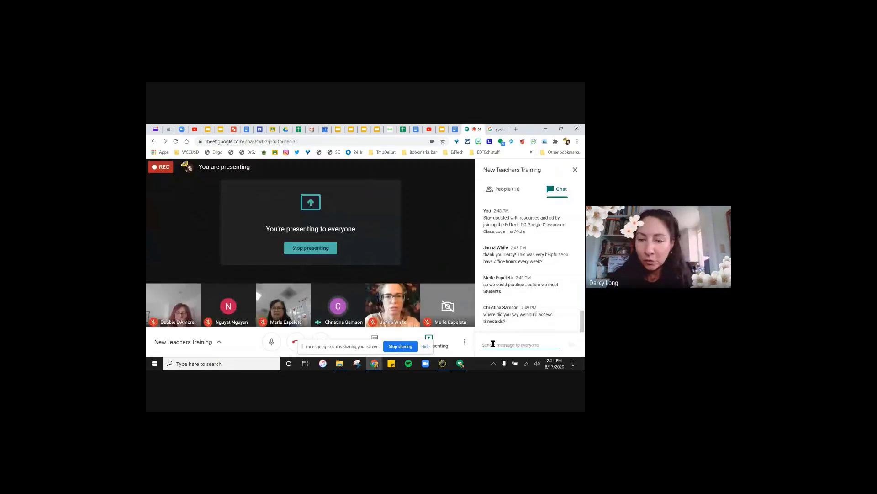
{"action": "key", "text": "ctrl+v"}
{"action": "left_click", "coordinate": [572, 347]}
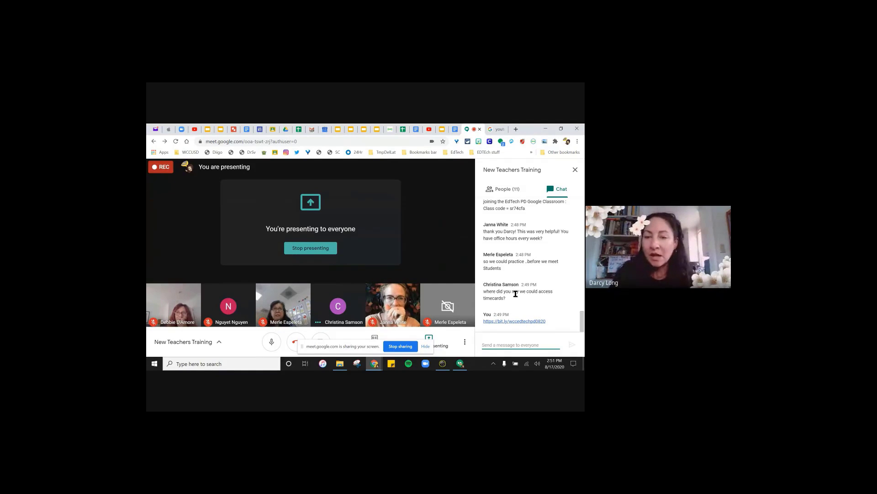
{"action": "left_click", "coordinate": [500, 298]}
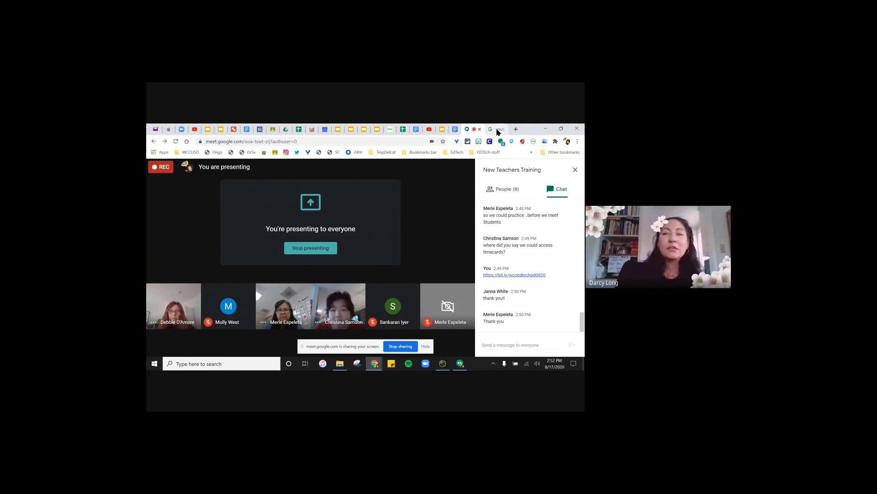
- Open a new incognito window, then minimize it to reveal the meeting
{"action": "left_click", "coordinate": [577, 141]}
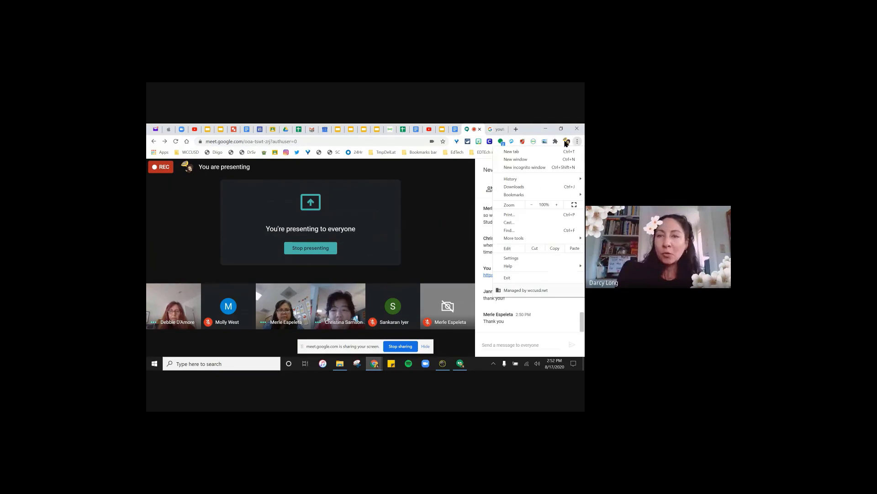
{"action": "left_click", "coordinate": [556, 168]}
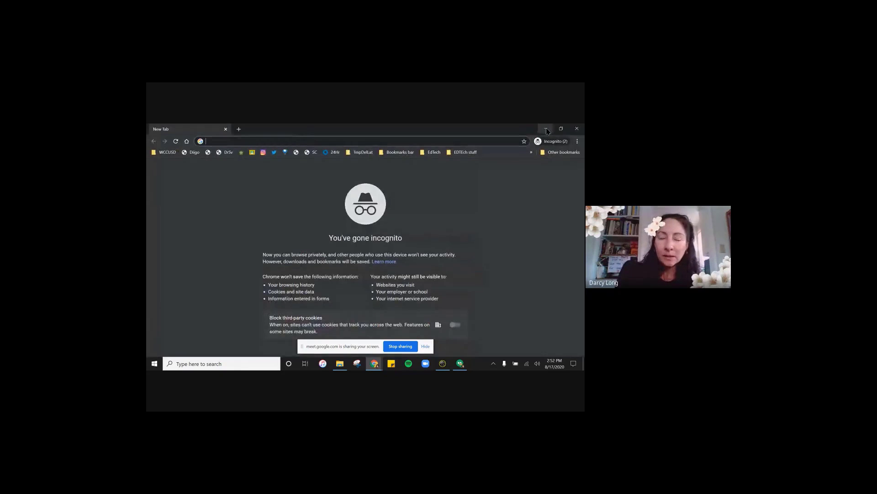
{"action": "left_click", "coordinate": [544, 127]}
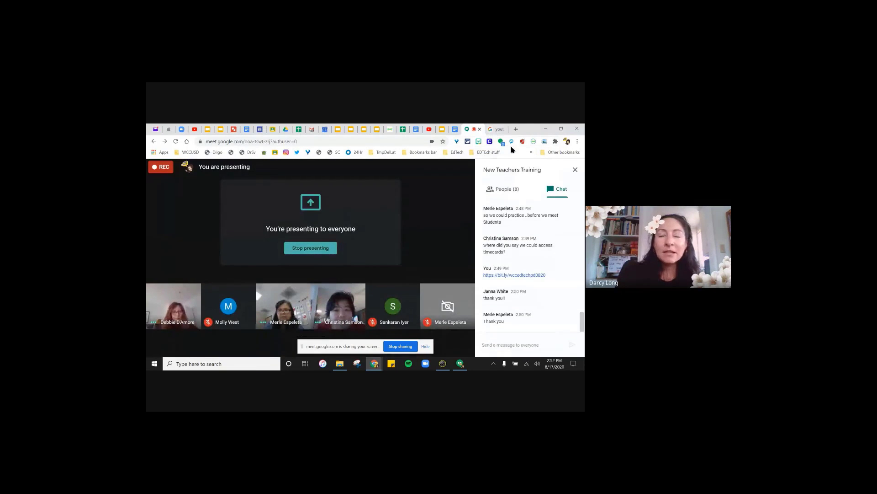
- In a fresh incognito window, search Google for 'wccusd clever'
{"action": "left_click", "coordinate": [577, 141]}
{"action": "left_click", "coordinate": [563, 167]}
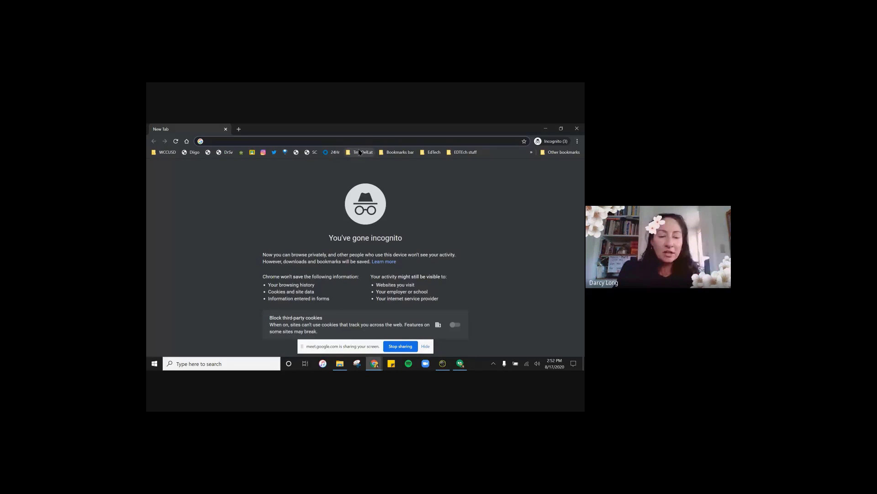
{"action": "type", "text": "wccusd clever"}
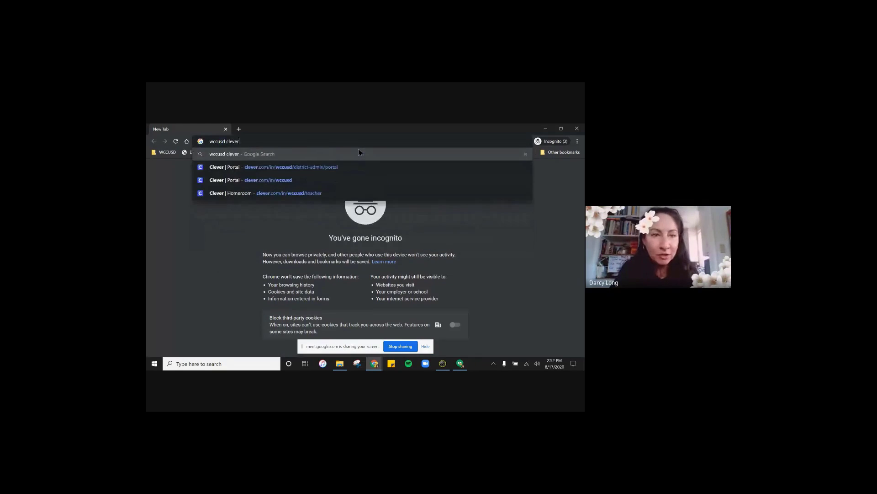
{"action": "key", "text": "Return"}
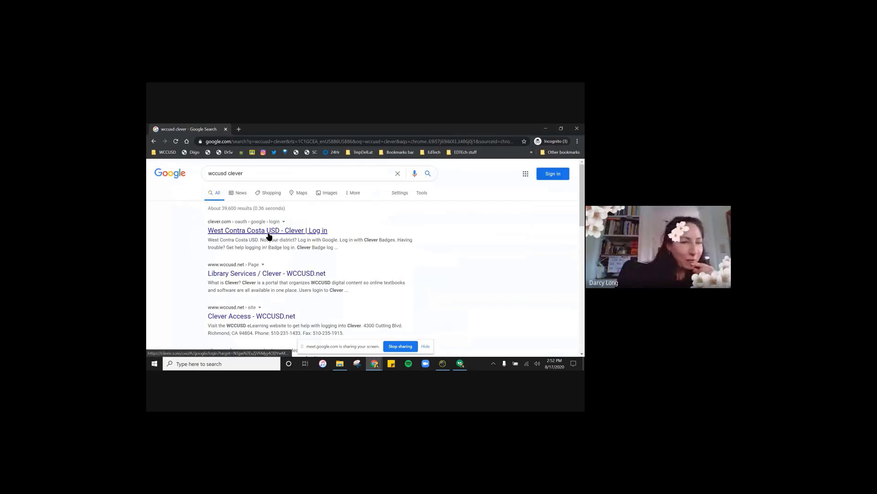
- Open the West Contra Costa USD Clever login page, then close the private window
{"action": "left_click", "coordinate": [266, 234]}
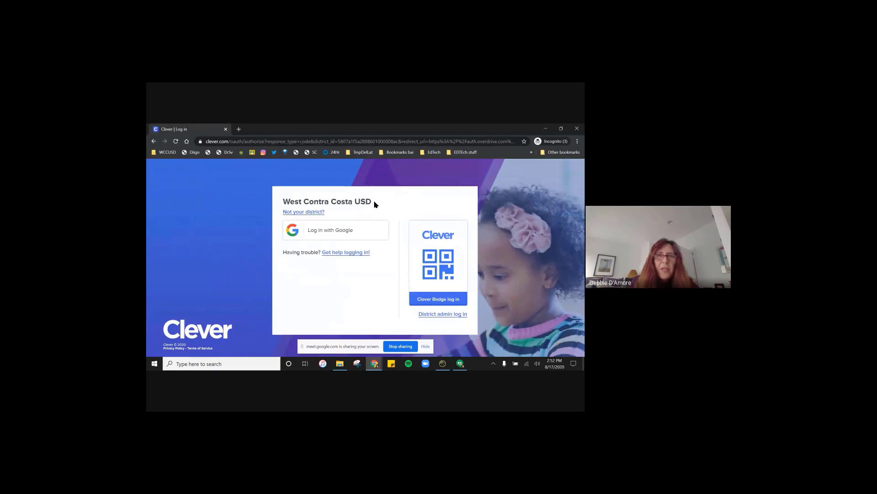
{"action": "left_click", "coordinate": [153, 141]}
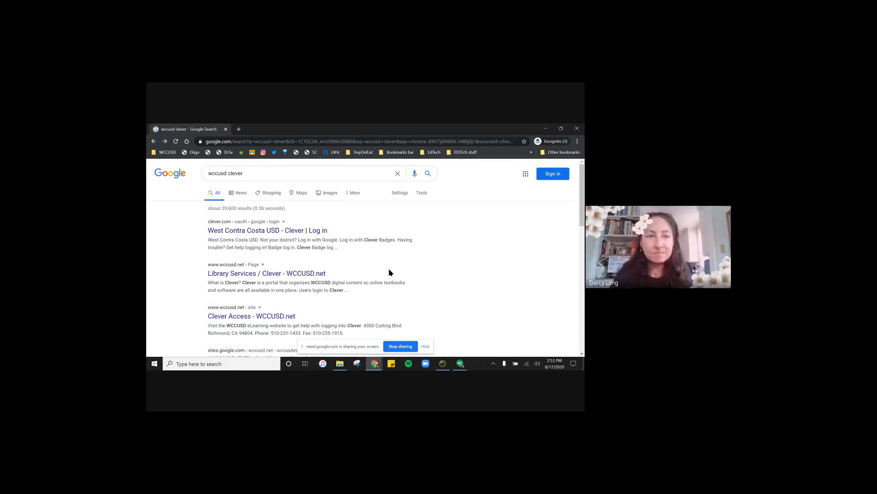
{"action": "left_click", "coordinate": [285, 233]}
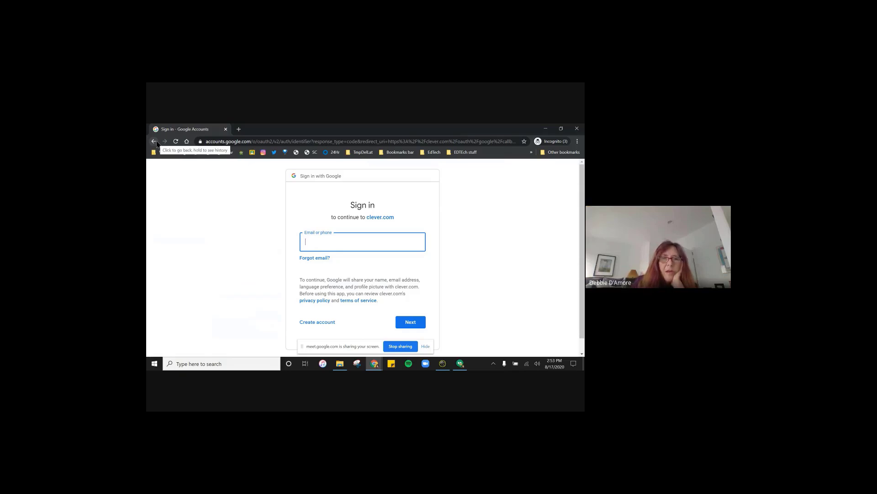
{"action": "left_click", "coordinate": [224, 130]}
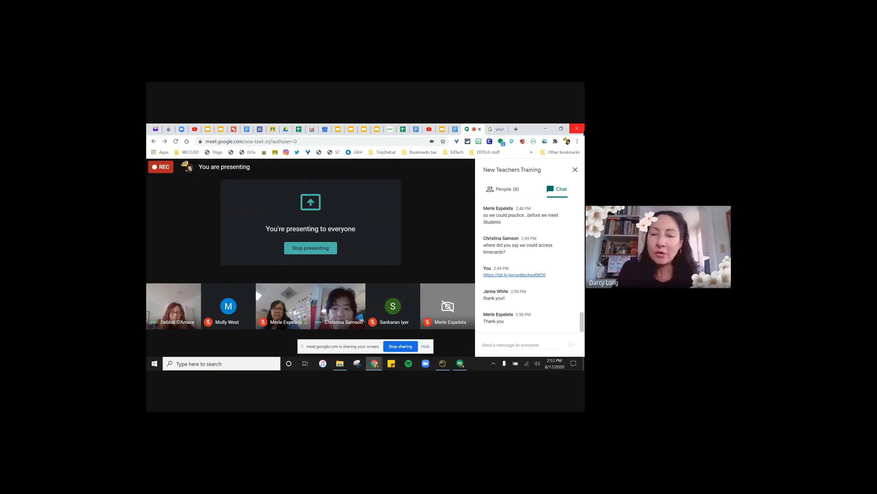
- Post the district textbooks department's e-mail address to everyone in the Meet chat
{"action": "left_click", "coordinate": [503, 344]}
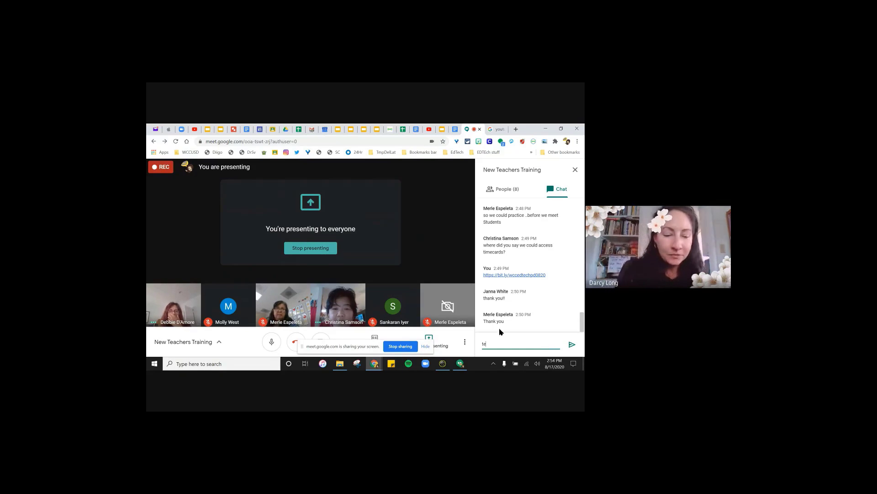
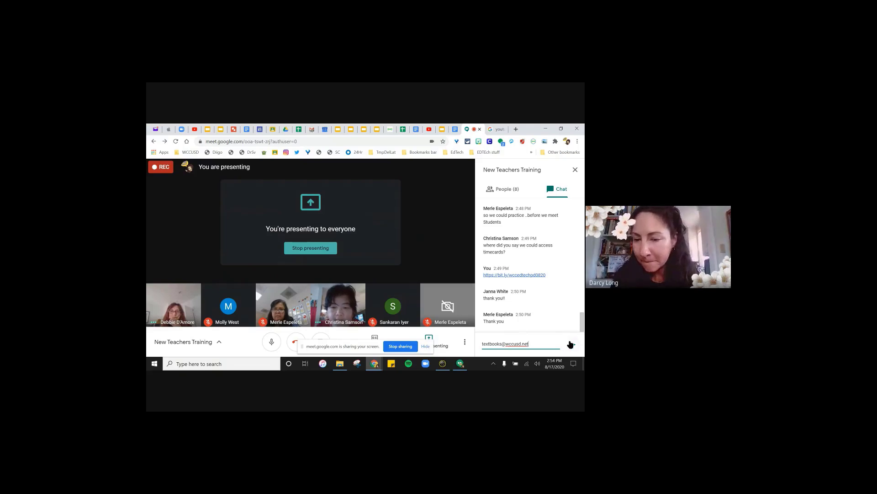
{"action": "left_click", "coordinate": [571, 346]}
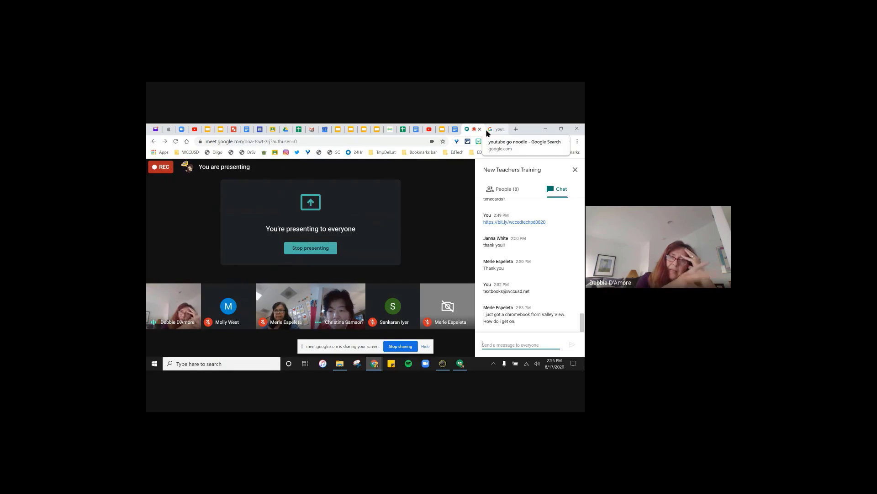
{"action": "left_click", "coordinate": [391, 131]}
{"action": "left_click", "coordinate": [561, 171]}
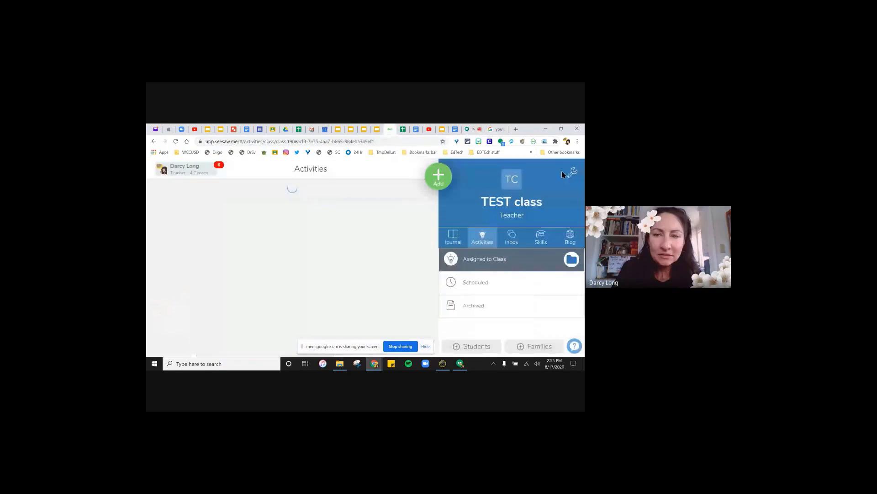
{"action": "left_click", "coordinate": [195, 175]}
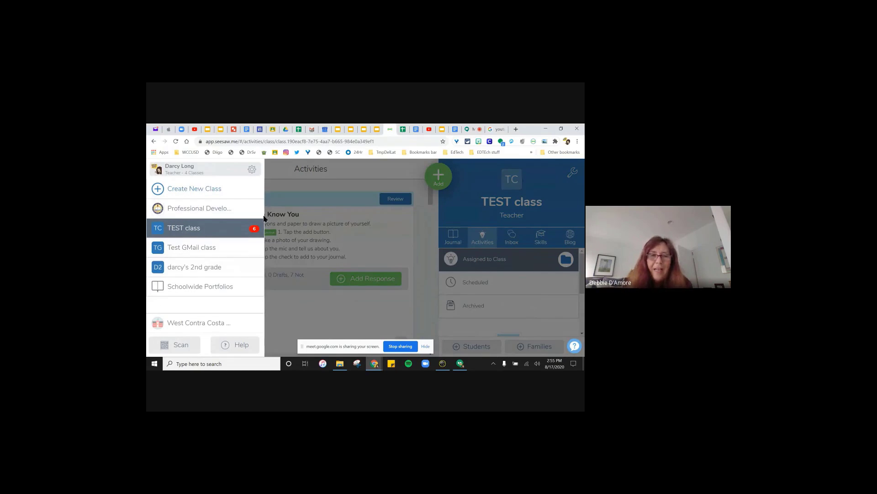
{"action": "left_click", "coordinate": [361, 179]}
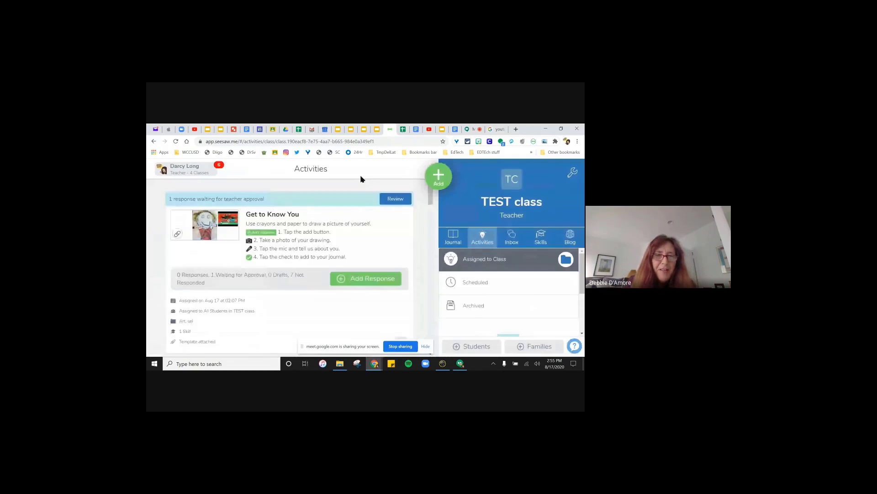
{"action": "left_click", "coordinate": [469, 130]}
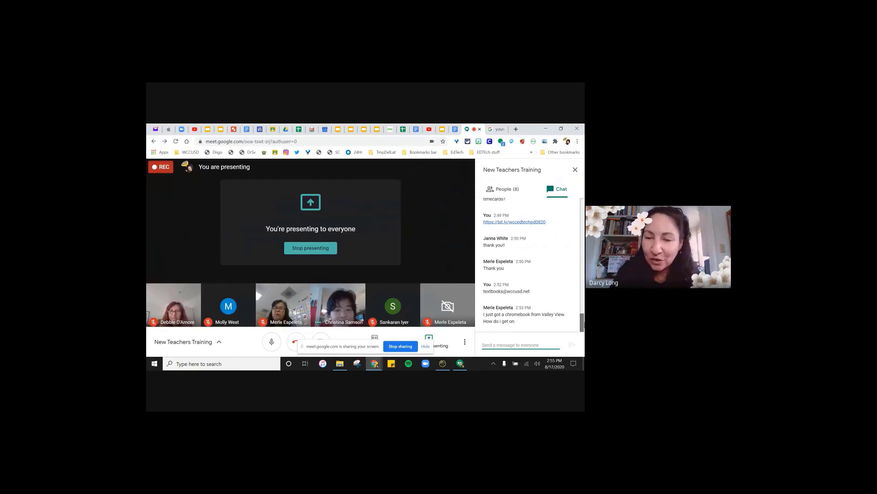
{"action": "mouse_move", "coordinate": [585, 324]}
{"action": "left_mouse_down"}
{"action": "mouse_move", "coordinate": [584, 299]}
{"action": "mouse_move", "coordinate": [584, 321]}
{"action": "left_mouse_up"}
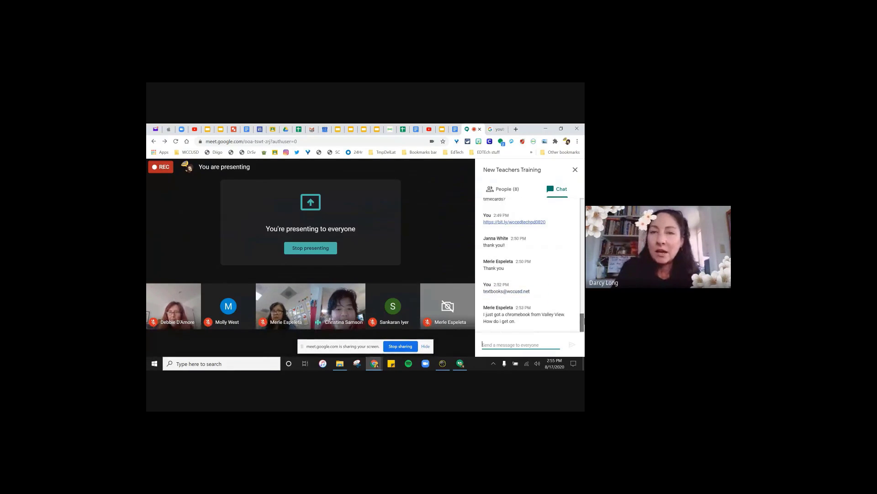
- Open the Clever login in a new tab and close the leftover Google results tab
{"action": "left_click", "coordinate": [489, 141]}
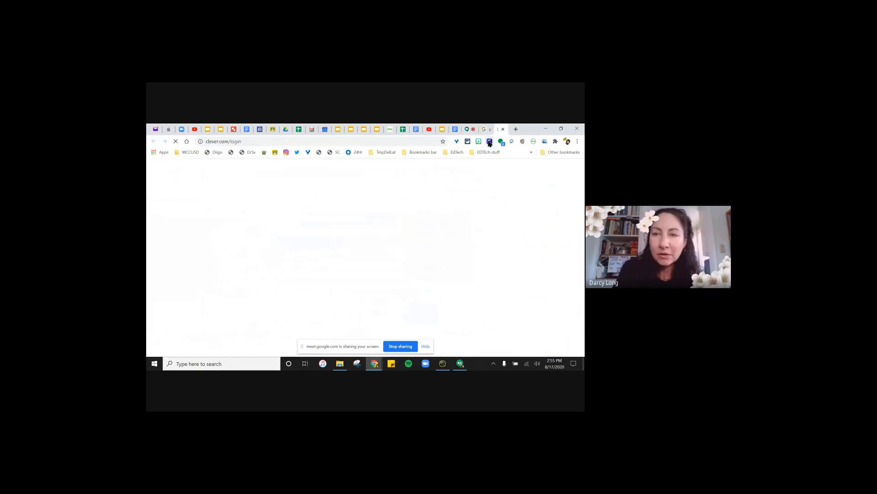
{"action": "left_click", "coordinate": [483, 130]}
{"action": "left_click", "coordinate": [488, 129]}
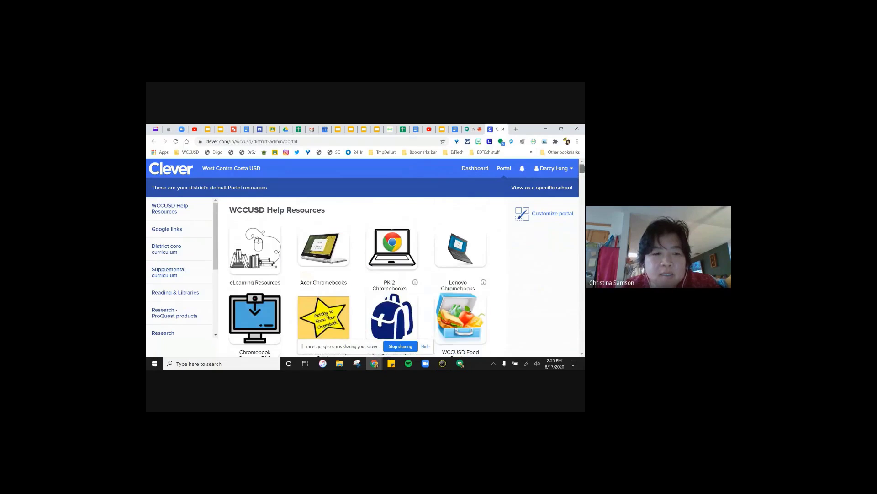
- Browse Clever's School and district links section, then return to the Google Meet call
{"action": "scroll", "coordinate": [214, 288], "scroll_direction": "down", "scroll_amount": 5}
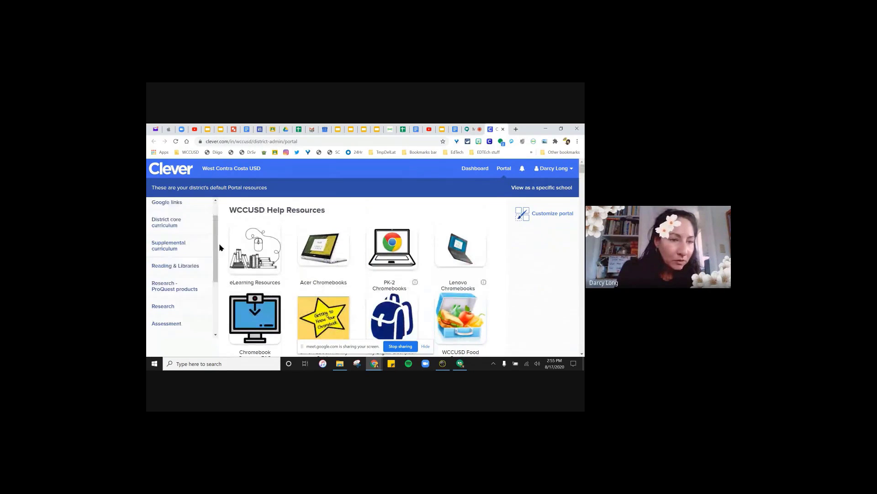
{"action": "scroll", "coordinate": [224, 297], "scroll_direction": "down", "scroll_amount": 1}
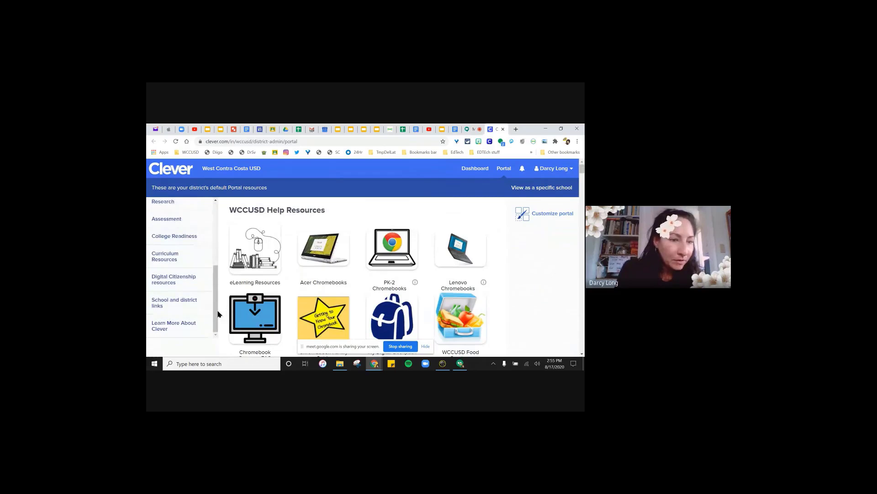
{"action": "left_click", "coordinate": [186, 304]}
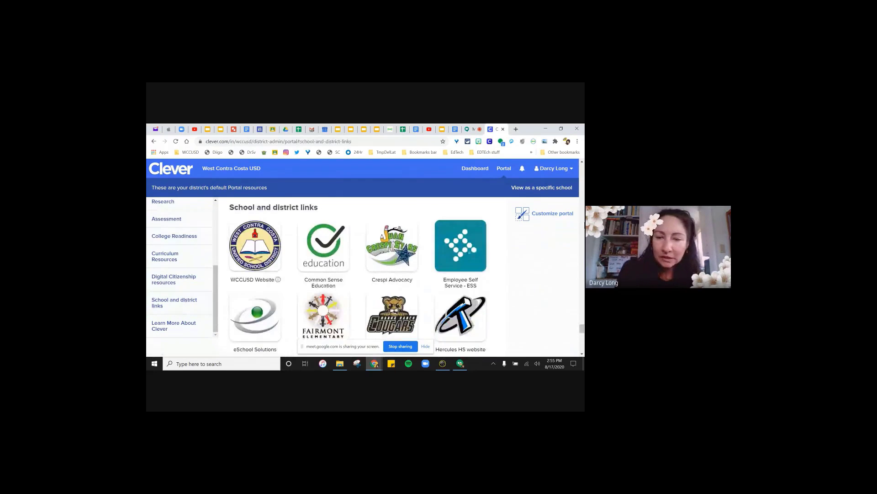
{"action": "left_click_drag", "start_coordinate": [582, 325], "coordinate": [582, 332]}
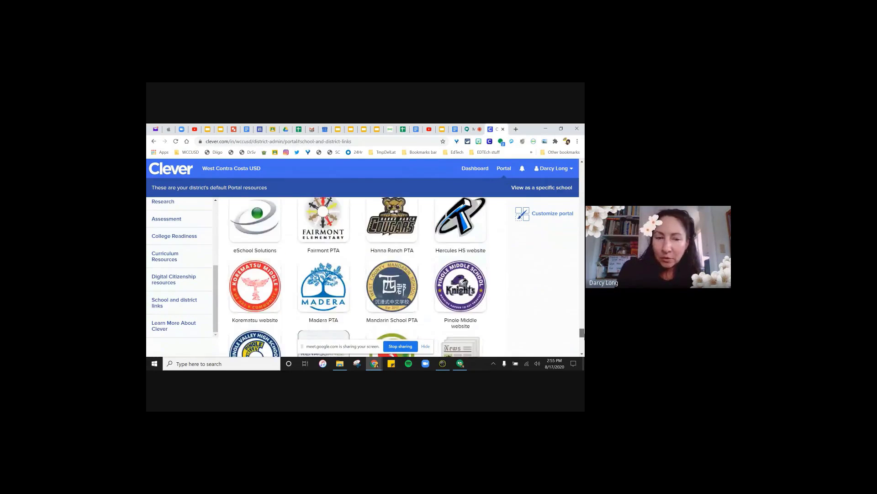
{"action": "scroll", "coordinate": [478, 285], "scroll_direction": "up", "scroll_amount": 5}
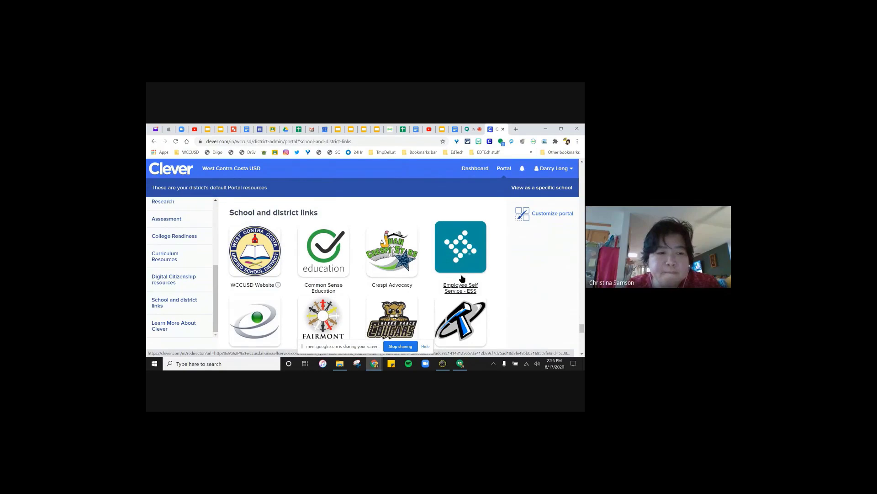
{"action": "scroll", "coordinate": [462, 279], "scroll_direction": "down", "scroll_amount": 1}
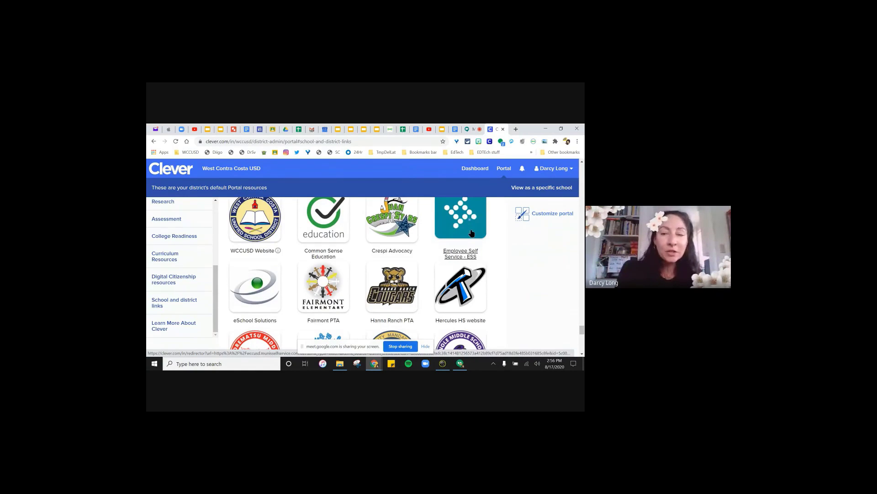
{"action": "scroll", "coordinate": [472, 233], "scroll_direction": "up", "scroll_amount": 1}
{"action": "scroll", "coordinate": [472, 233], "scroll_direction": "up", "scroll_amount": 1}
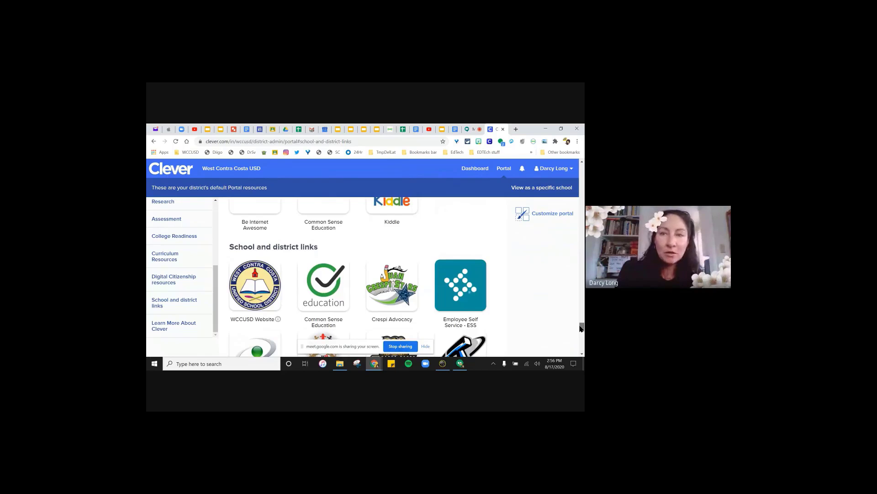
{"action": "left_click_drag", "start_coordinate": [582, 328], "coordinate": [581, 332]}
{"action": "left_click", "coordinate": [473, 129]}
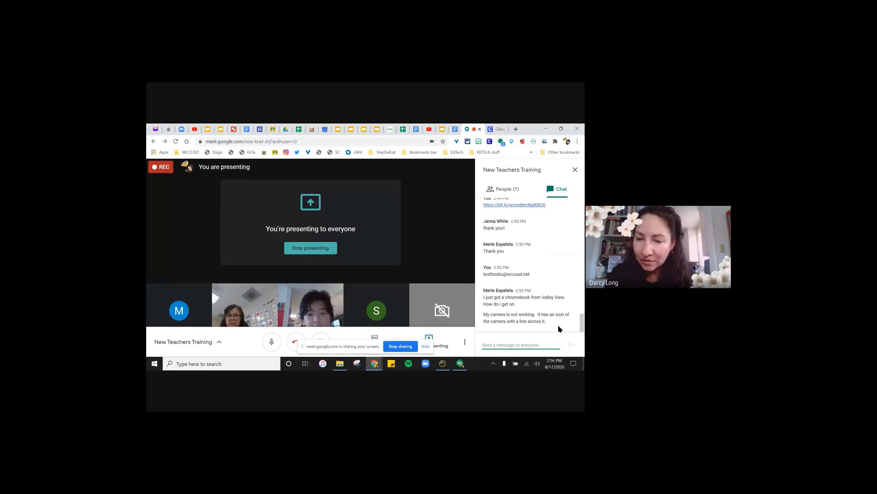
- Read through the chat's question about the Chromebook camera, then close the chat panel
{"action": "left_click", "coordinate": [581, 323]}
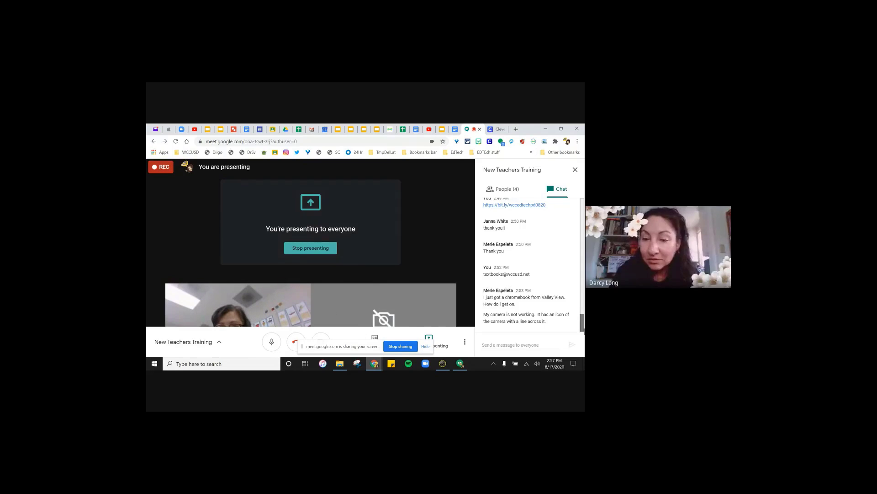
{"action": "scroll", "coordinate": [582, 321], "scroll_direction": "up", "scroll_amount": 2}
{"action": "scroll", "coordinate": [526, 293], "scroll_direction": "down", "scroll_amount": 3}
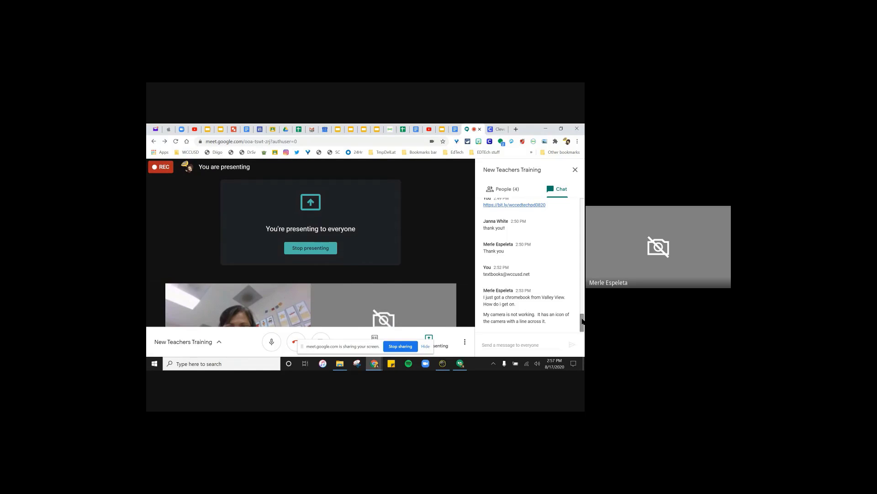
{"action": "scroll", "coordinate": [582, 317], "scroll_direction": "up", "scroll_amount": 2}
{"action": "scroll", "coordinate": [582, 318], "scroll_direction": "down", "scroll_amount": 2}
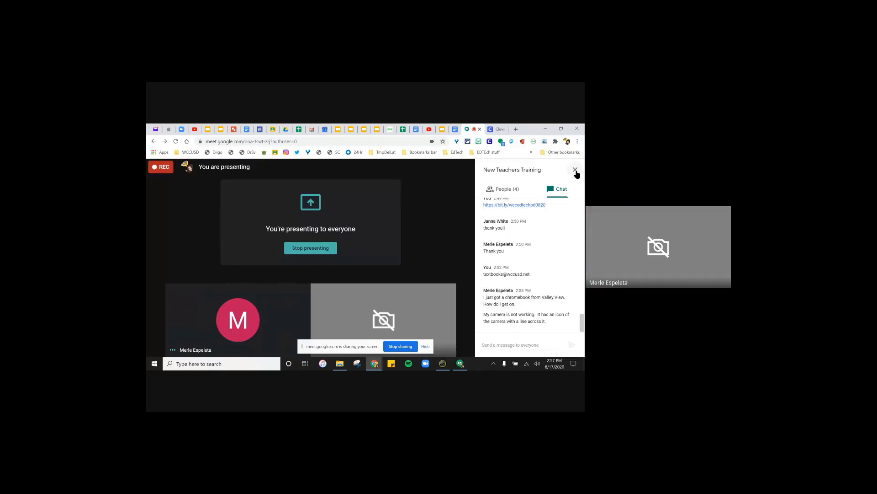
{"action": "left_click", "coordinate": [576, 170]}
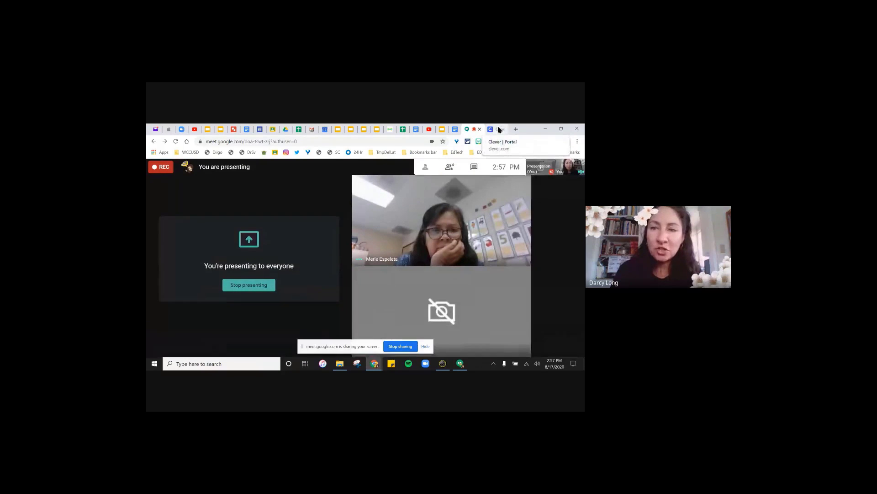
- Show the Clever portal's WCCUSD Help Resources section, including the Chromebook Cameras FAQ
{"action": "left_click", "coordinate": [497, 129]}
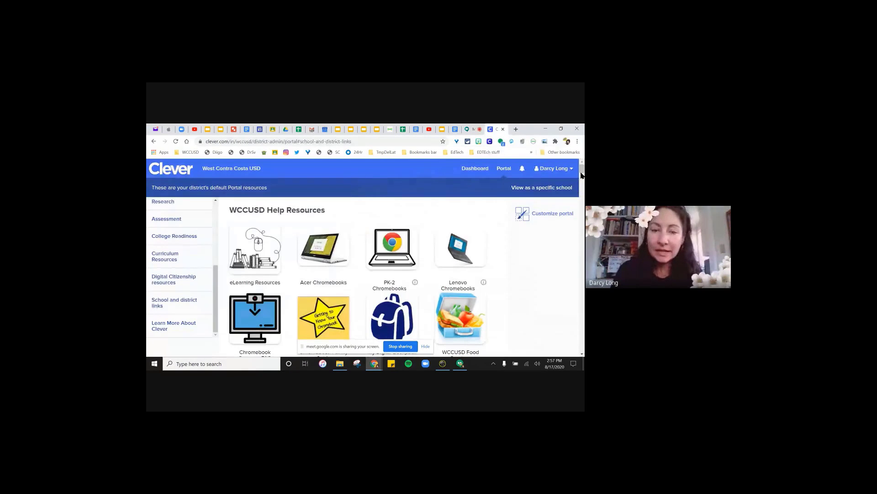
{"action": "scroll", "coordinate": [581, 175], "scroll_direction": "down", "scroll_amount": 3}
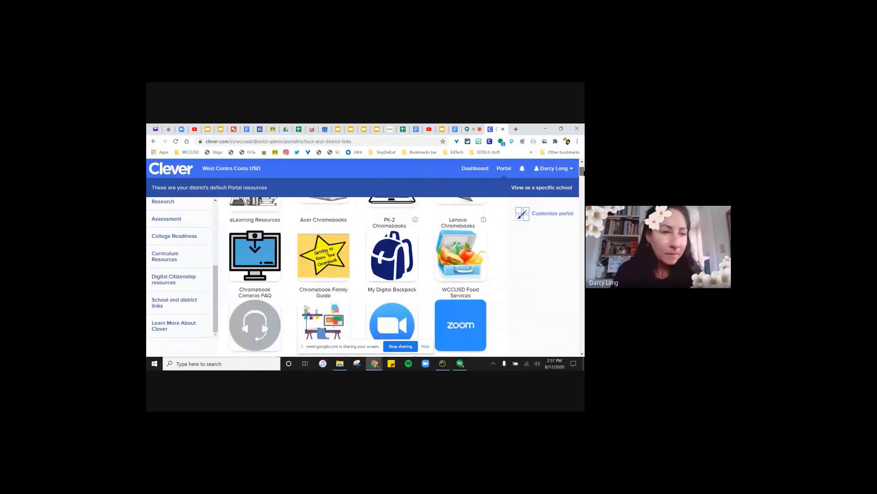
{"action": "scroll", "coordinate": [581, 172], "scroll_direction": "up", "scroll_amount": 3}
{"action": "scroll", "coordinate": [211, 238], "scroll_direction": "up", "scroll_amount": 5}
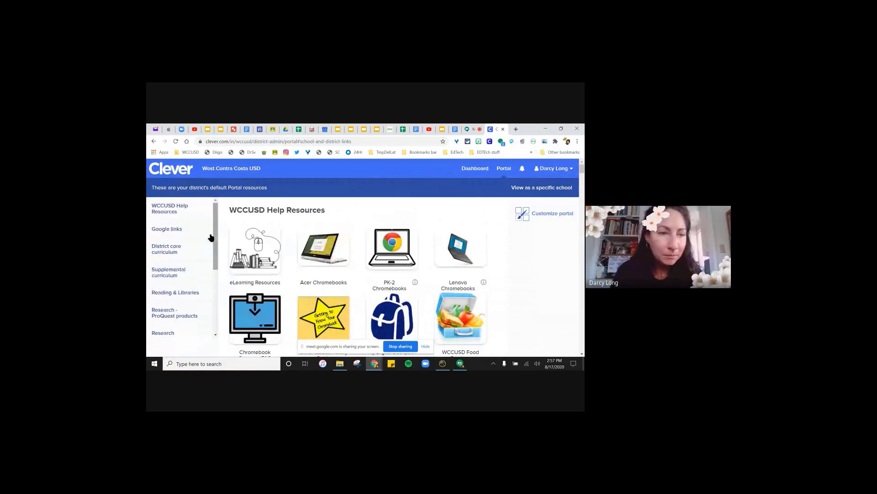
{"action": "left_click", "coordinate": [167, 209]}
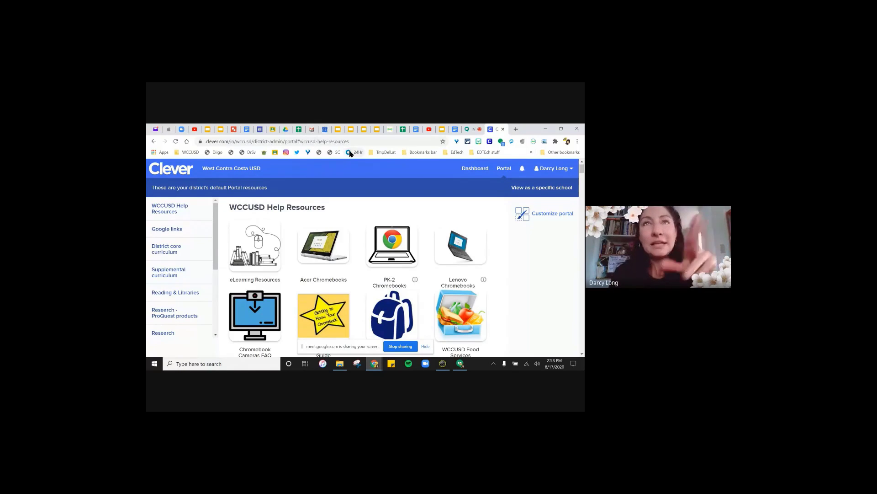
- Start a Gmail search for 'help', clear it, and go back to the Meet call
{"action": "left_click", "coordinate": [311, 130]}
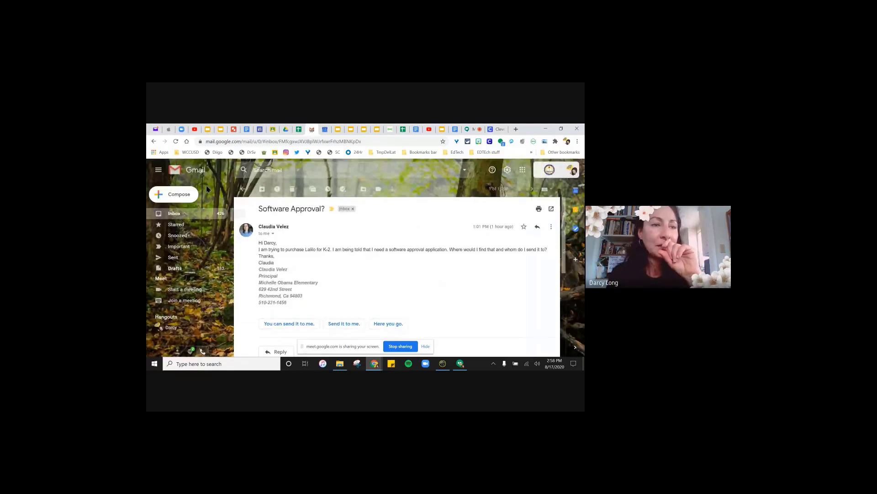
{"action": "left_click", "coordinate": [268, 170]}
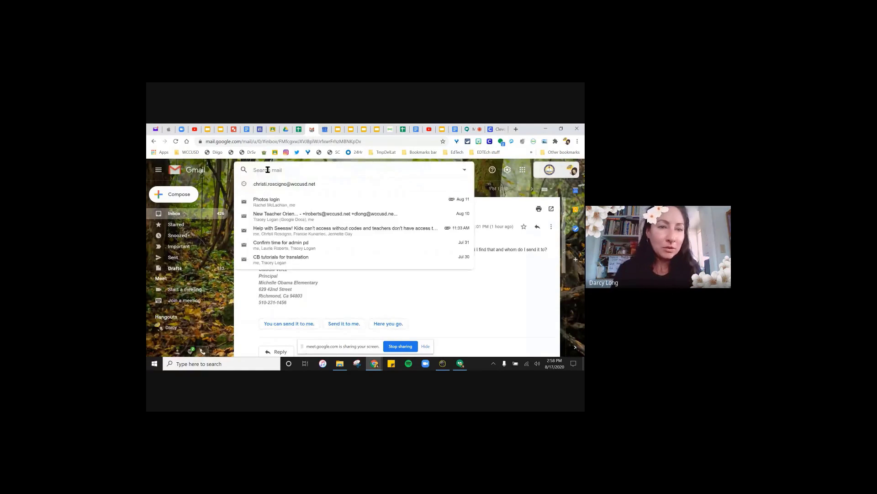
{"action": "type", "text": "h"}
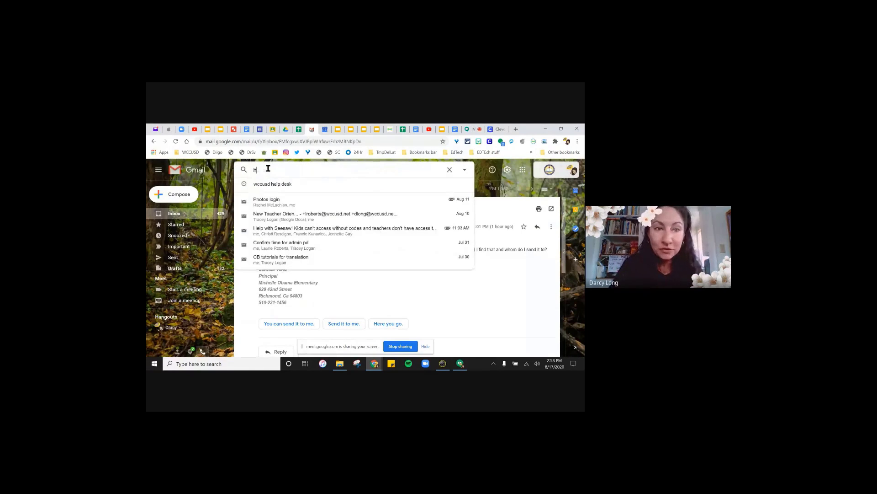
{"action": "type", "text": "elp"}
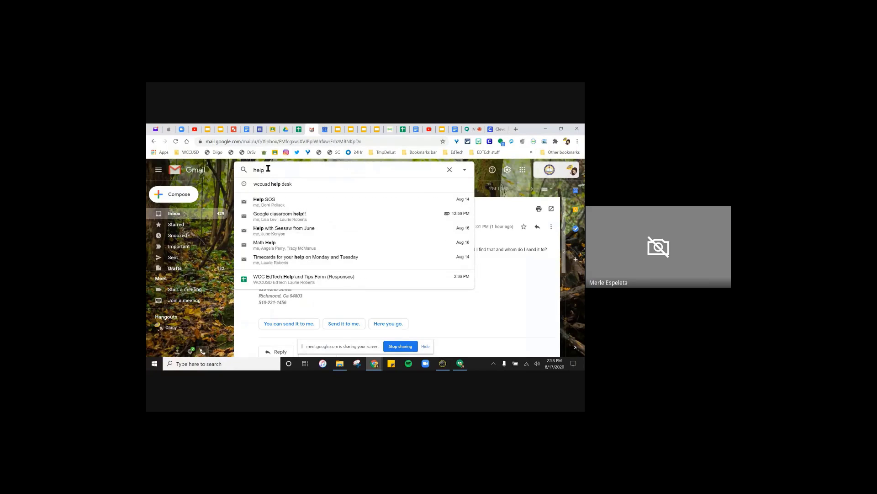
{"action": "key", "text": "BackSpace"}
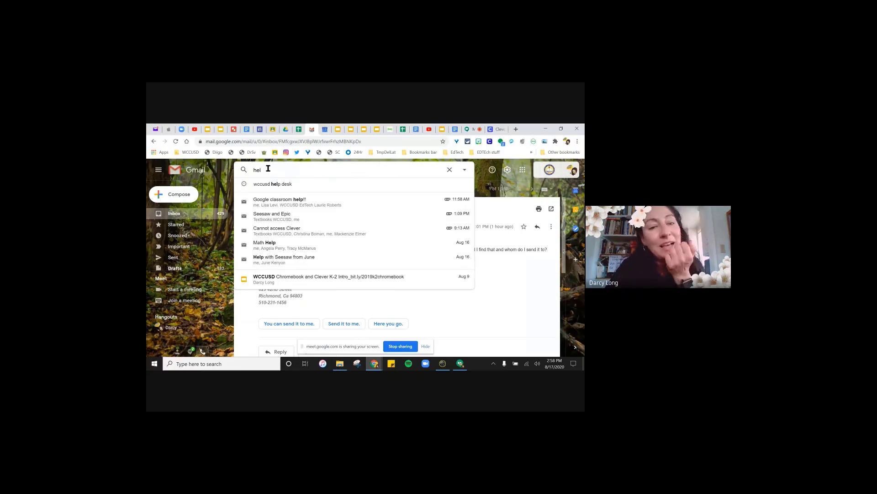
{"action": "key", "text": "BackSpace"}
{"action": "key", "text": "BackSpace"}
{"action": "key", "text": "BackSpace"}
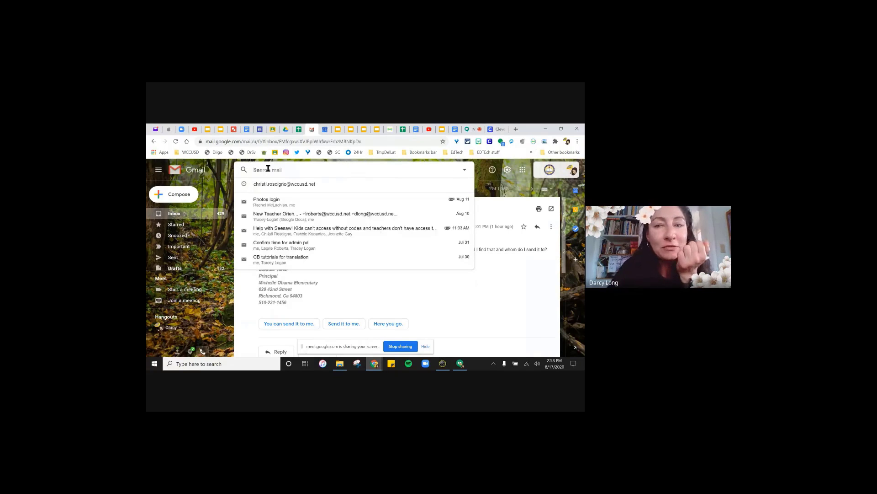
{"action": "left_click", "coordinate": [477, 170]}
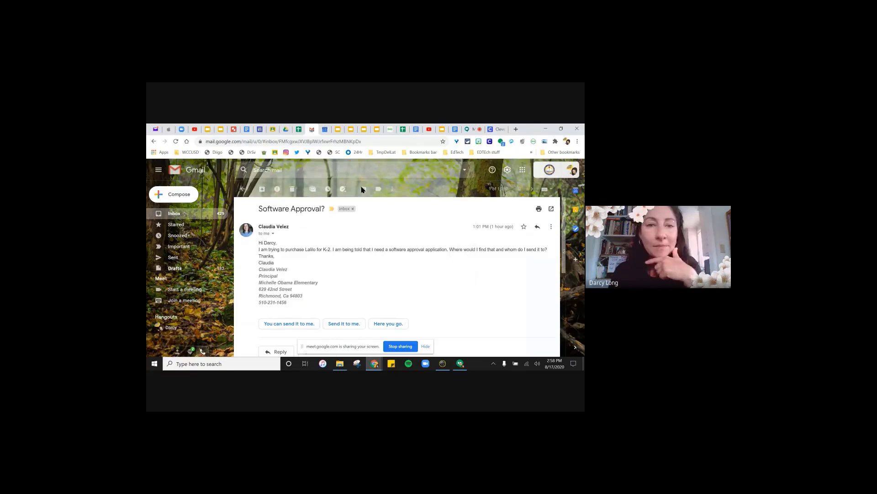
{"action": "left_click", "coordinate": [472, 131]}
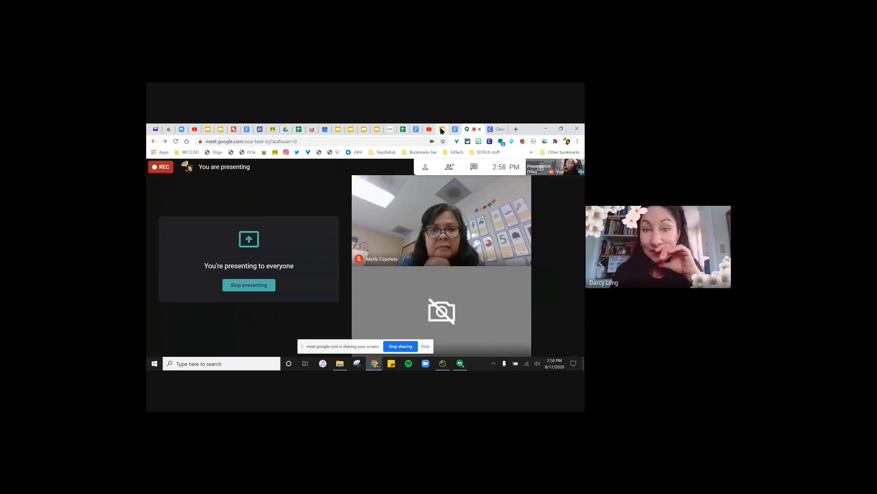
- Show the Chromebook for Families flyer and select its Tech Support line
{"action": "left_click", "coordinate": [377, 129]}
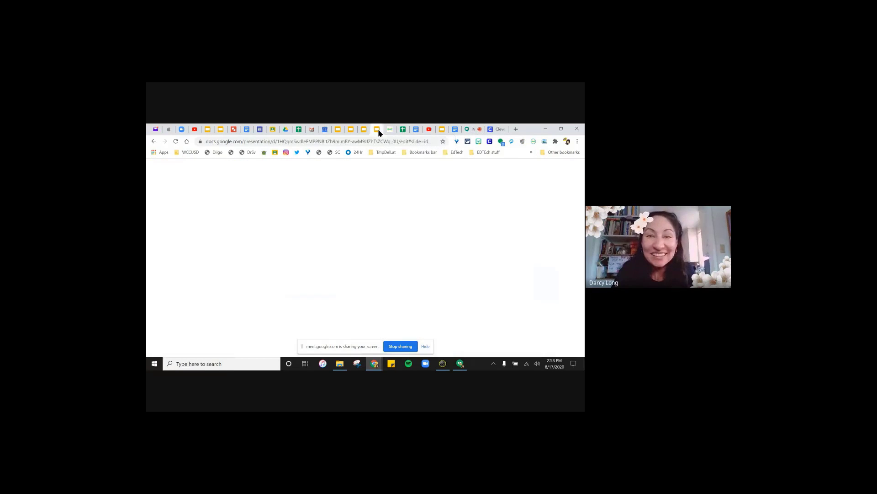
{"action": "left_click", "coordinate": [365, 131]}
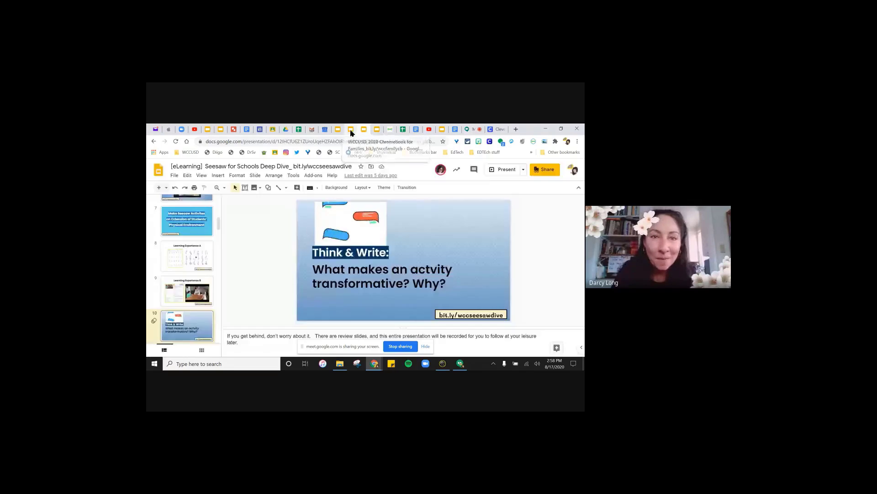
{"action": "left_click", "coordinate": [351, 132]}
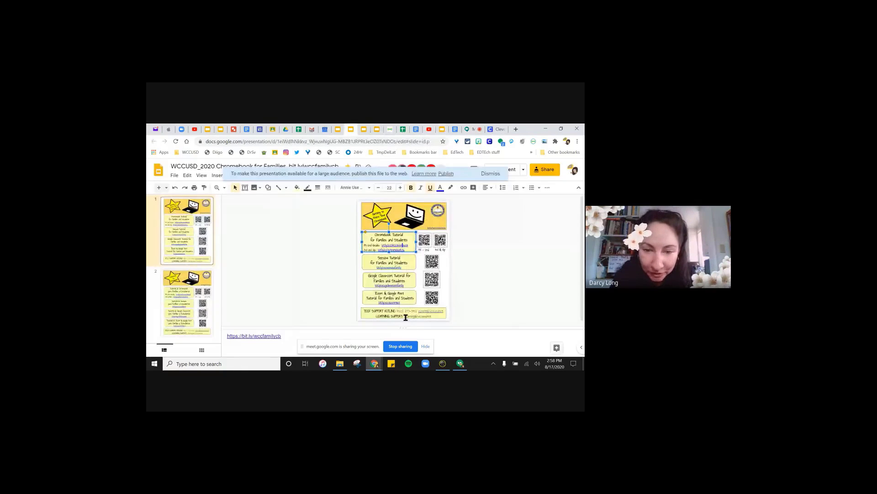
{"action": "left_click", "coordinate": [403, 316]}
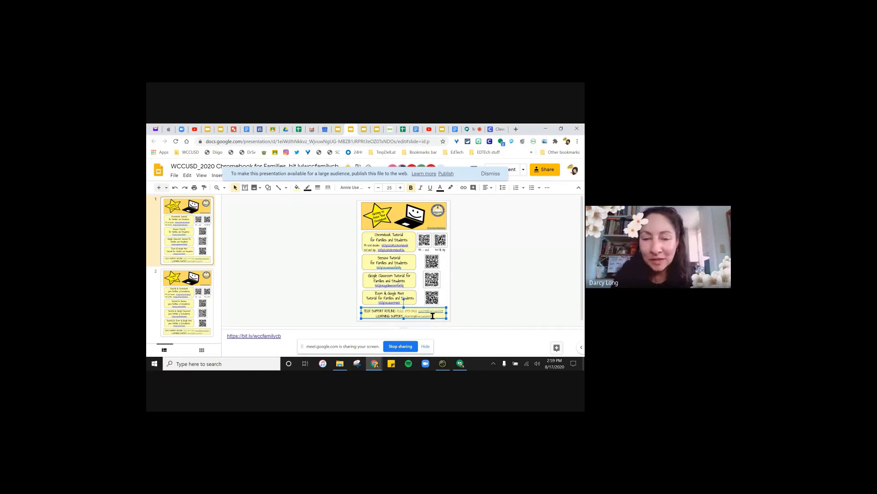
- Bring the 'Getting Started with Online Teaching in WCCUSD' document back on screen
{"action": "left_click", "coordinate": [482, 128]}
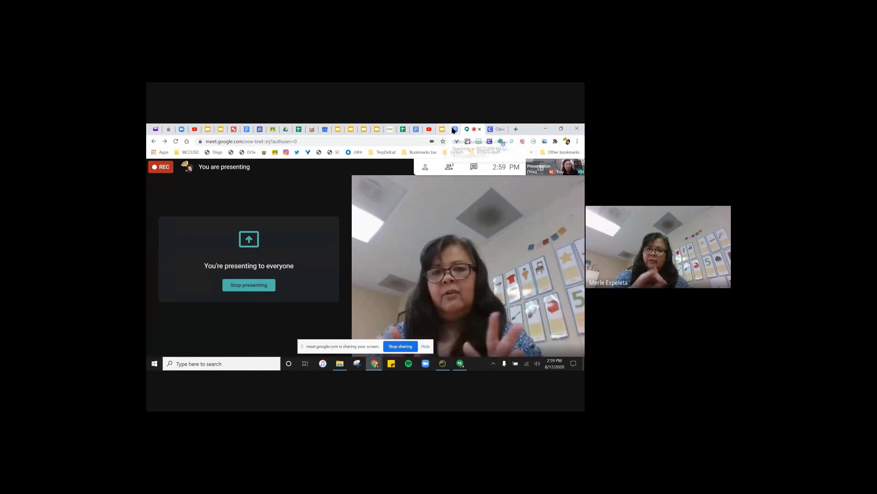
{"action": "left_click", "coordinate": [452, 129]}
{"action": "left_click", "coordinate": [465, 131]}
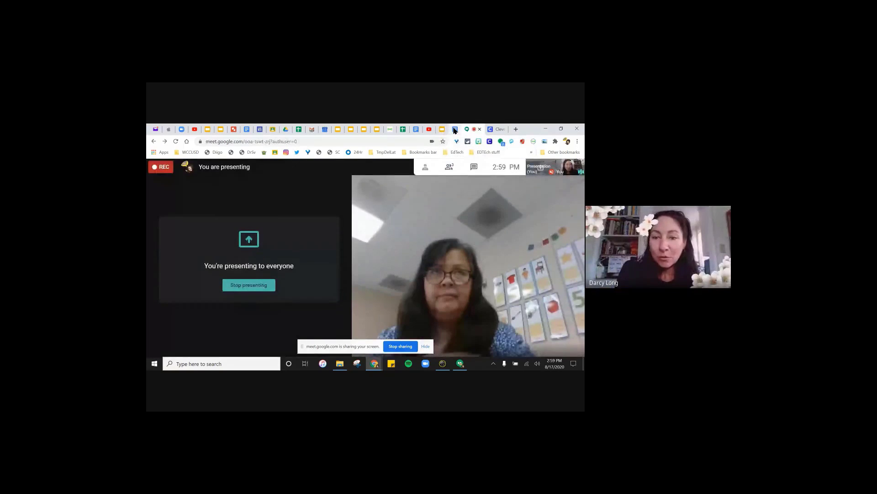
{"action": "left_click", "coordinate": [454, 130]}
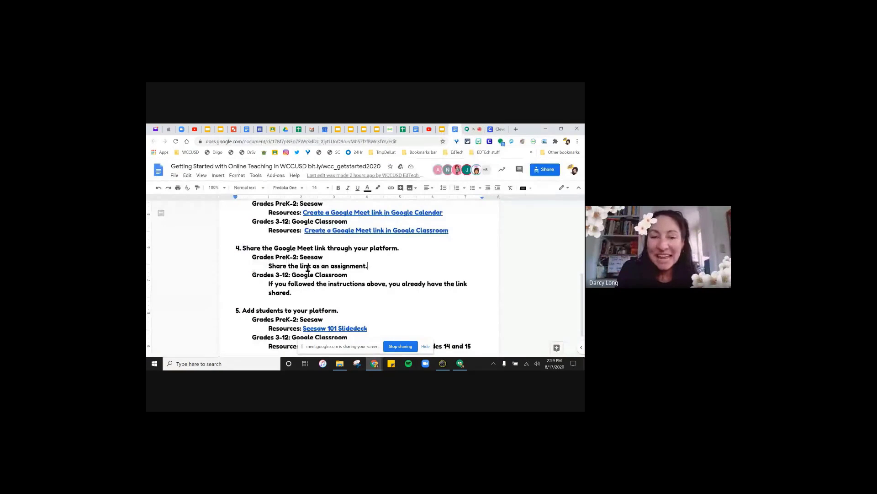